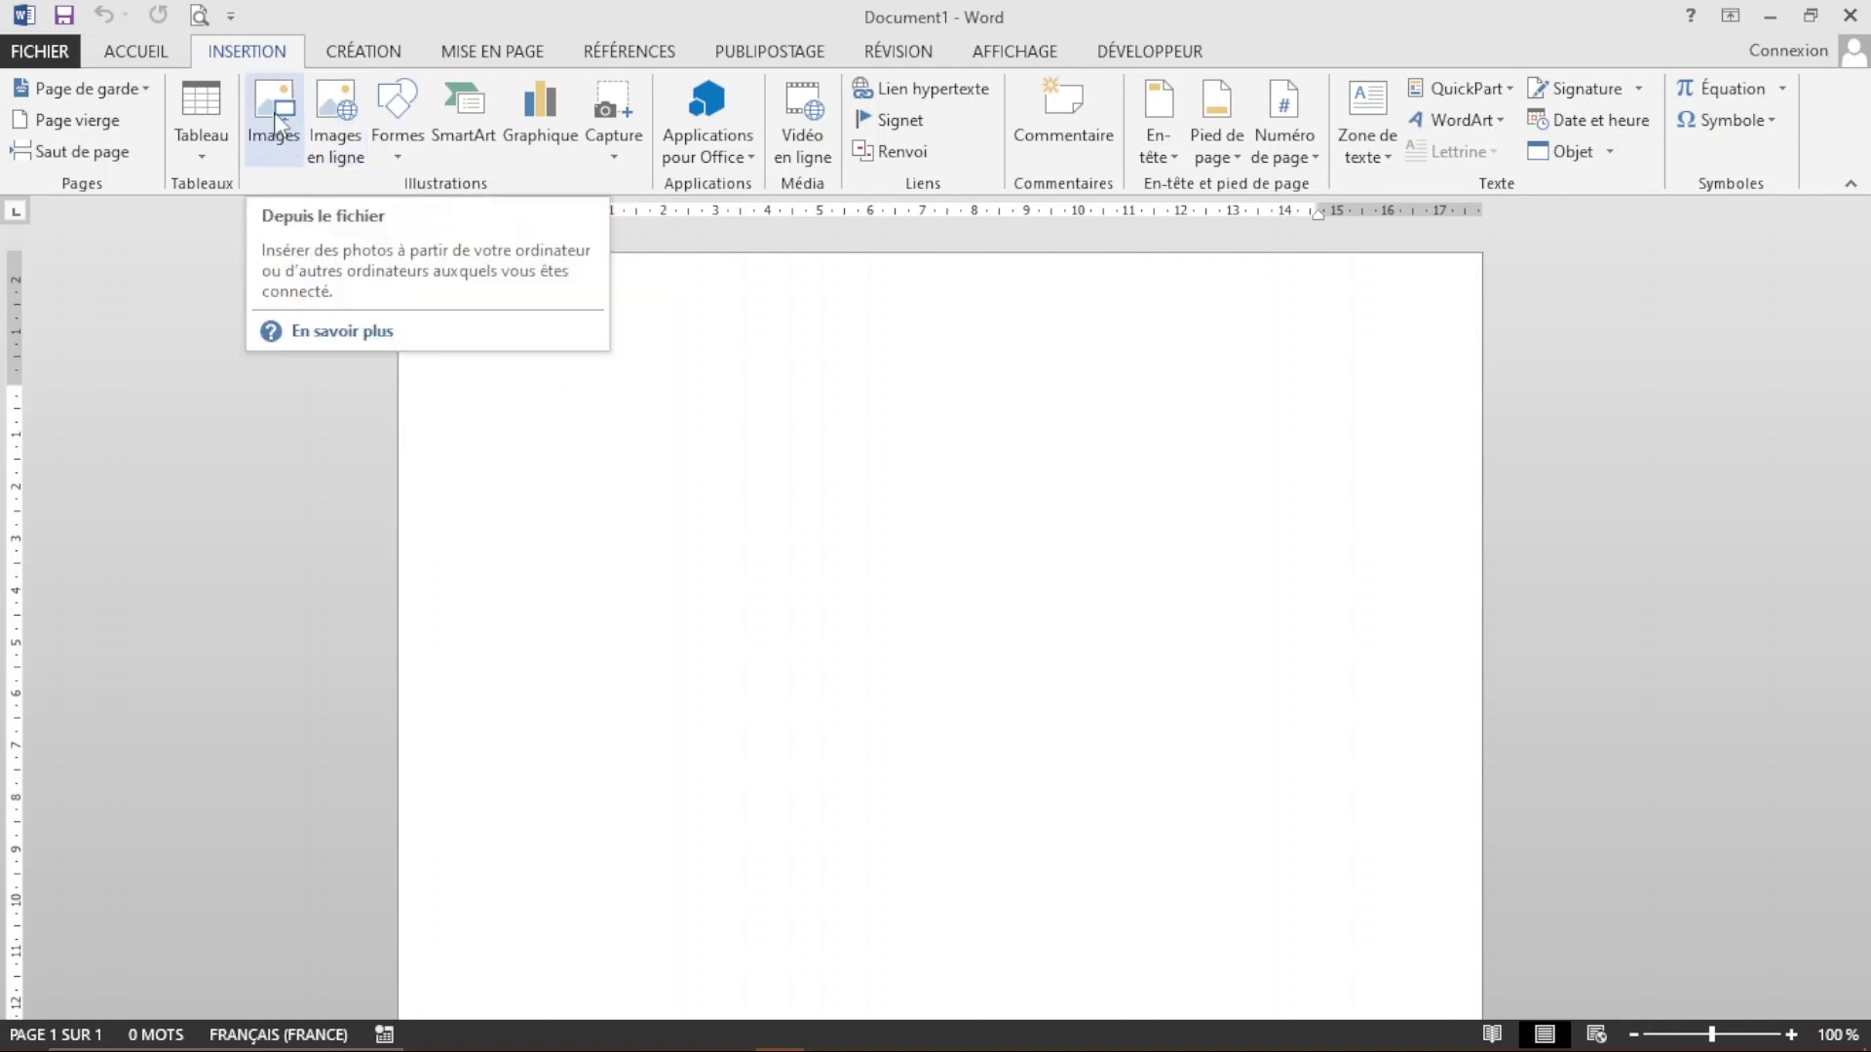
{"action": "left_click", "coordinate": [273, 113]}
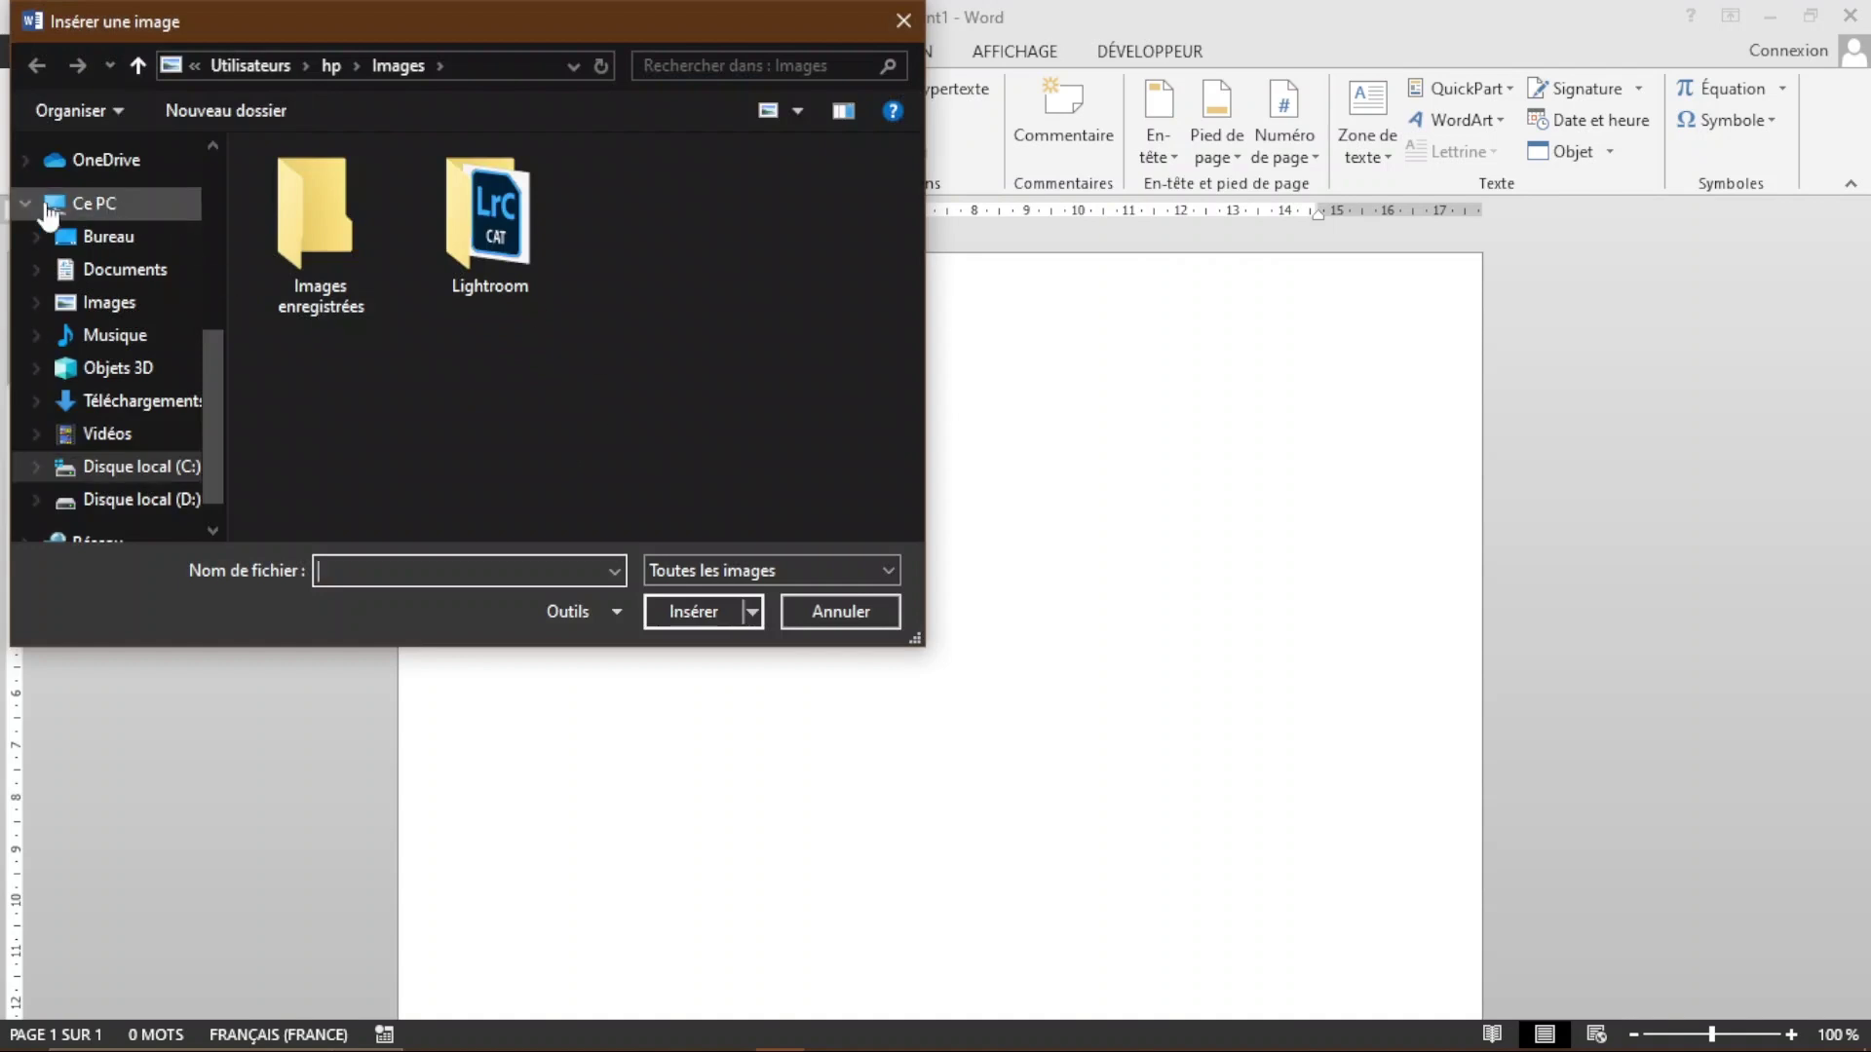
{"action": "left_click", "coordinate": [901, 21]}
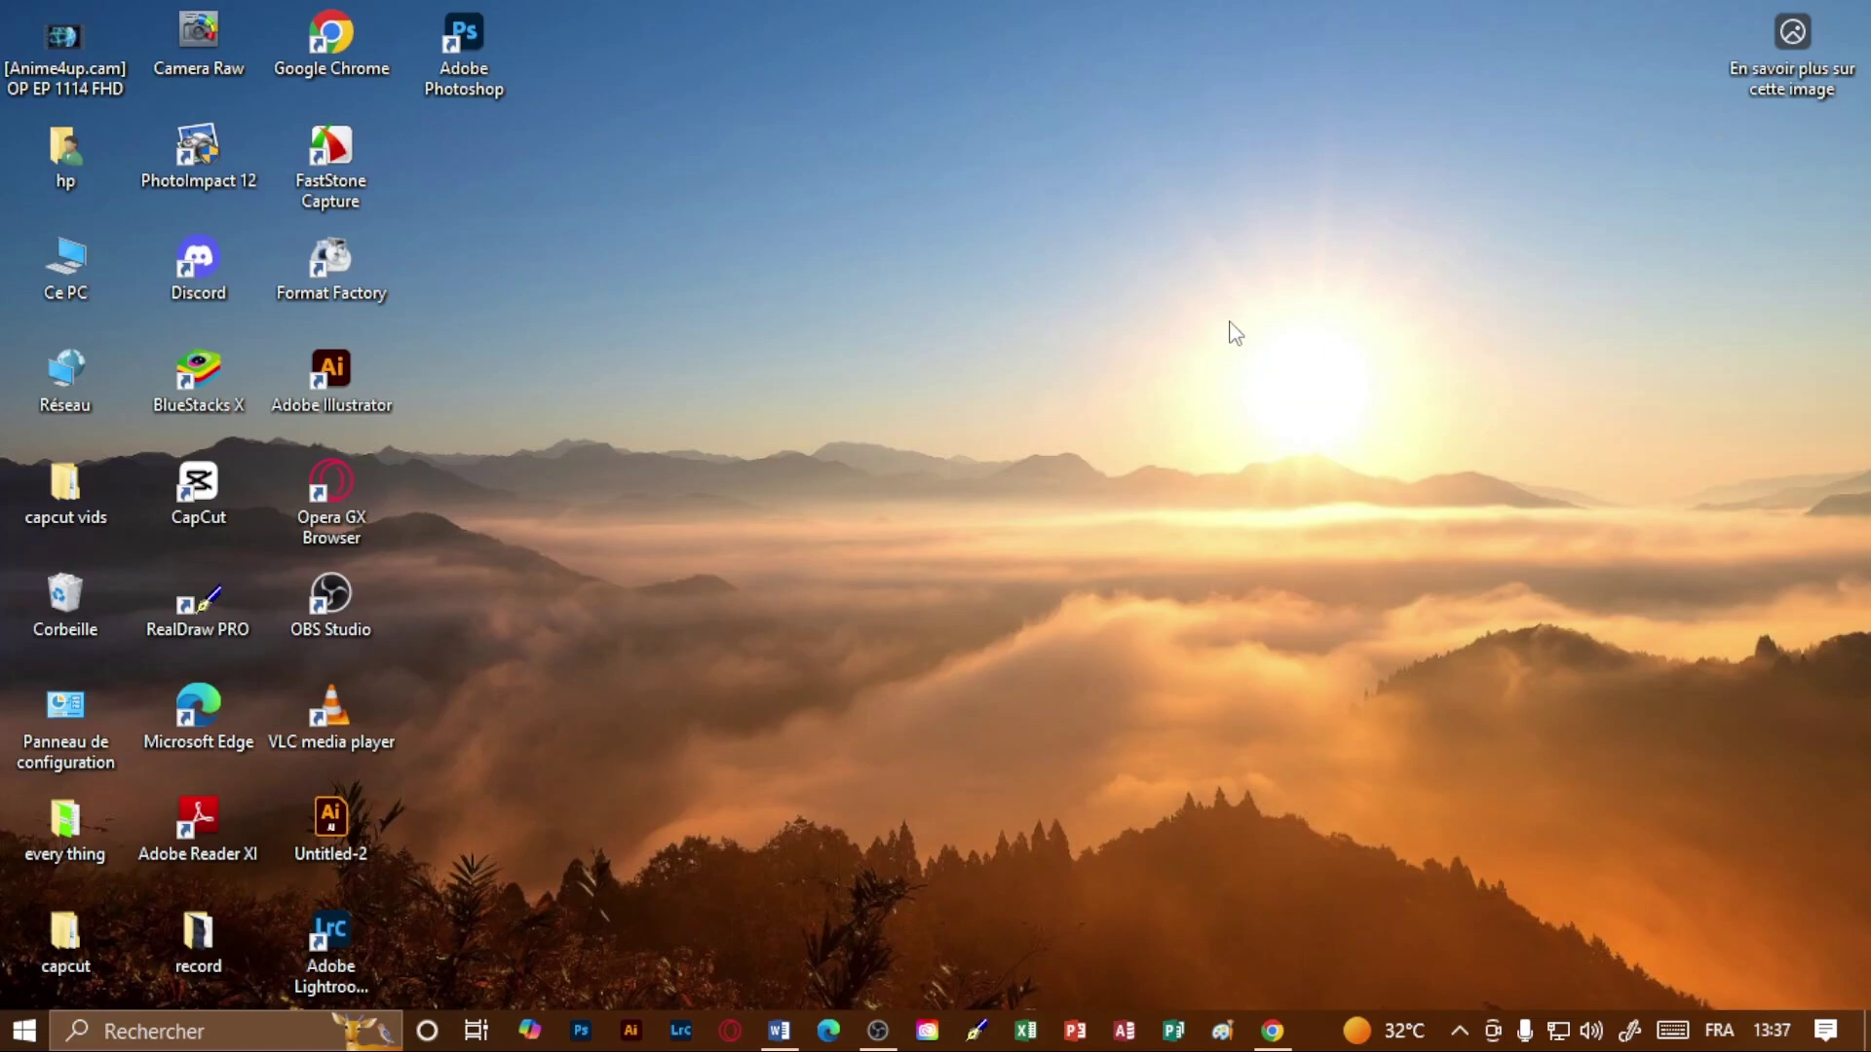
Step: Open Paint and paste the captured desktop screenshot onto the canvas
{"action": "left_click", "coordinate": [1224, 1035]}
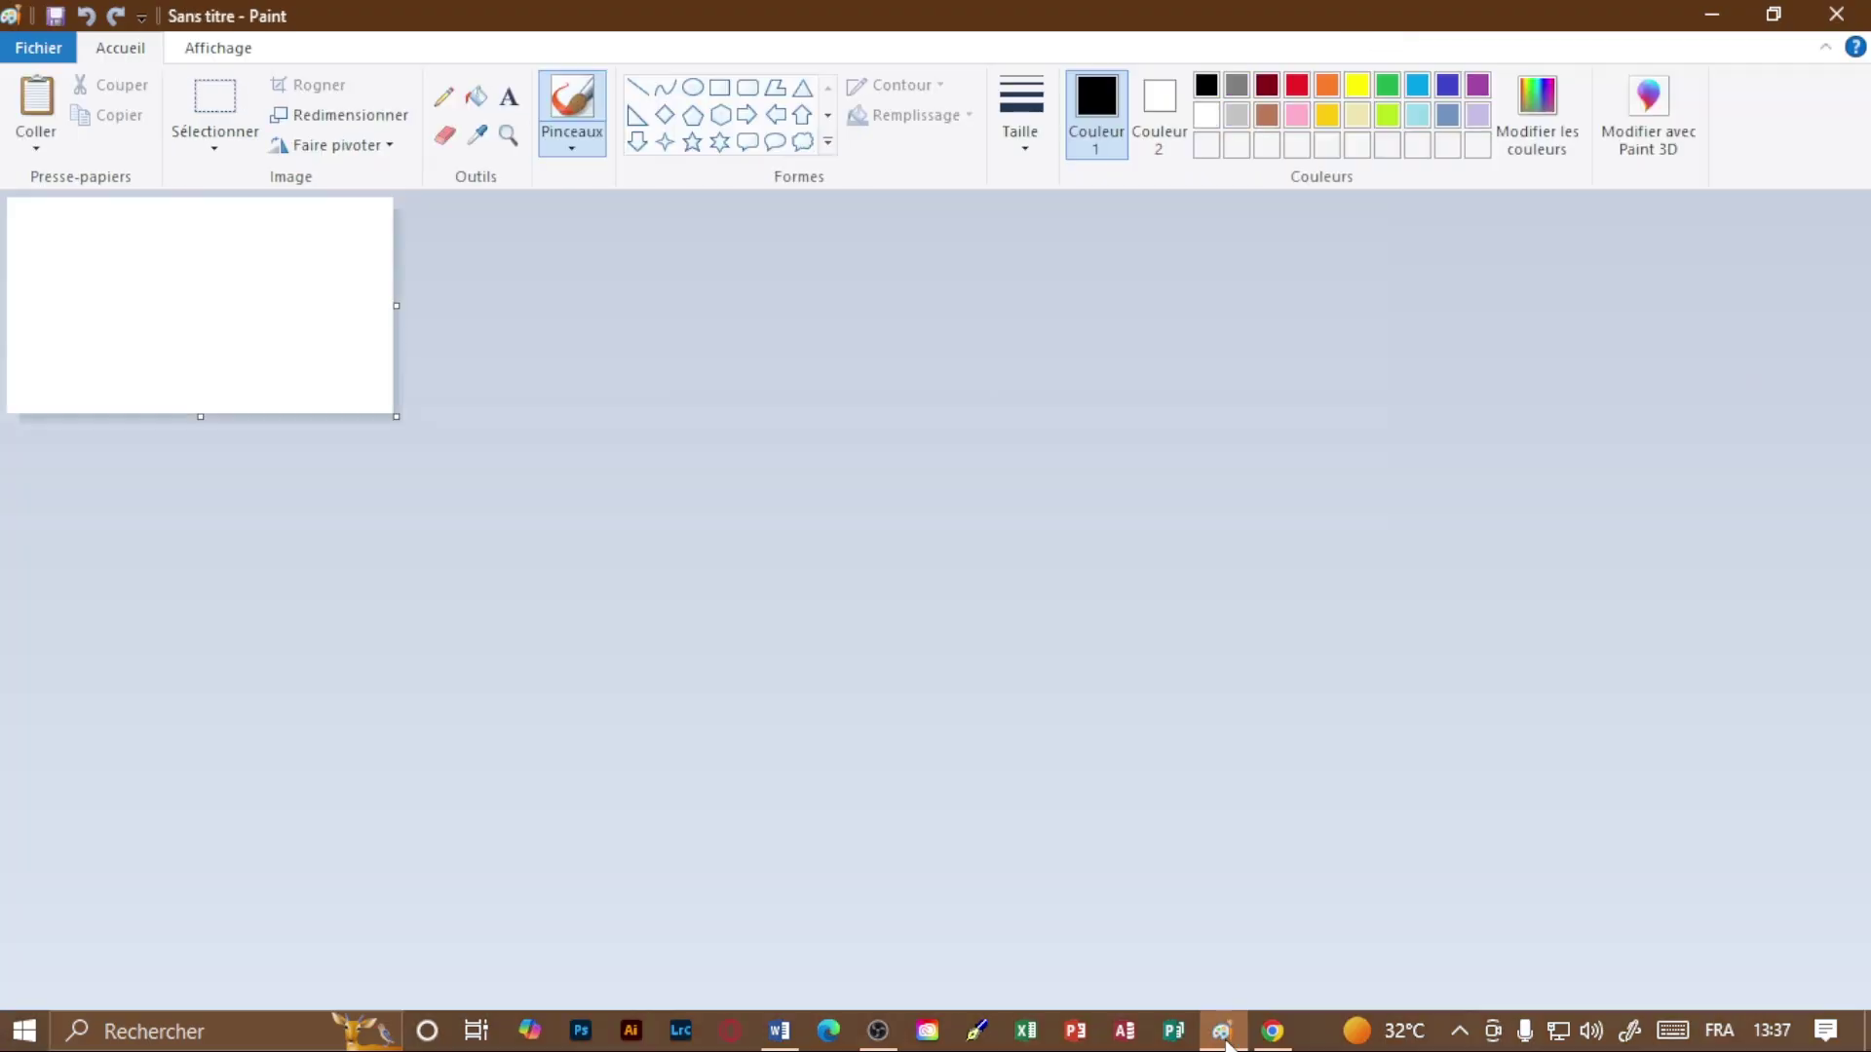
{"action": "left_click", "coordinate": [35, 148]}
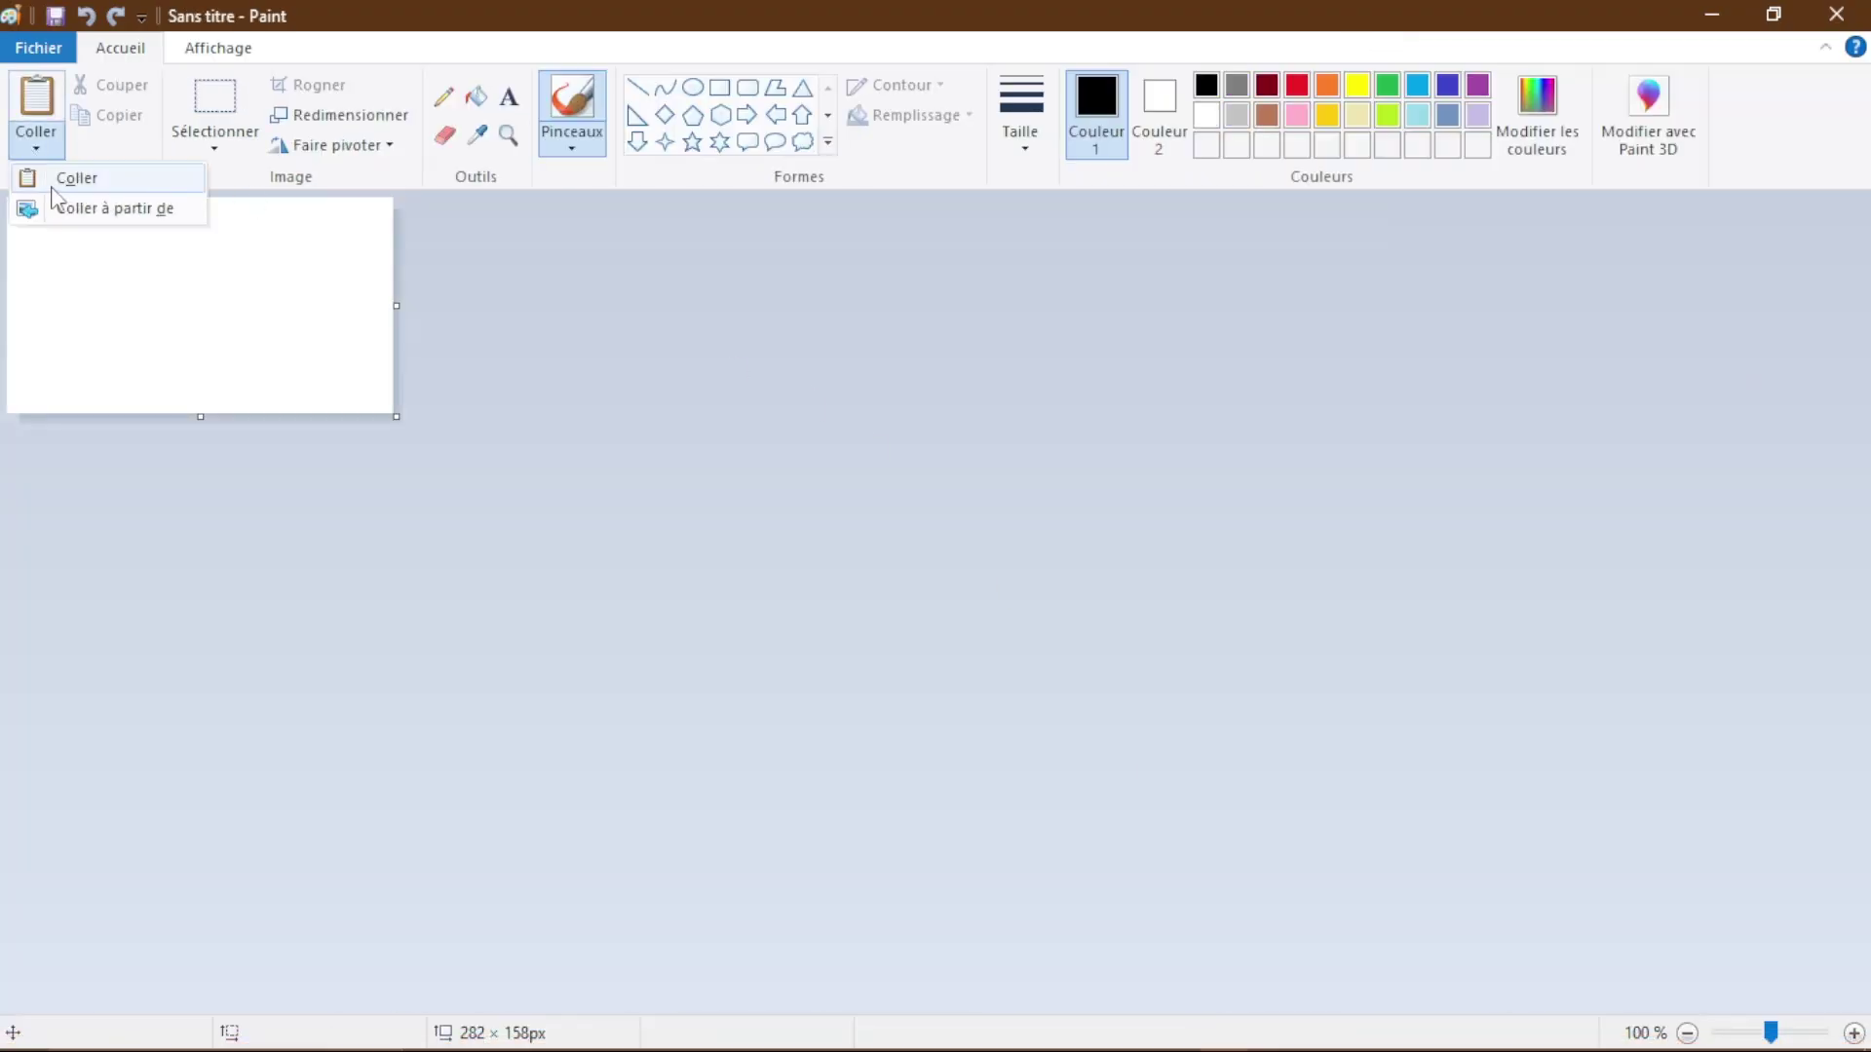
{"action": "left_click", "coordinate": [52, 184]}
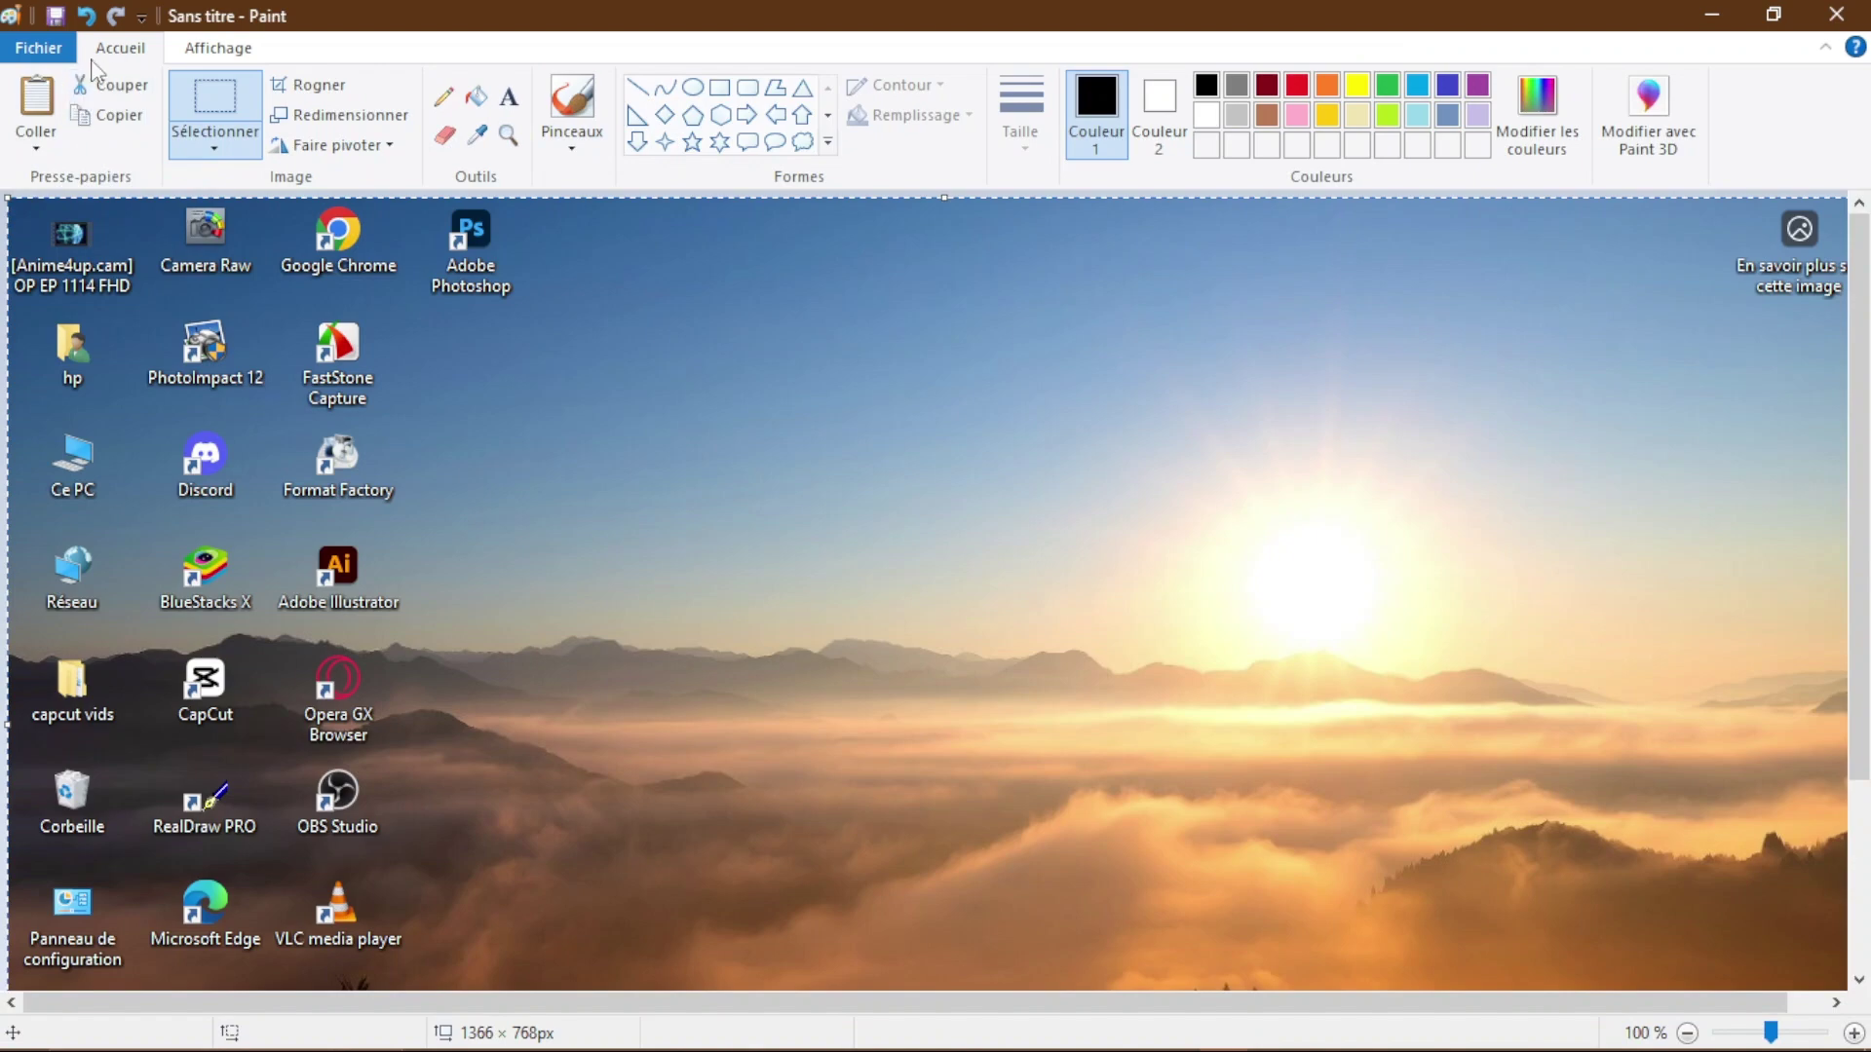
Step: Save the screenshot as a JPEG image named word in the Bureau folder and close Paint
{"action": "left_click", "coordinate": [39, 47]}
{"action": "mouse_move", "coordinate": [195, 275]}
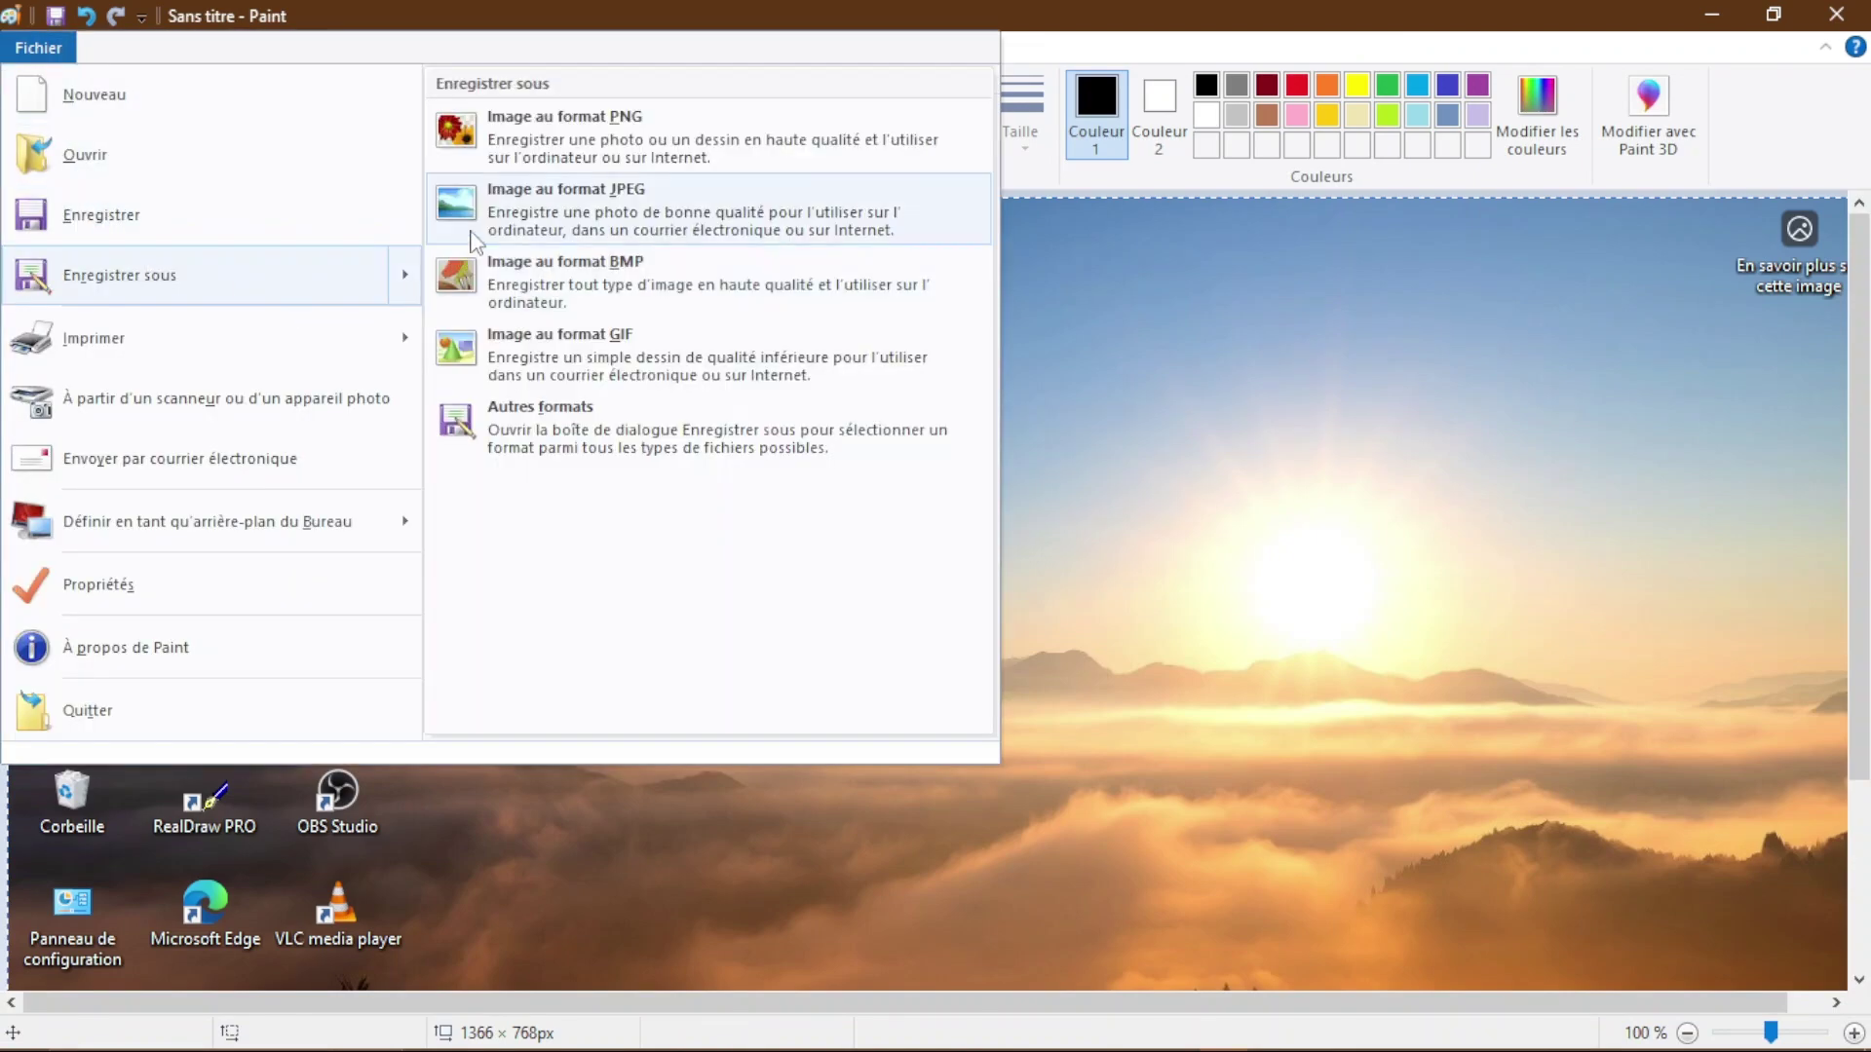
{"action": "left_click", "coordinate": [547, 217]}
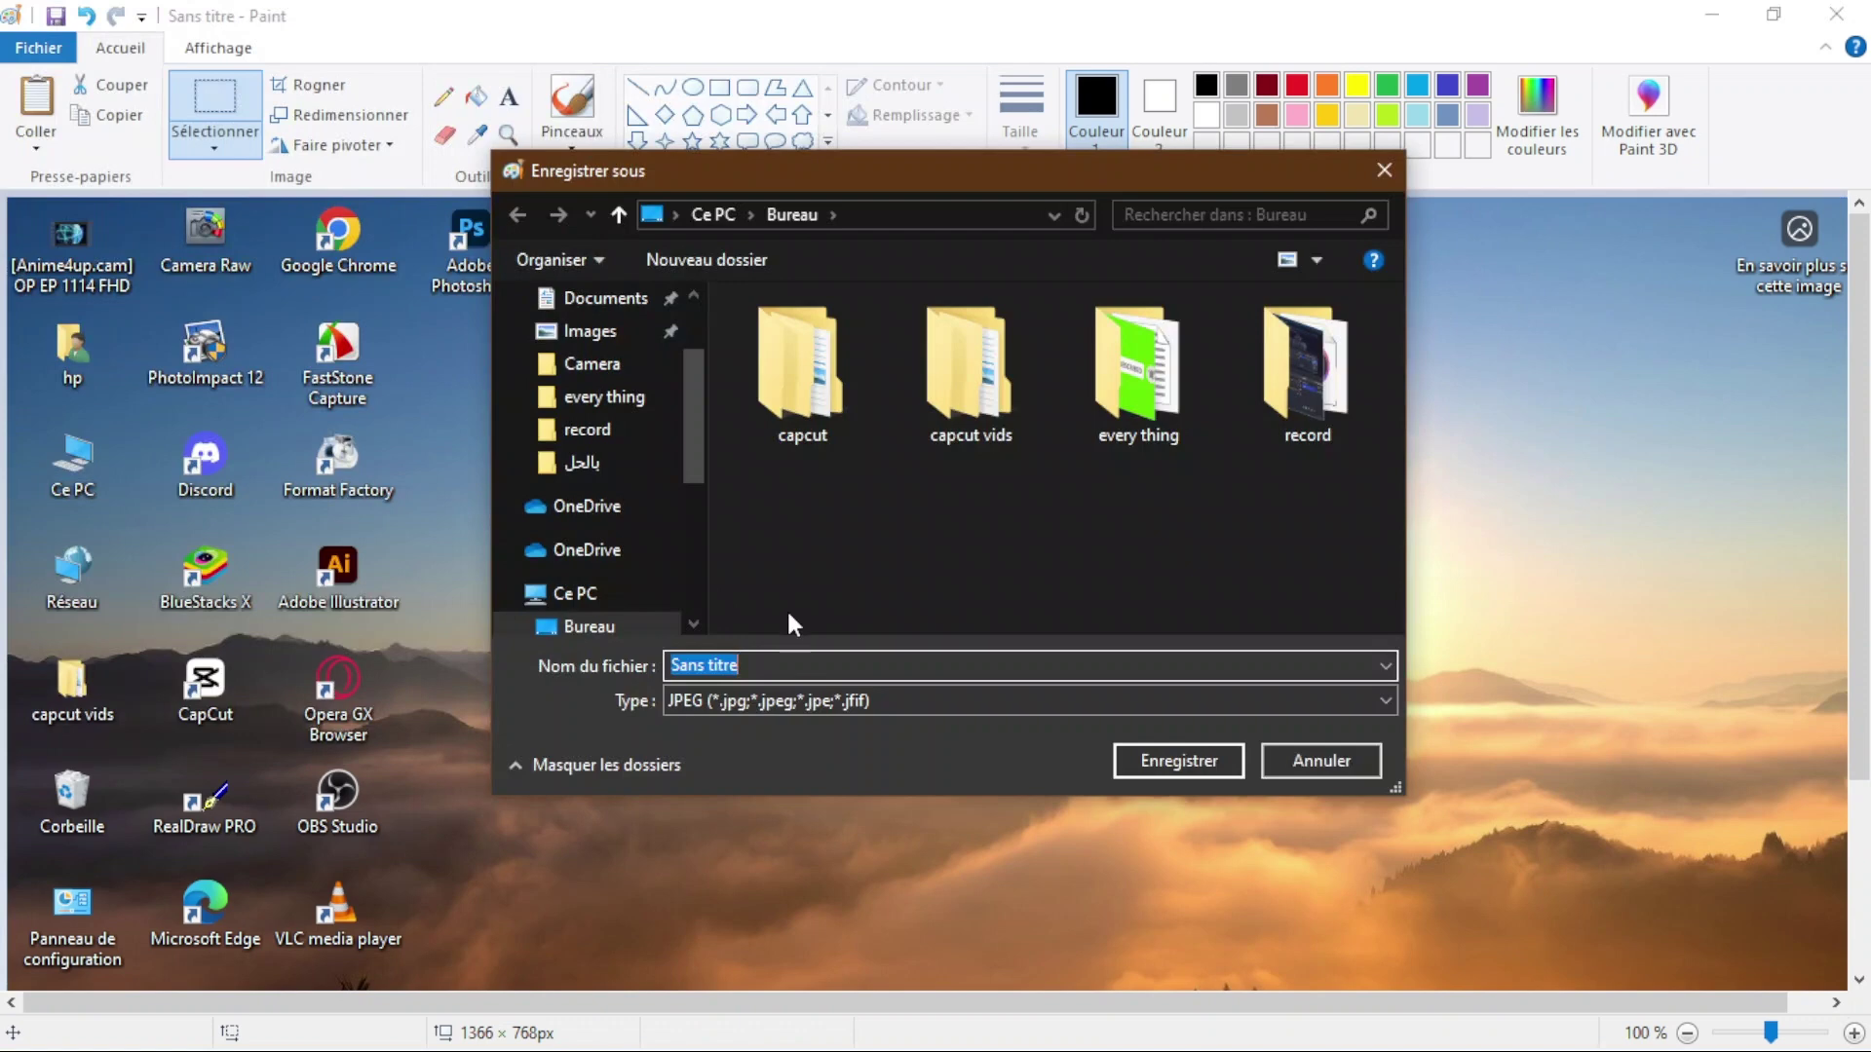
{"action": "type", "text": "word"}
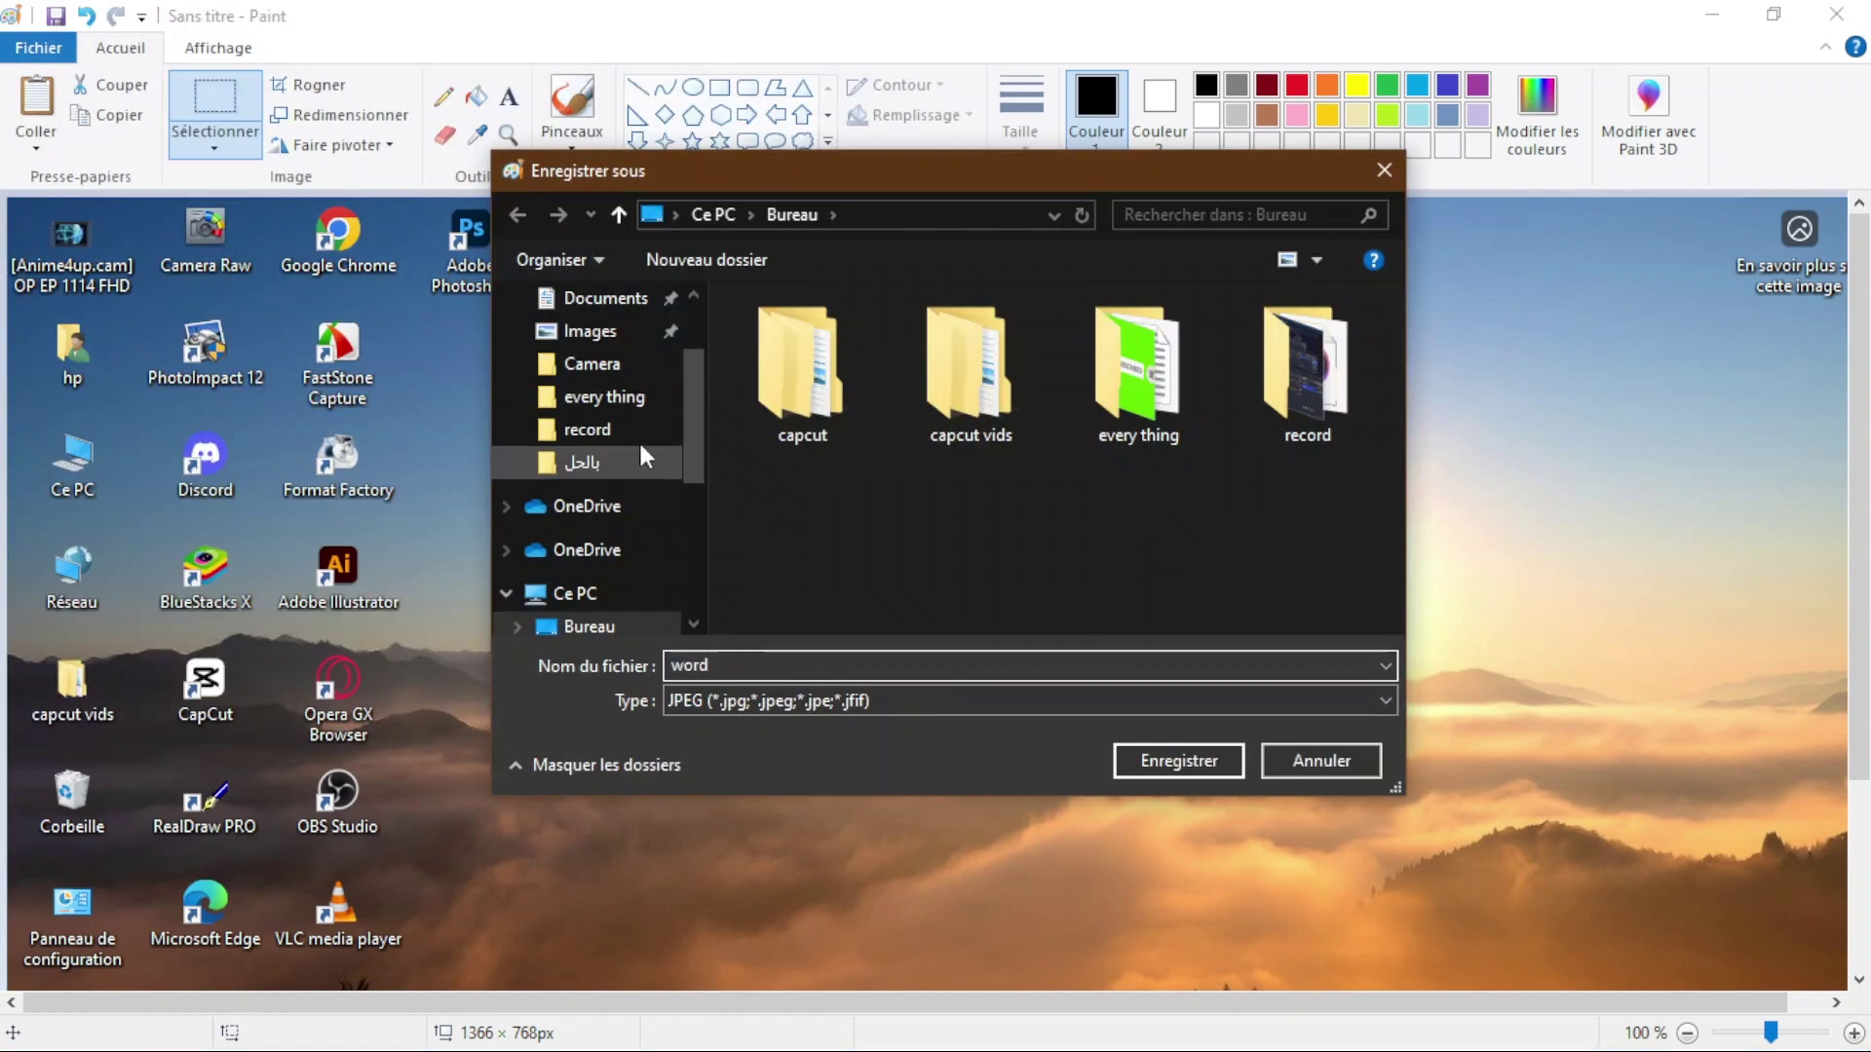
{"action": "left_click_drag", "start_coordinate": [693, 423], "coordinate": [698, 374]}
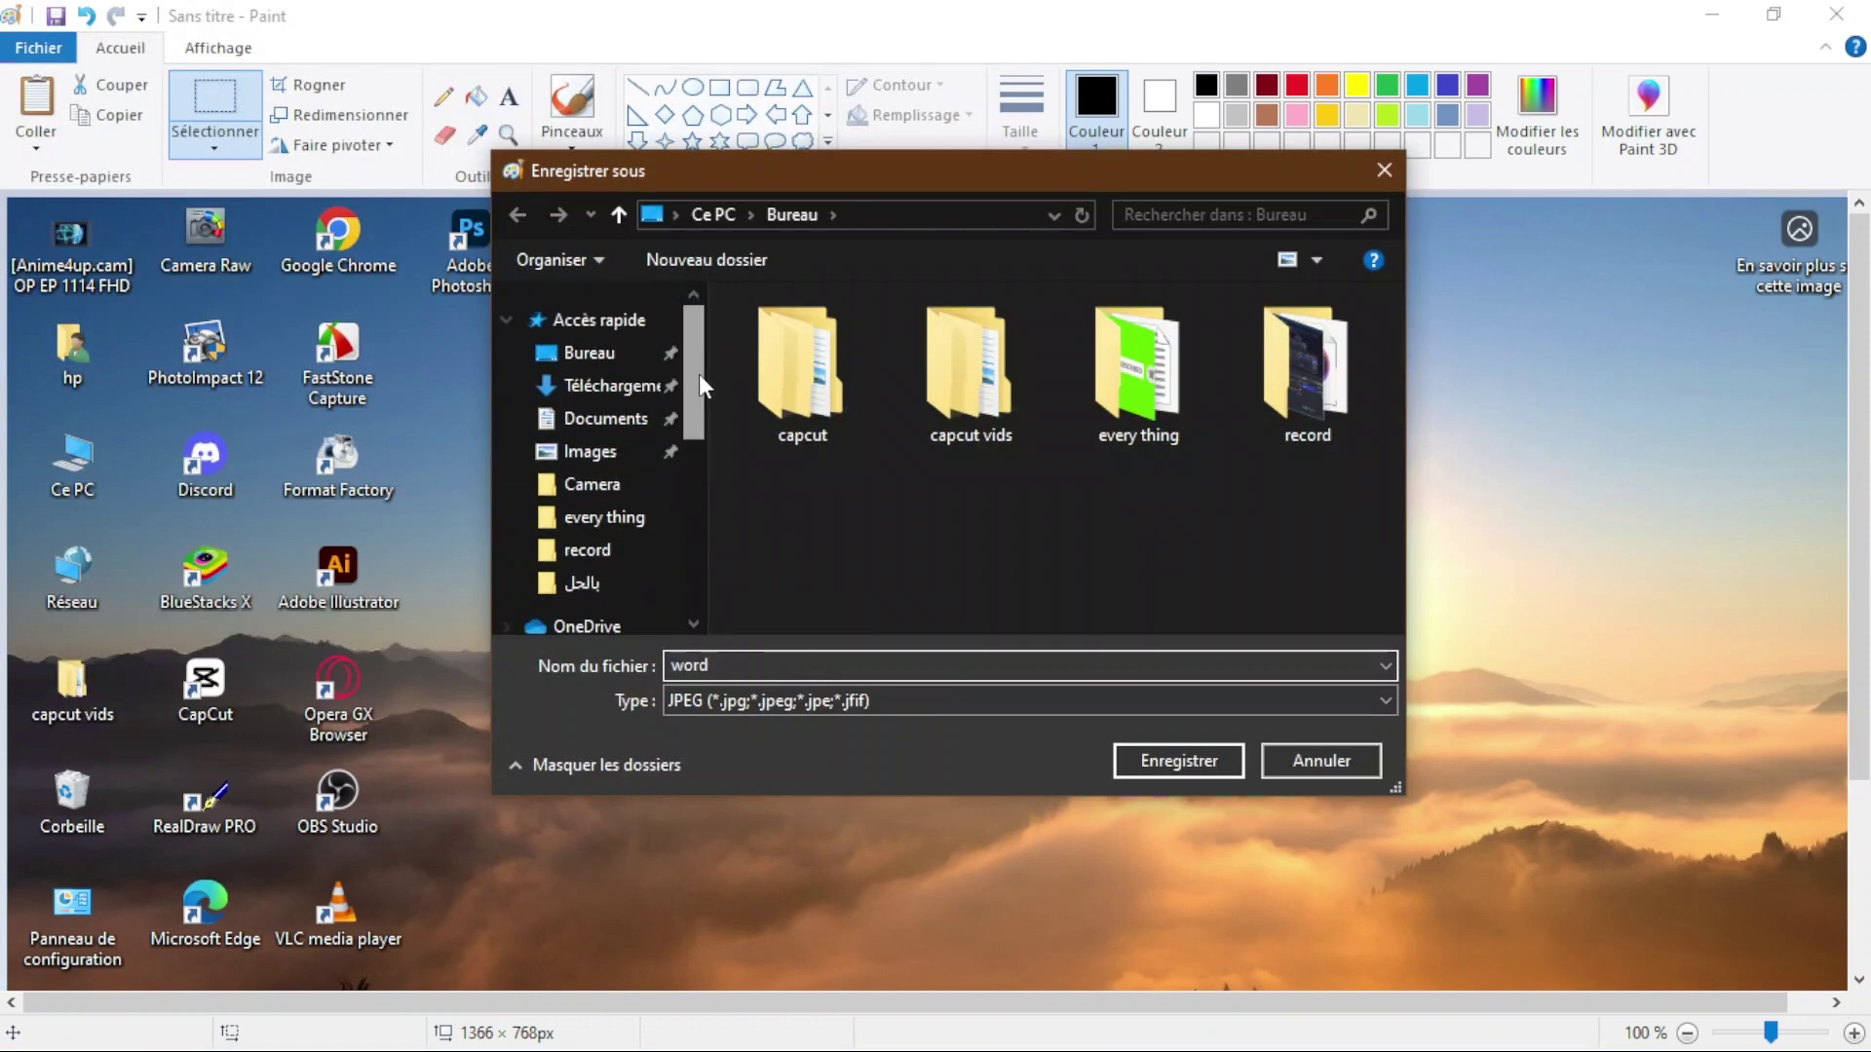
{"action": "left_click", "coordinate": [585, 356]}
{"action": "left_click", "coordinate": [1218, 764]}
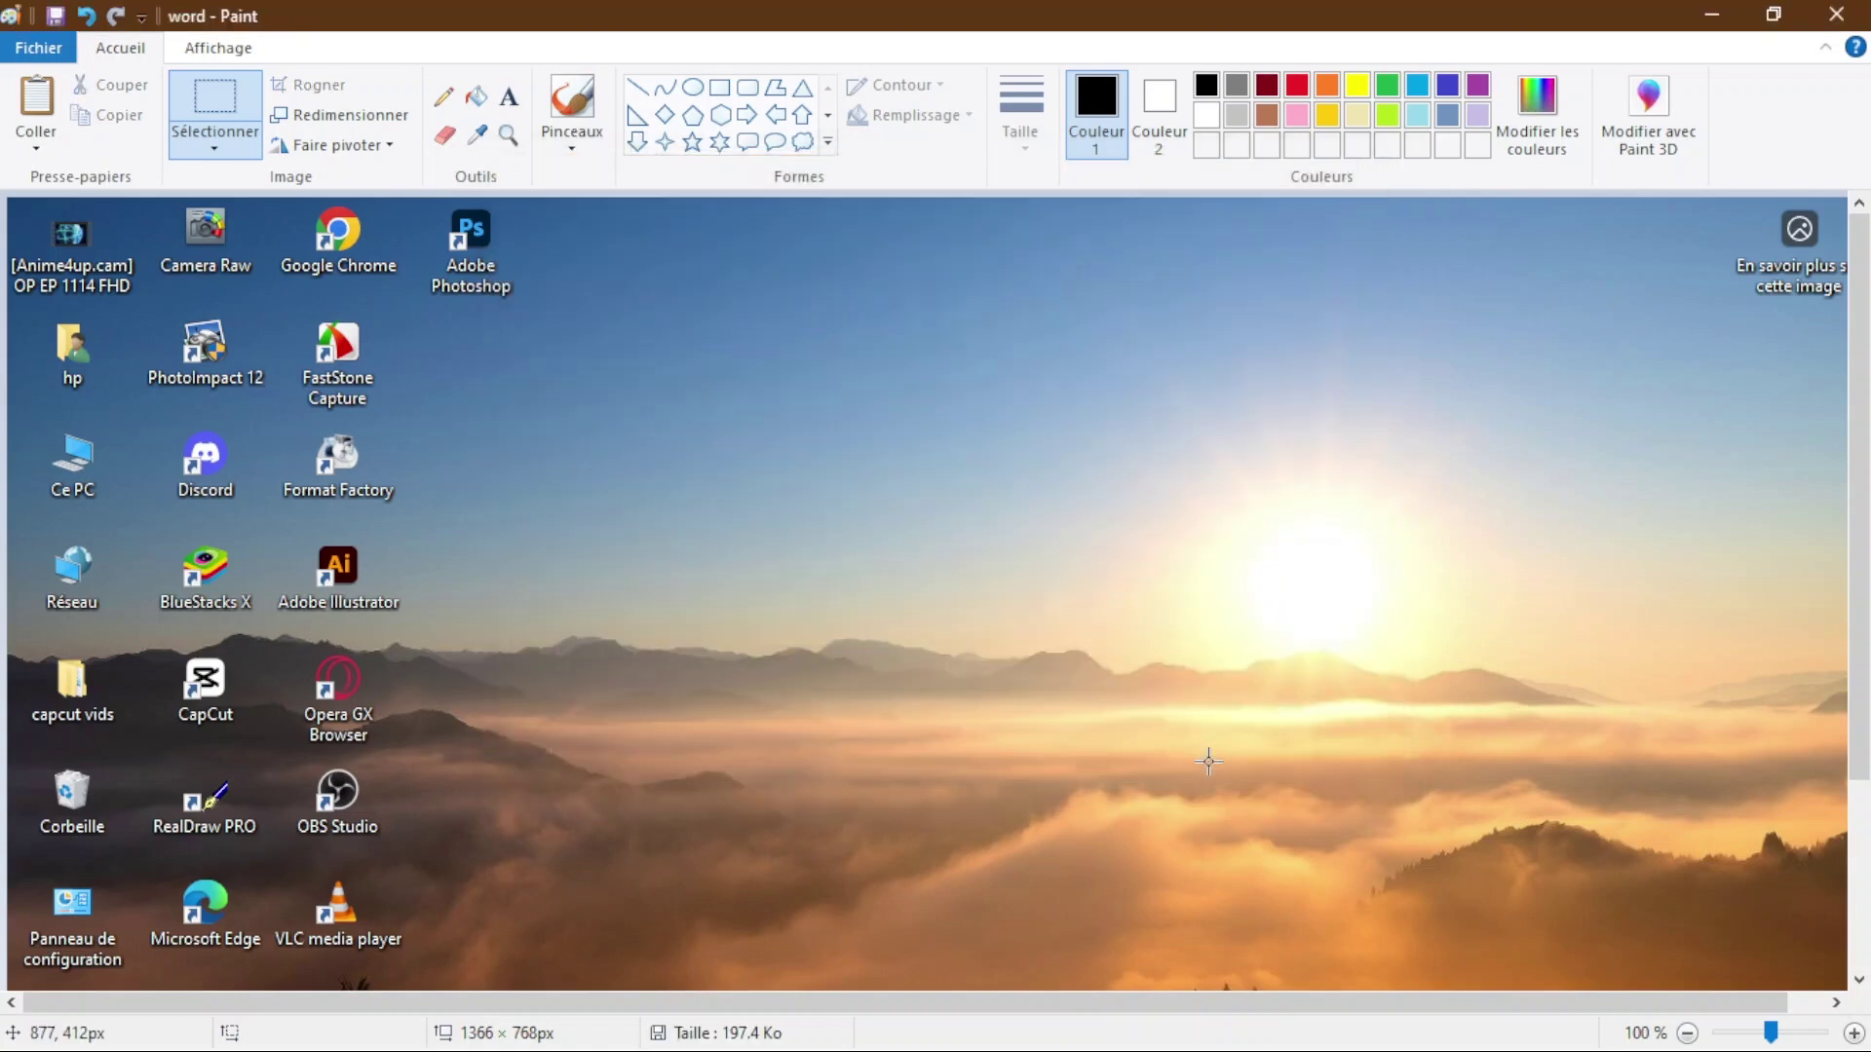
{"action": "left_click", "coordinate": [1836, 14]}
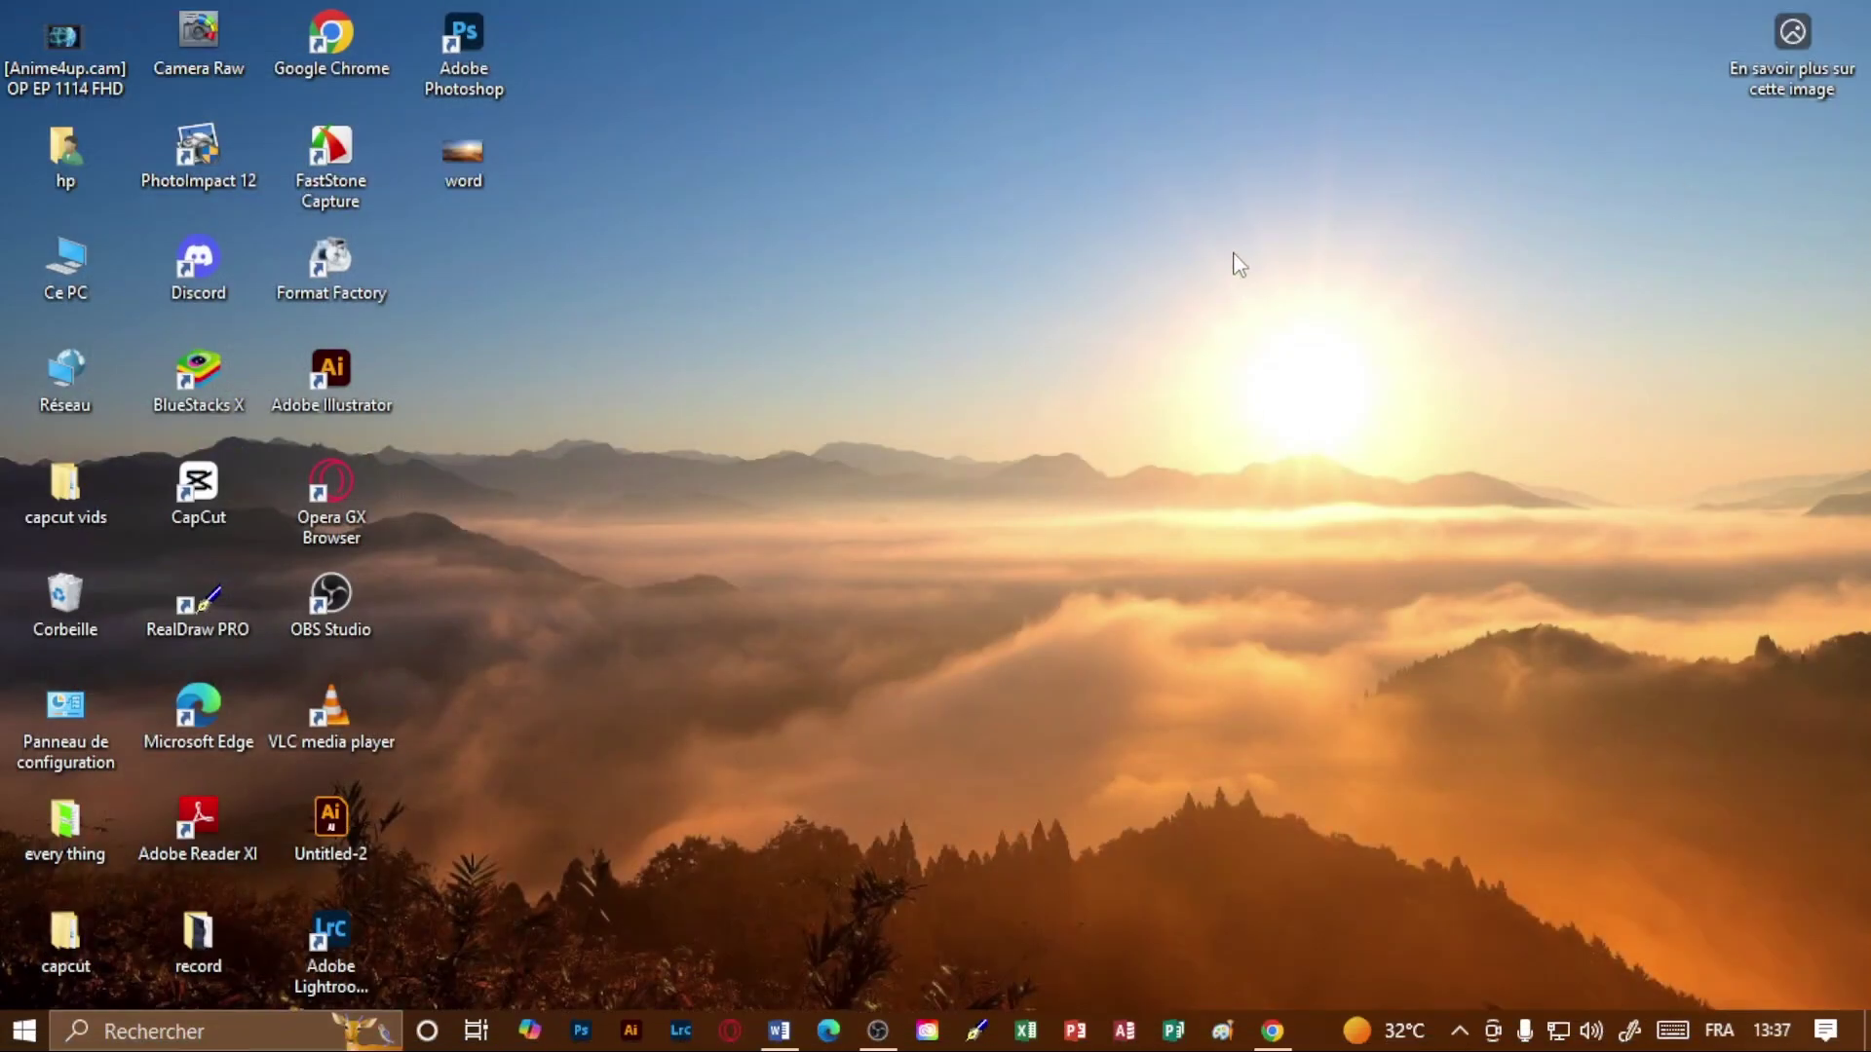
Step: Move the word image to an open area of the desktop near the sun and view it at full size before closing it
{"action": "left_click_drag", "start_coordinate": [477, 153], "coordinate": [1474, 122]}
{"action": "left_click_drag", "start_coordinate": [1620, 144], "coordinate": [1623, 148]}
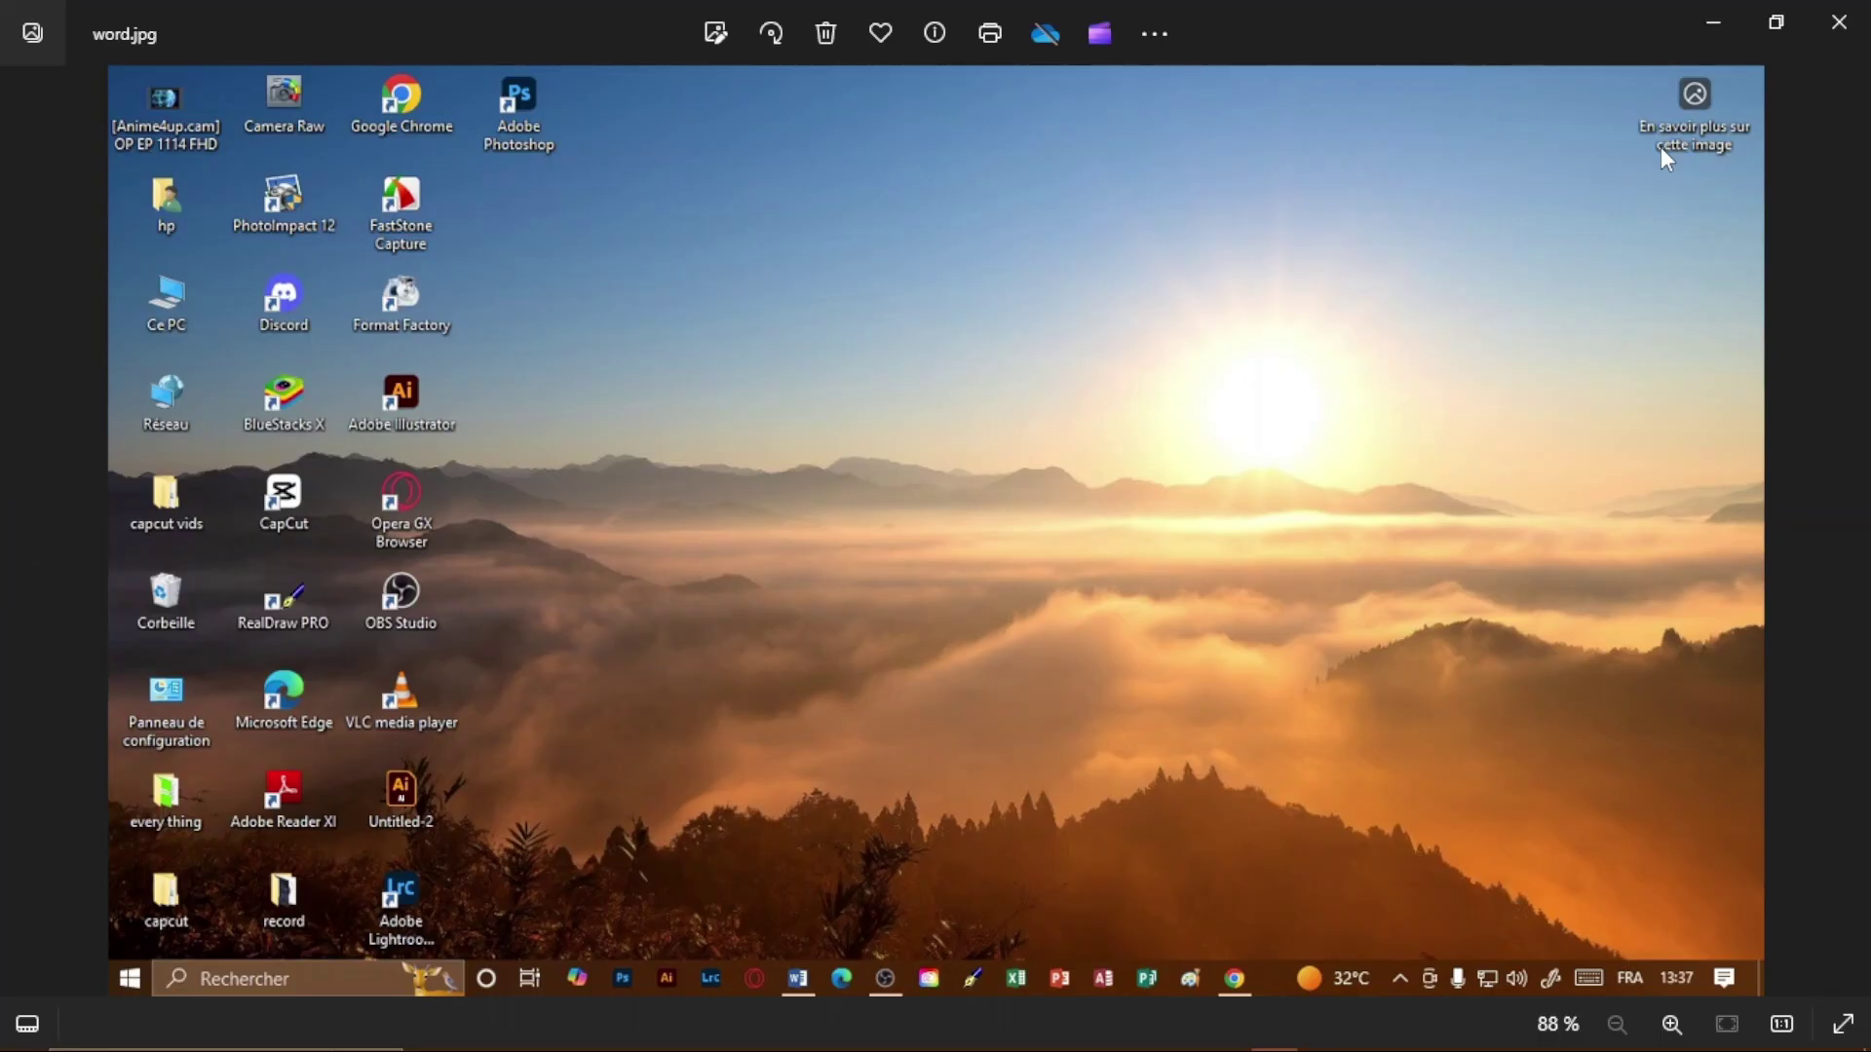
{"action": "left_click", "coordinate": [1836, 23]}
Step: Switch to Word and arrange its window at a reduced size so the word image on the desktop remains visible
{"action": "mouse_move", "coordinate": [643, 1048]}
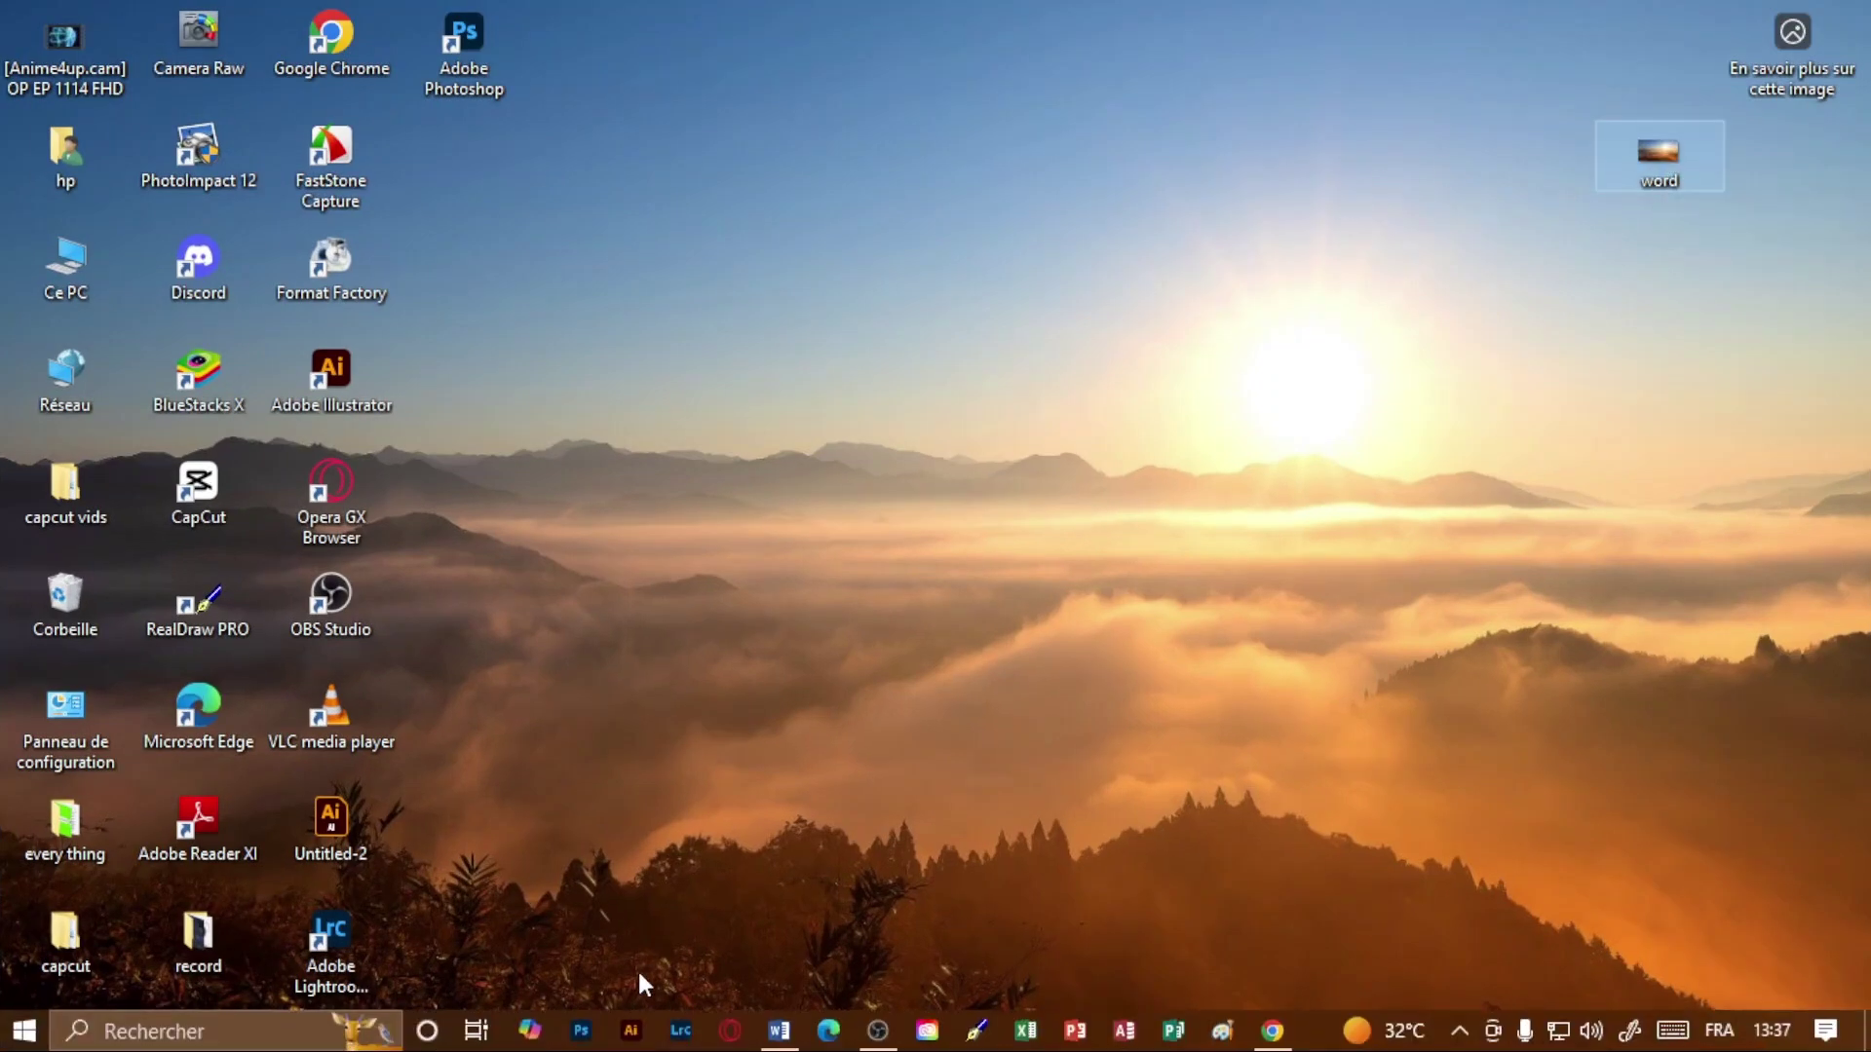
{"action": "left_click", "coordinate": [770, 1035]}
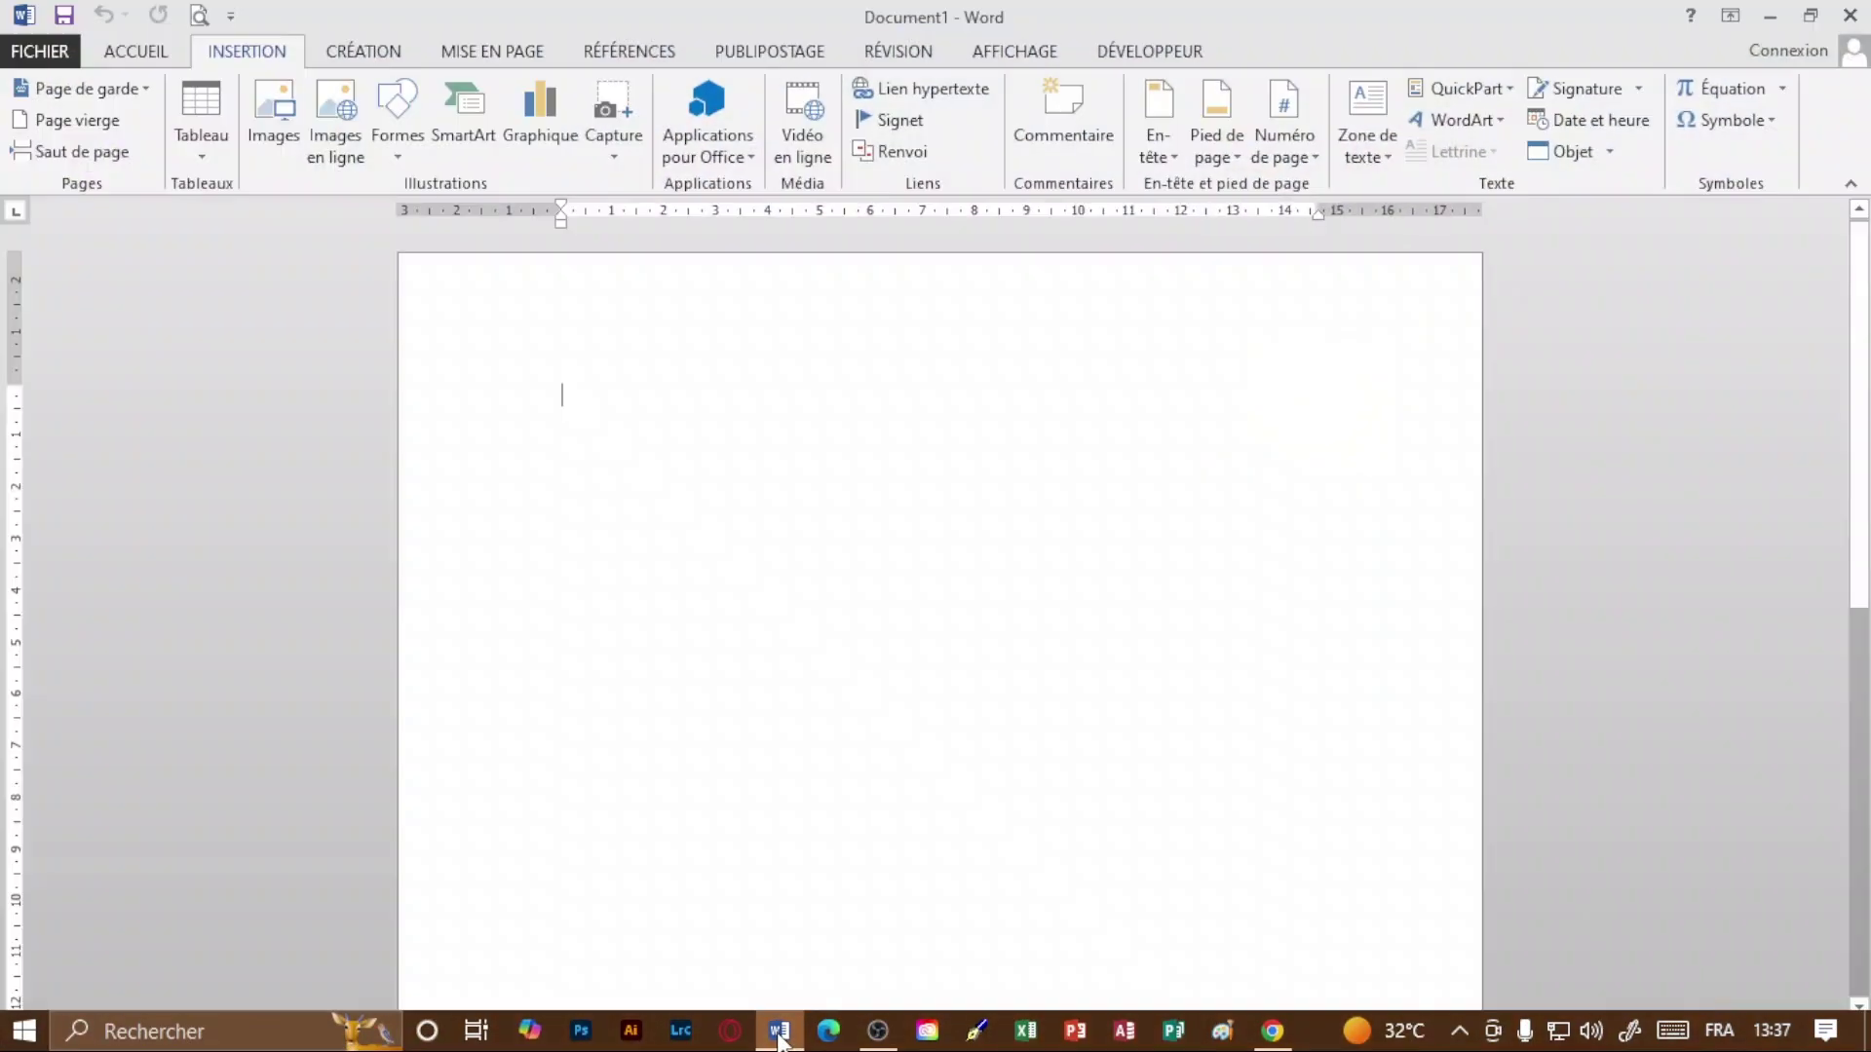
{"action": "left_click", "coordinate": [1811, 15]}
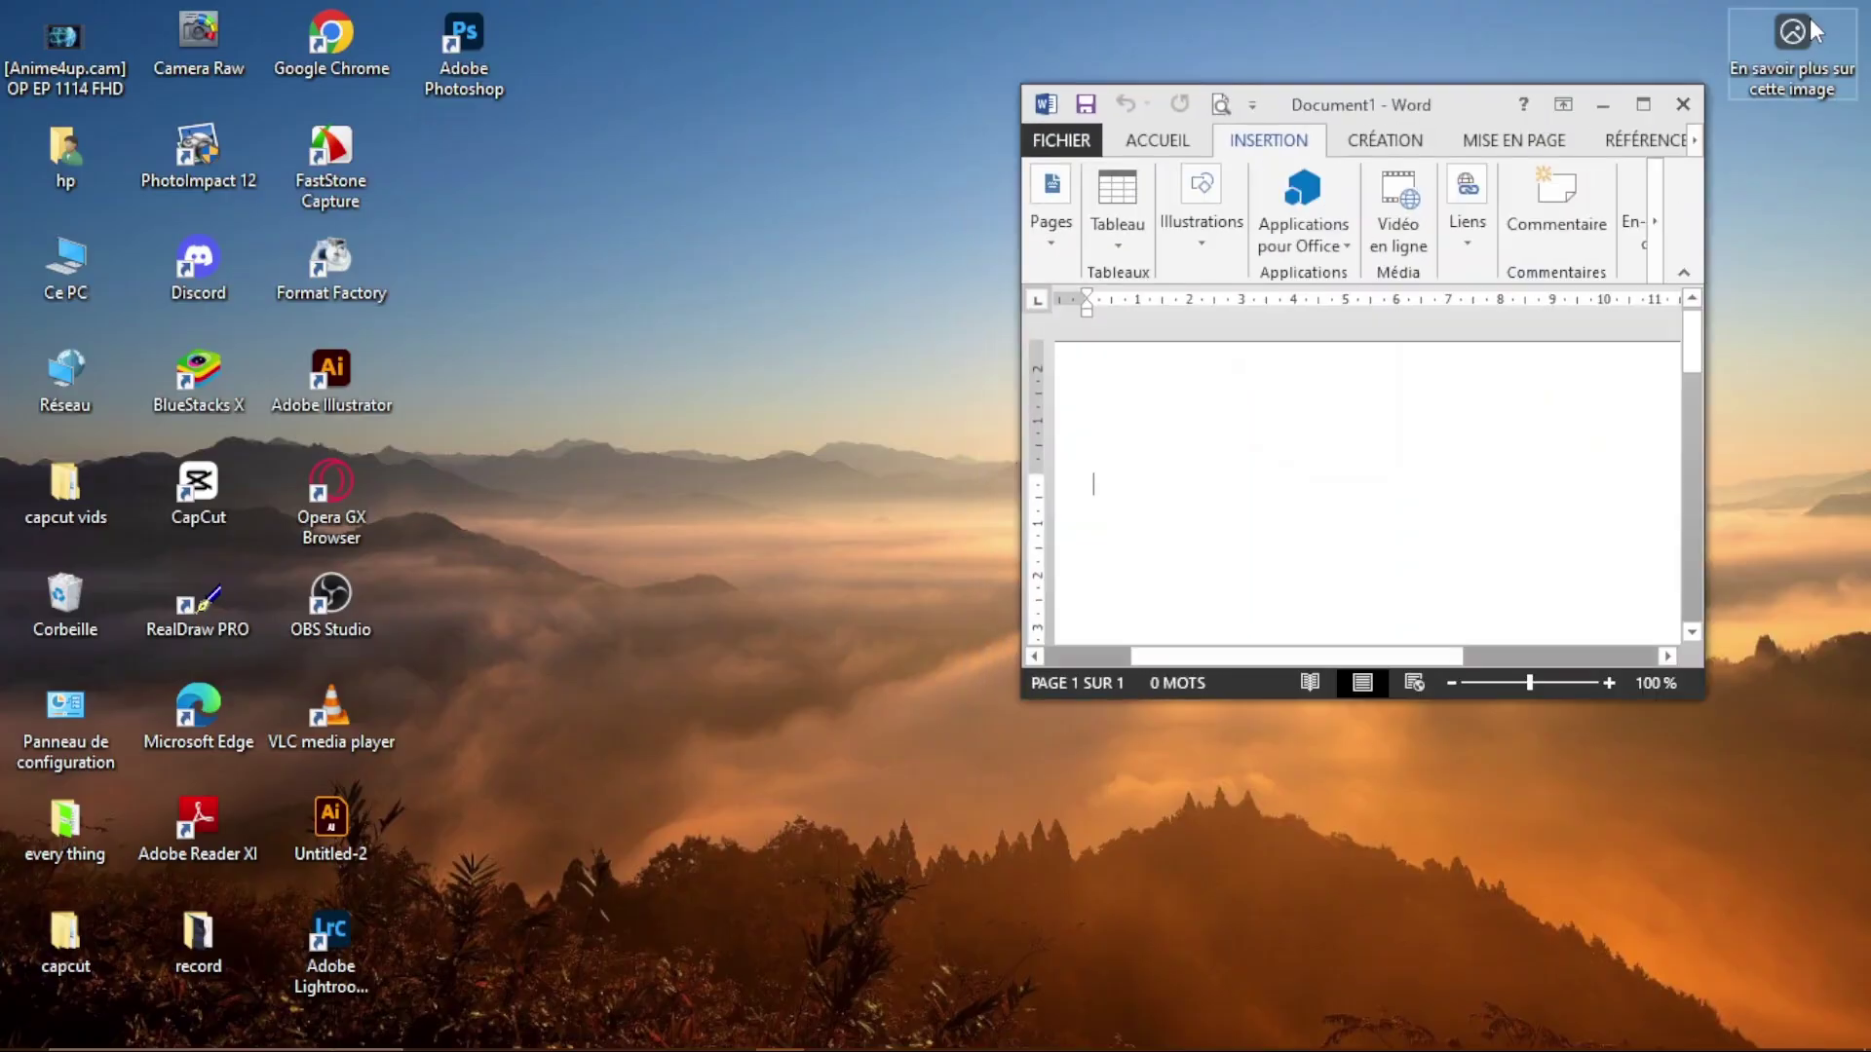
{"action": "left_click_drag", "start_coordinate": [1479, 117], "coordinate": [1002, 135]}
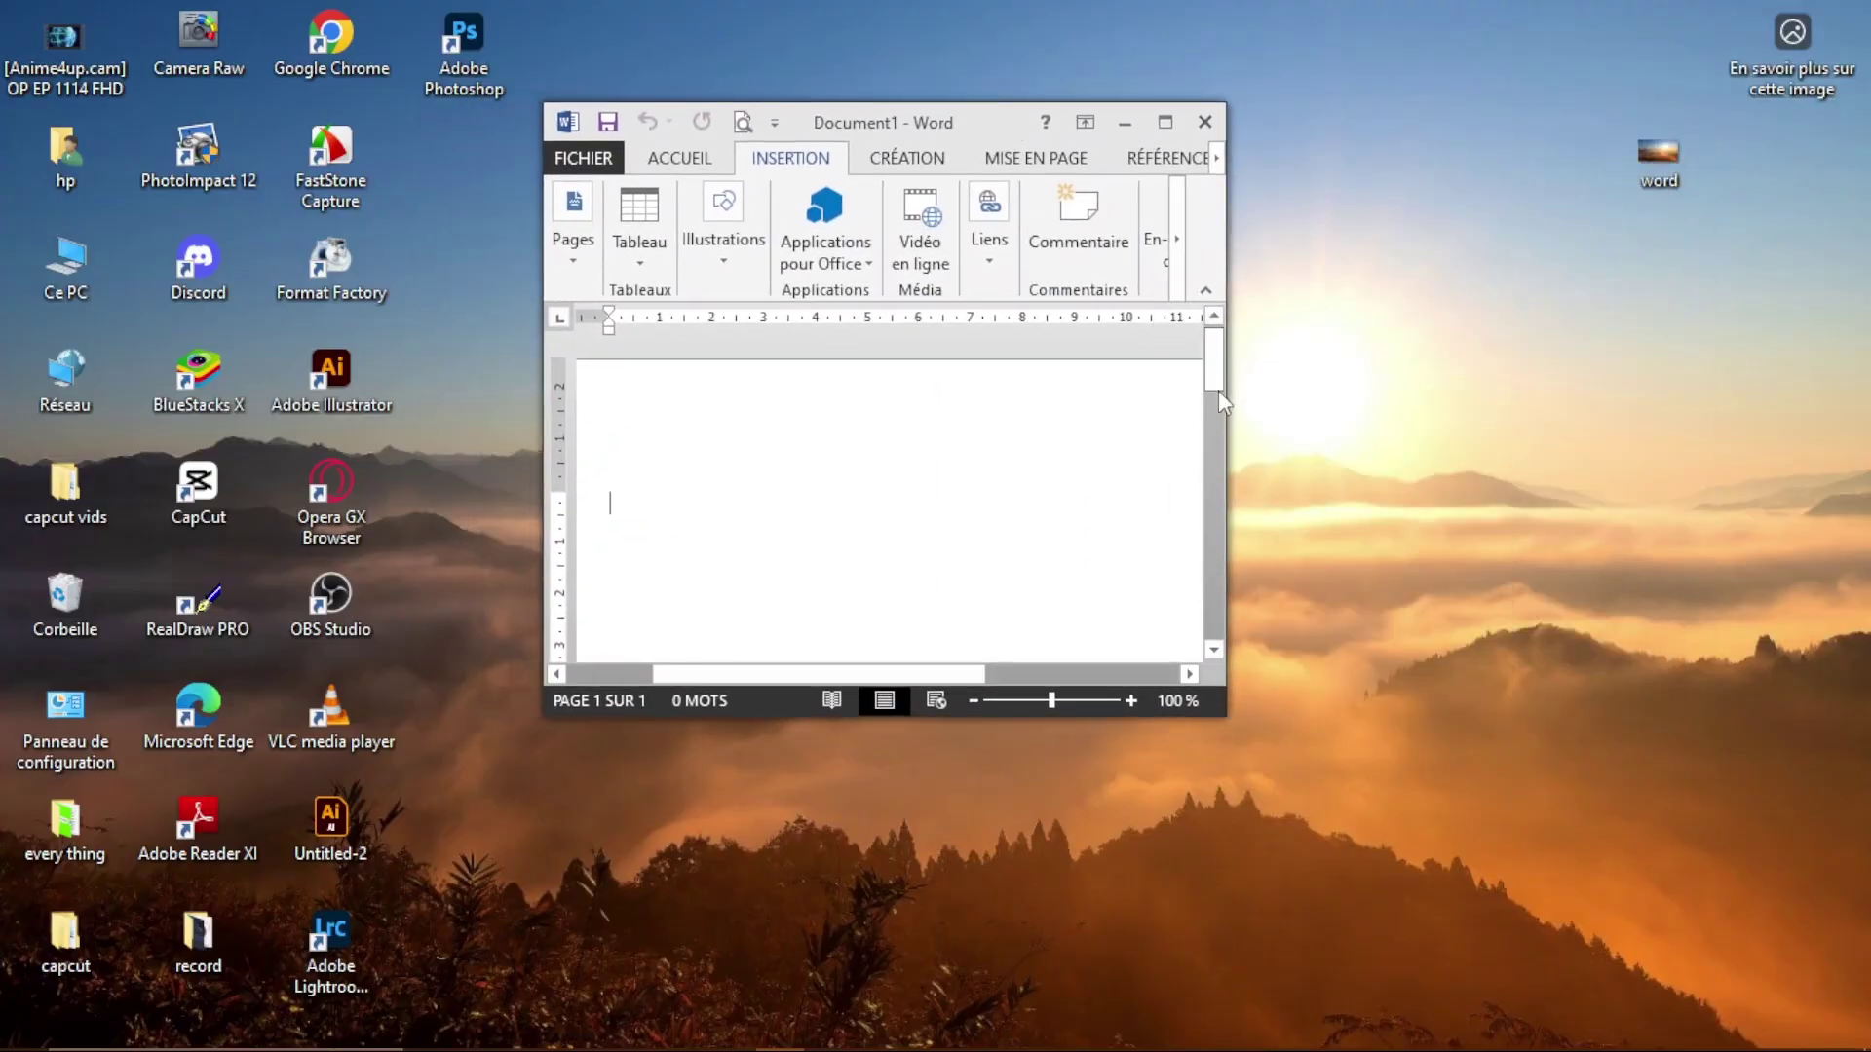
{"action": "left_click_drag", "start_coordinate": [1226, 411], "coordinate": [1508, 453]}
{"action": "left_click_drag", "start_coordinate": [1062, 718], "coordinate": [1013, 980]}
{"action": "left_click_drag", "start_coordinate": [544, 623], "coordinate": [366, 672]}
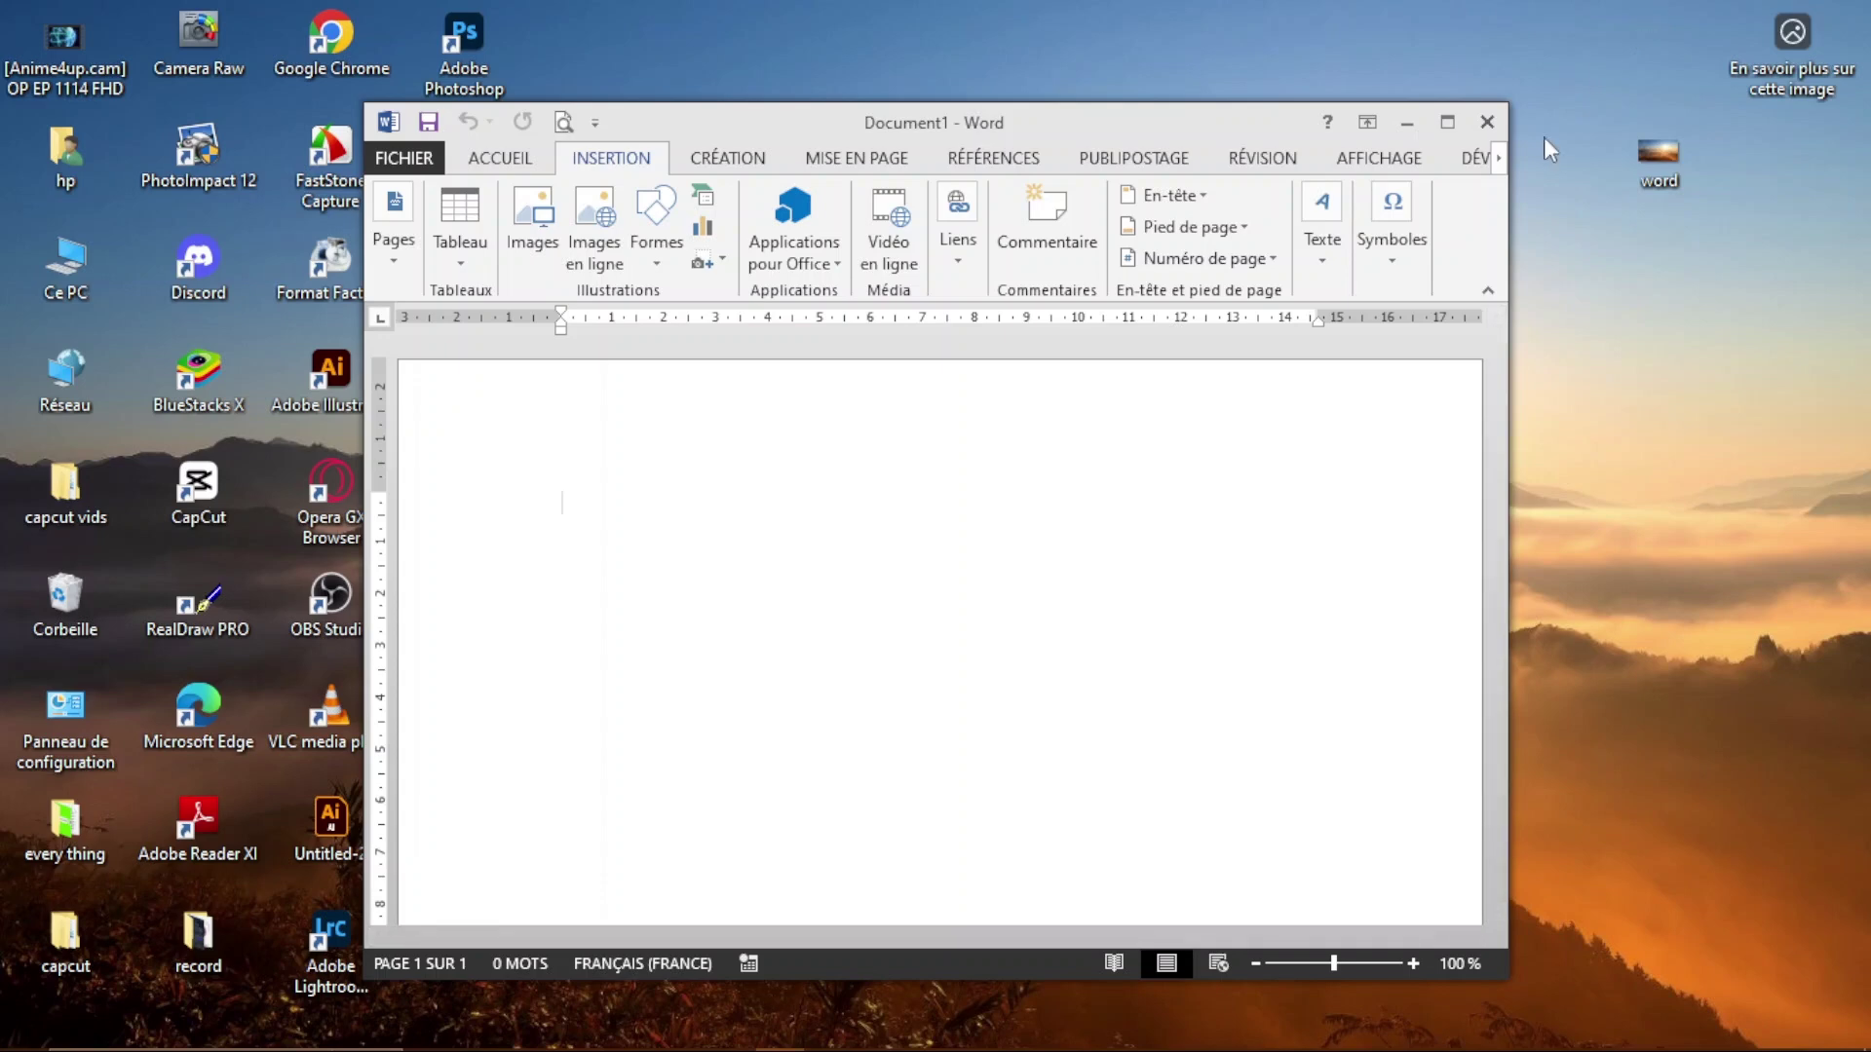
Step: Insert the word picture from the Bureau folder into the document and undo the insertion
{"action": "left_click", "coordinate": [526, 219]}
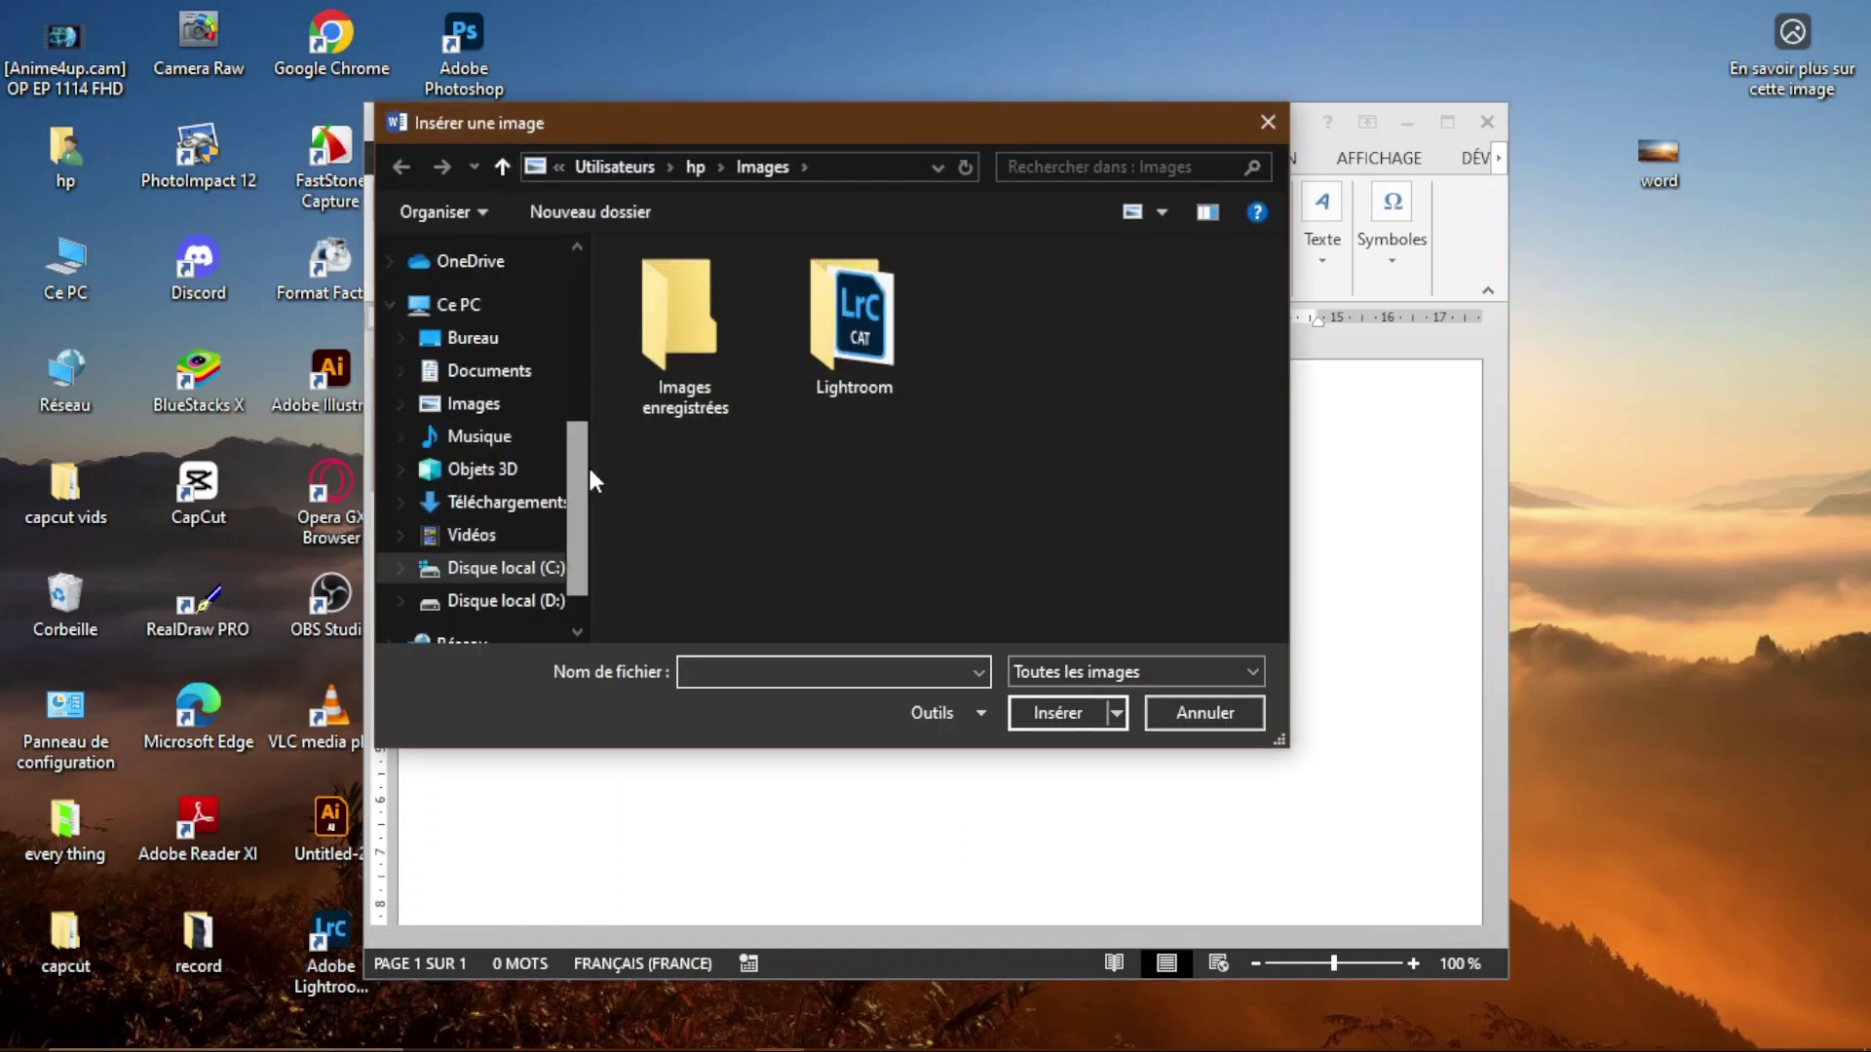
{"action": "left_click_drag", "start_coordinate": [583, 466], "coordinate": [567, 259]}
{"action": "left_click", "coordinate": [486, 307]}
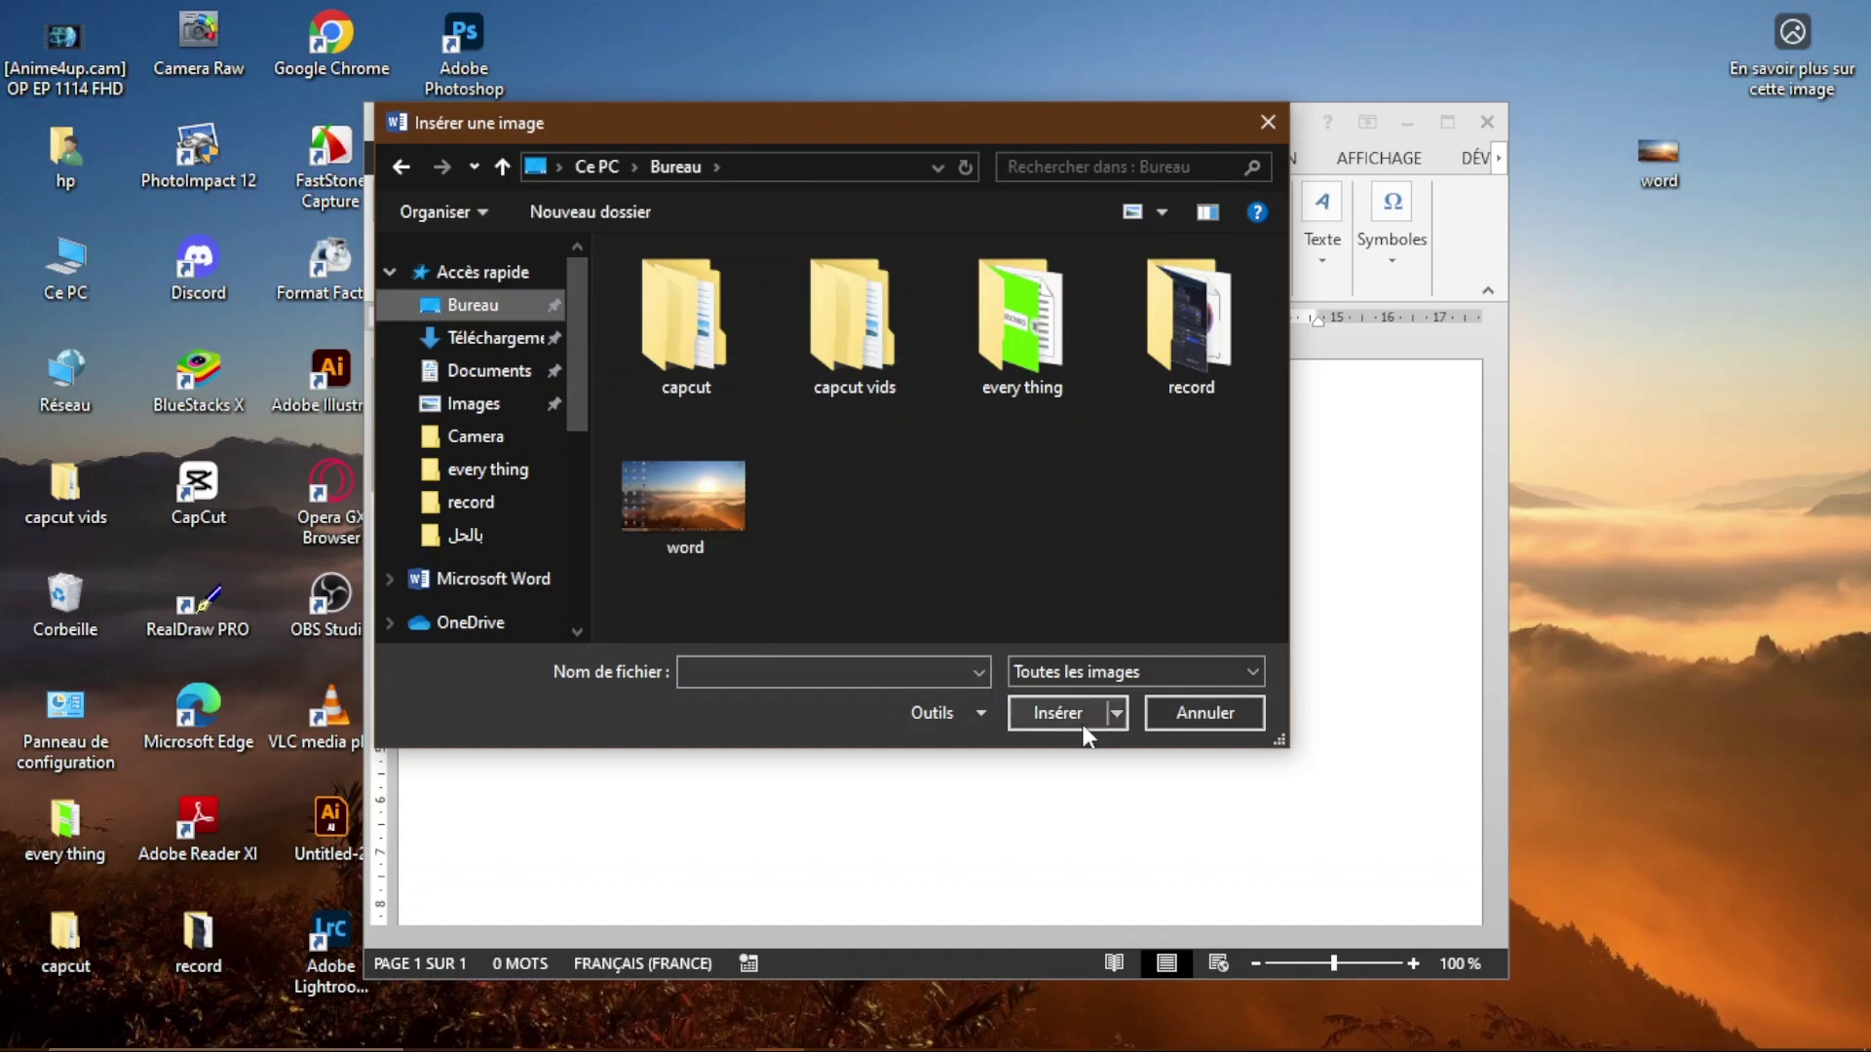
{"action": "left_click", "coordinate": [694, 512]}
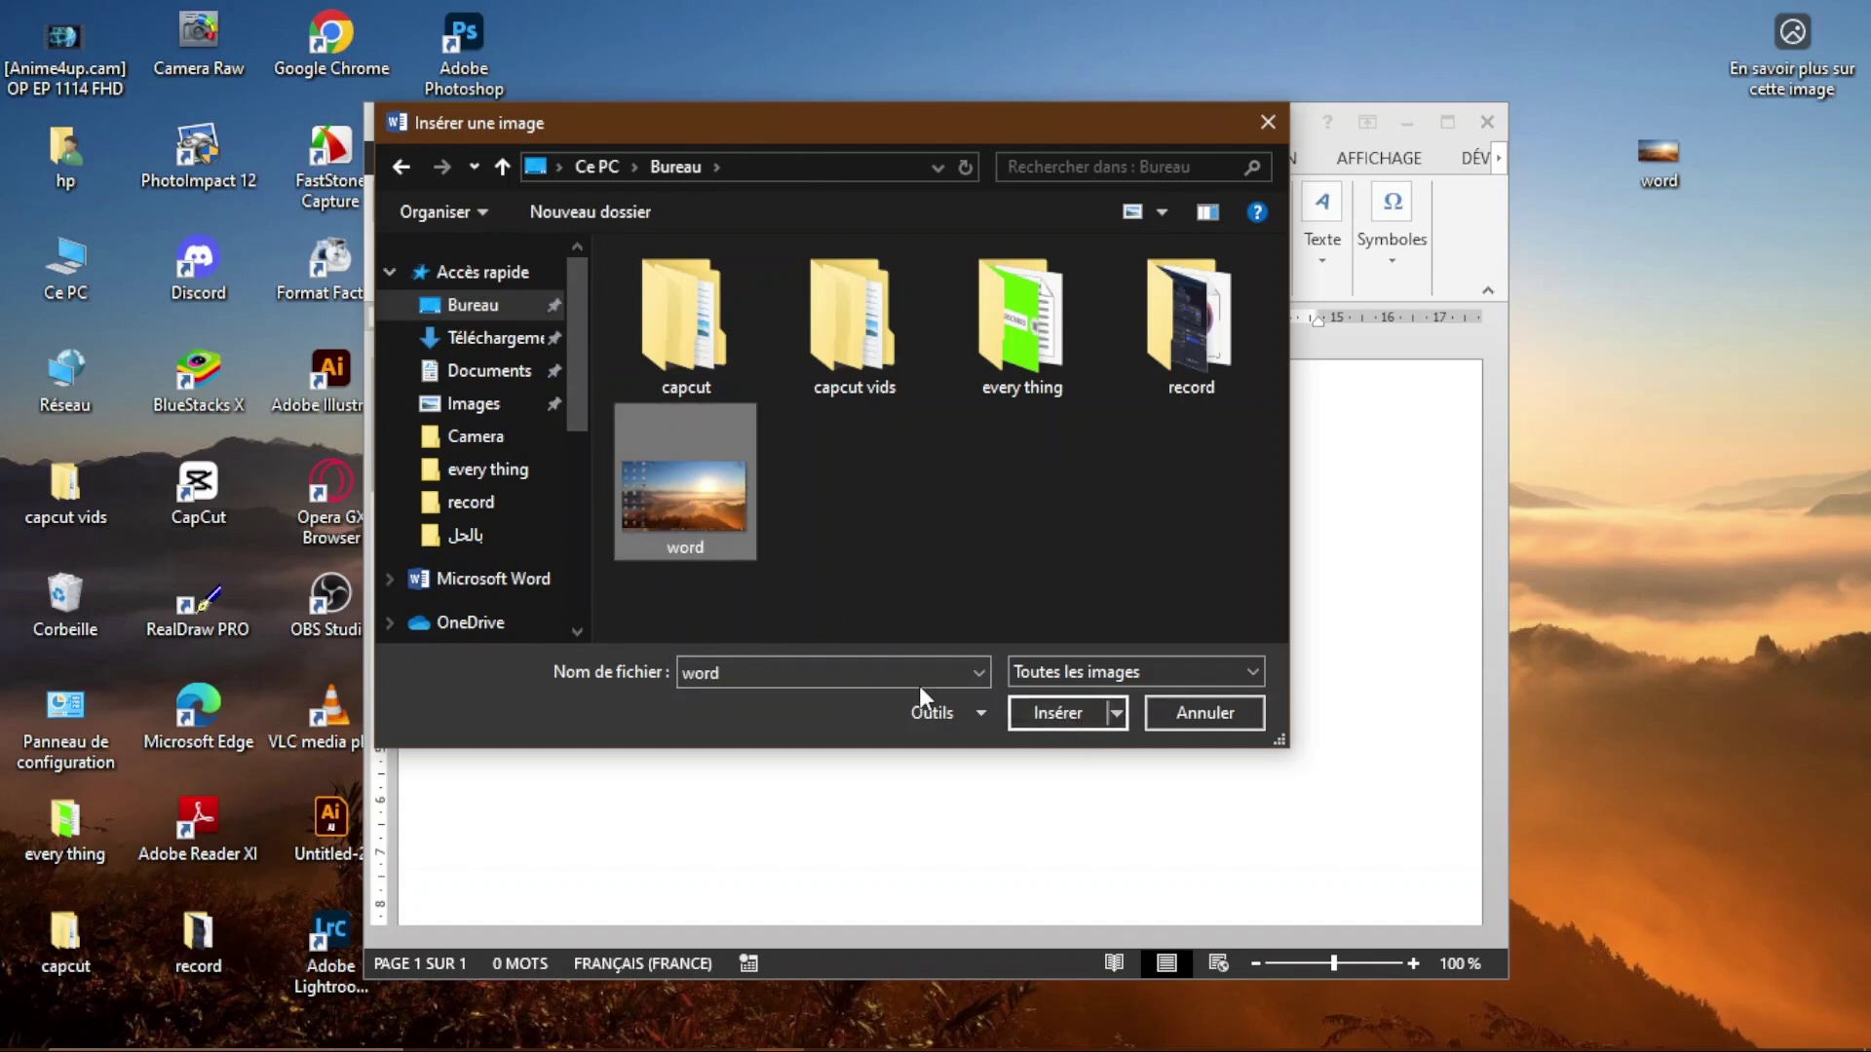
{"action": "left_click", "coordinate": [1037, 711]}
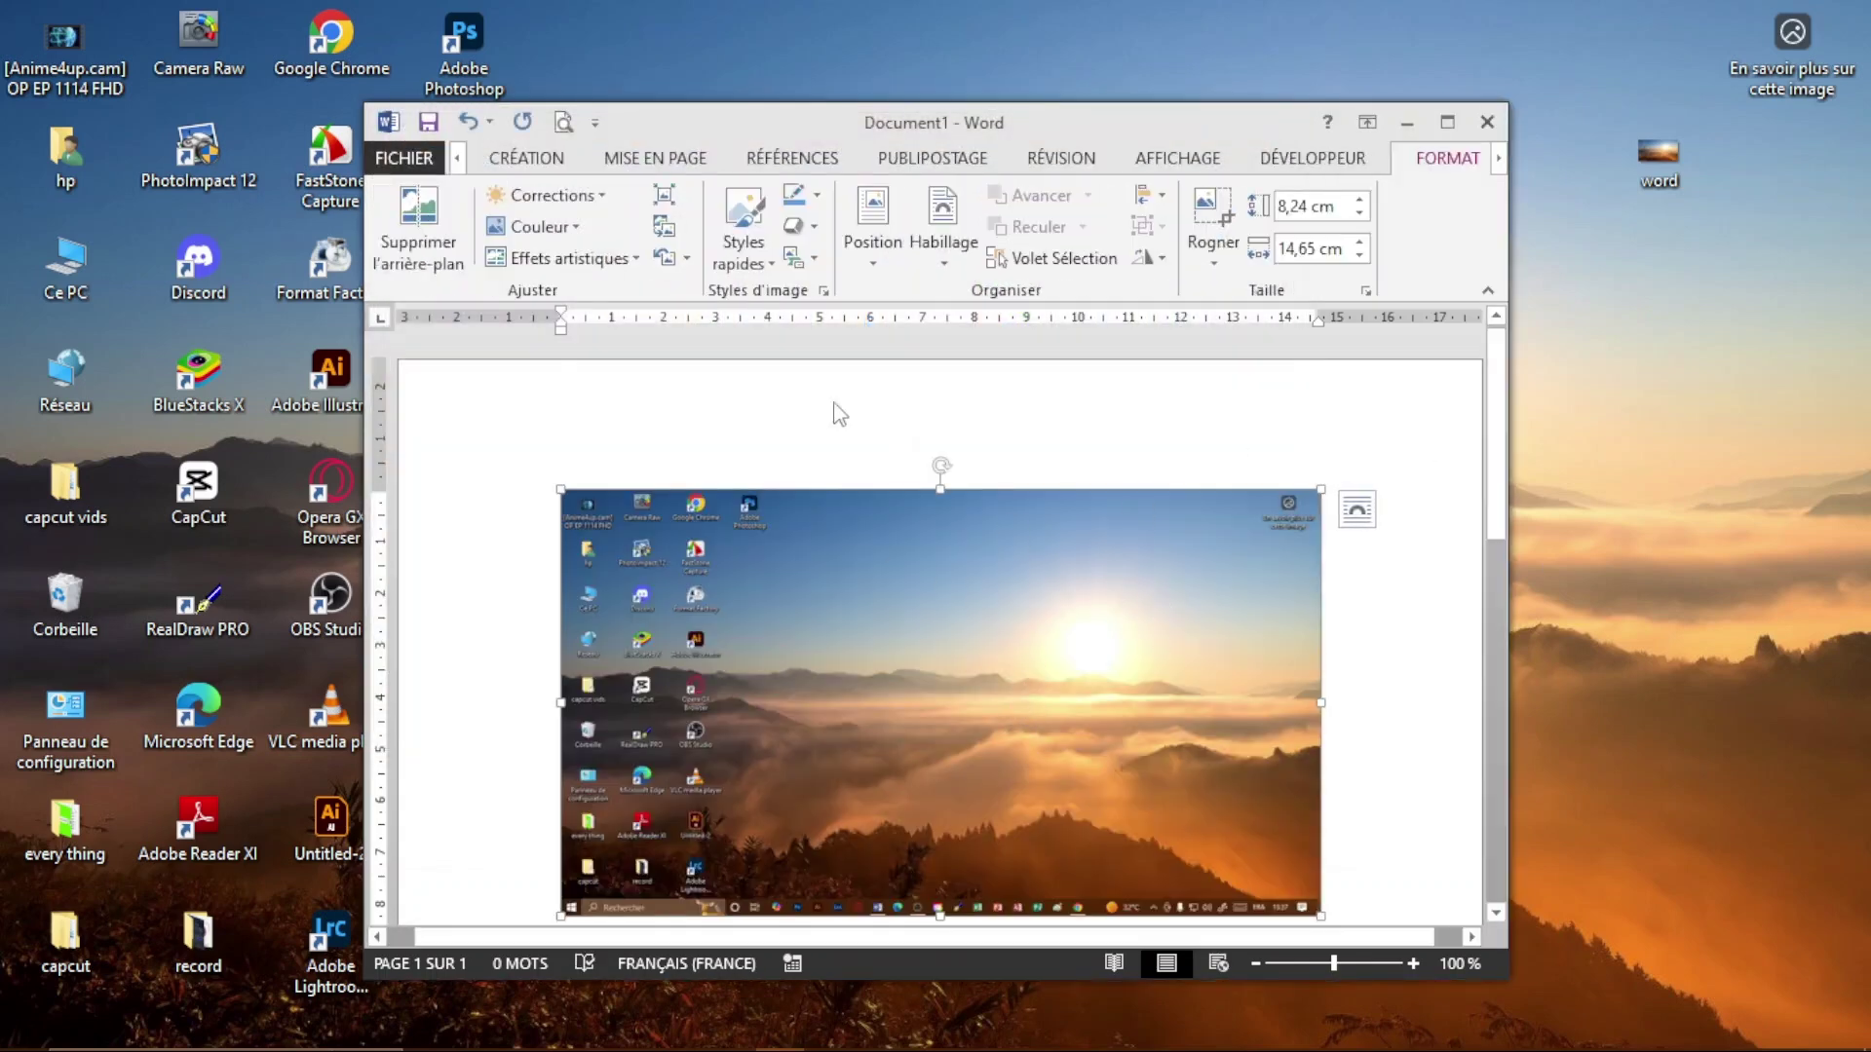
{"action": "left_click", "coordinate": [469, 122]}
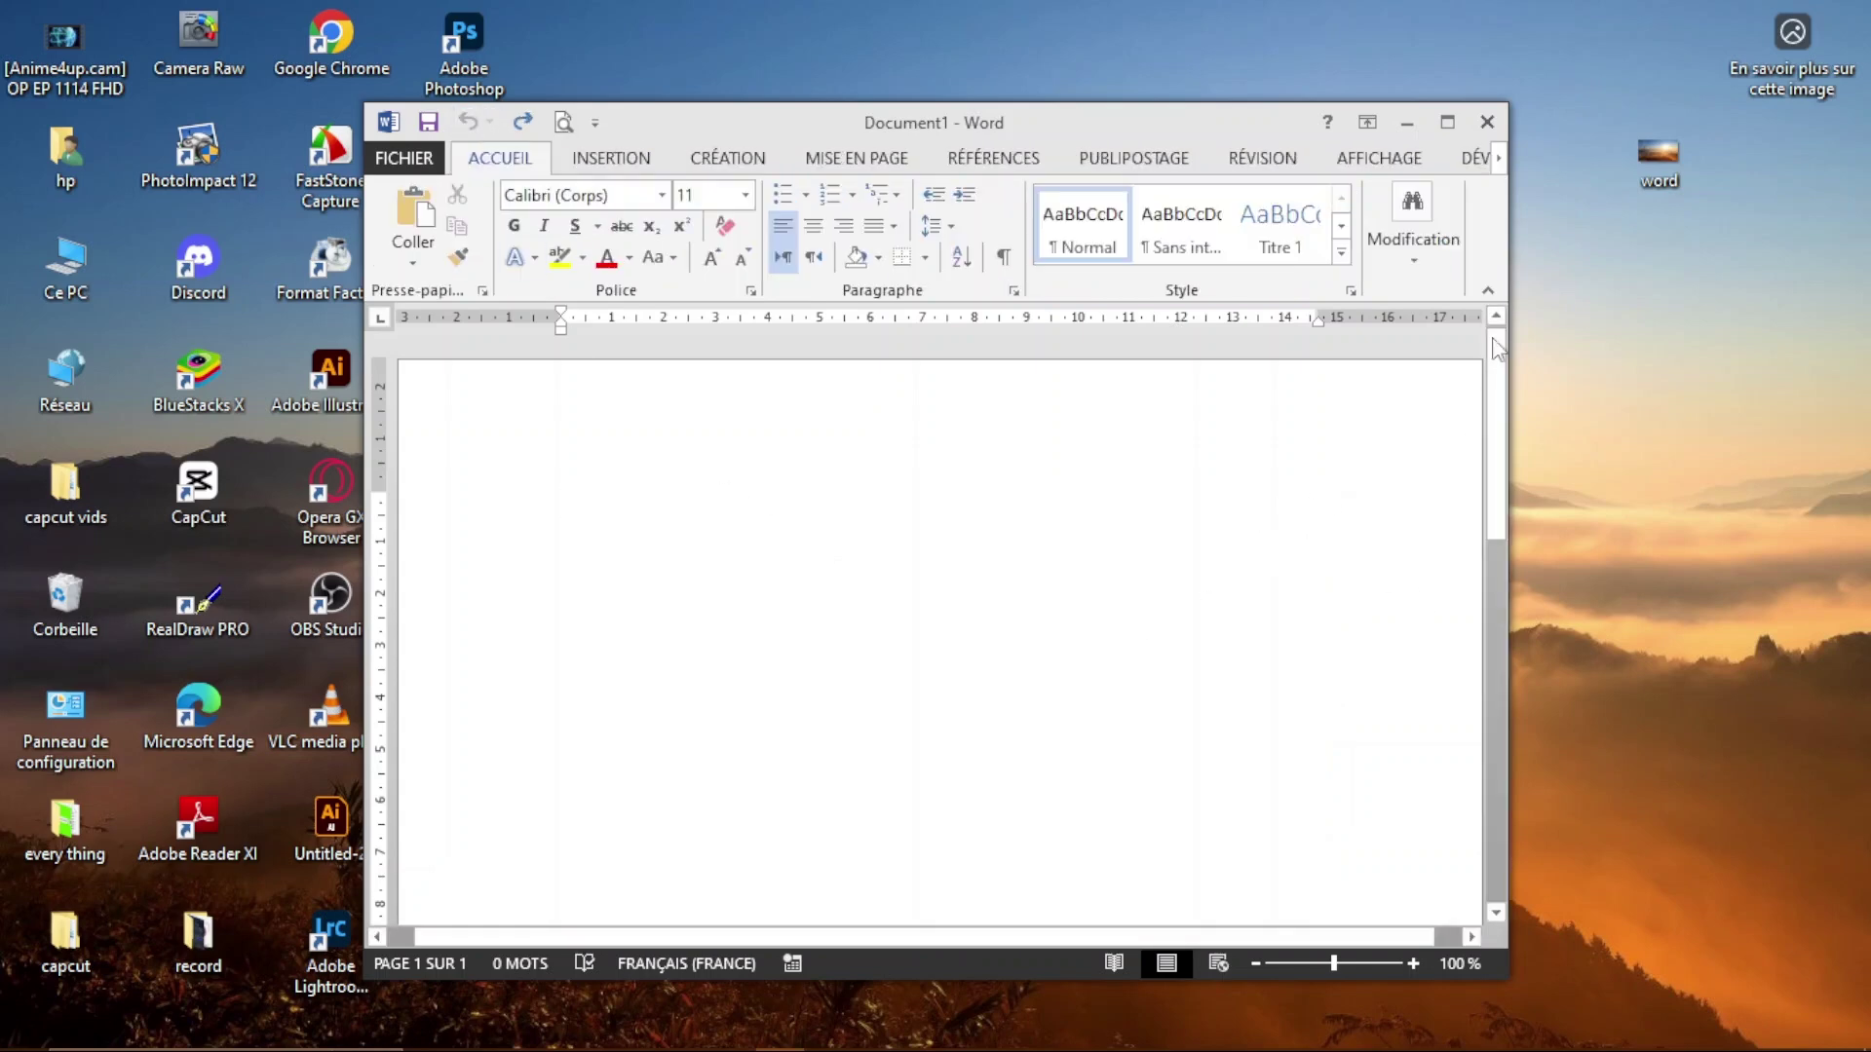
Step: Place the word image into the document directly from its desktop icon
{"action": "left_click", "coordinate": [1664, 155]}
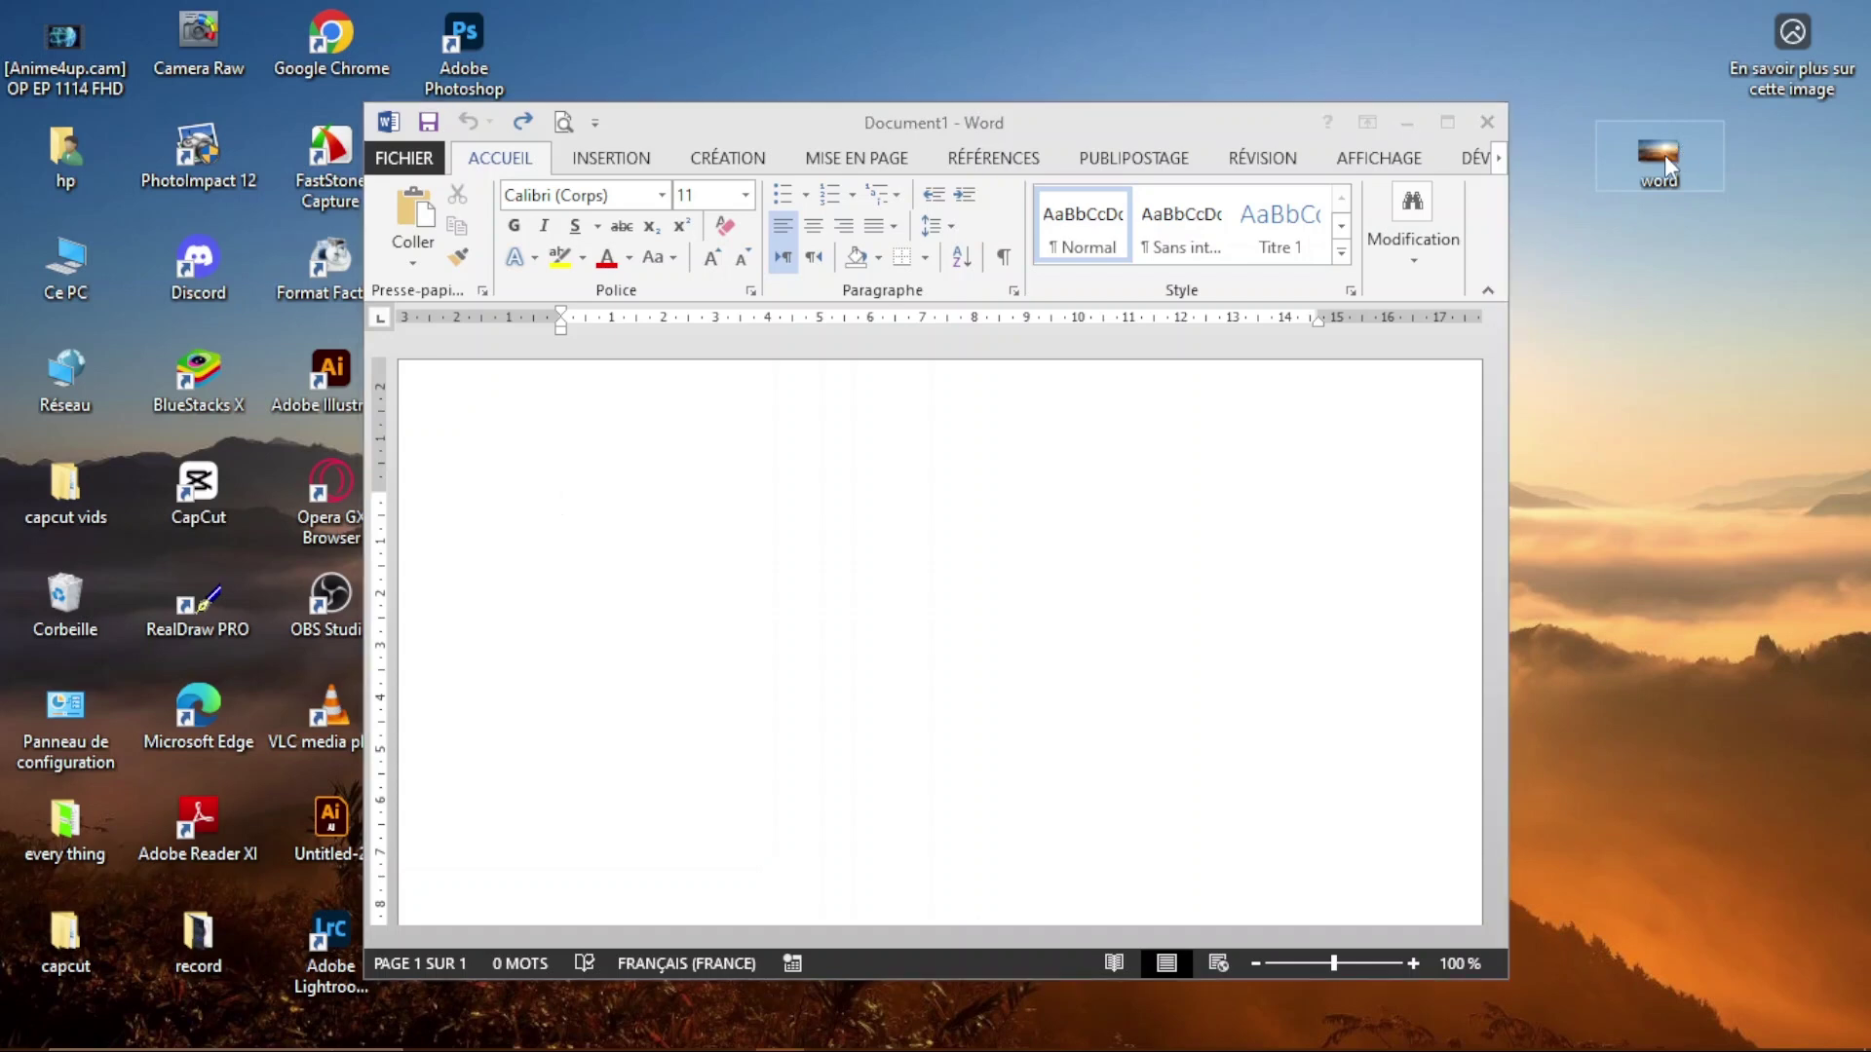
{"action": "left_click_drag", "start_coordinate": [1664, 155], "coordinate": [1657, 158]}
{"action": "left_click_drag", "start_coordinate": [1549, 378], "coordinate": [819, 612]}
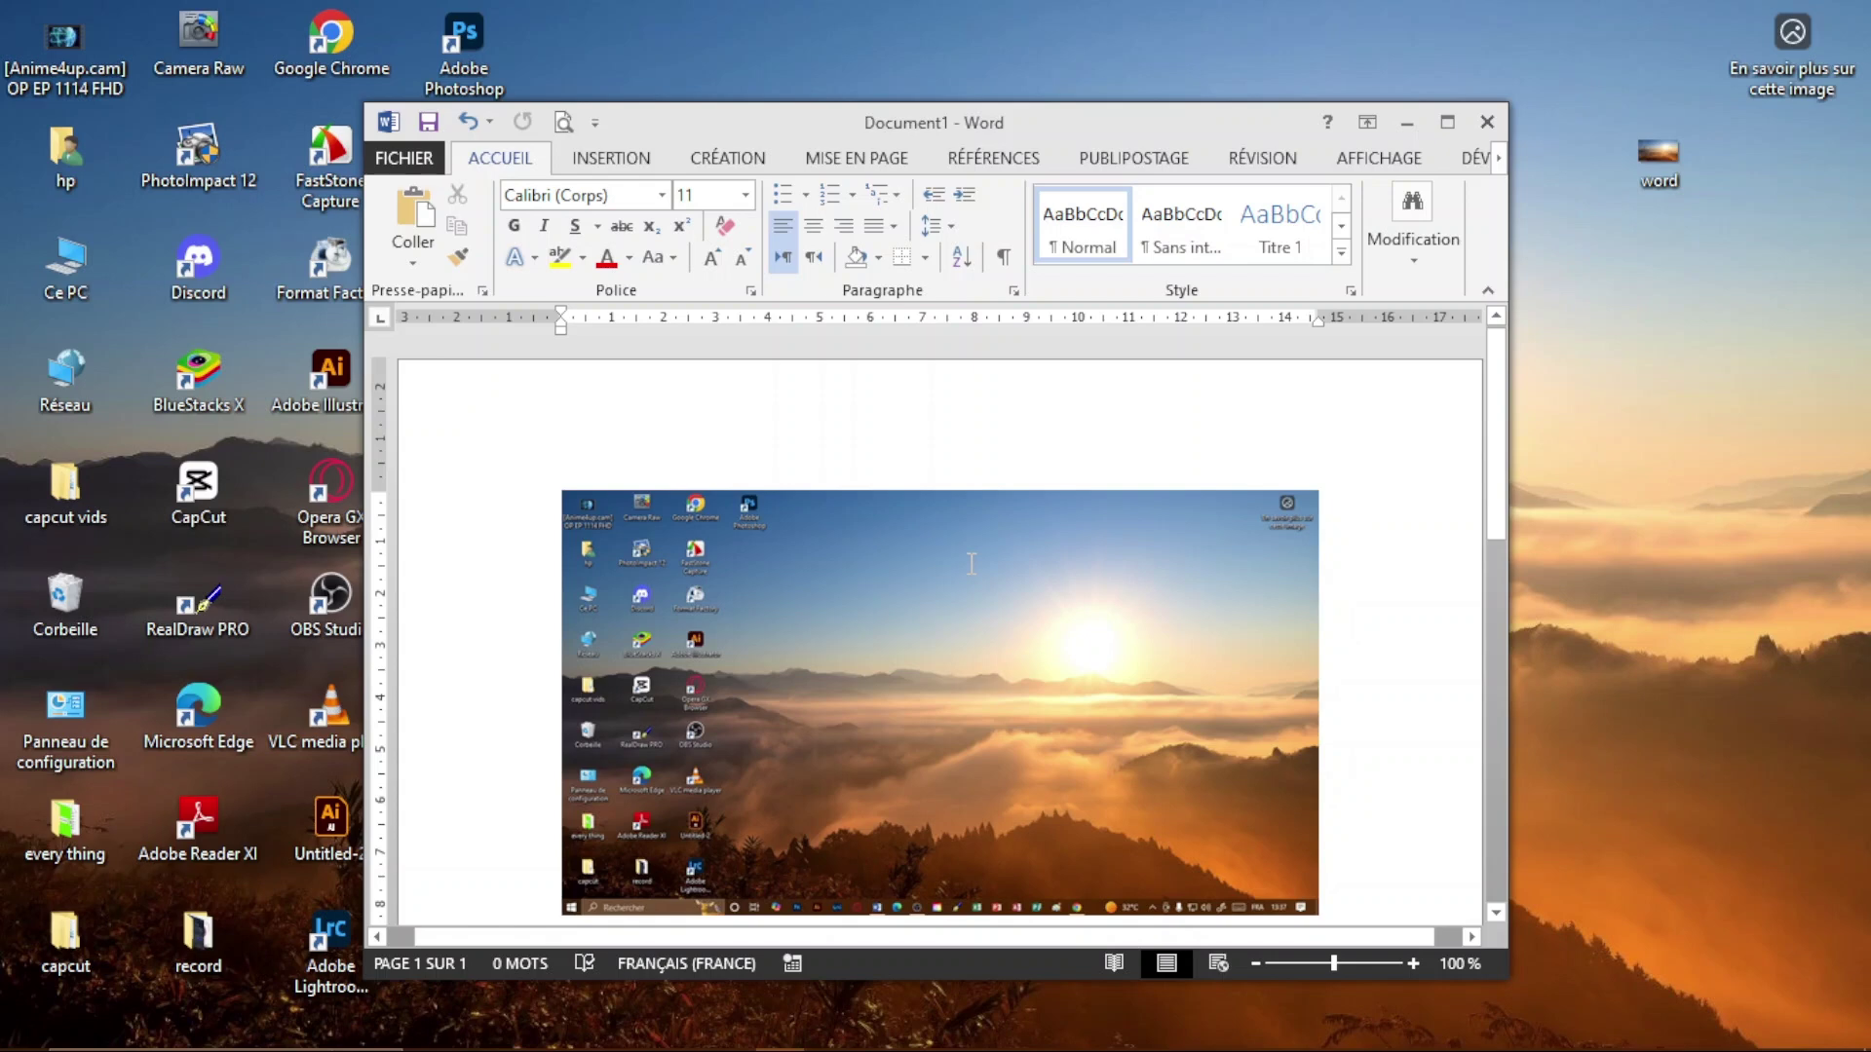
Step: Maximize the document window and delete the desktop screenshot picture from the page
{"action": "left_click", "coordinate": [612, 162]}
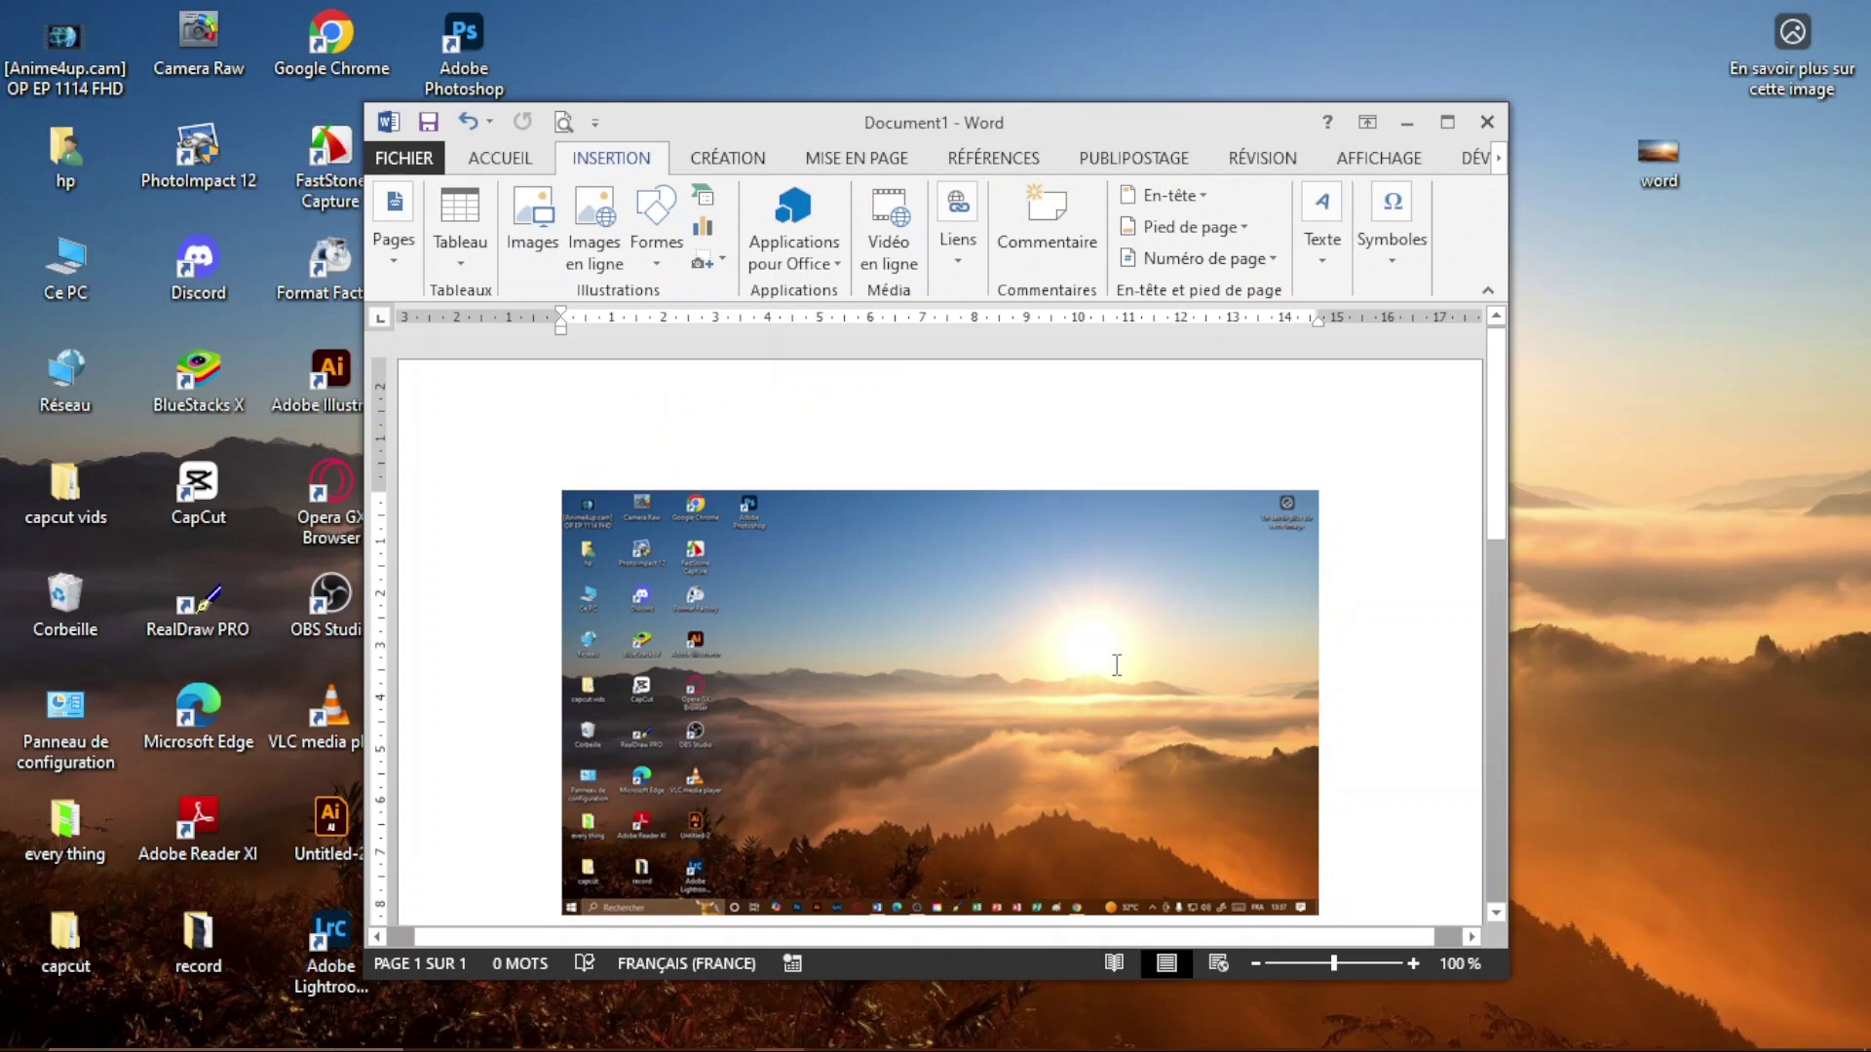
{"action": "left_click", "coordinate": [1447, 122]}
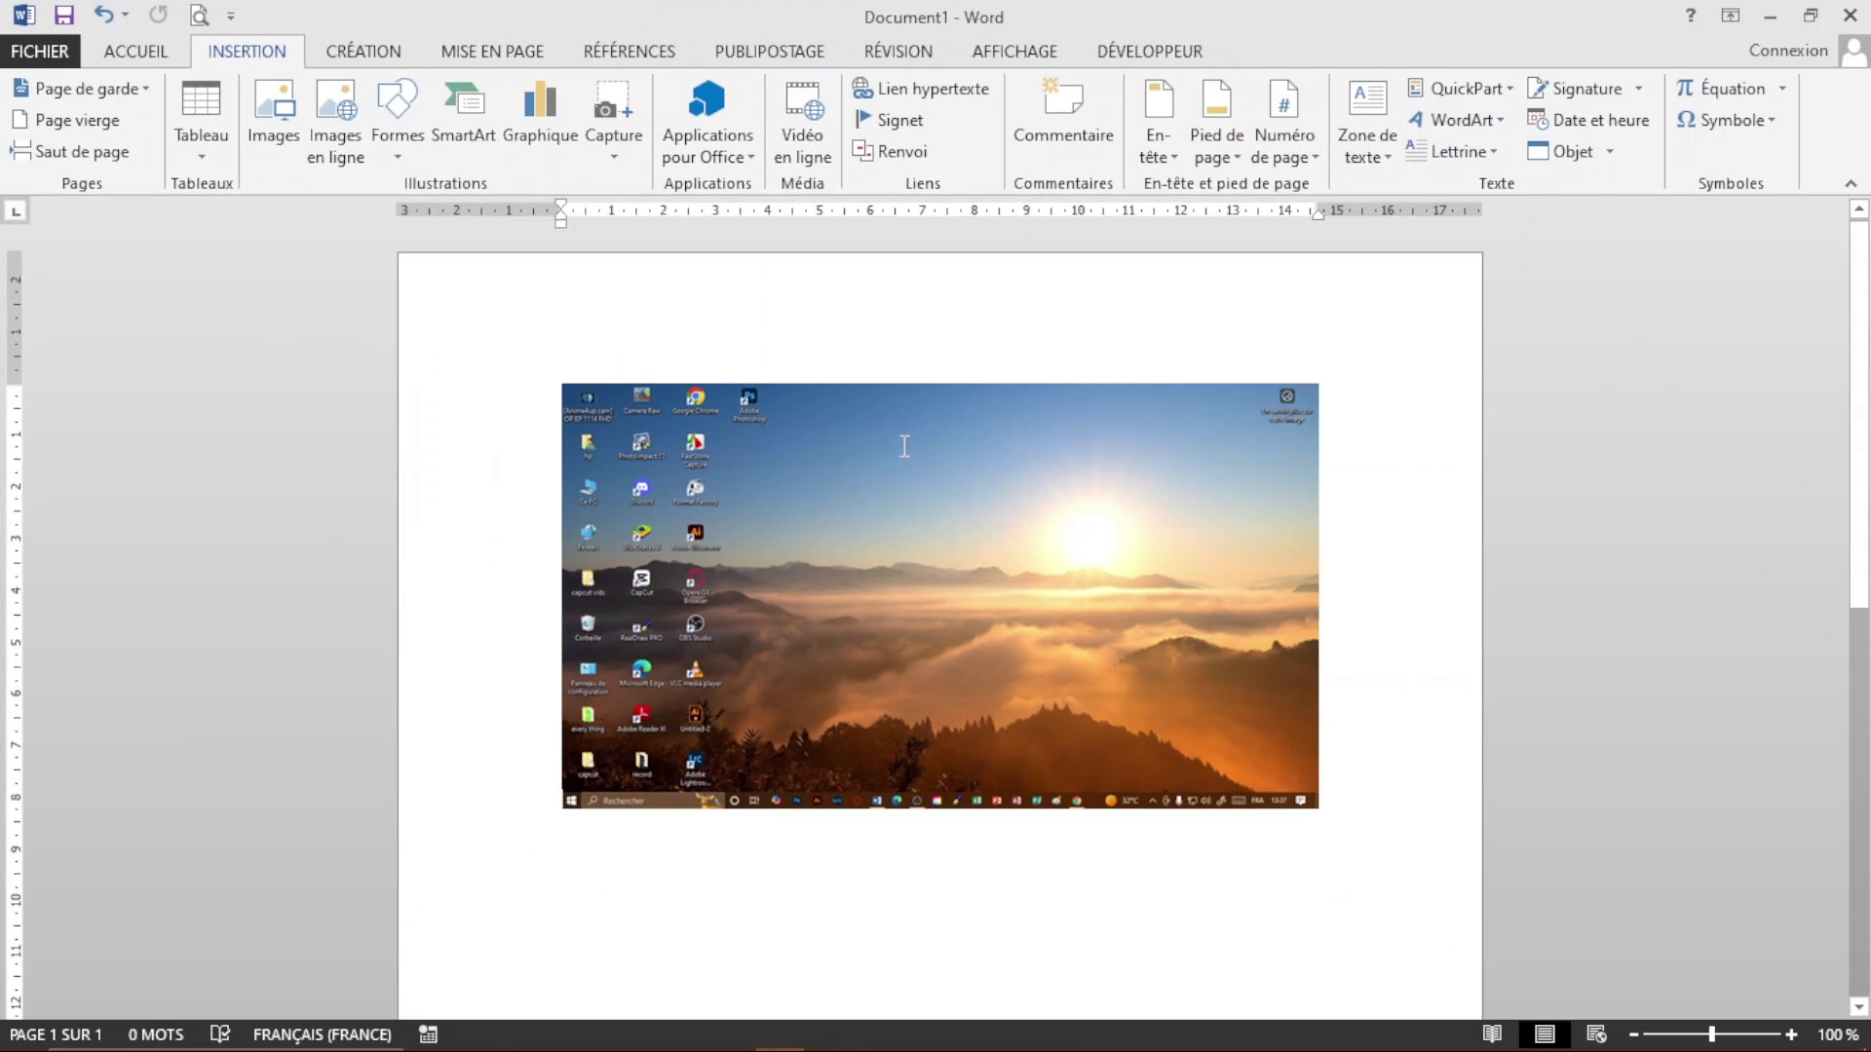
{"action": "left_click", "coordinate": [1093, 403]}
{"action": "key", "text": "Delete"}
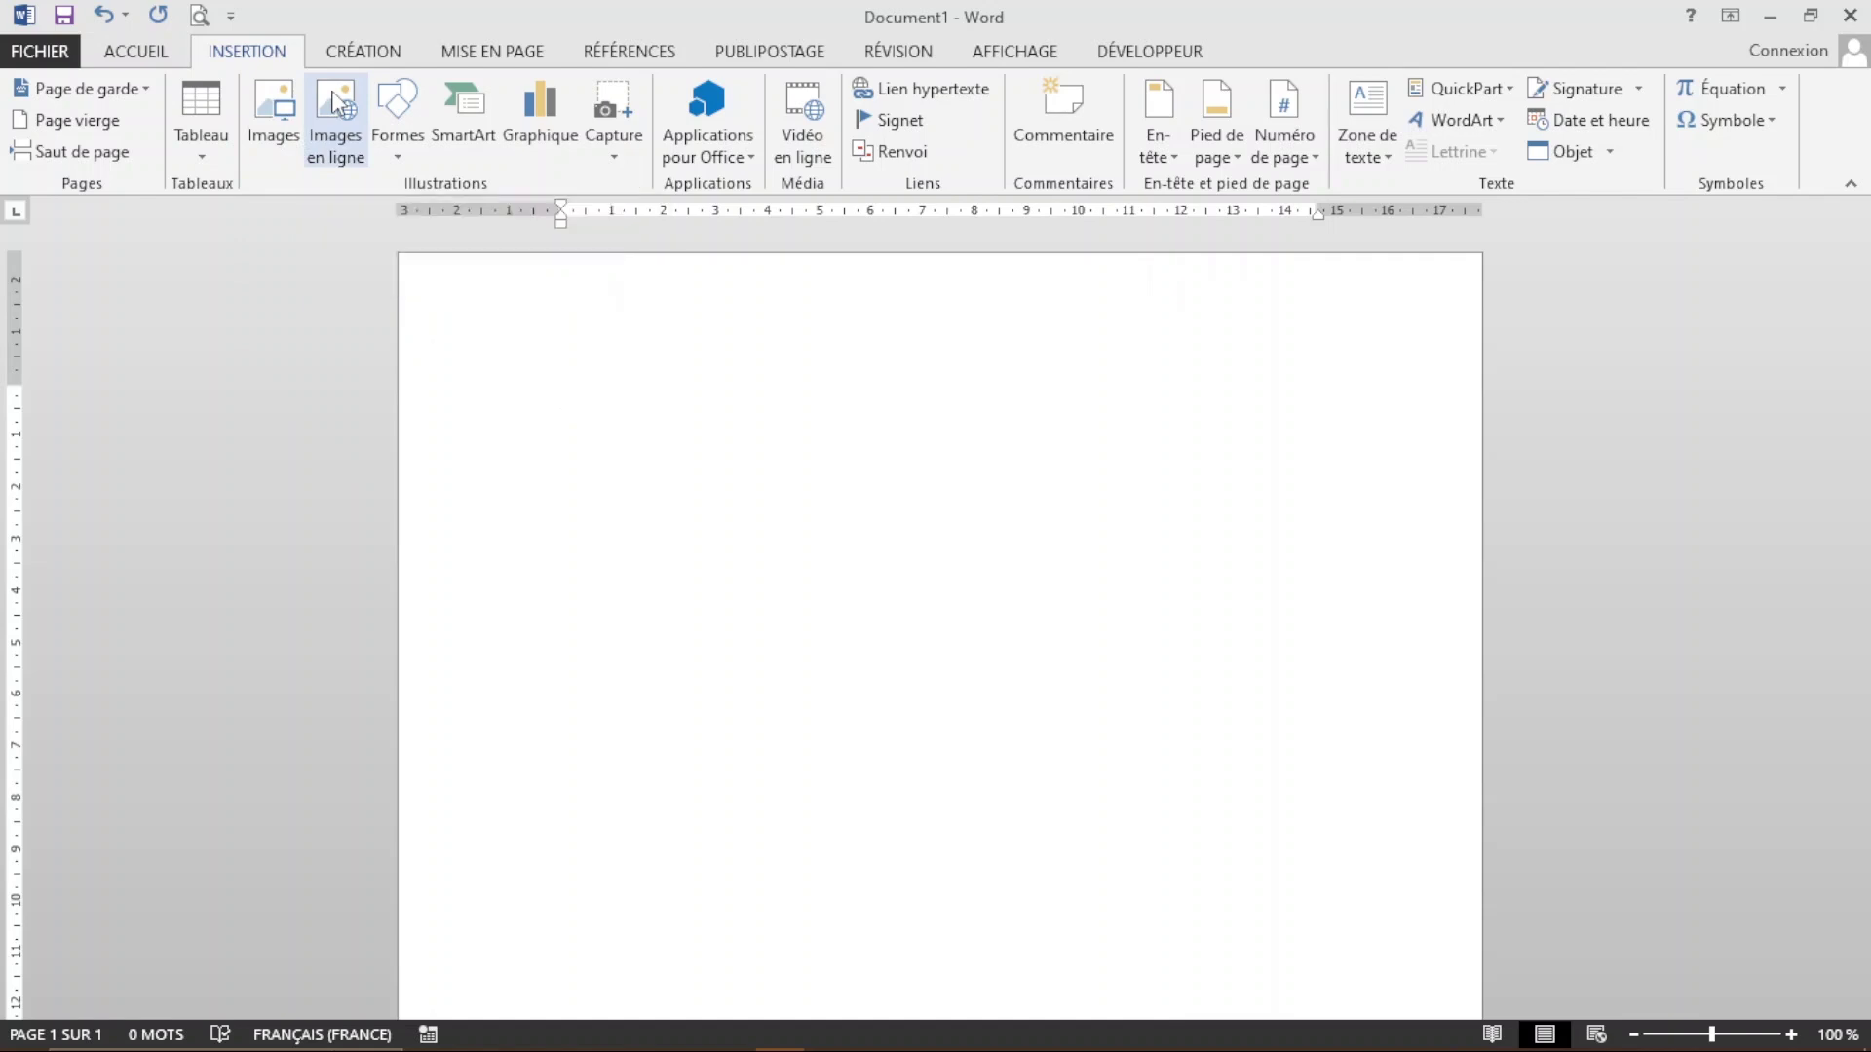
{"action": "left_click", "coordinate": [335, 101]}
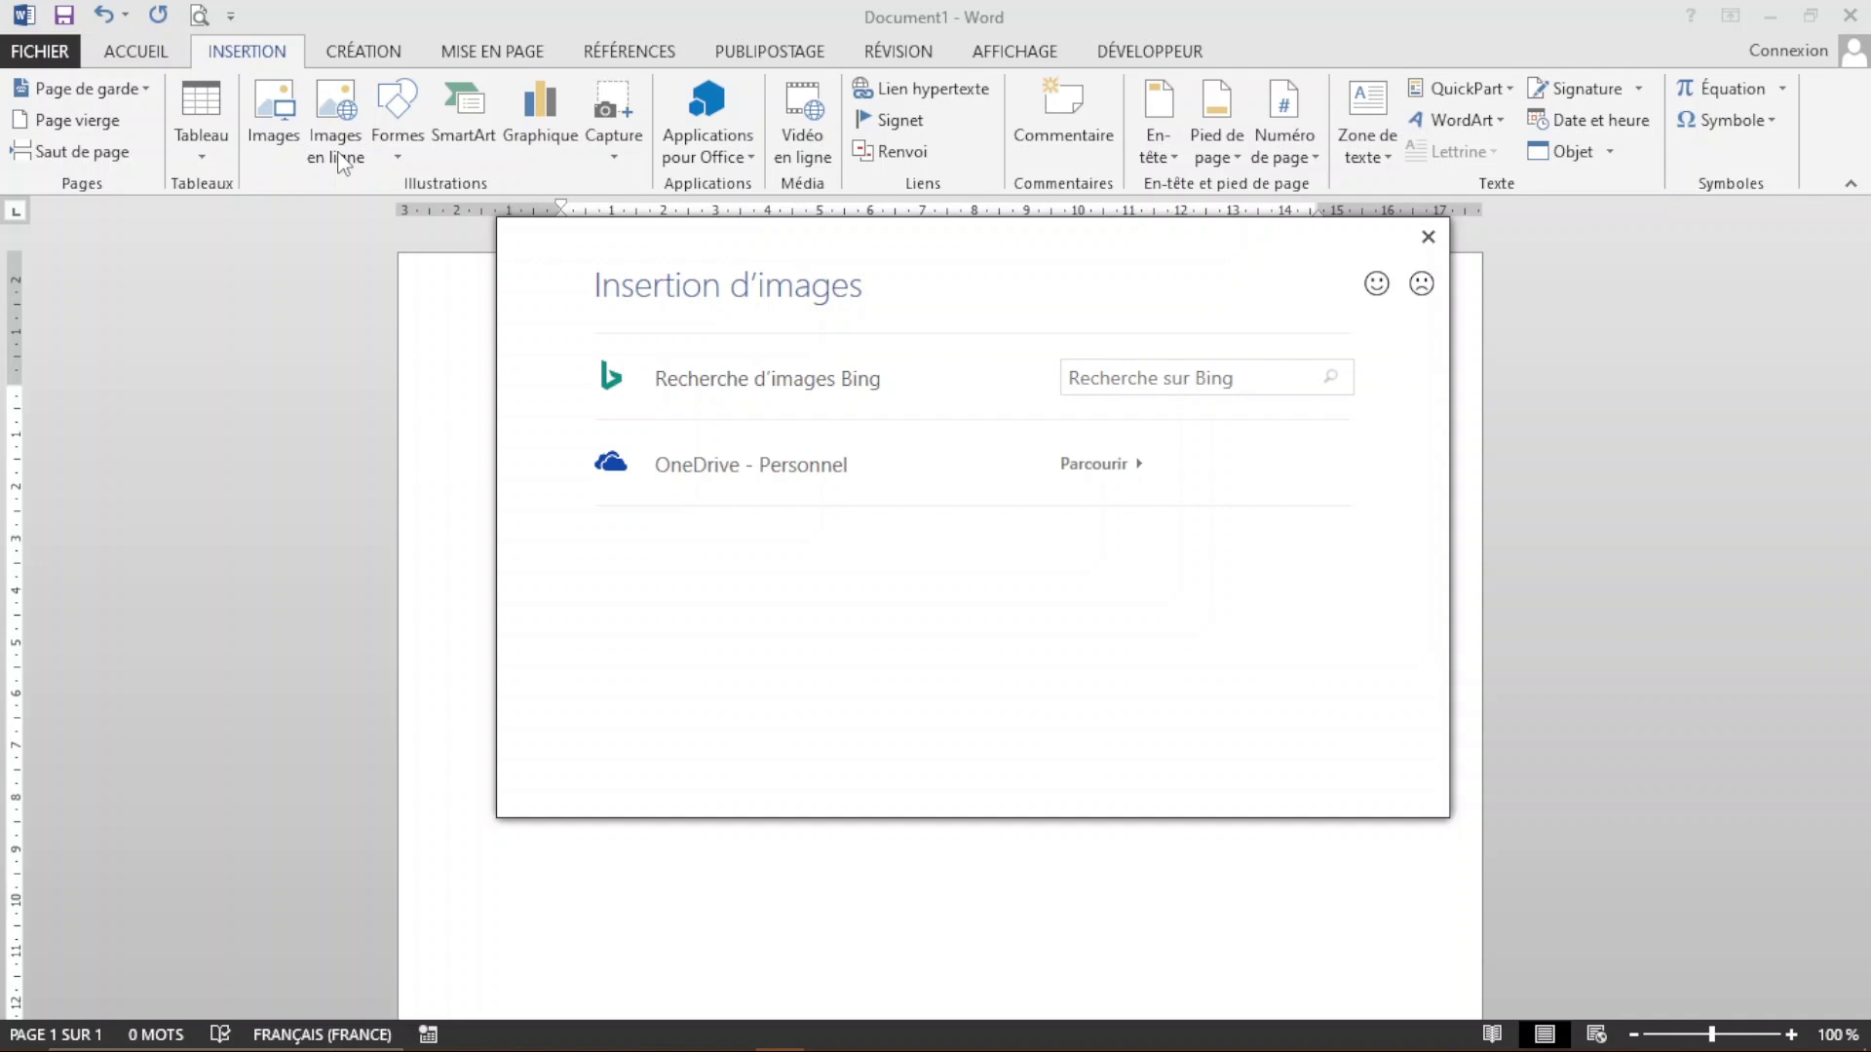
{"action": "left_click", "coordinate": [1106, 375]}
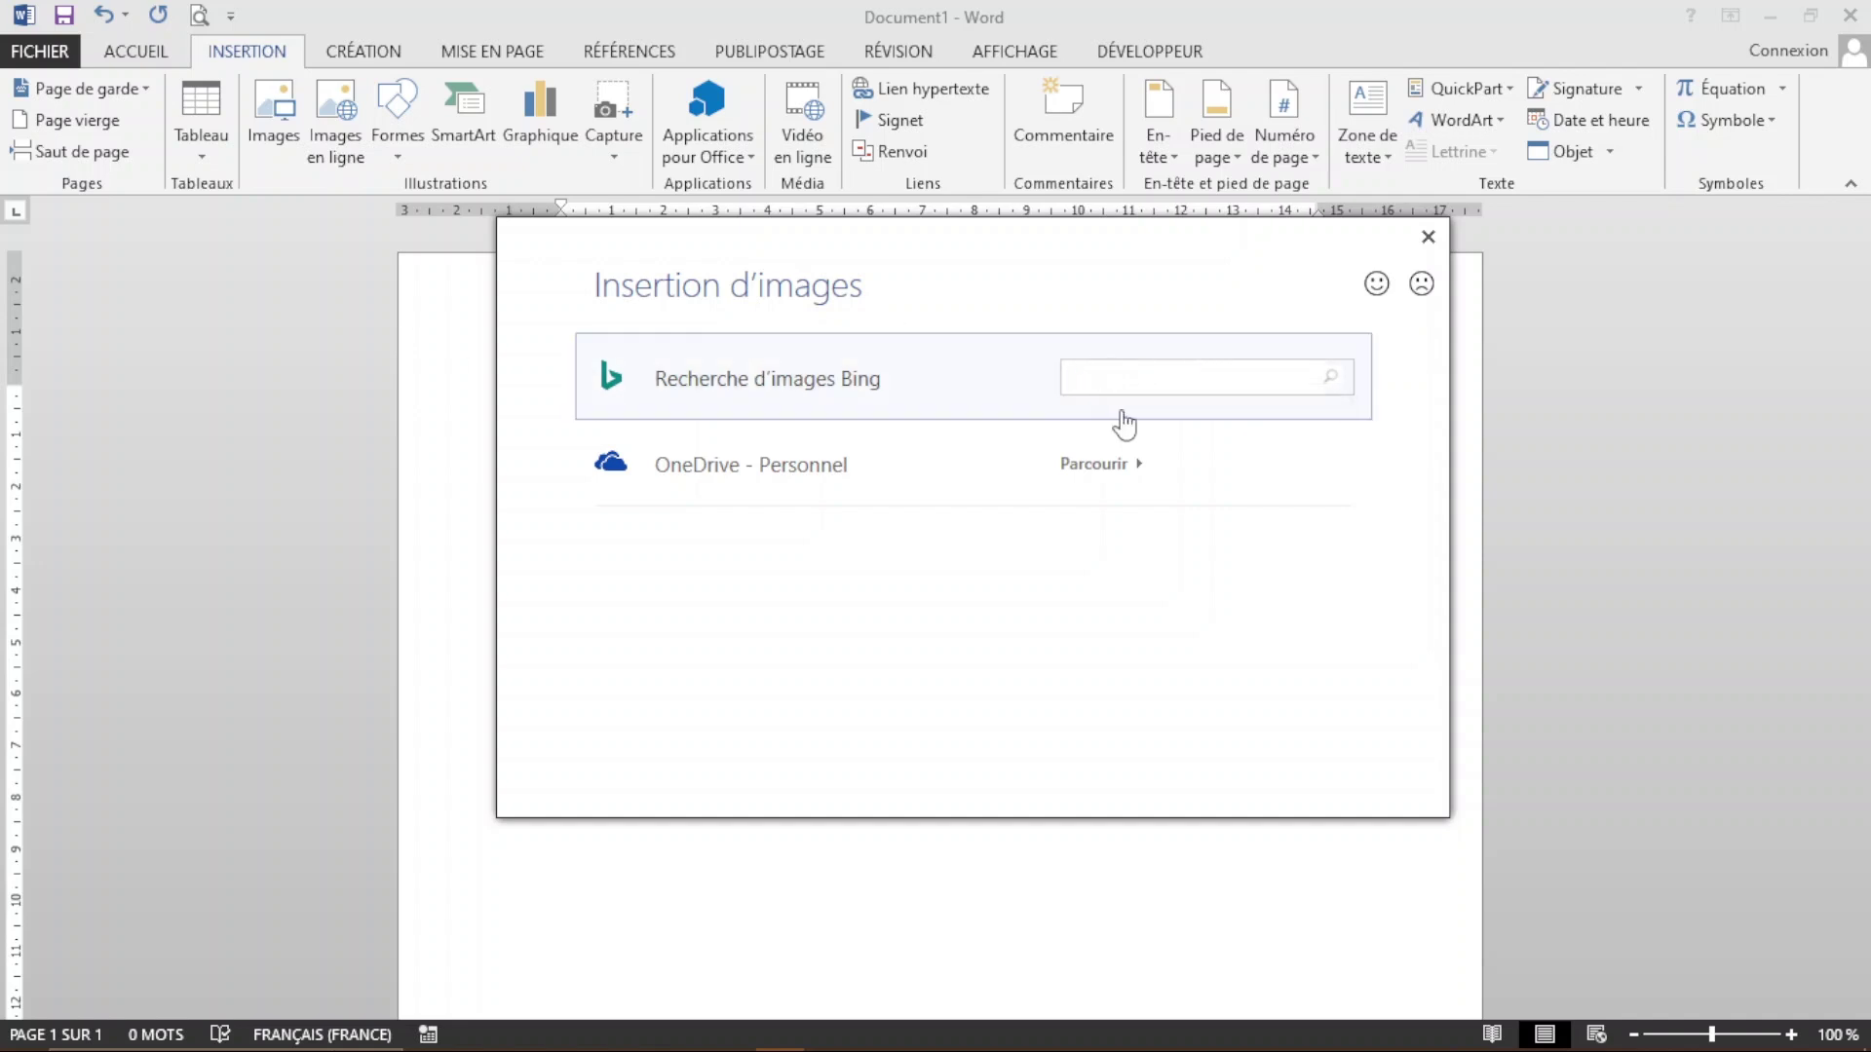
{"action": "left_click", "coordinate": [1136, 372]}
{"action": "type", "text": "مقام الشهيد"}
{"action": "key", "text": "Return"}
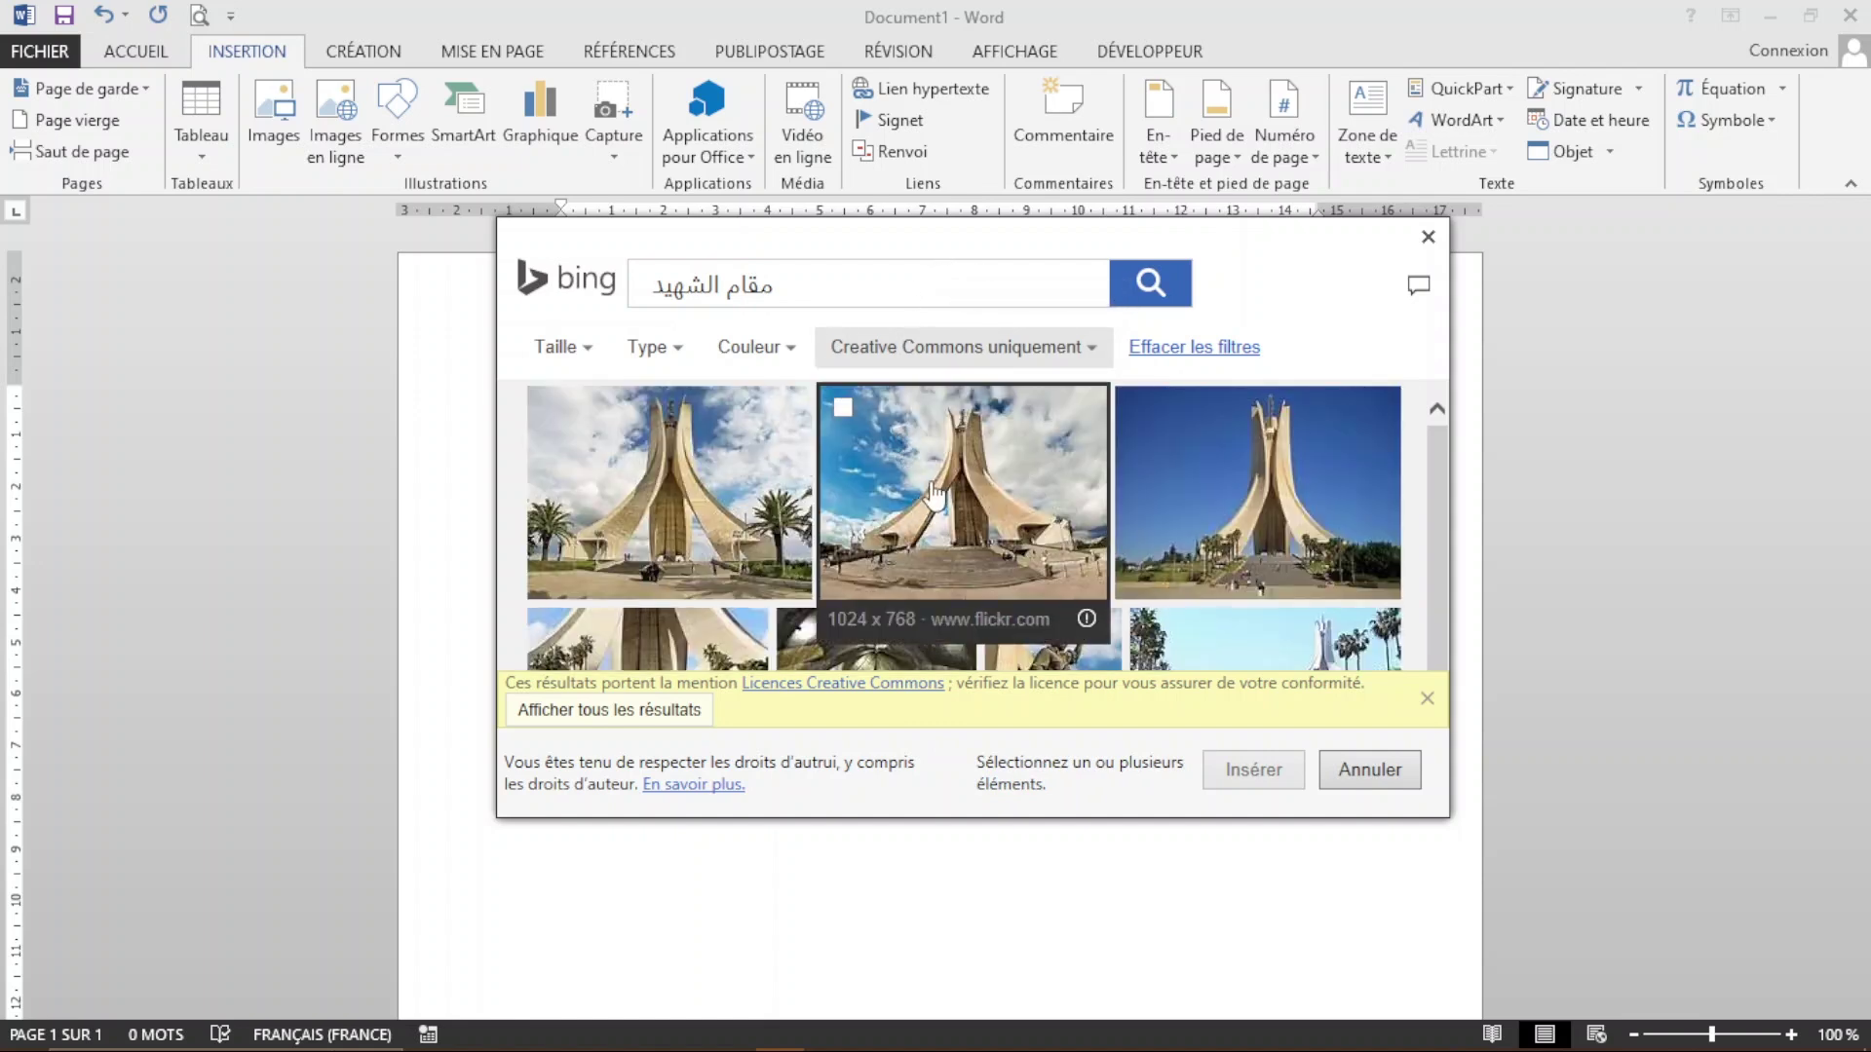
{"action": "left_click", "coordinate": [934, 494]}
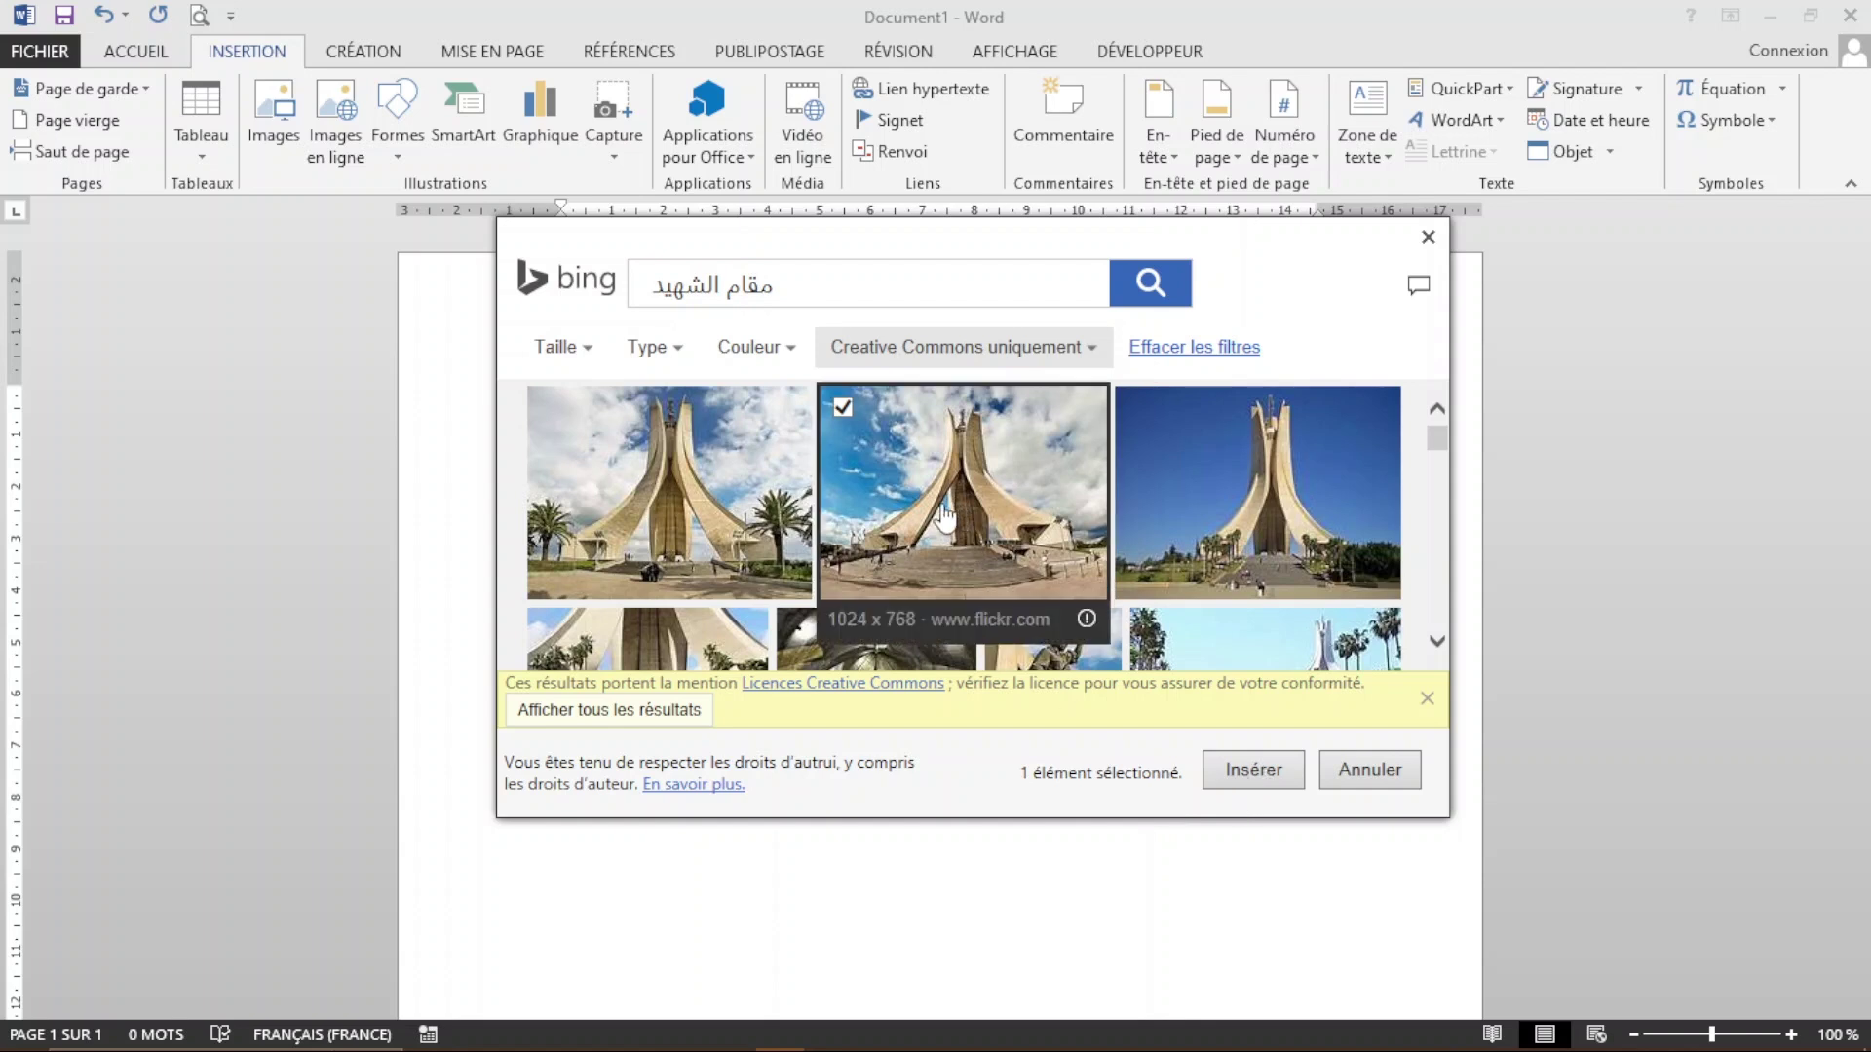
{"action": "left_click", "coordinate": [1242, 775]}
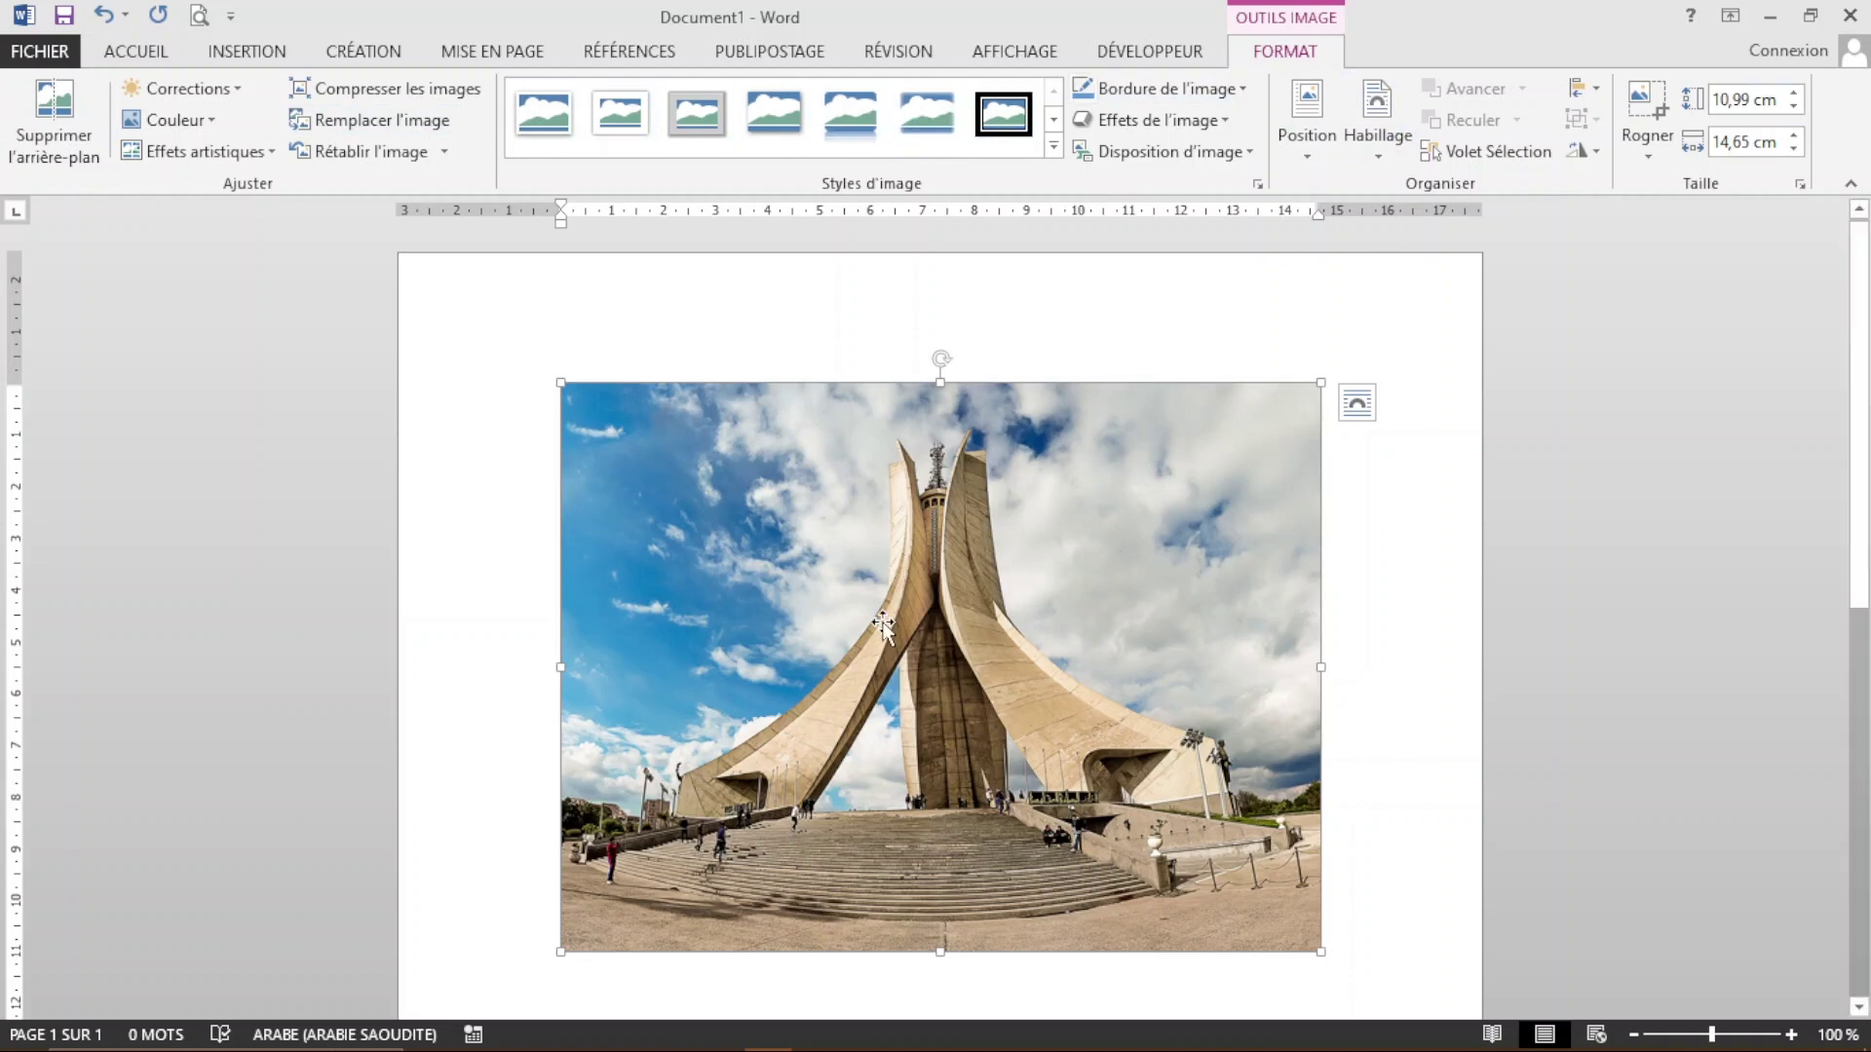
Step: Place the cursor after the monument photo, add two new lines below it, and switch the typing language to Arabic
{"action": "scroll", "coordinate": [883, 624], "scroll_direction": "down", "scroll_amount": 2}
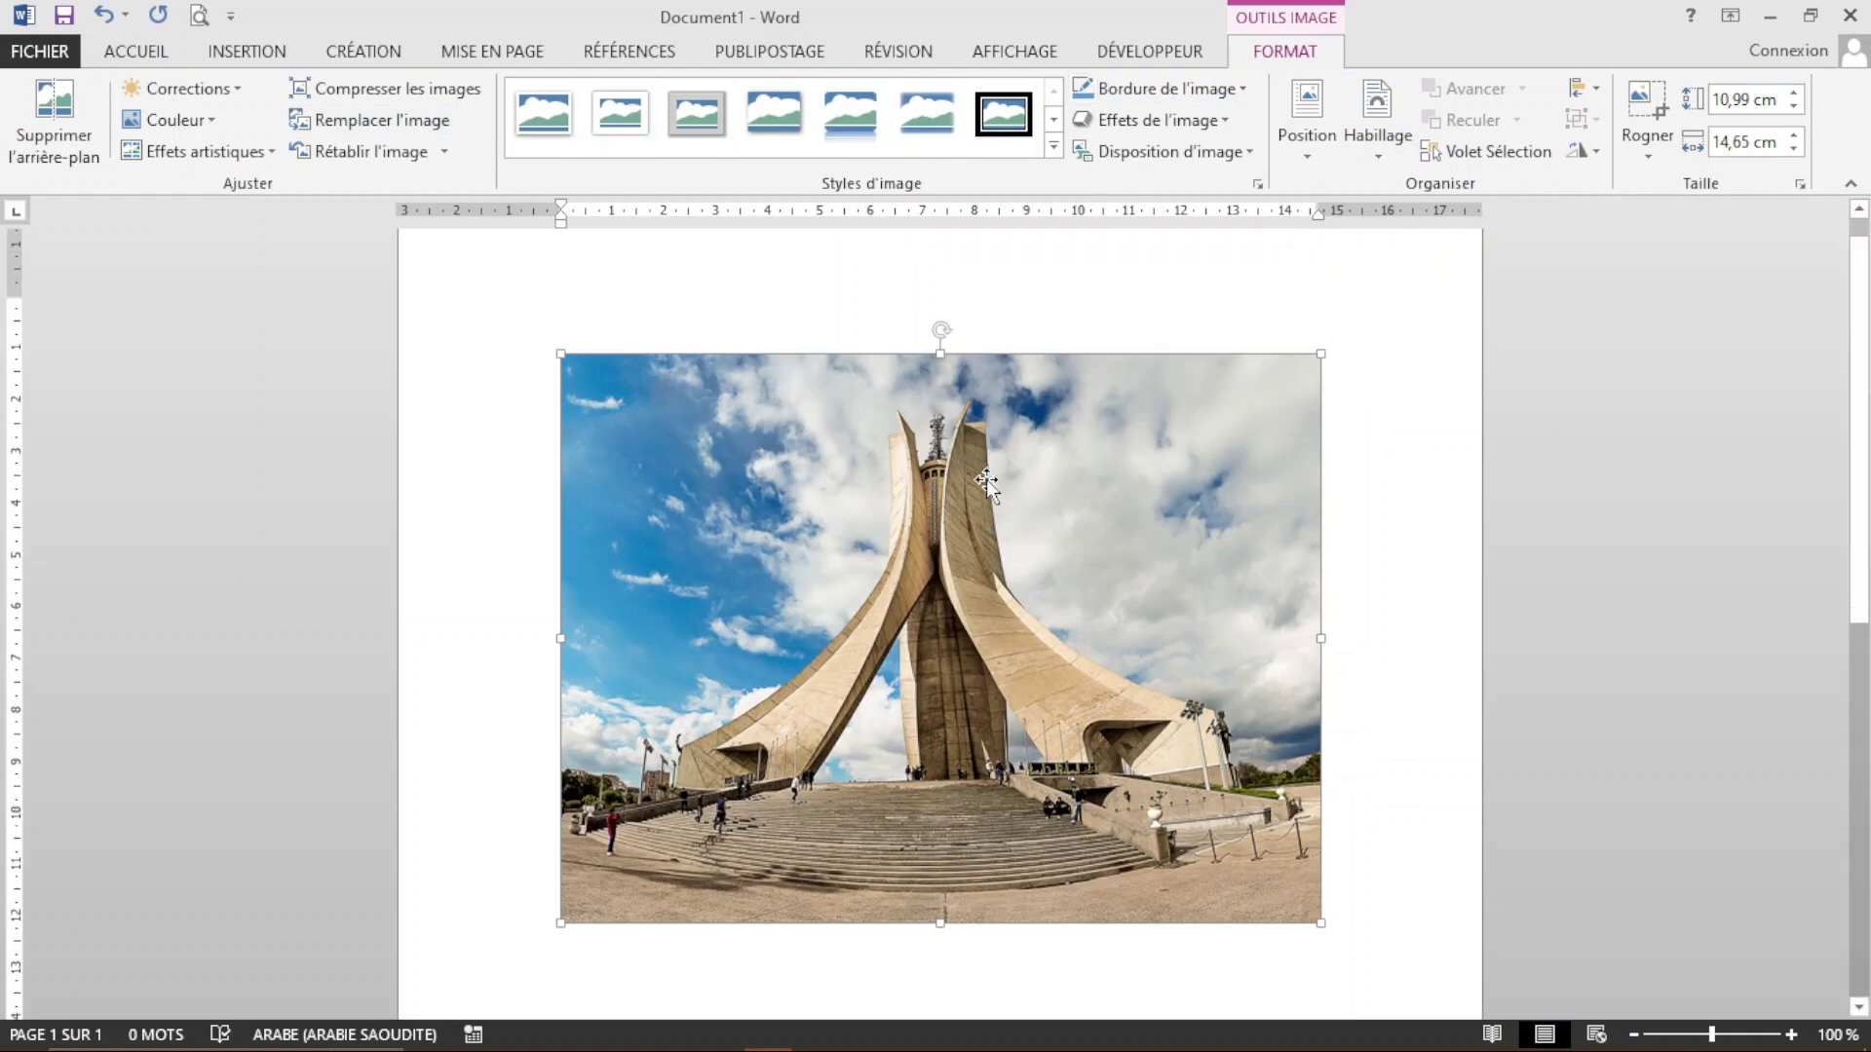
{"action": "left_click", "coordinate": [1387, 927]}
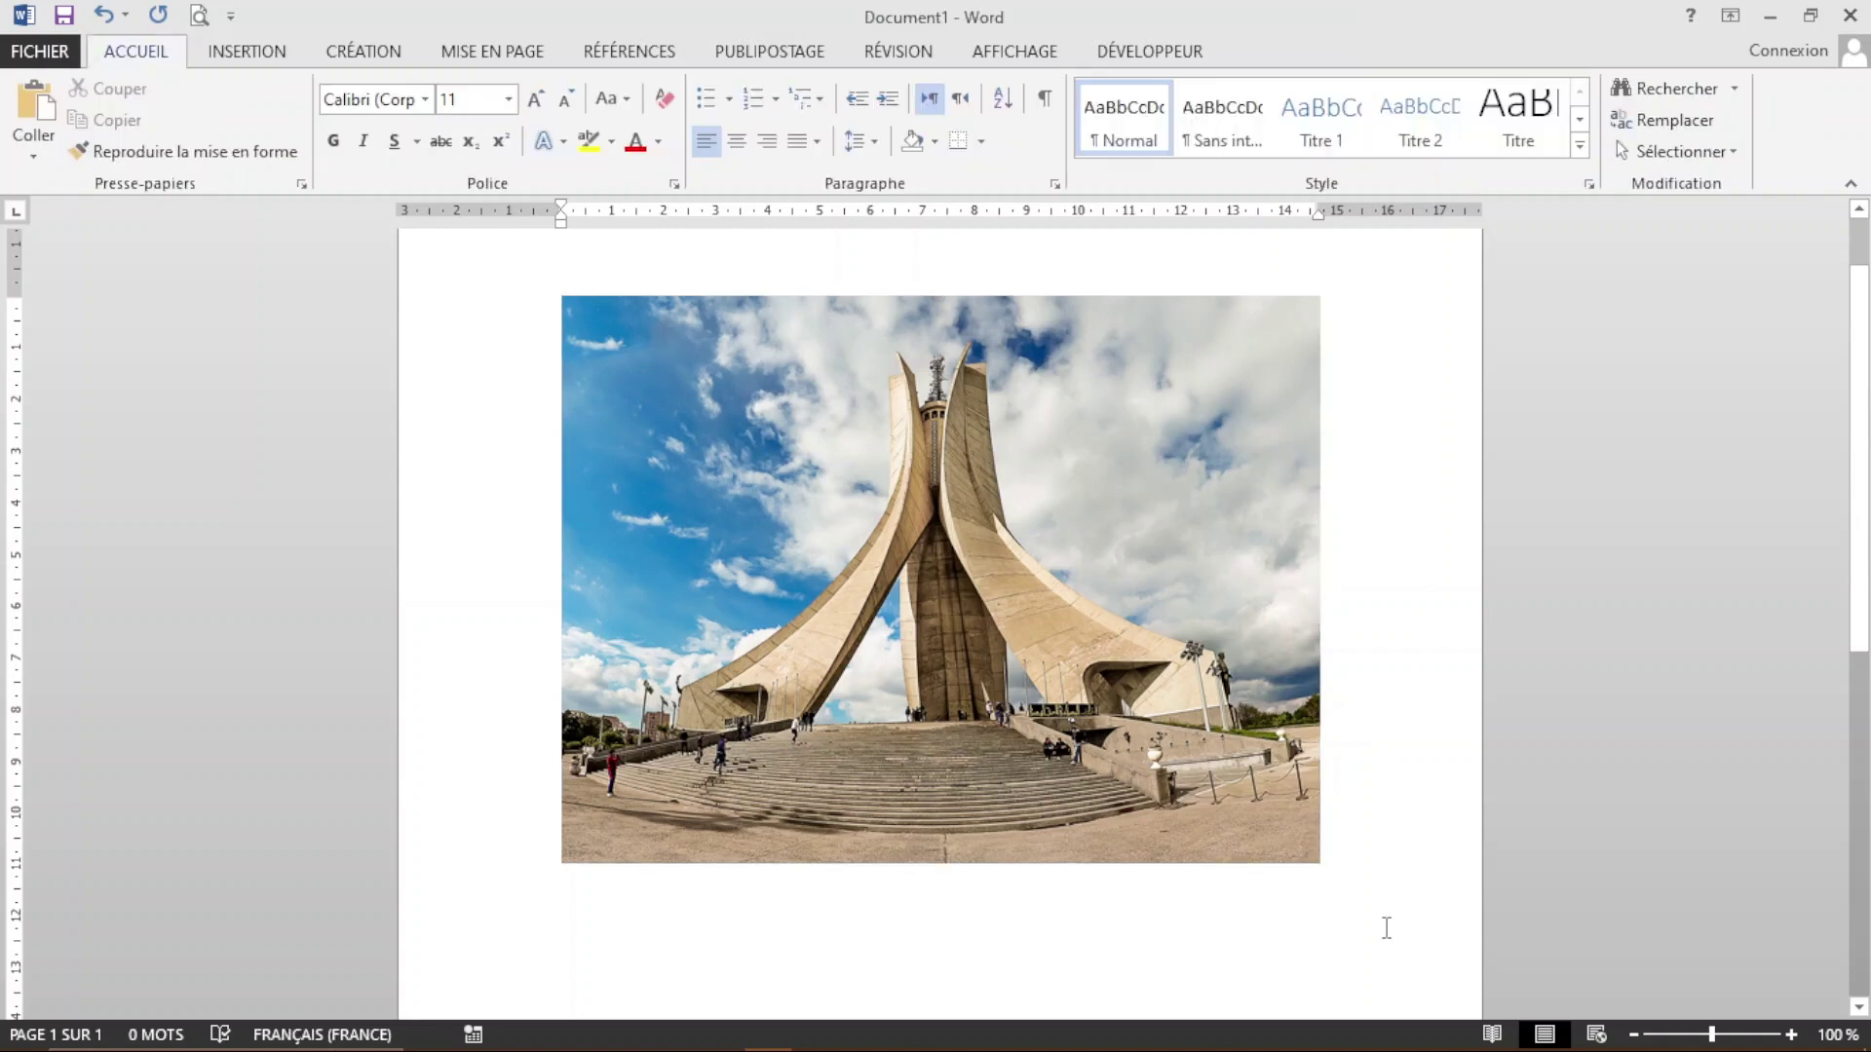
{"action": "key", "text": "Return"}
{"action": "key", "text": "alt+shift"}
{"action": "key", "text": "Return"}
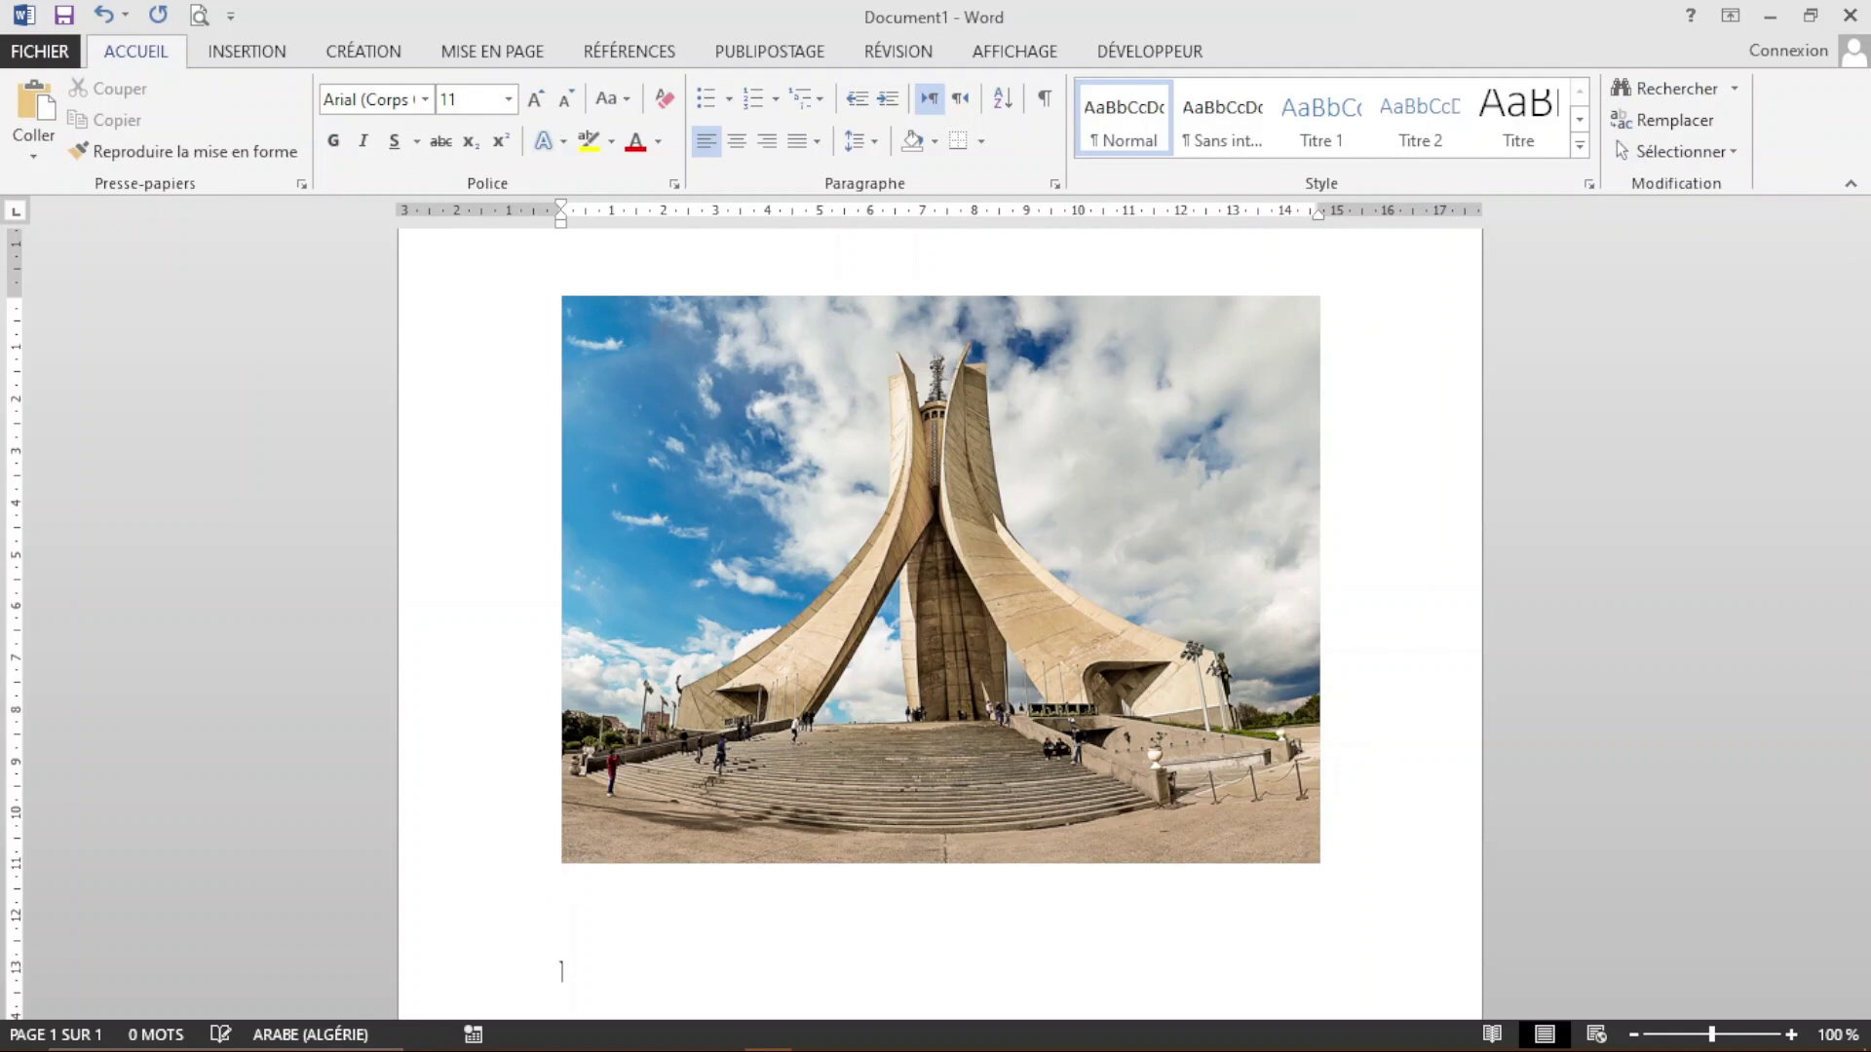
{"action": "scroll", "coordinate": [693, 944], "scroll_direction": "down", "scroll_amount": 3}
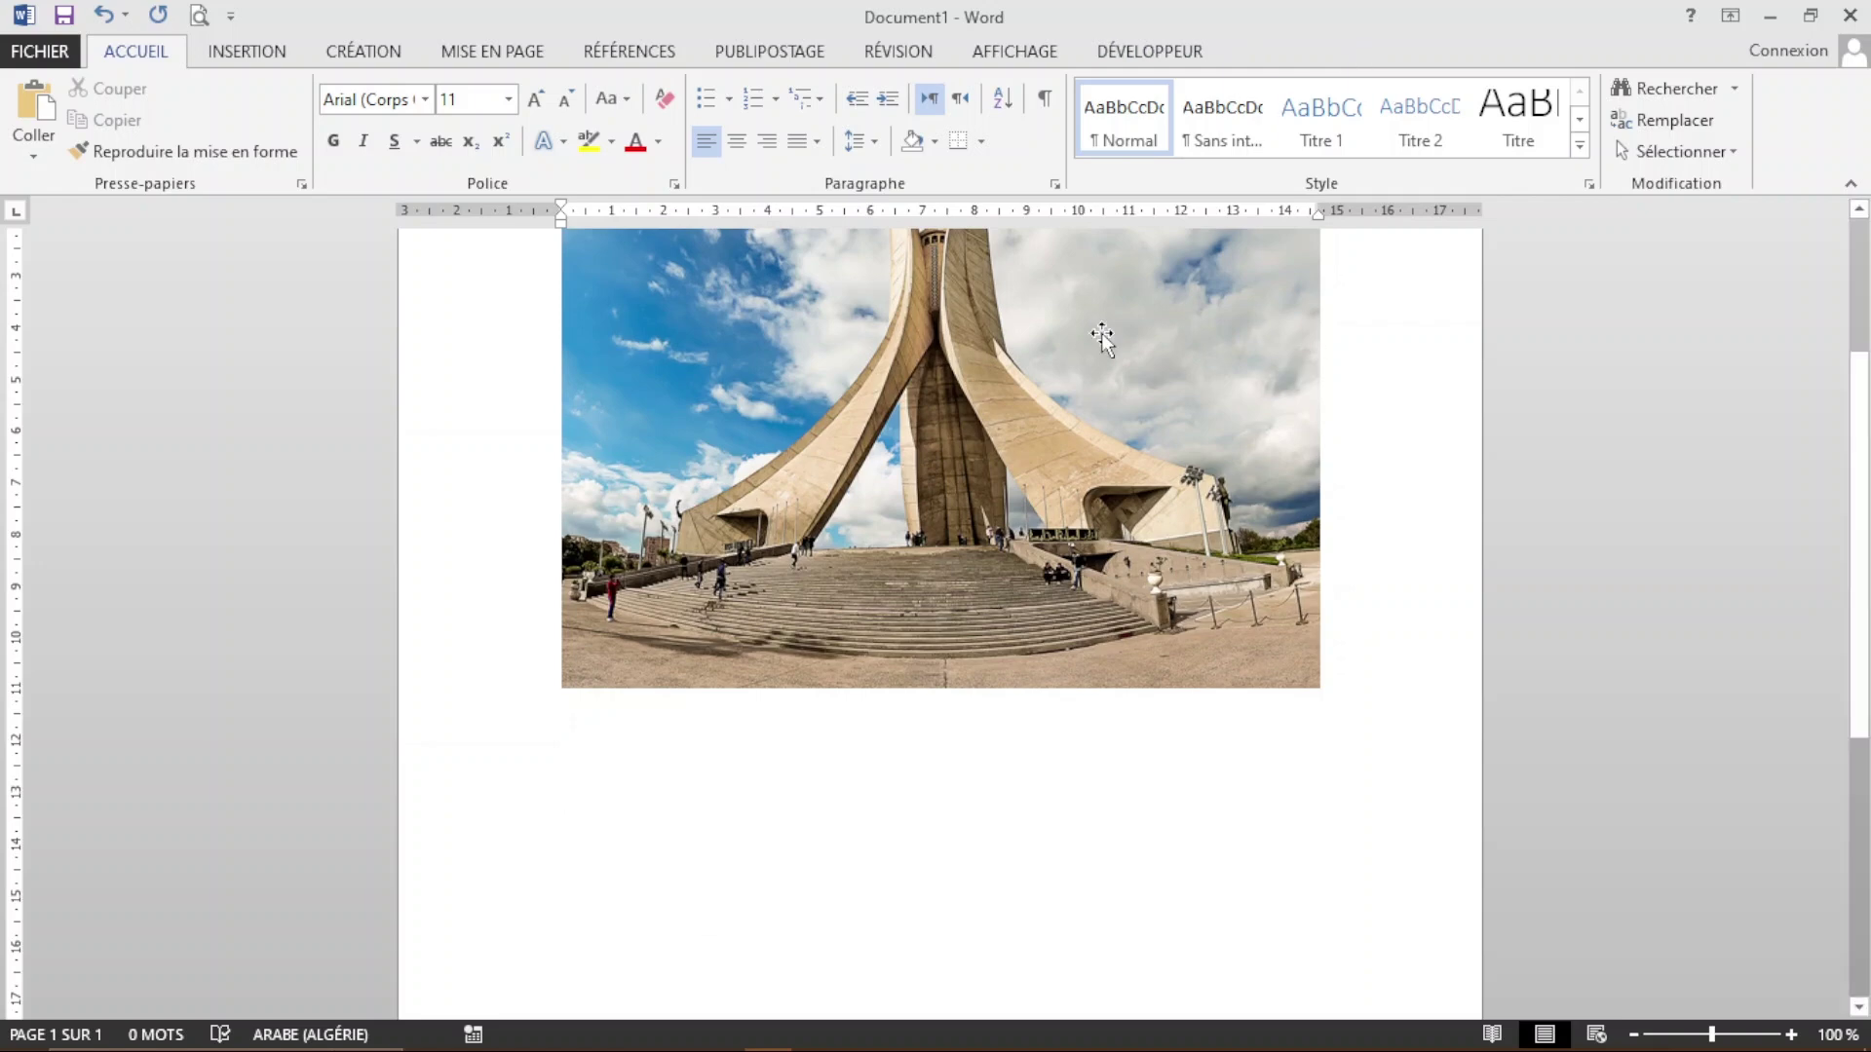
{"action": "scroll", "coordinate": [1101, 334], "scroll_direction": "up", "scroll_amount": 5}
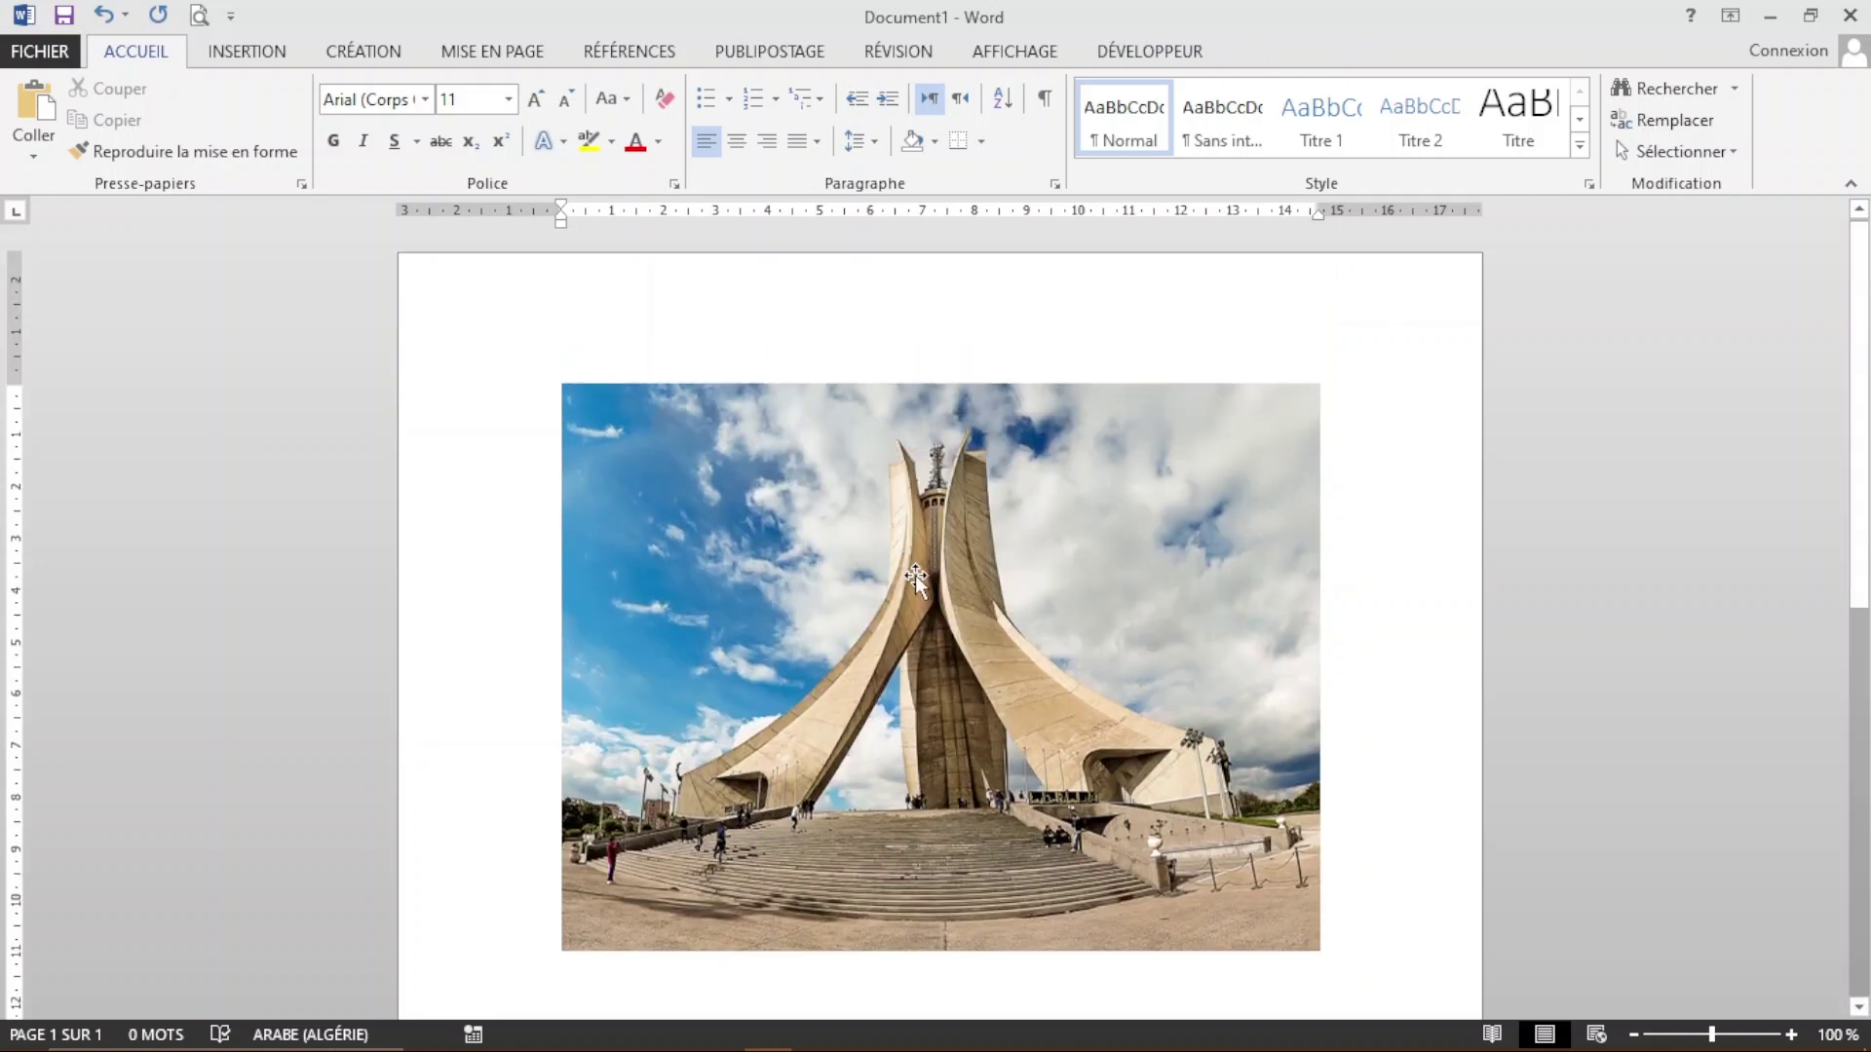
Step: Narrow the monument photo to about 5 cm wide and undo it, and flatten it to about 2 cm high and undo that too
{"action": "left_click", "coordinate": [916, 580]}
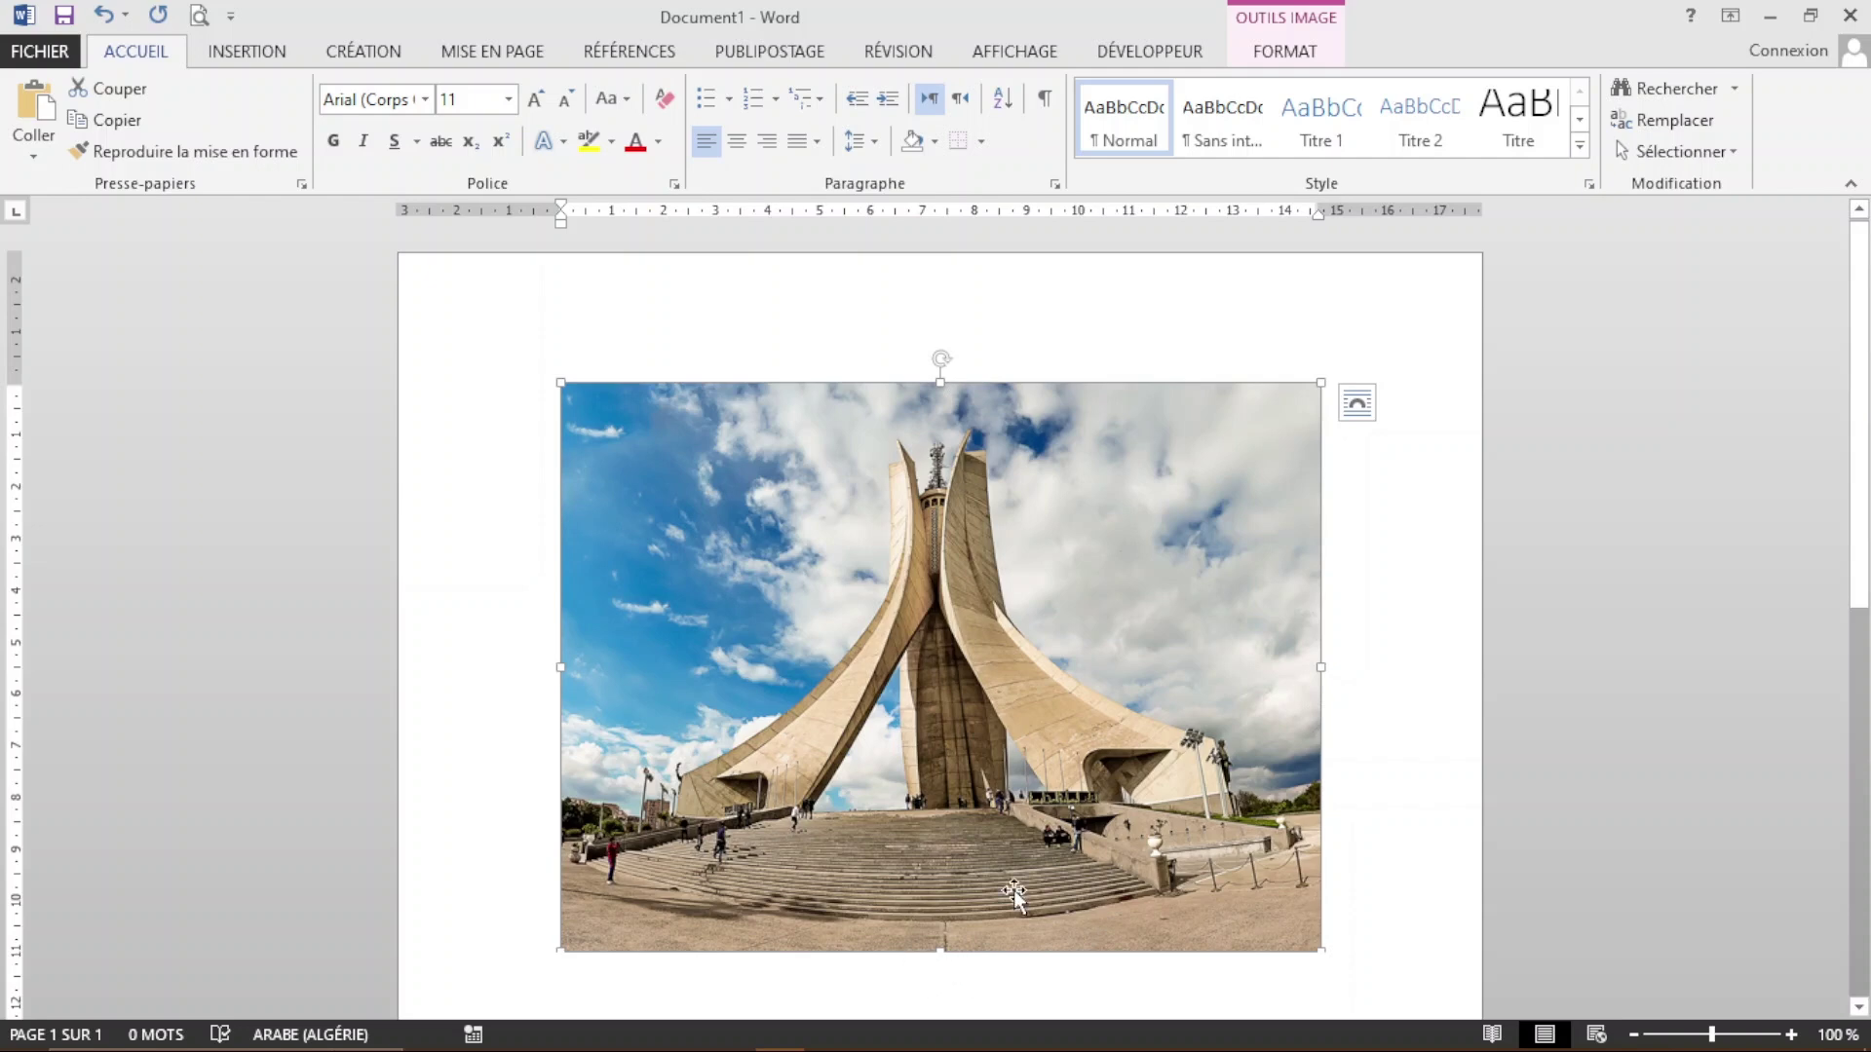
{"action": "left_click_drag", "start_coordinate": [1317, 667], "coordinate": [1317, 666]}
{"action": "left_click_drag", "start_coordinate": [1322, 671], "coordinate": [823, 710]}
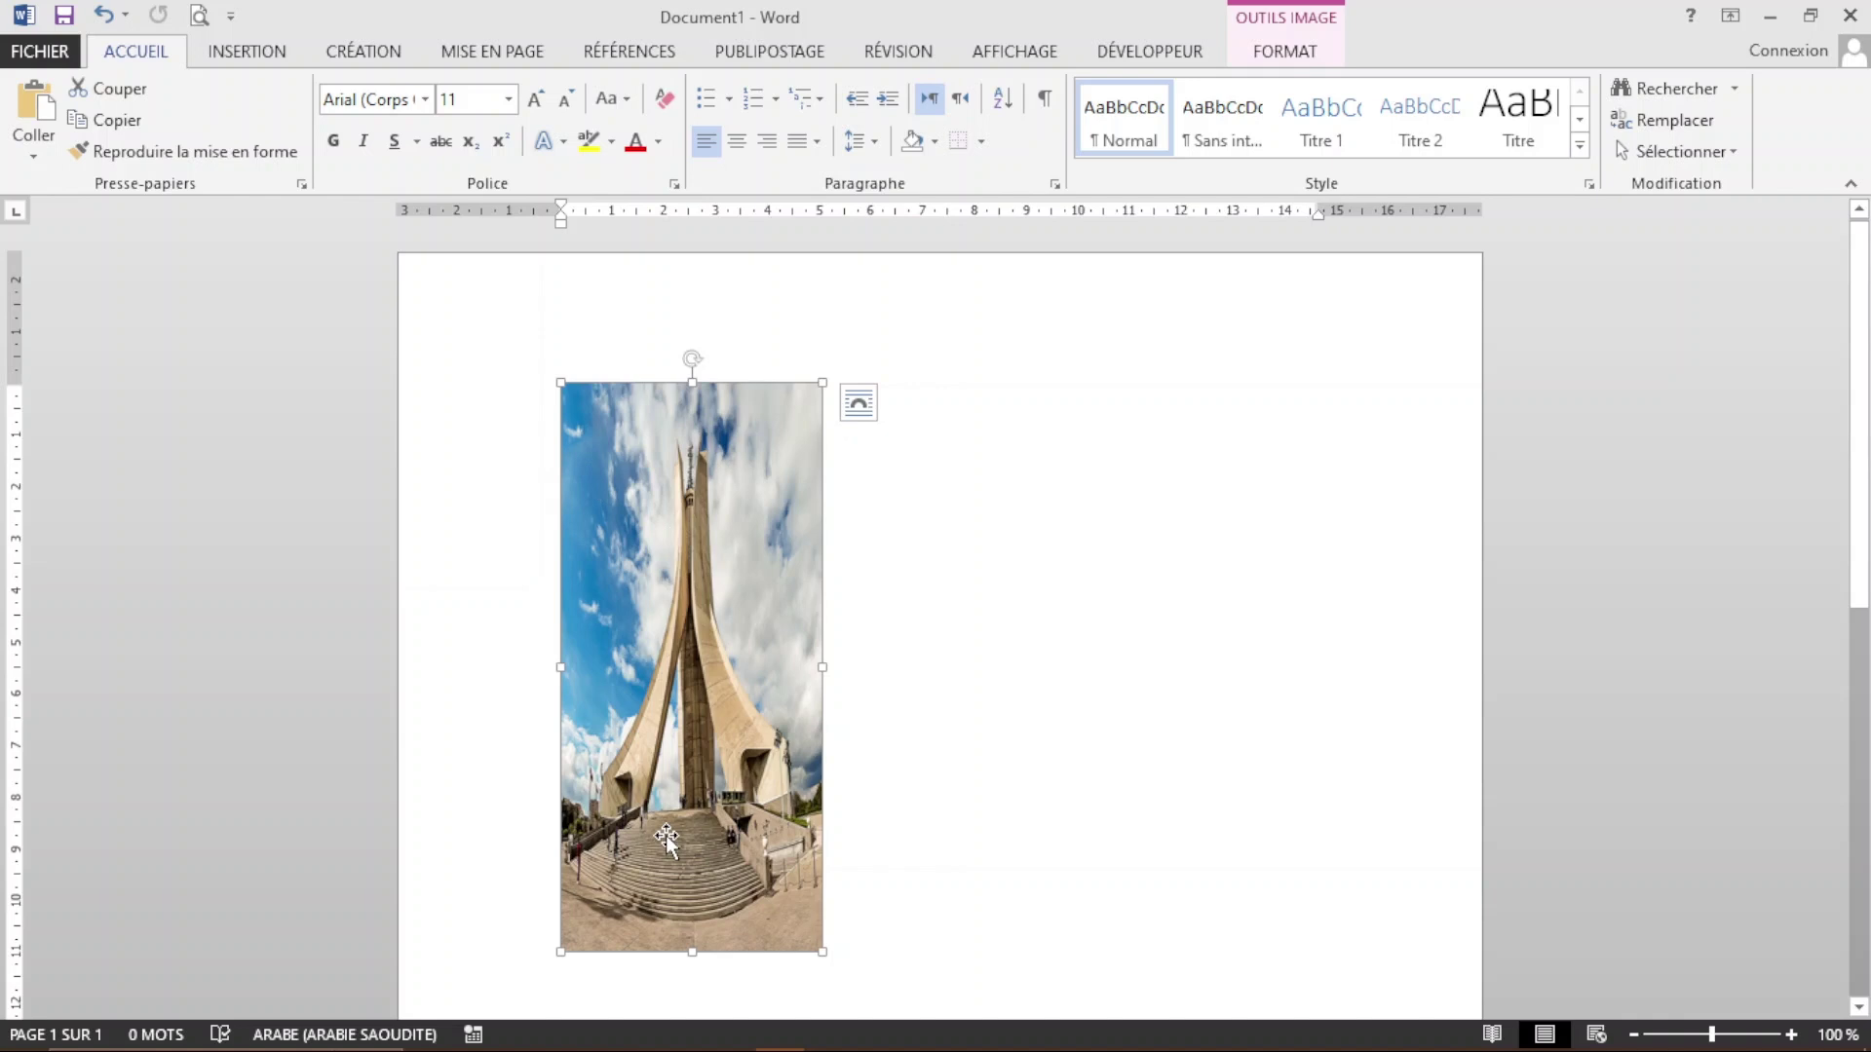
{"action": "left_click", "coordinate": [102, 16]}
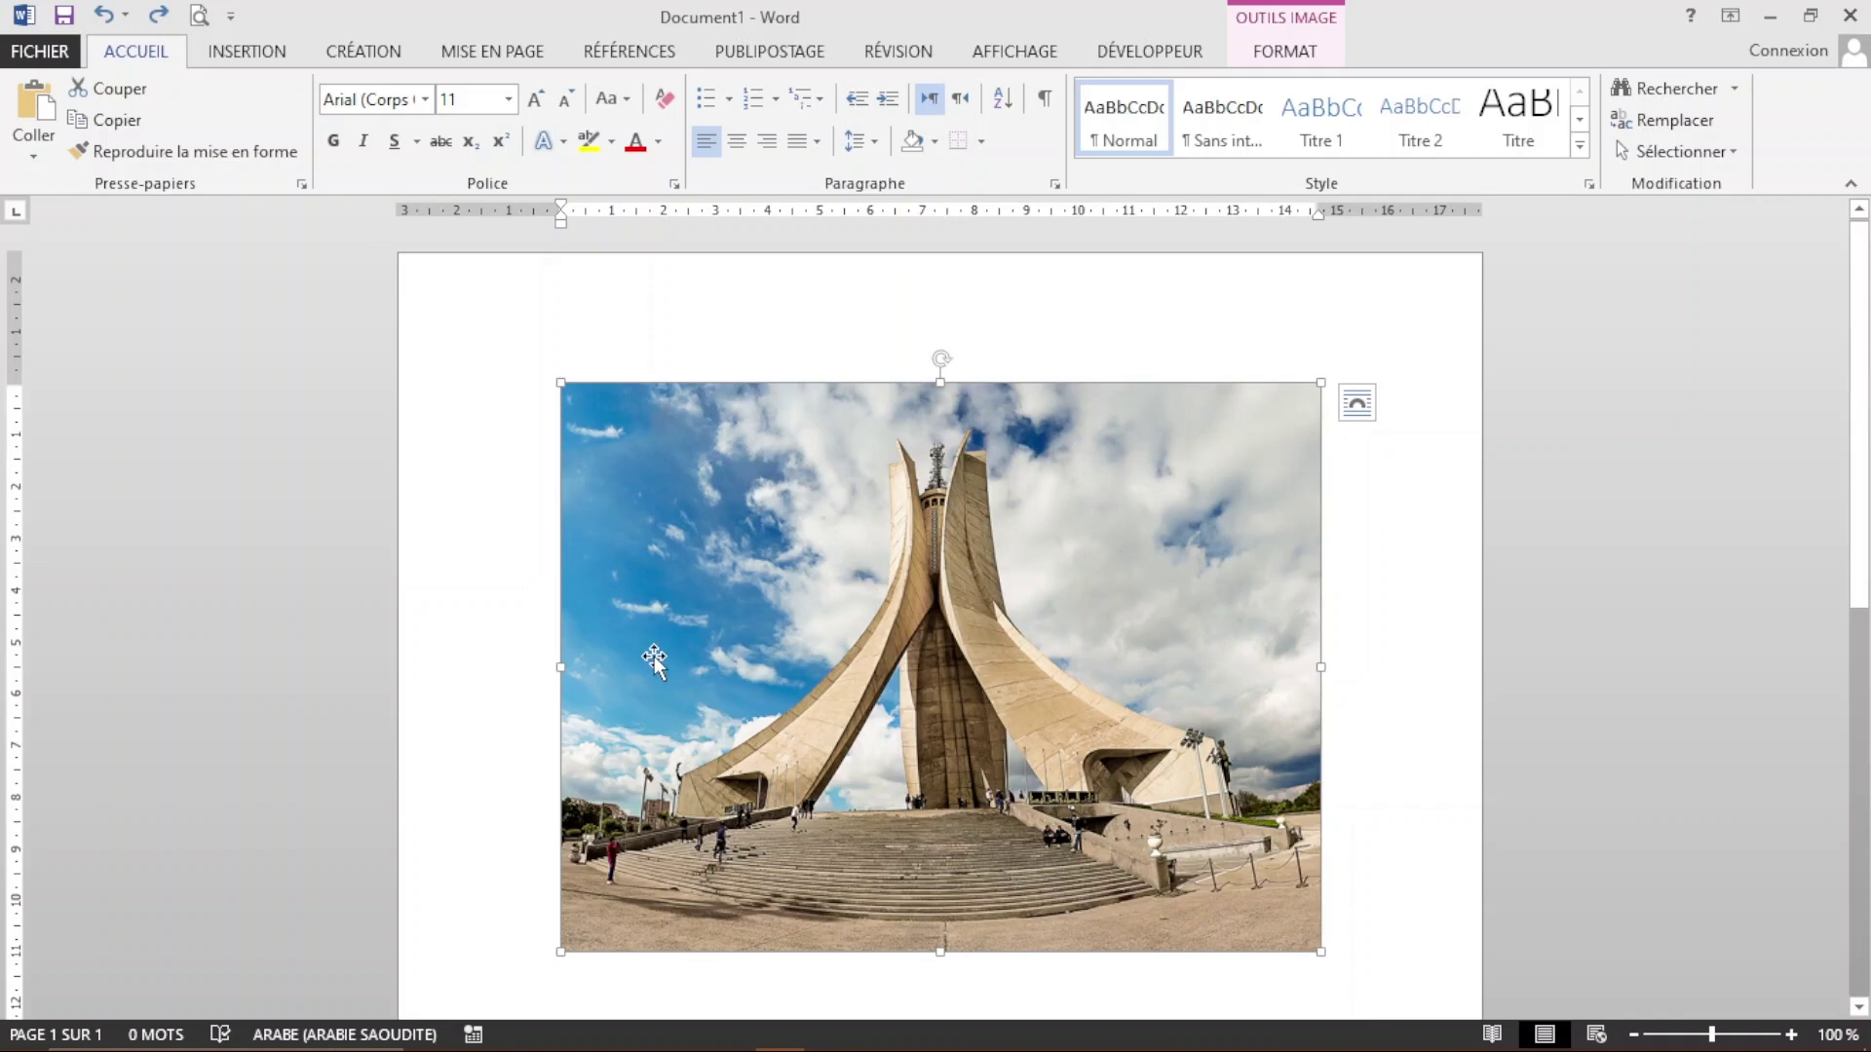
{"action": "left_click_drag", "start_coordinate": [939, 953], "coordinate": [941, 482]}
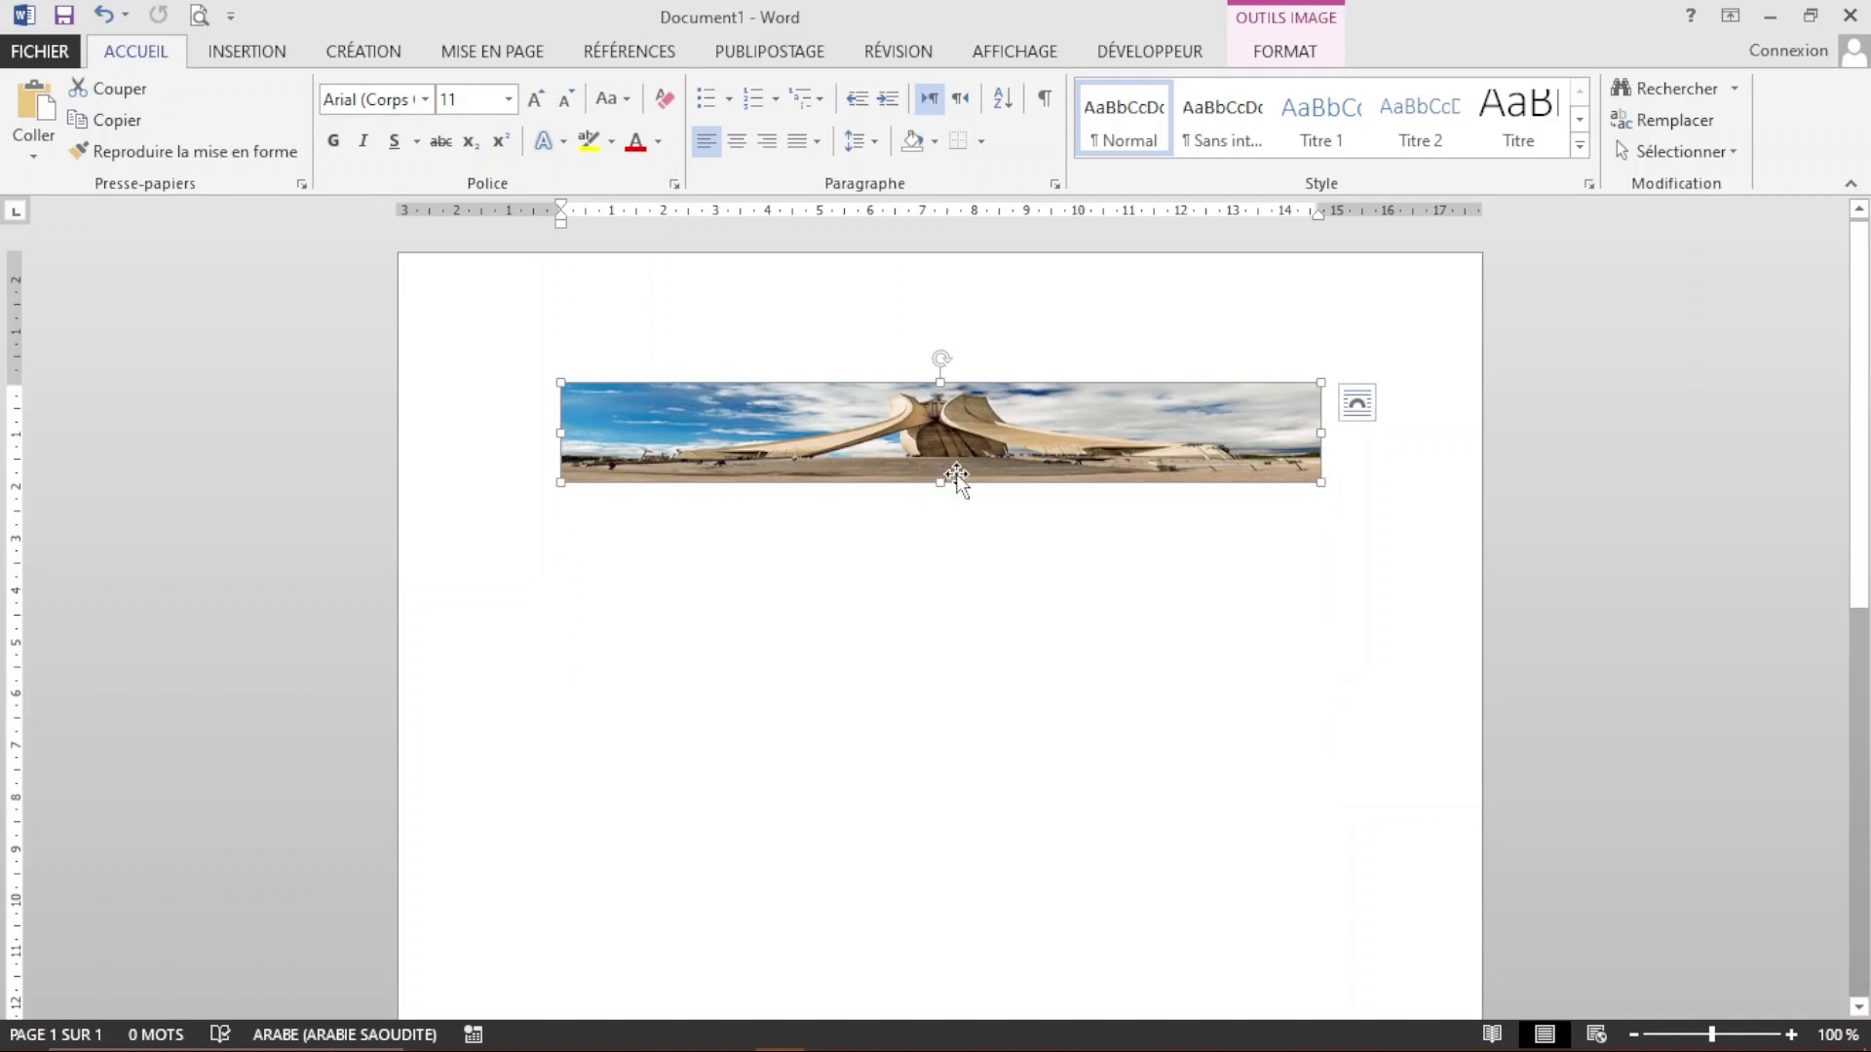
{"action": "left_click", "coordinate": [102, 15]}
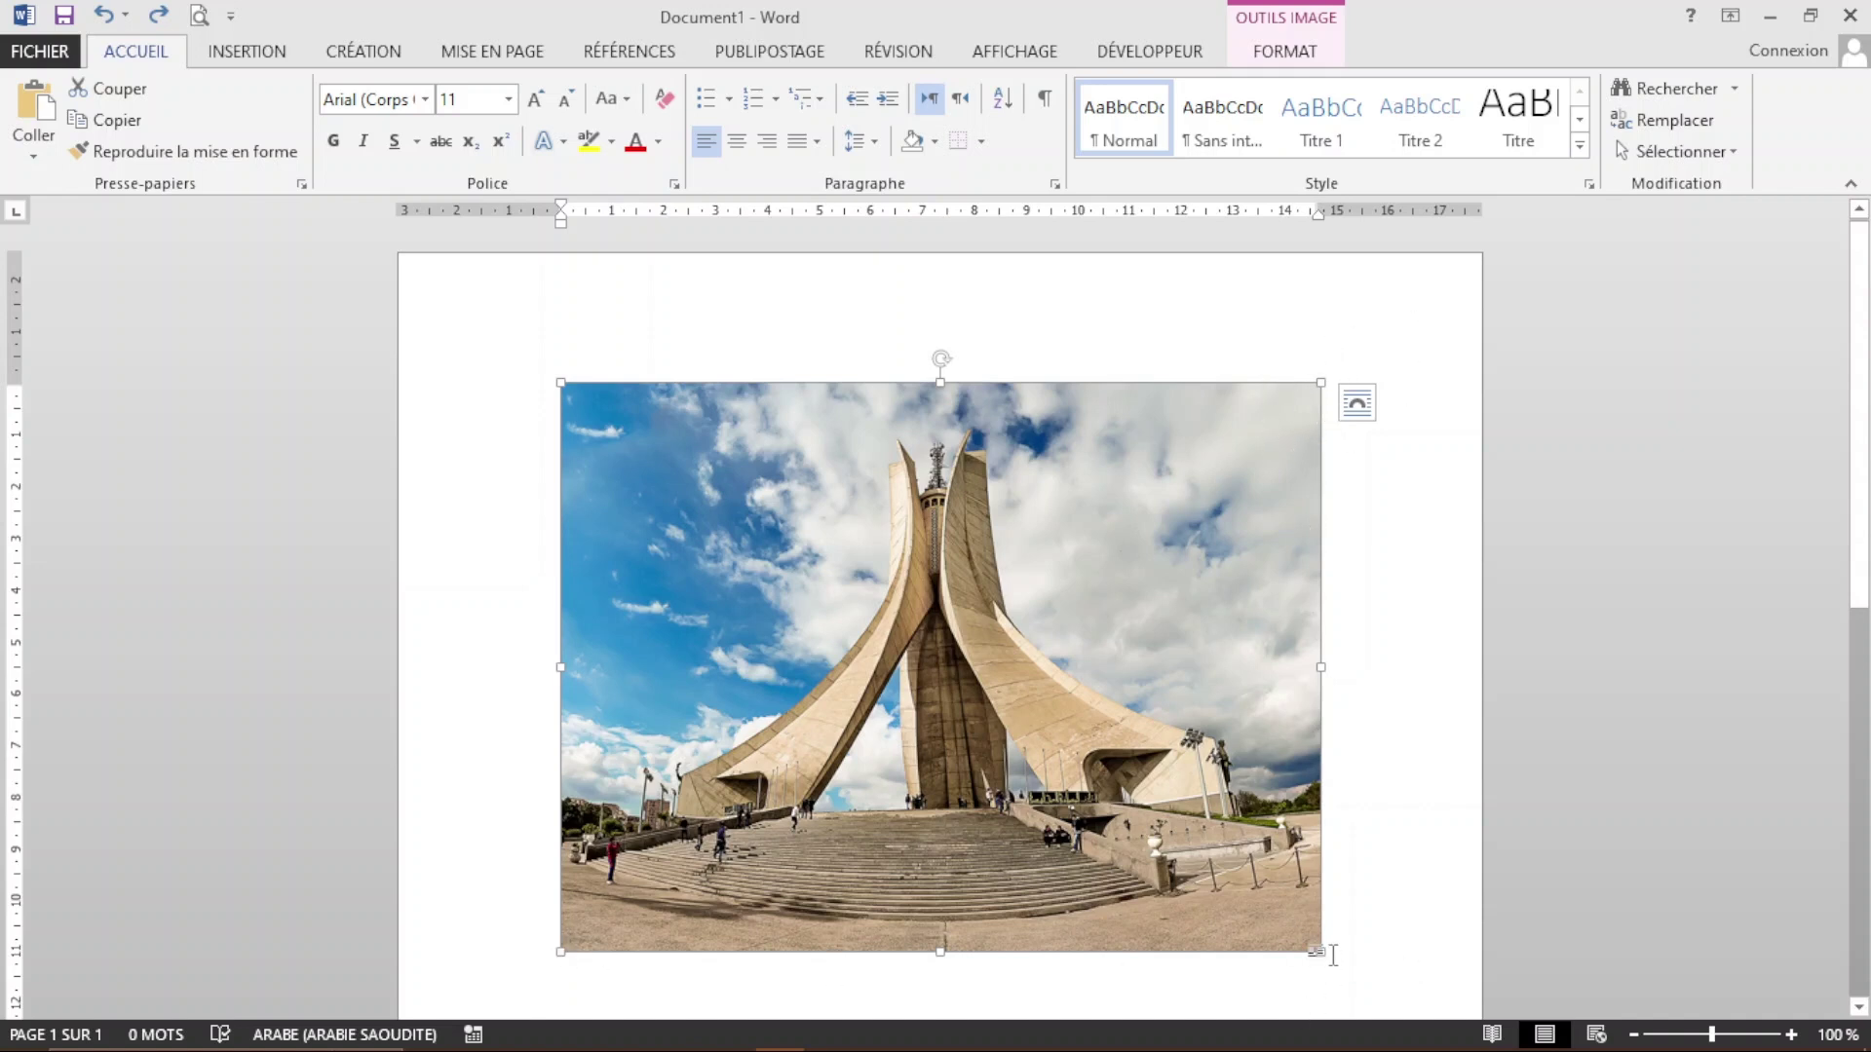
Step: Shrink the photo proportionally to a thumbnail and enlarge it again to 13,84 cm wide and 10,38 cm high
{"action": "mouse_move", "coordinate": [1320, 951]}
{"action": "left_mouse_down"}
{"action": "mouse_move", "coordinate": [1136, 793]}
{"action": "mouse_move", "coordinate": [770, 555]}
{"action": "mouse_move", "coordinate": [826, 575]}
{"action": "mouse_move", "coordinate": [1303, 965]}
{"action": "left_mouse_up"}
{"action": "left_click_drag", "start_coordinate": [1322, 953], "coordinate": [667, 478]}
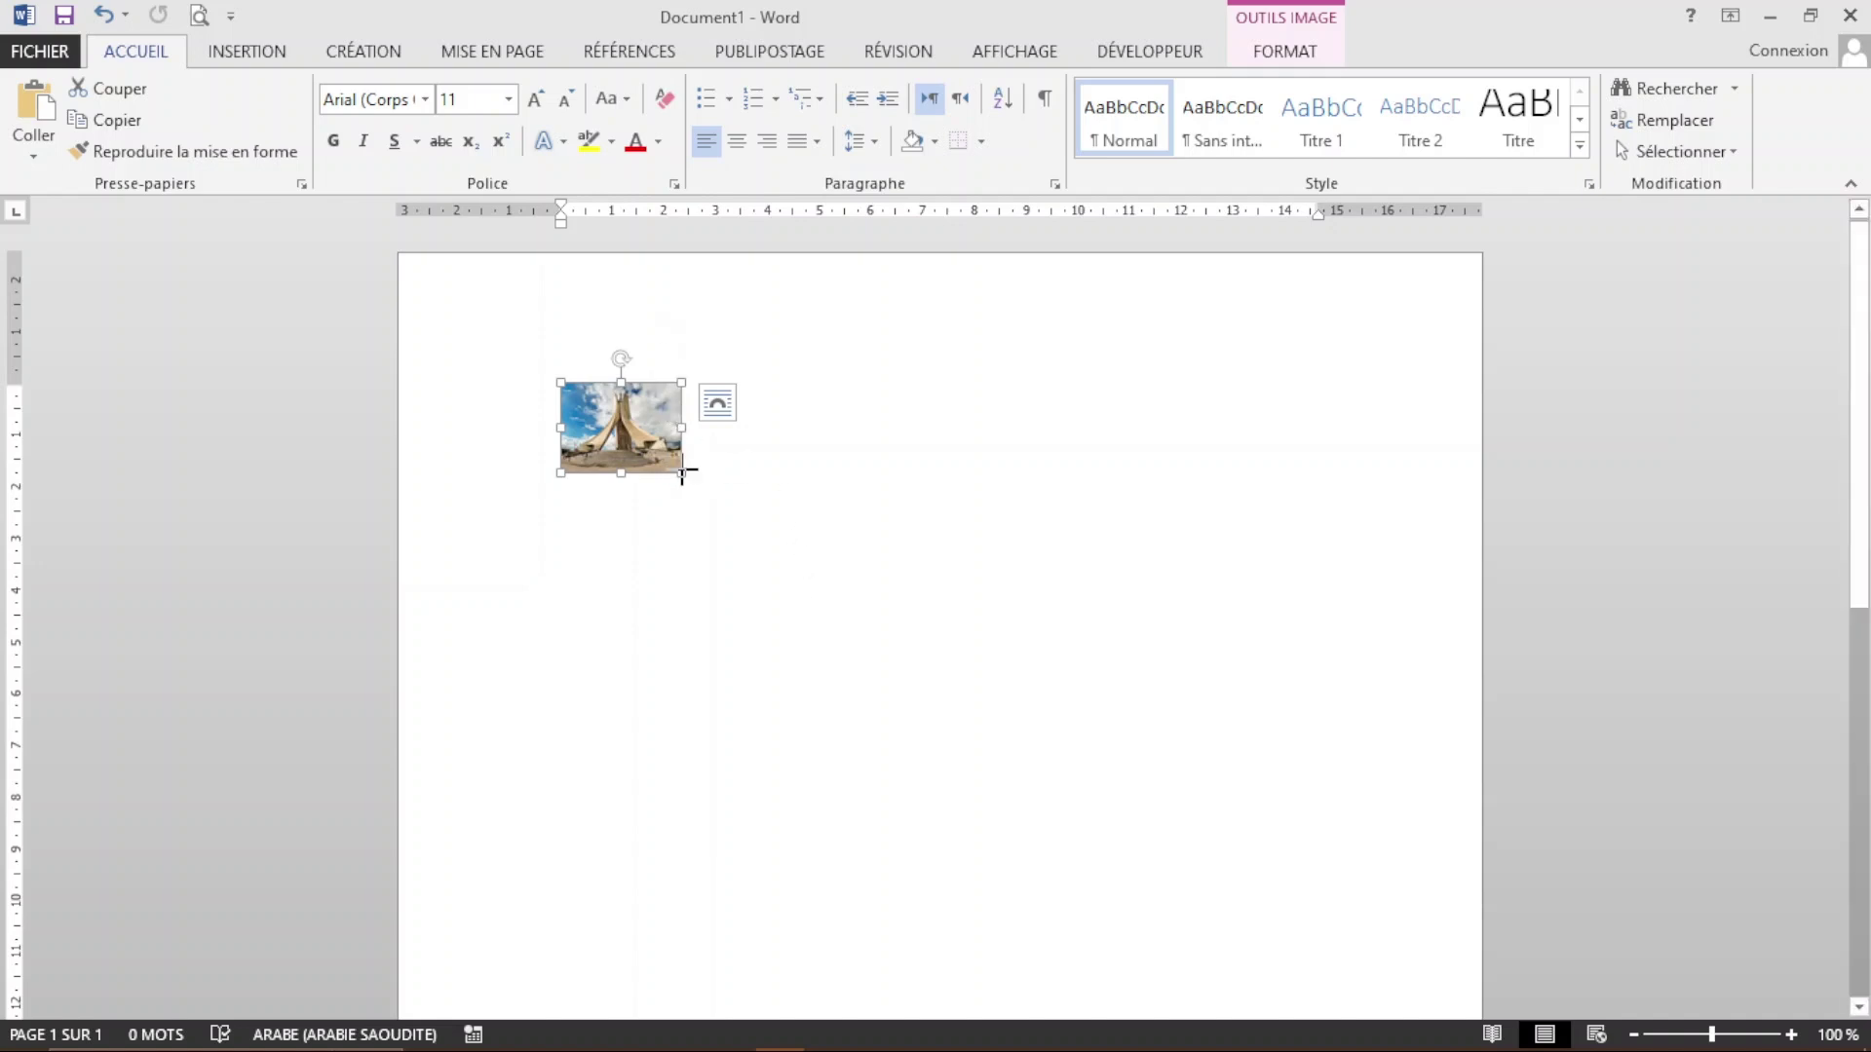
{"action": "left_click_drag", "start_coordinate": [683, 471], "coordinate": [1284, 892]}
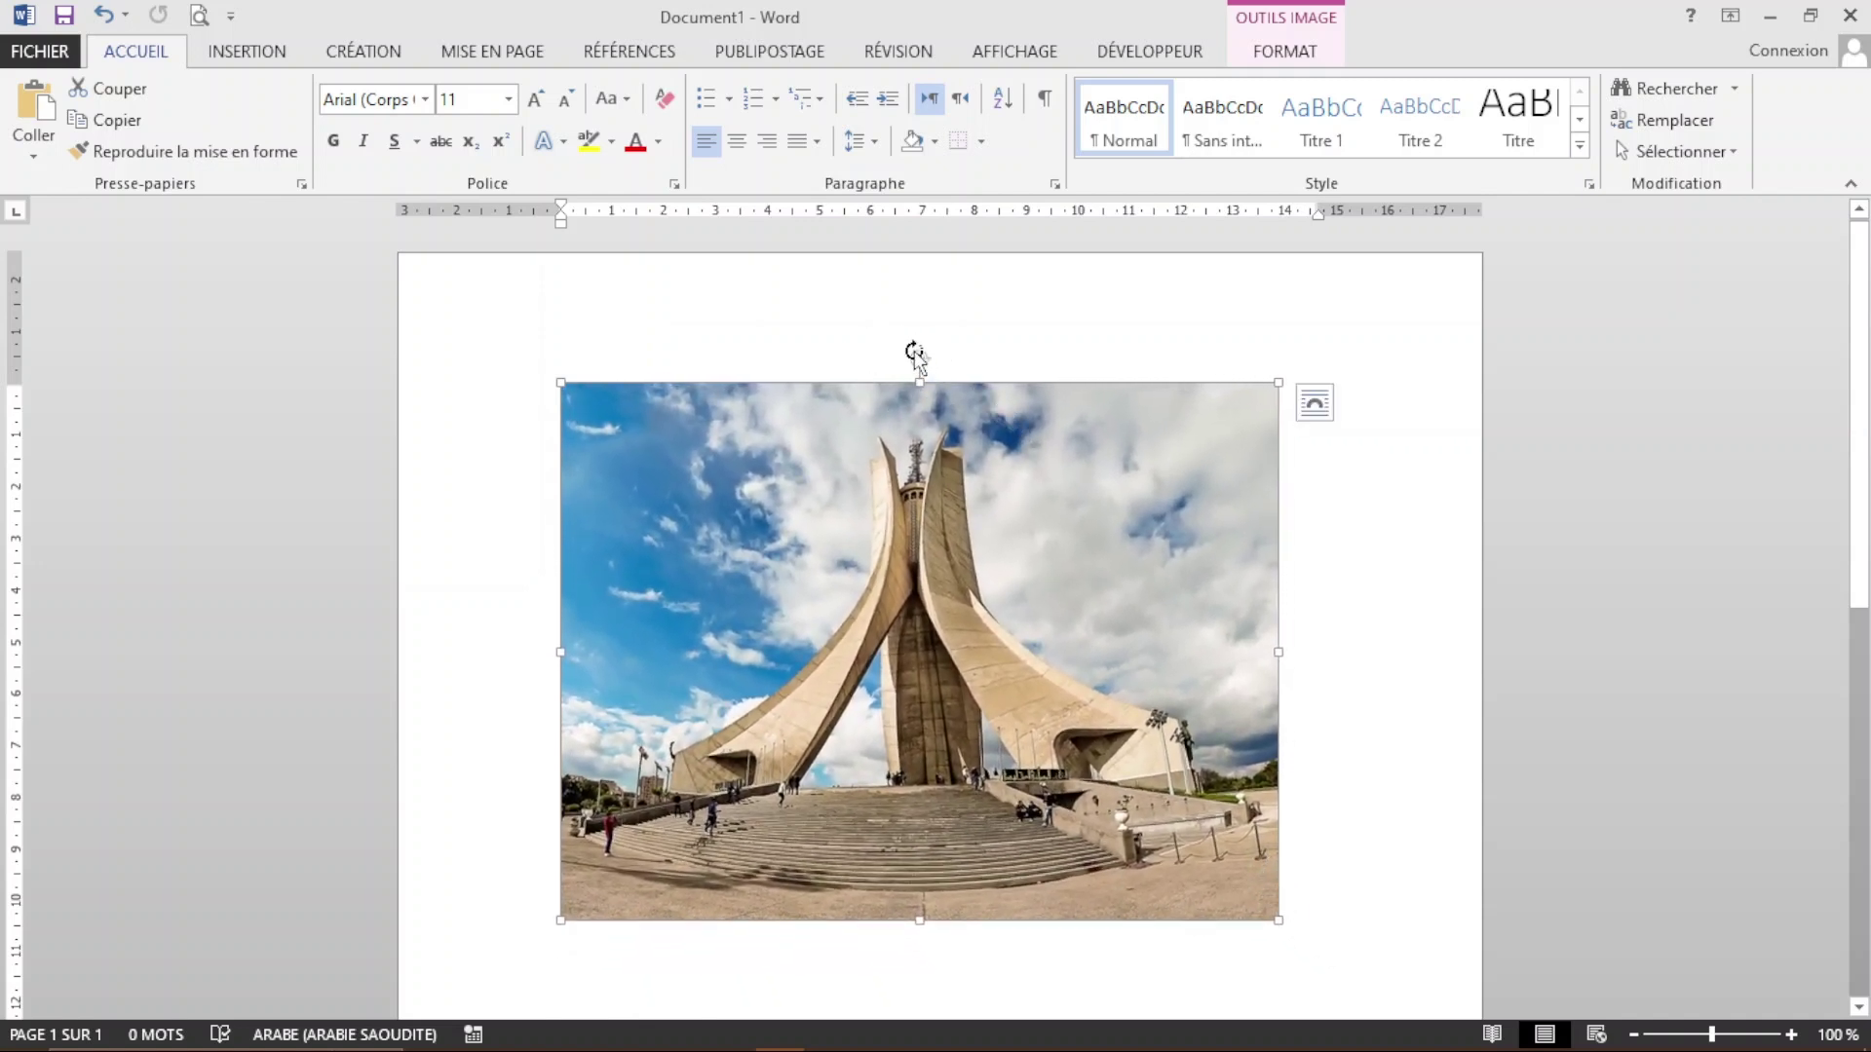
Step: Rotate the photo slightly counterclockwise, shrink it proportionally, and undo both the resize and the rotation
{"action": "left_click_drag", "start_coordinate": [917, 359], "coordinate": [874, 458]}
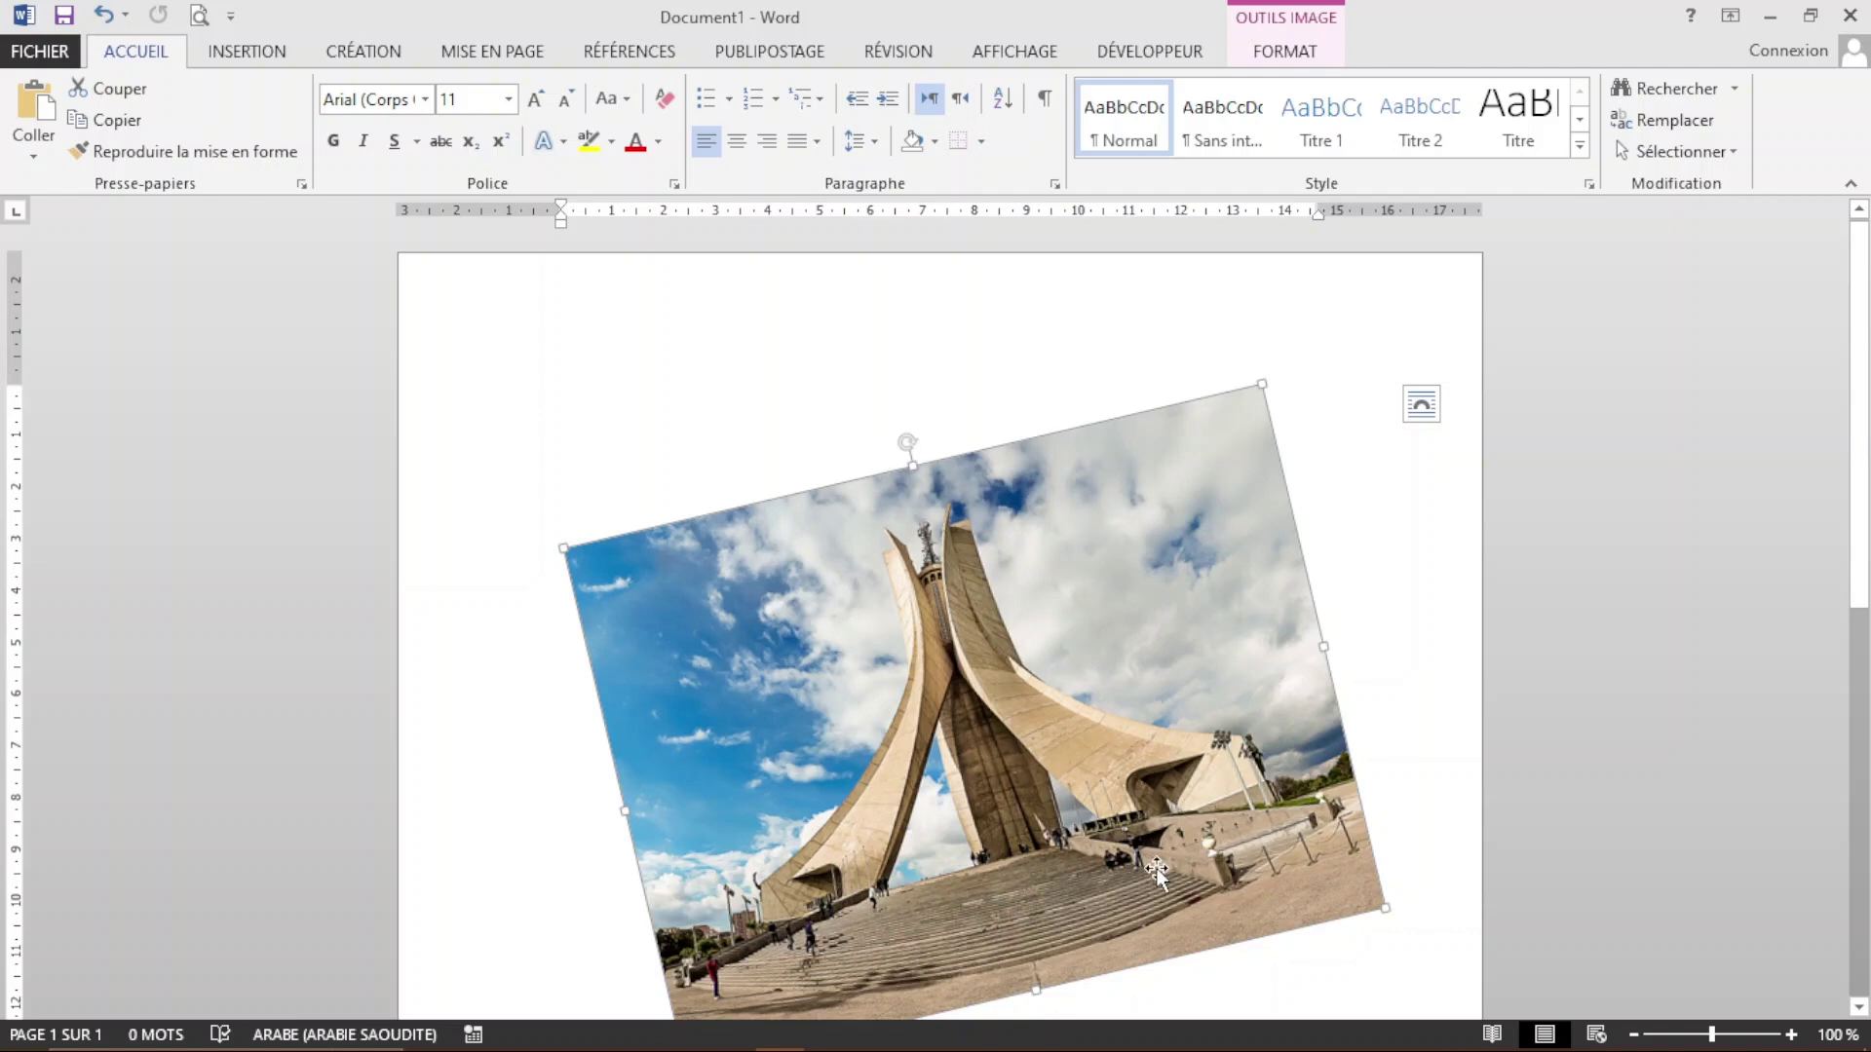
{"action": "scroll", "coordinate": [1158, 868], "scroll_direction": "down", "scroll_amount": 3}
{"action": "scroll", "coordinate": [1159, 868], "scroll_direction": "up", "scroll_amount": 3}
{"action": "scroll", "coordinate": [1224, 797], "scroll_direction": "down", "scroll_amount": 3}
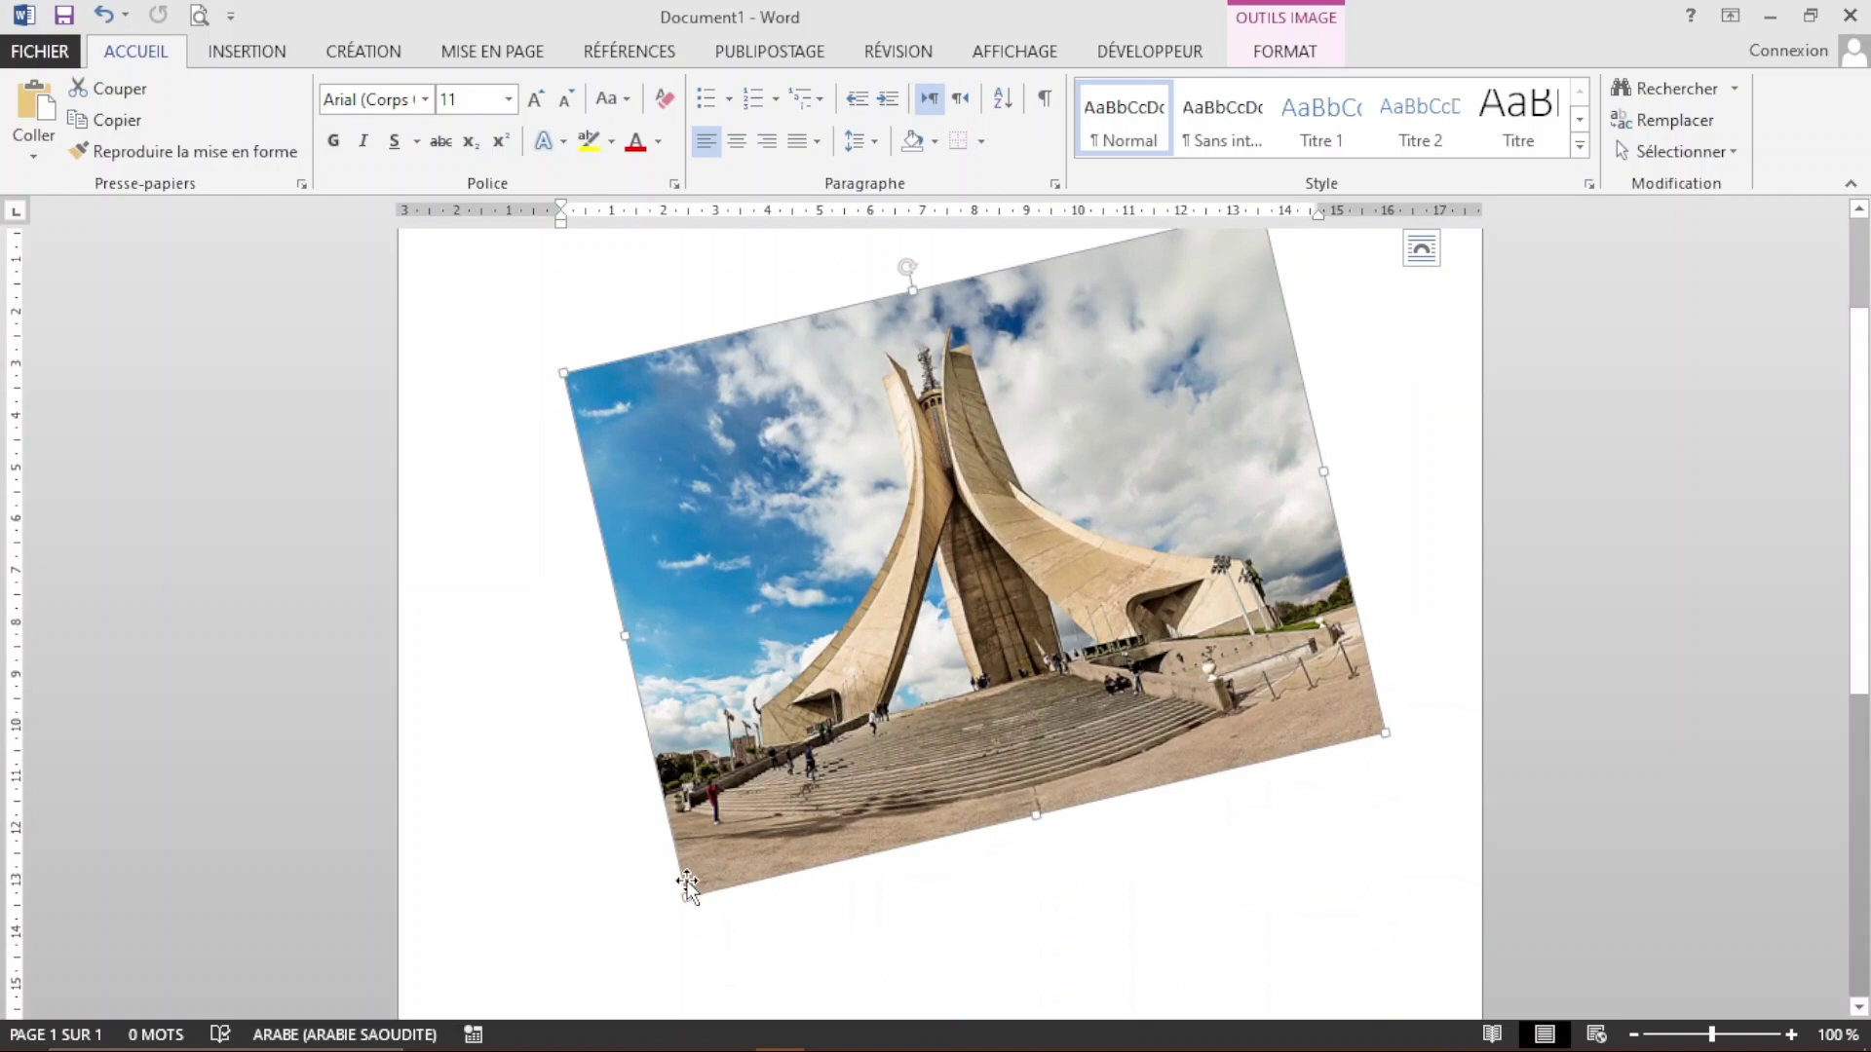
{"action": "left_click_drag", "start_coordinate": [685, 902], "coordinate": [643, 839]}
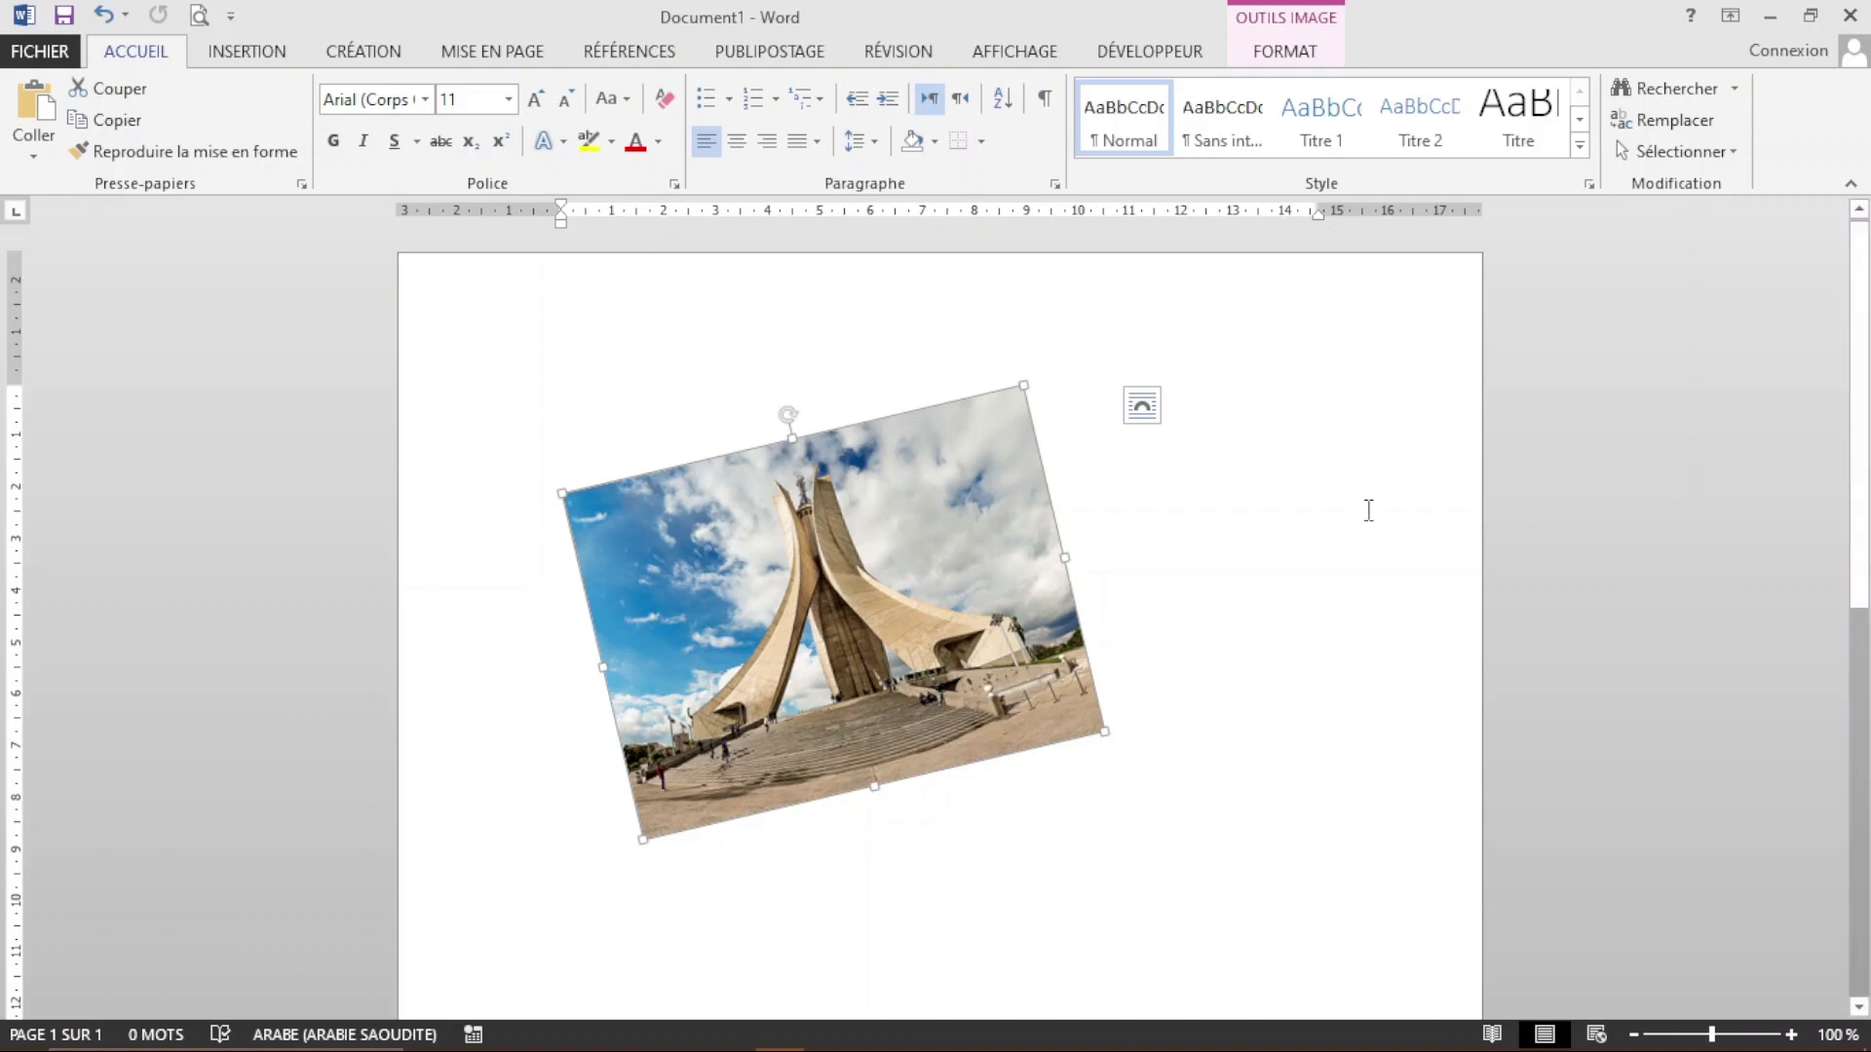
{"action": "left_click", "coordinate": [103, 16]}
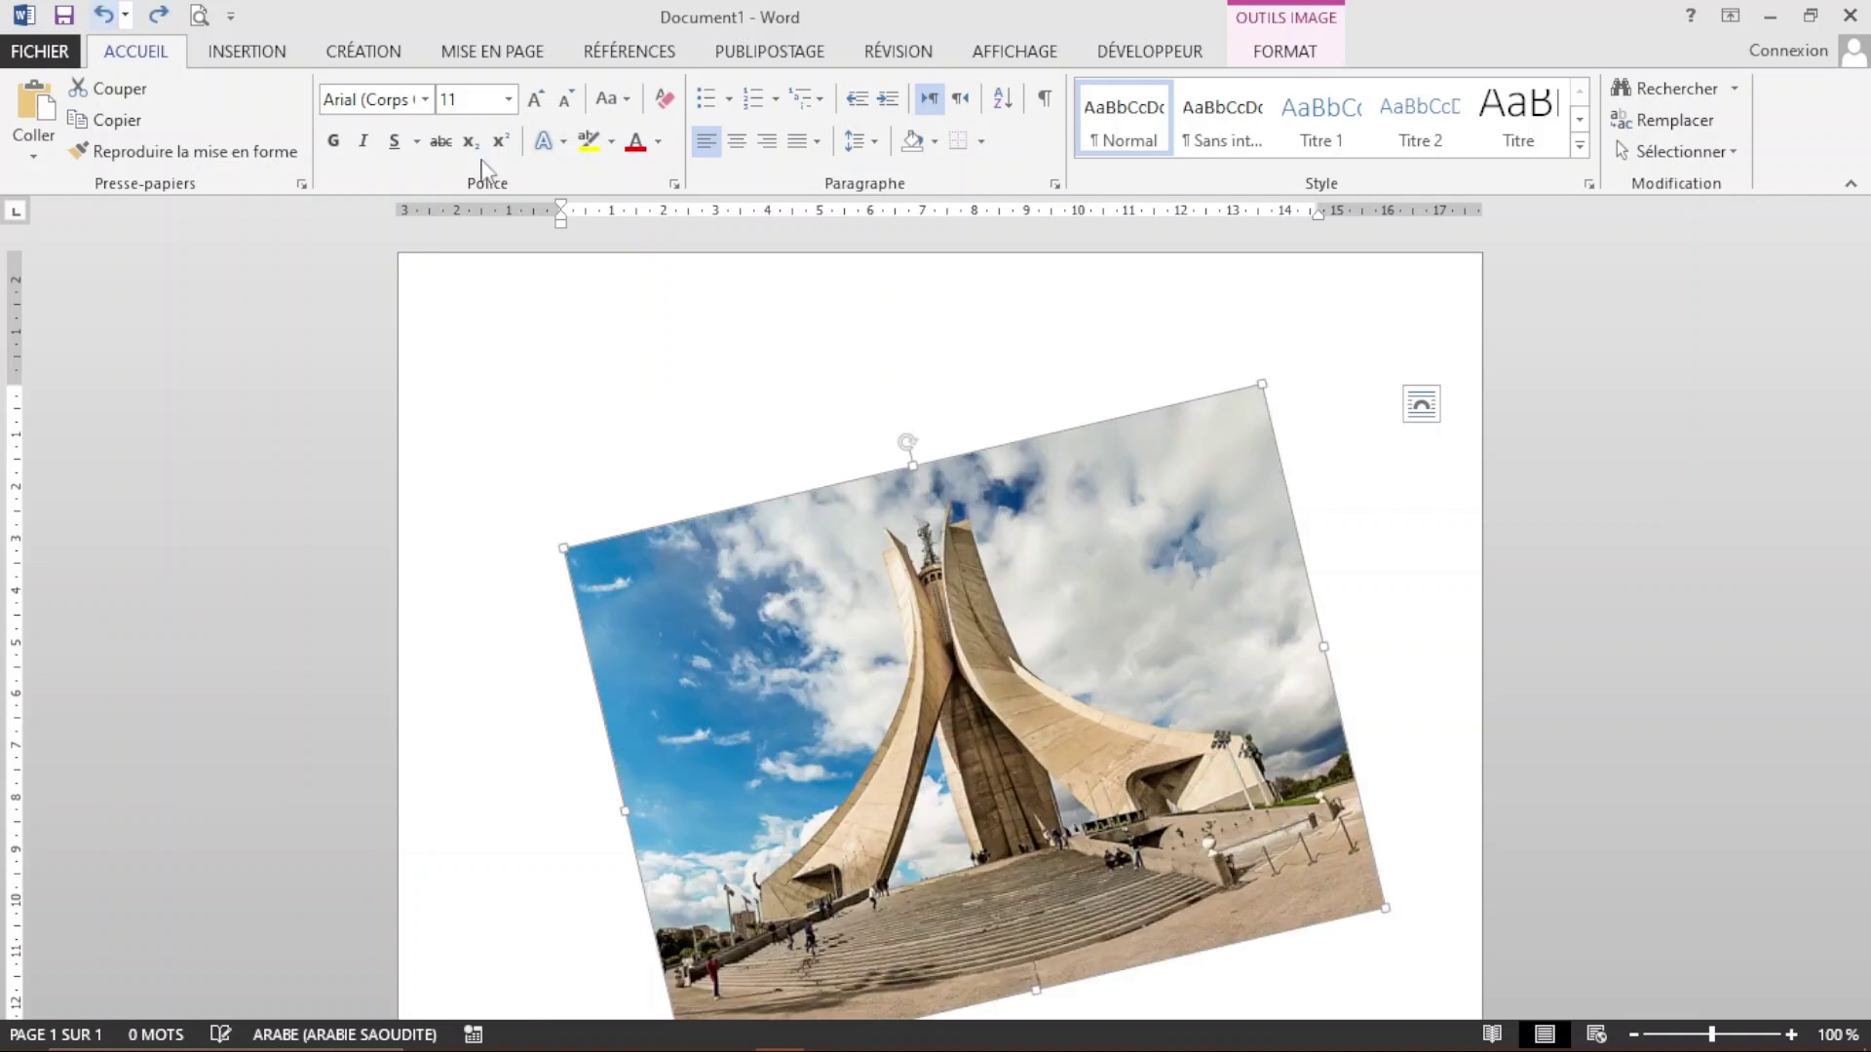
{"action": "left_click", "coordinate": [105, 16]}
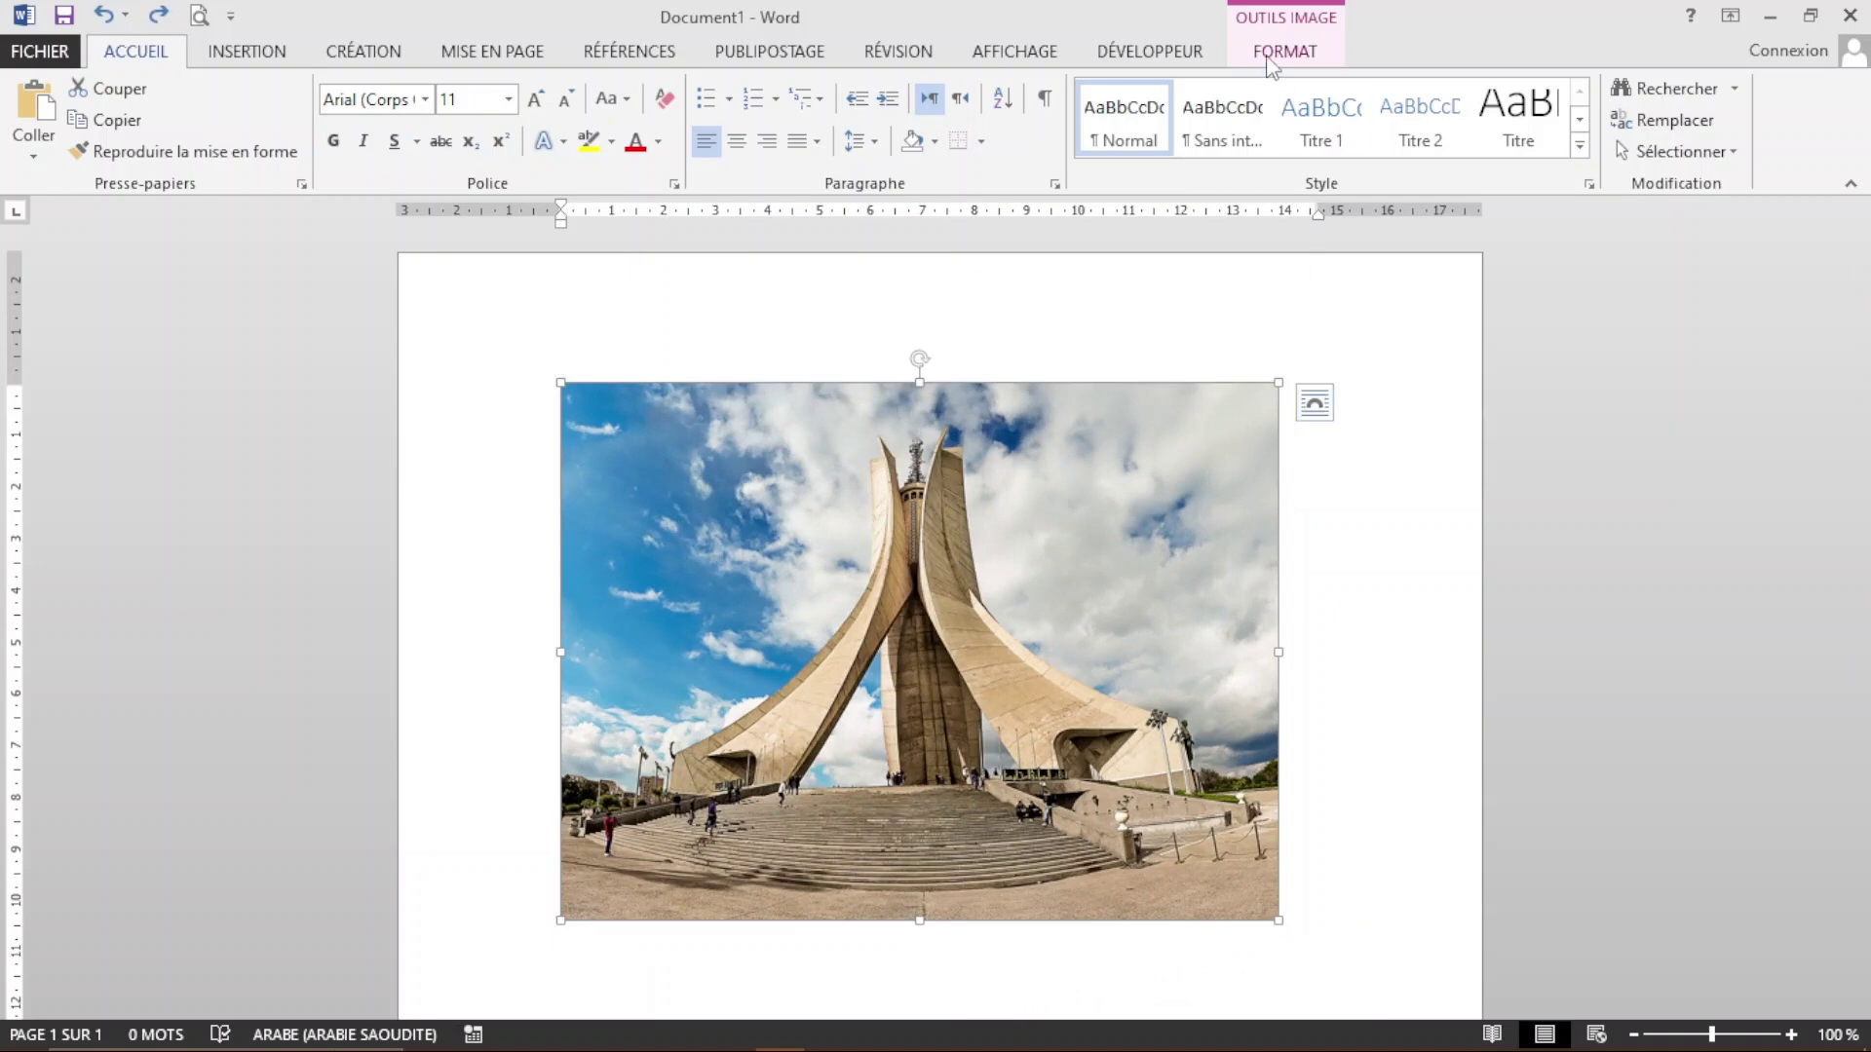
Step: Examine the photo's formatting tools, layout options and the available text-wrapping choices
{"action": "left_click", "coordinate": [1274, 19]}
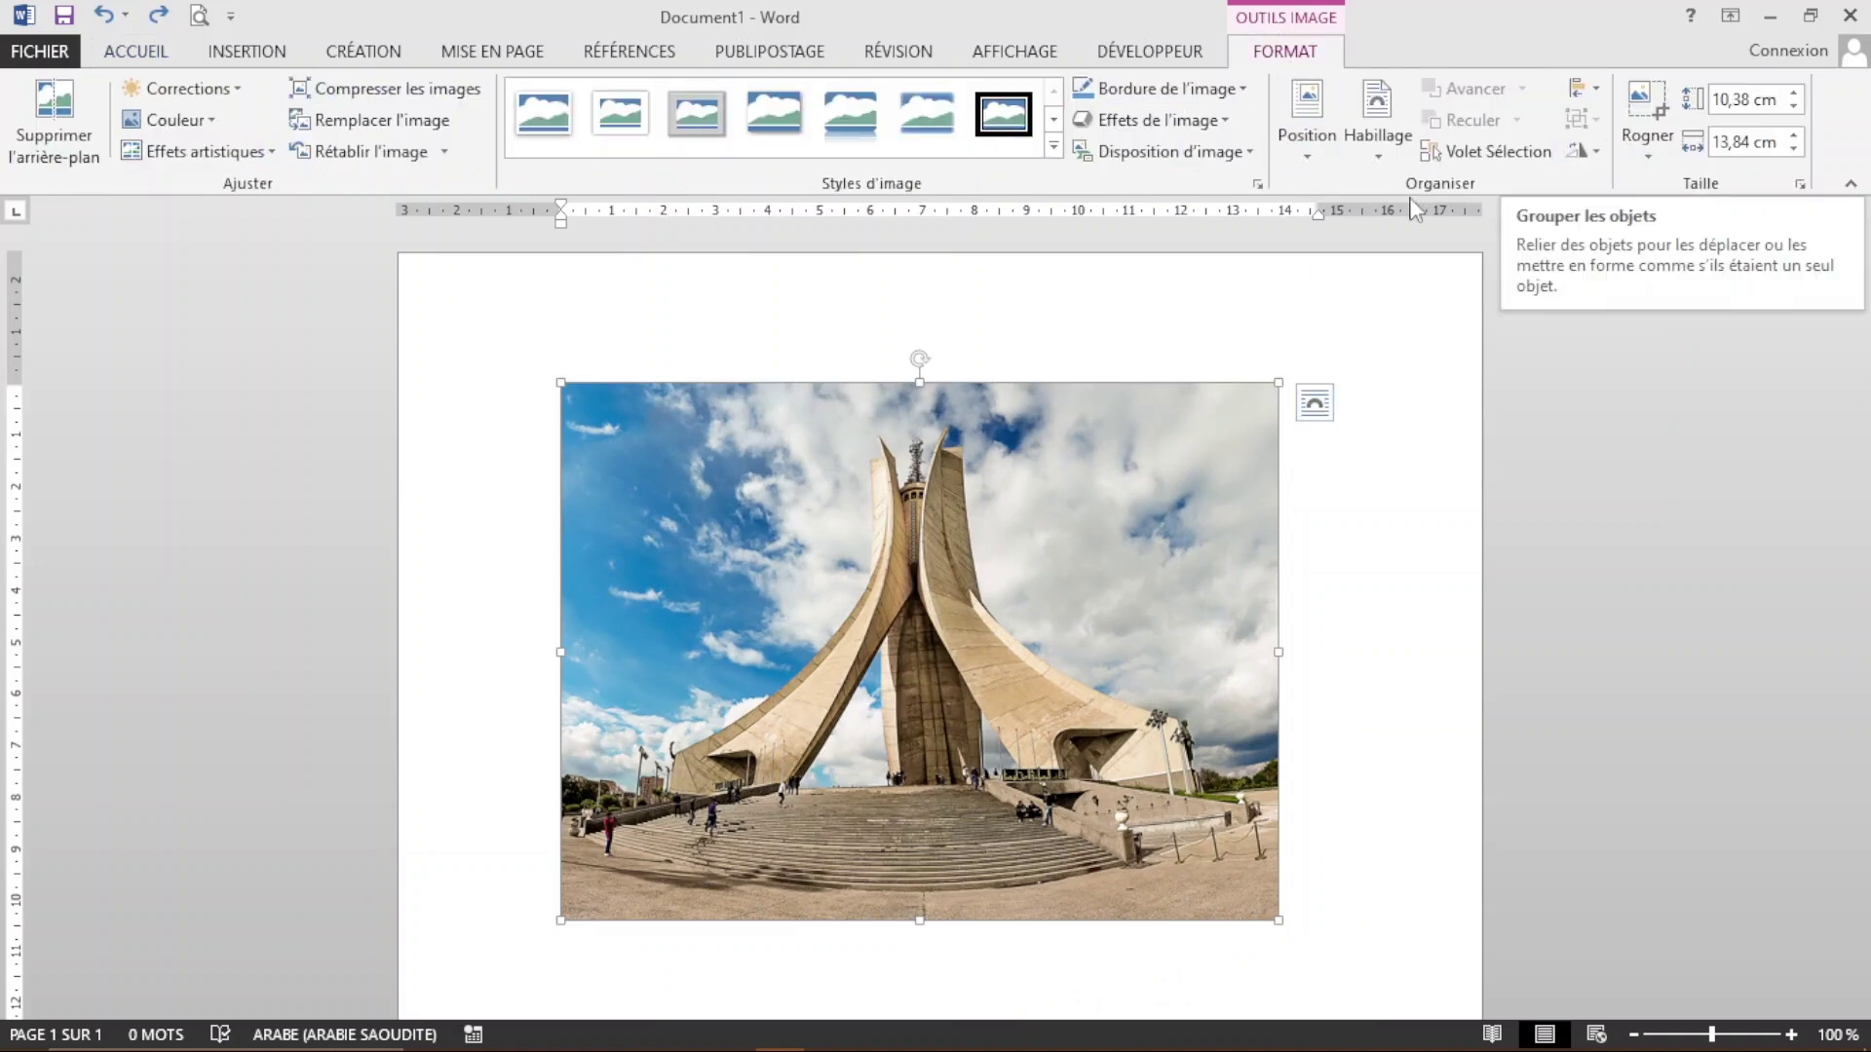
{"action": "left_click", "coordinate": [1311, 403]}
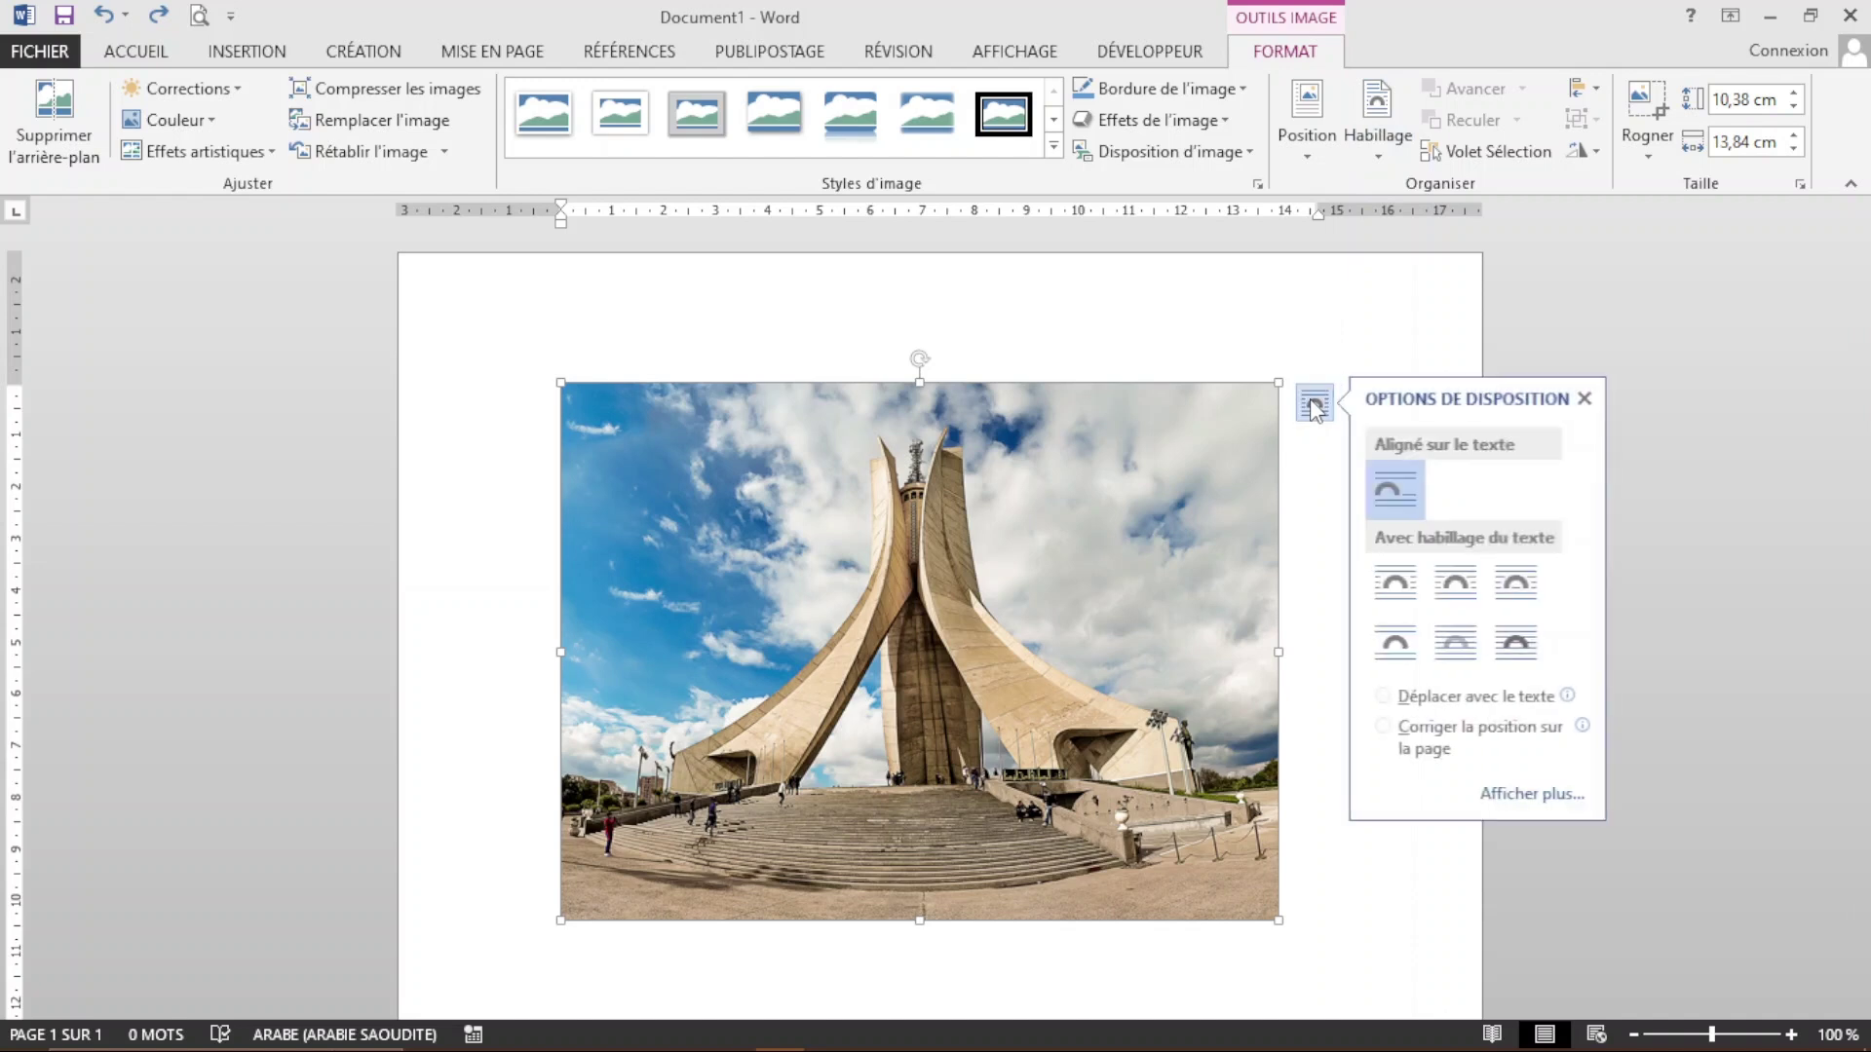
{"action": "left_click", "coordinate": [1391, 128]}
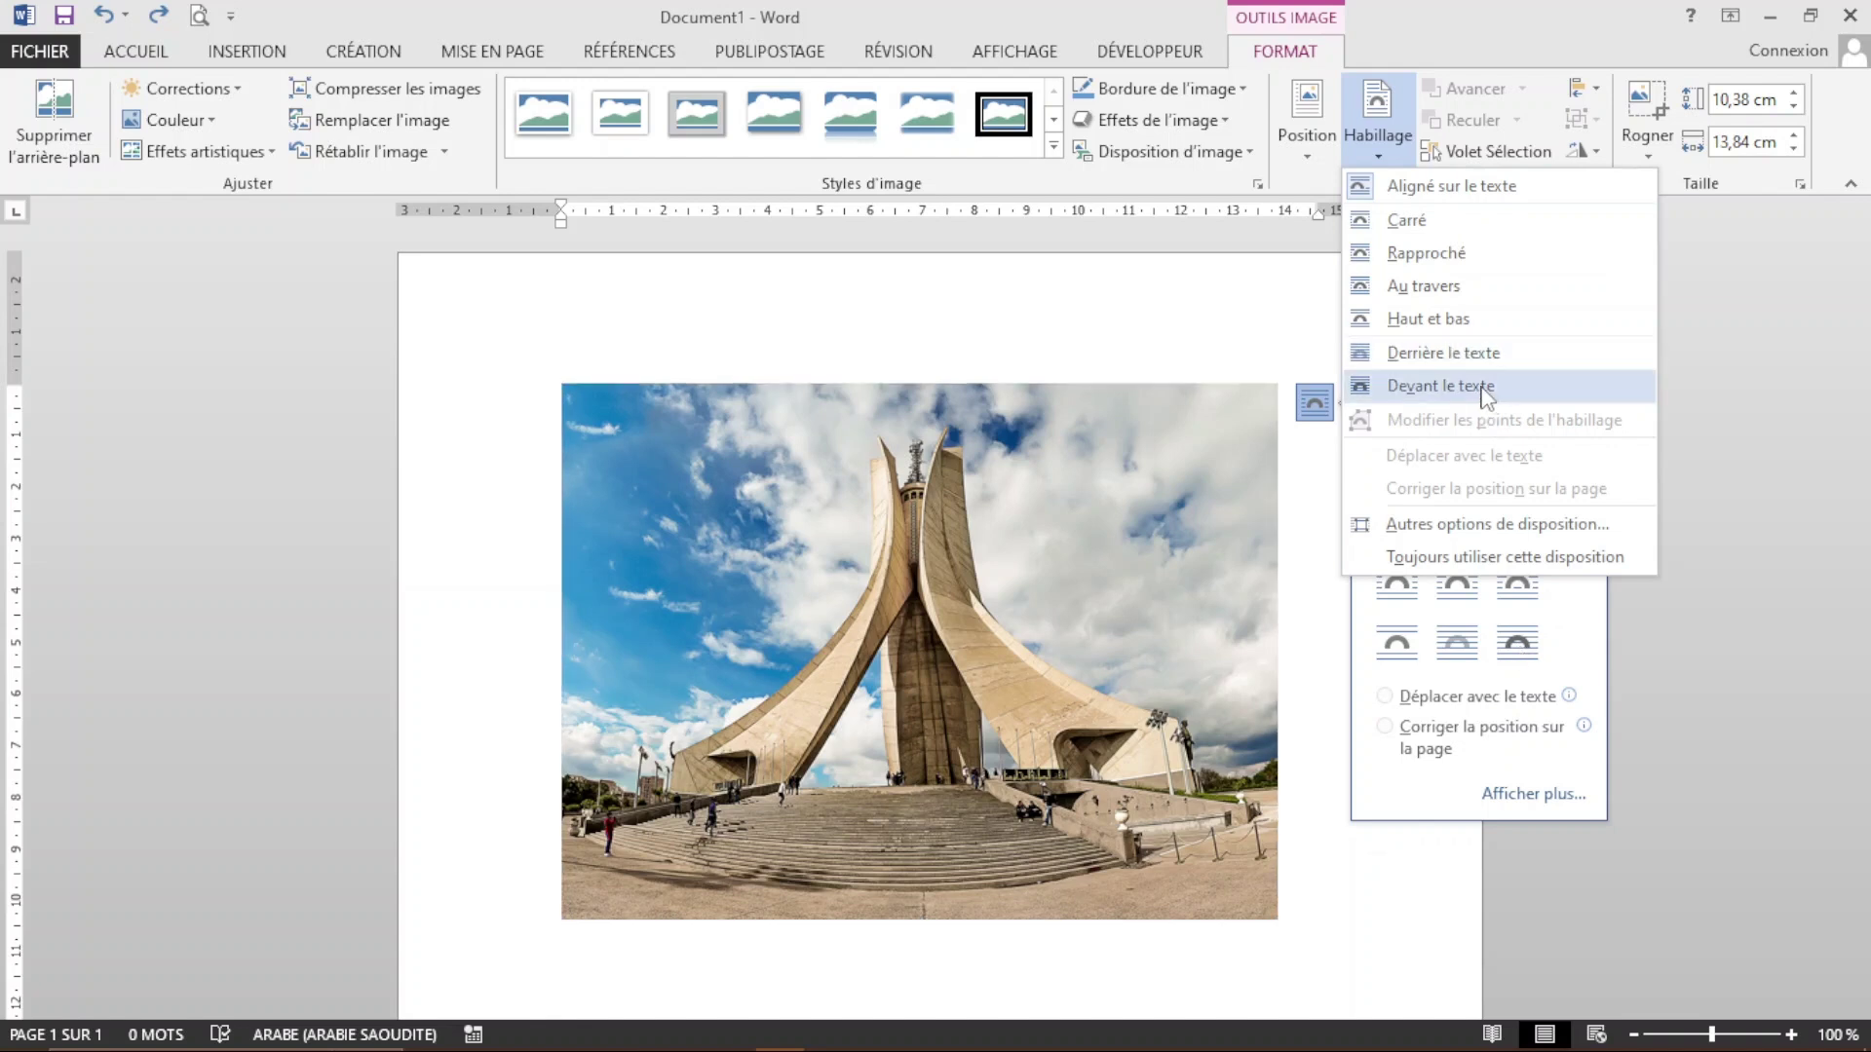
{"action": "left_click", "coordinate": [1320, 560]}
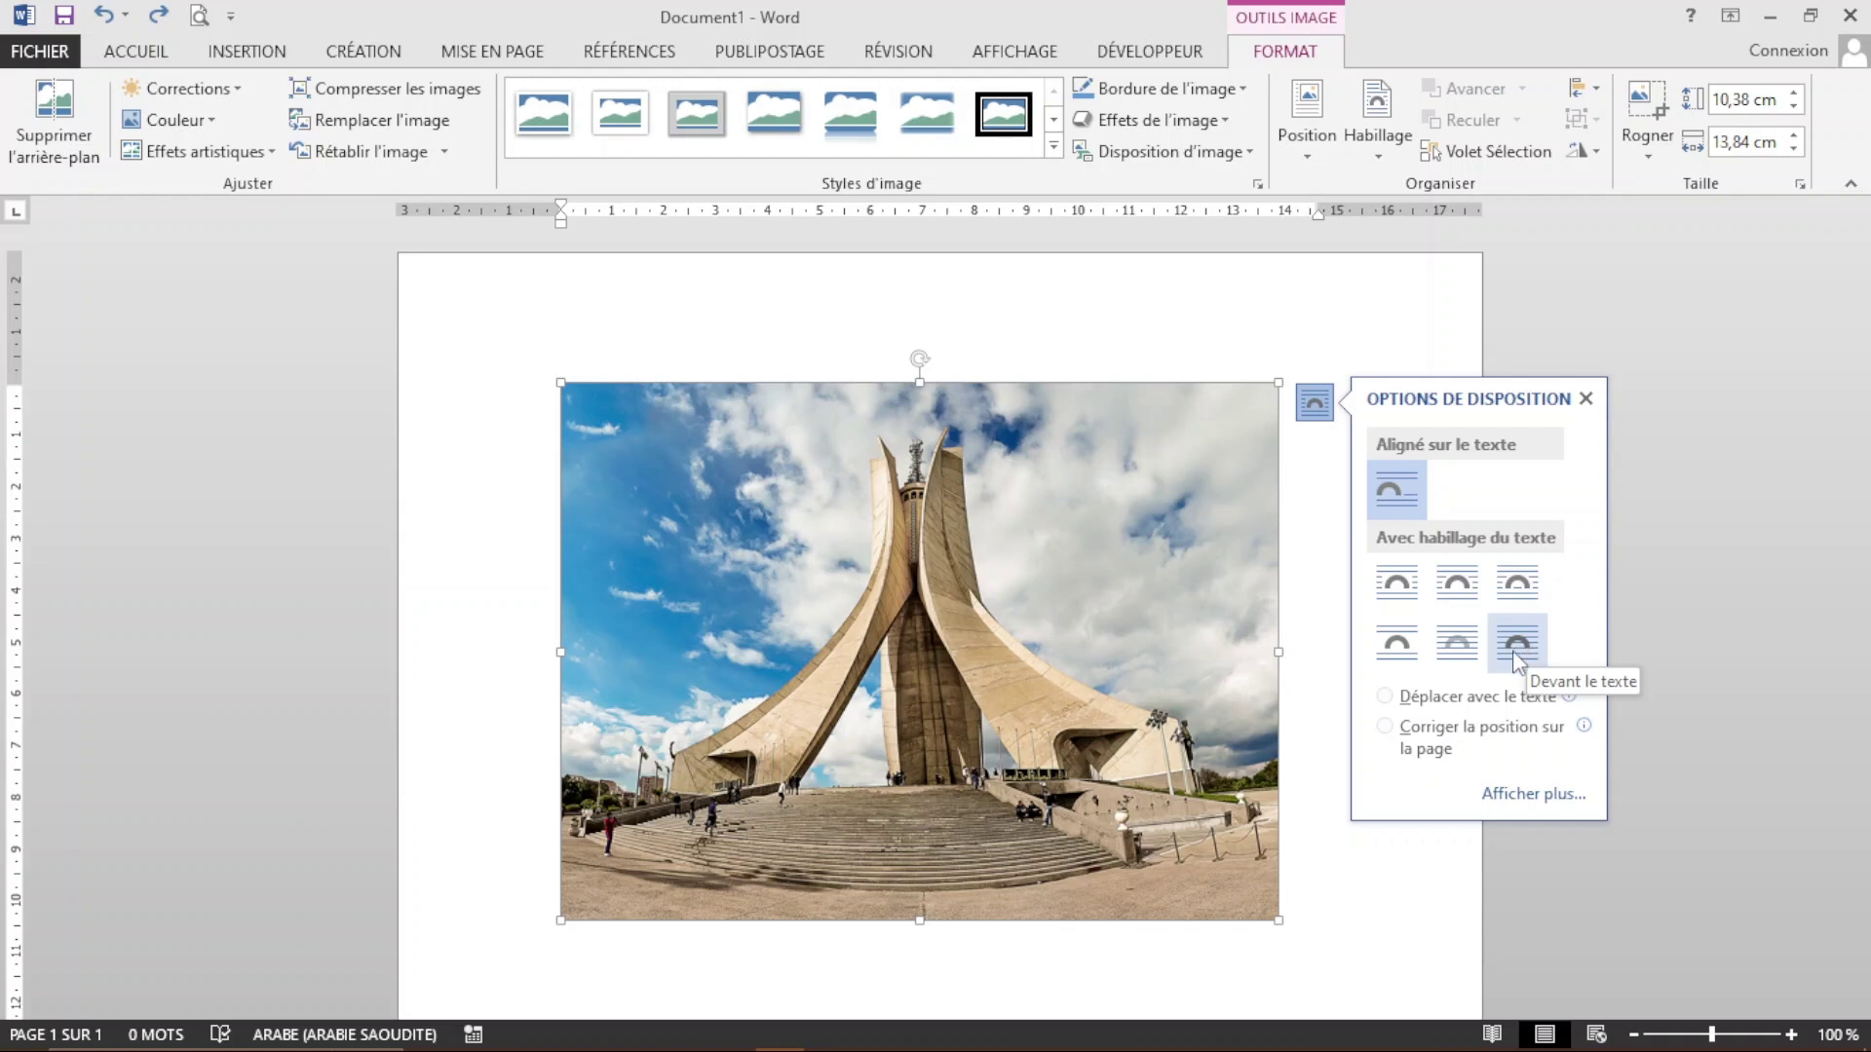
{"action": "left_click", "coordinate": [1720, 289]}
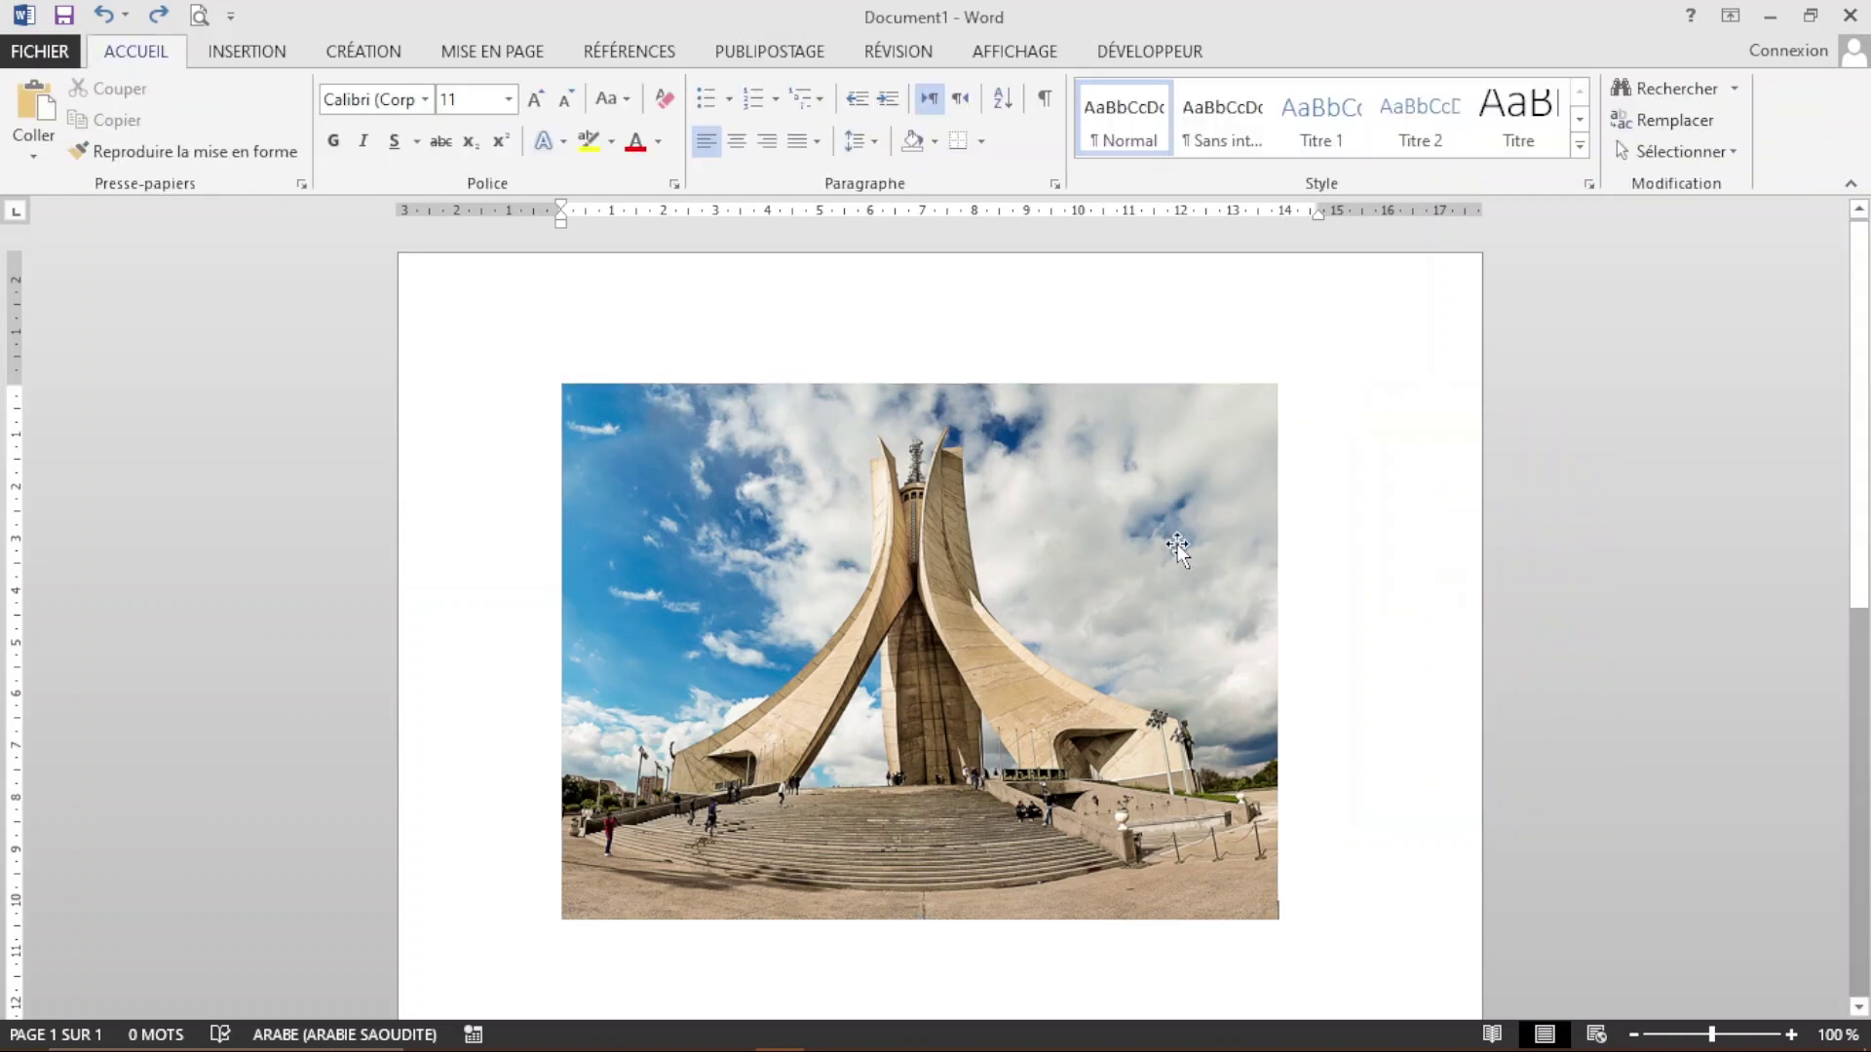
Step: Set the photo's text wrapping to Devant le texte and move it slightly lower and to the right on the page
{"action": "left_click_drag", "start_coordinate": [1040, 597], "coordinate": [628, 571]}
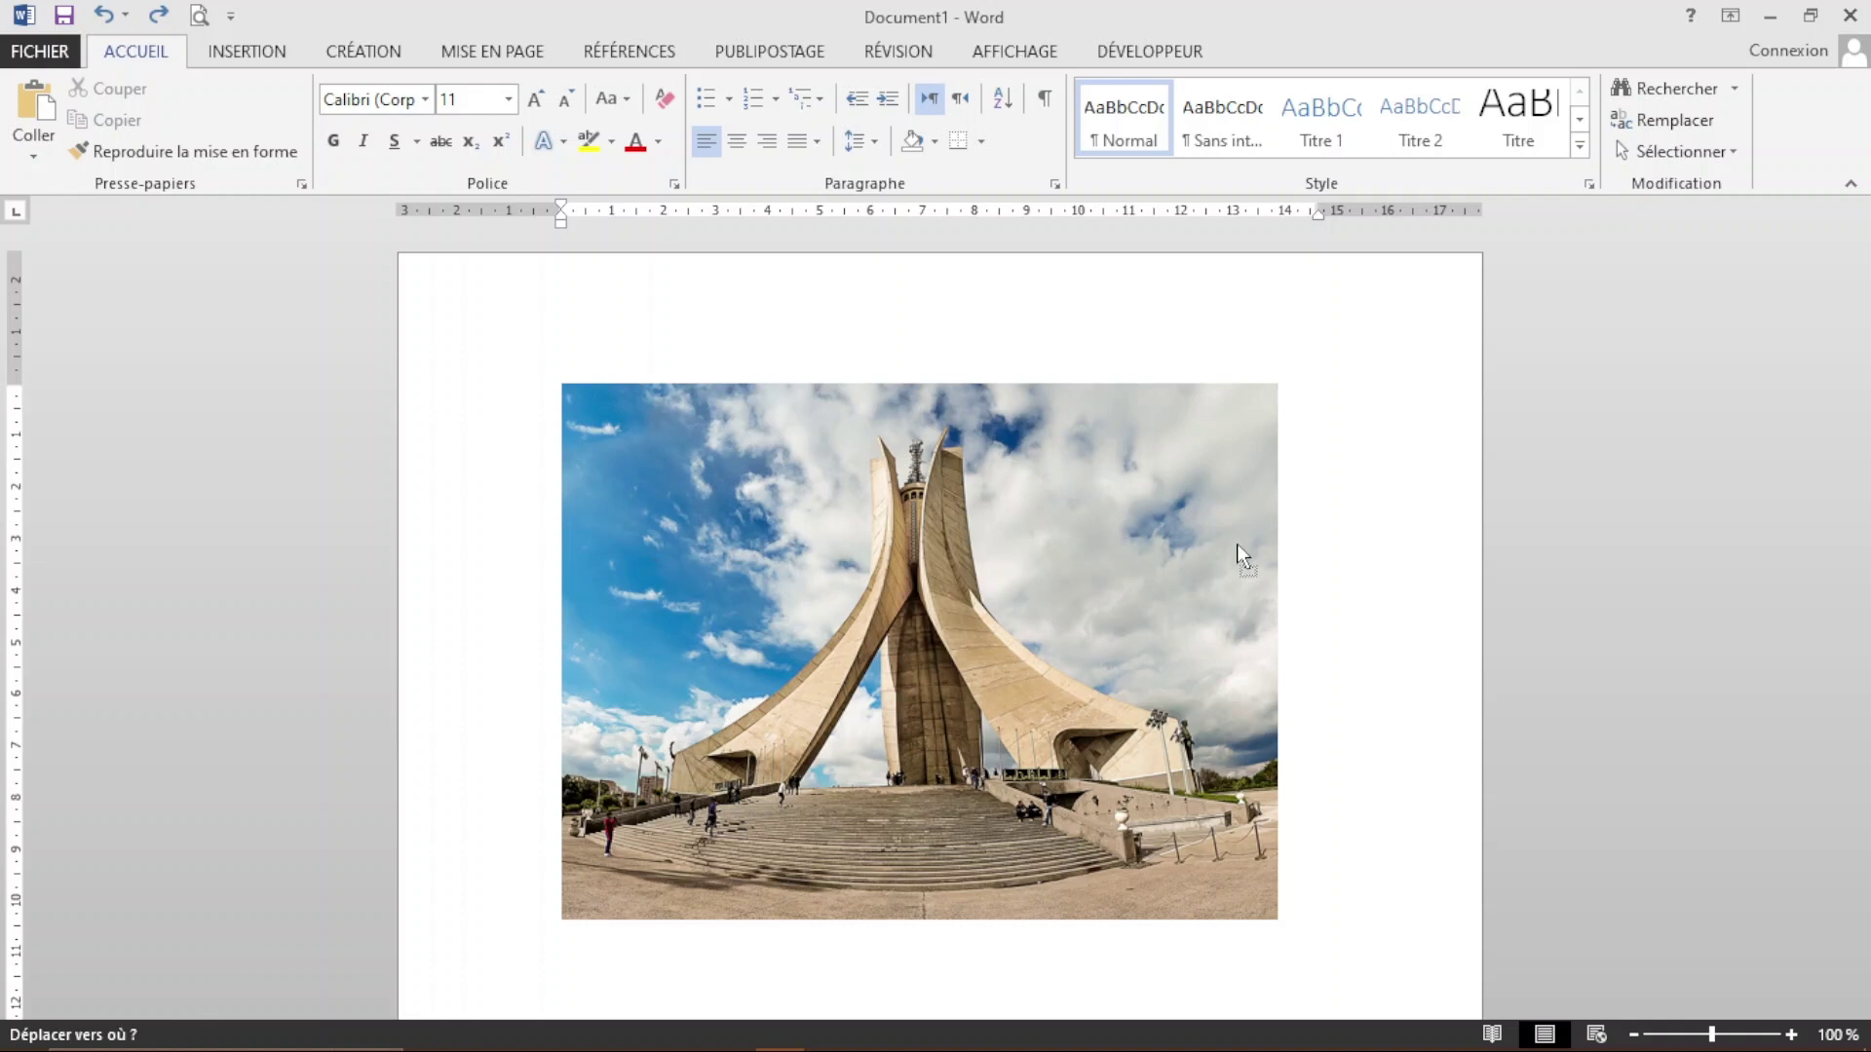
{"action": "left_click_drag", "start_coordinate": [1237, 544], "coordinate": [1302, 440]}
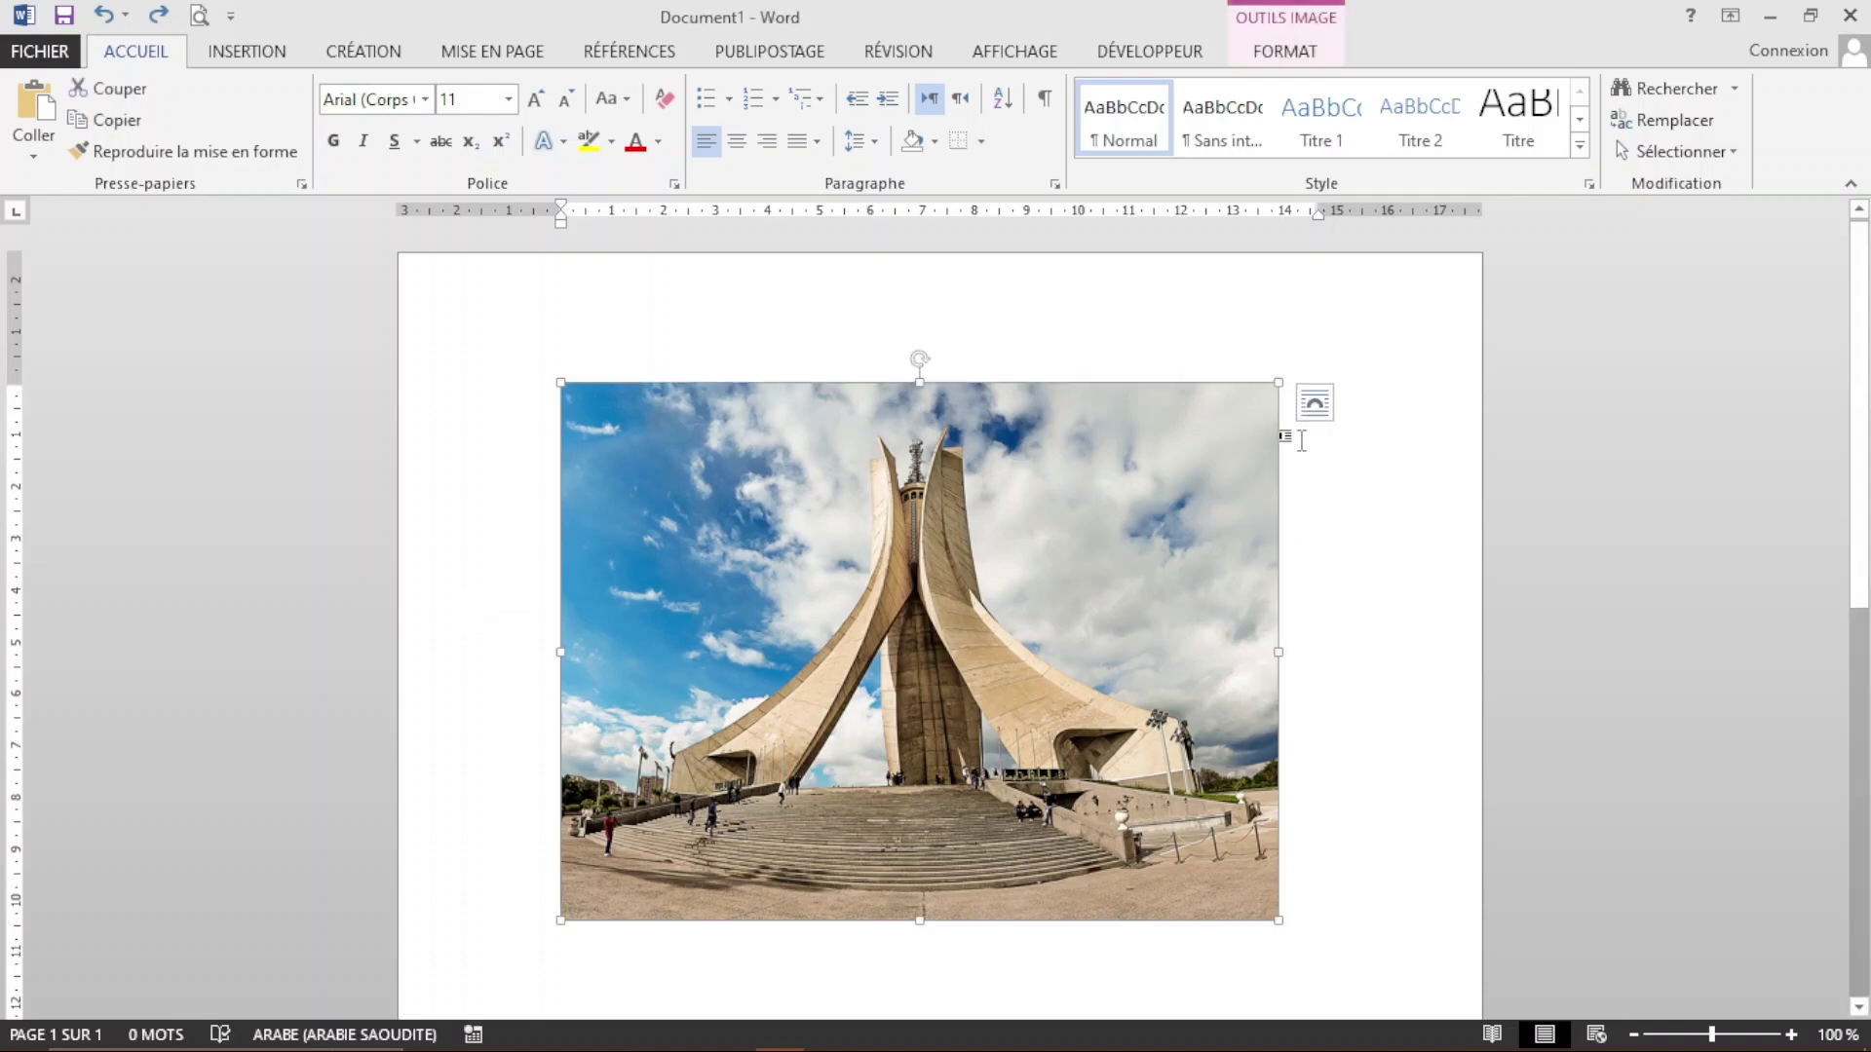
{"action": "left_click", "coordinate": [1315, 403]}
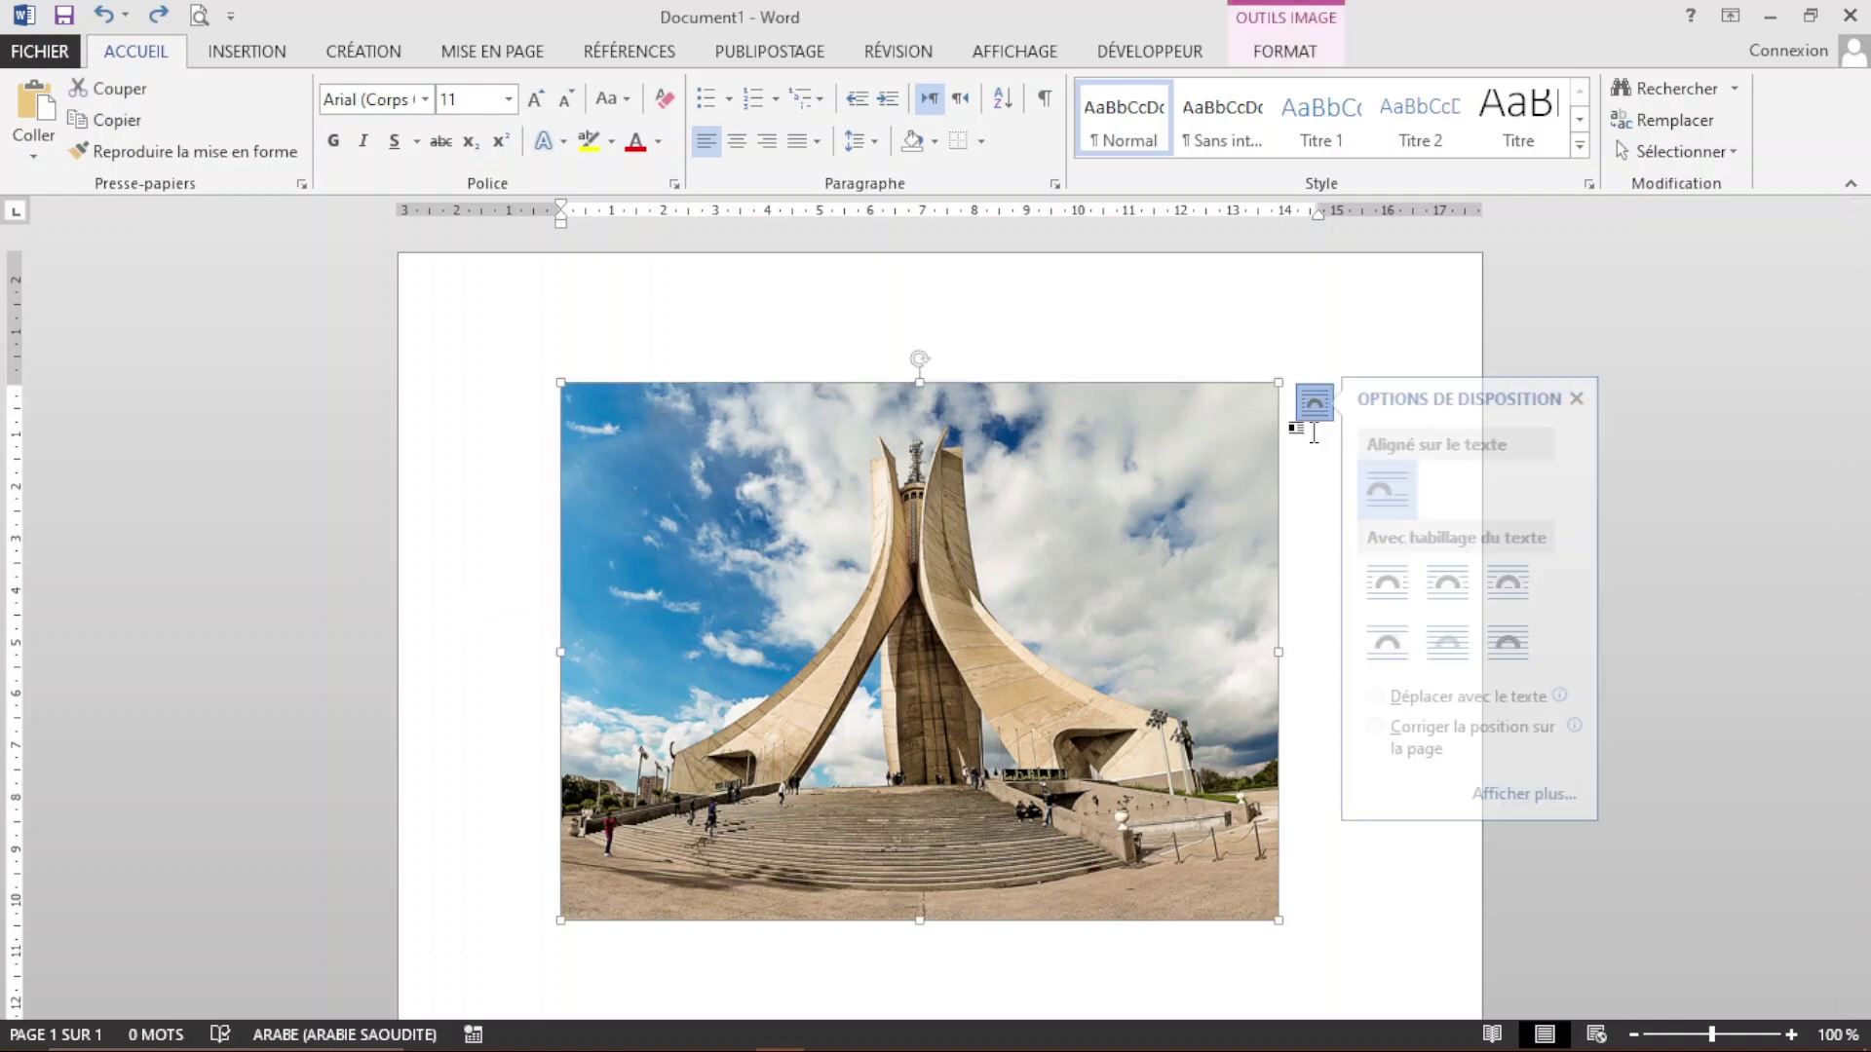
{"action": "left_click", "coordinate": [1536, 658]}
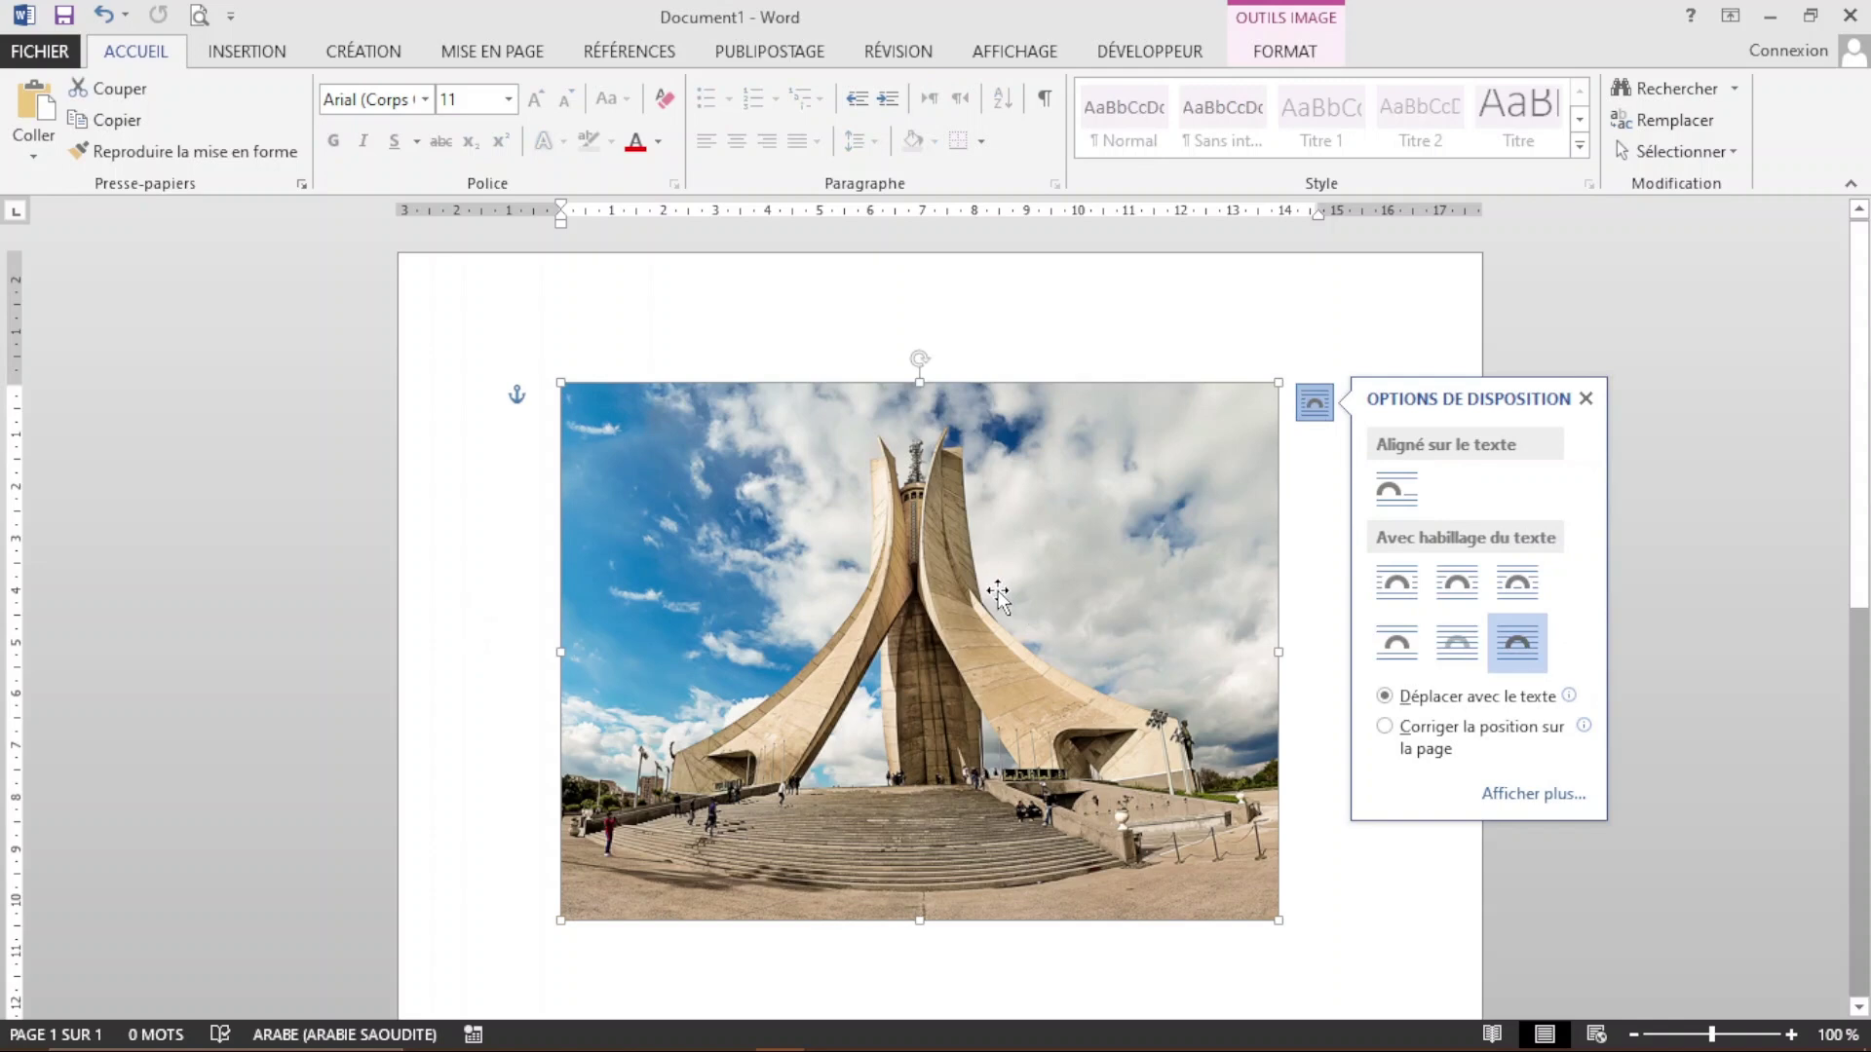
{"action": "left_click_drag", "start_coordinate": [998, 597], "coordinate": [1035, 643]}
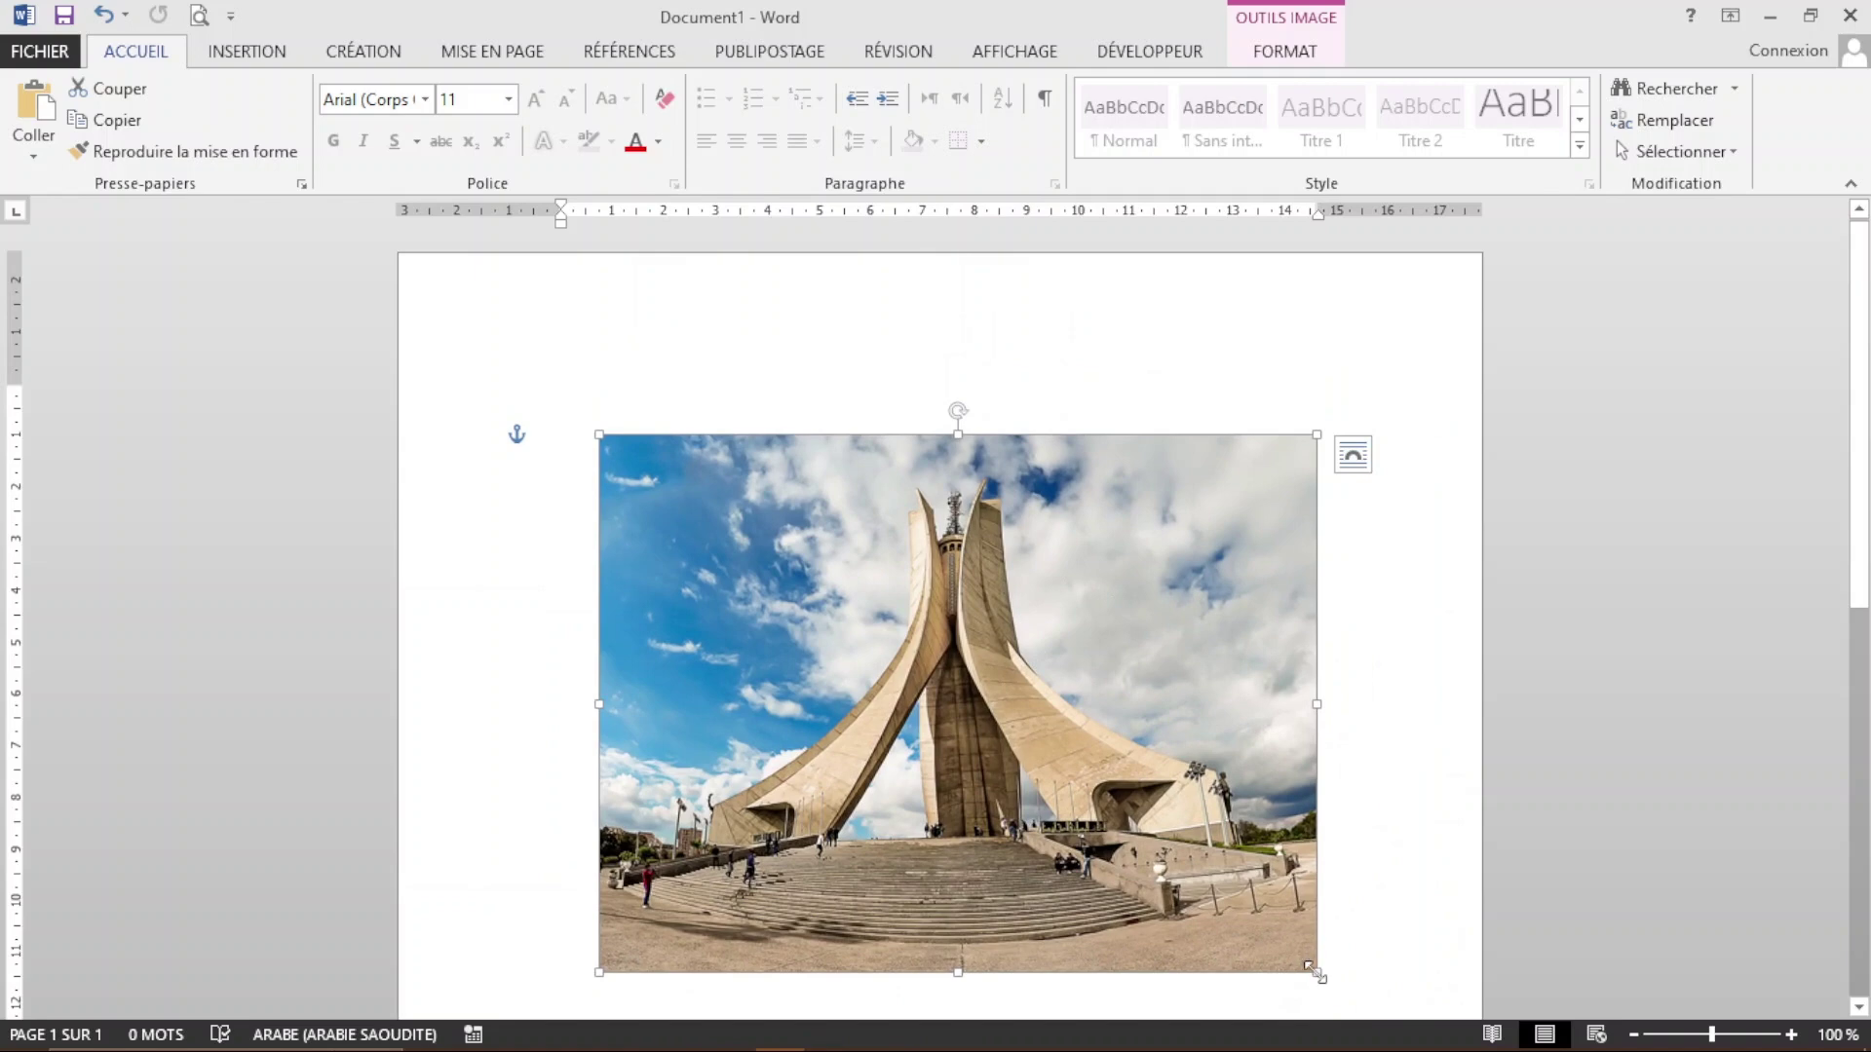
Step: Shrink the photo proportionally to about 3.4 cm wide and place it in the page's upper-right corner
{"action": "left_click_drag", "start_coordinate": [1316, 972], "coordinate": [864, 610]}
{"action": "left_click_drag", "start_coordinate": [719, 485], "coordinate": [1276, 359]}
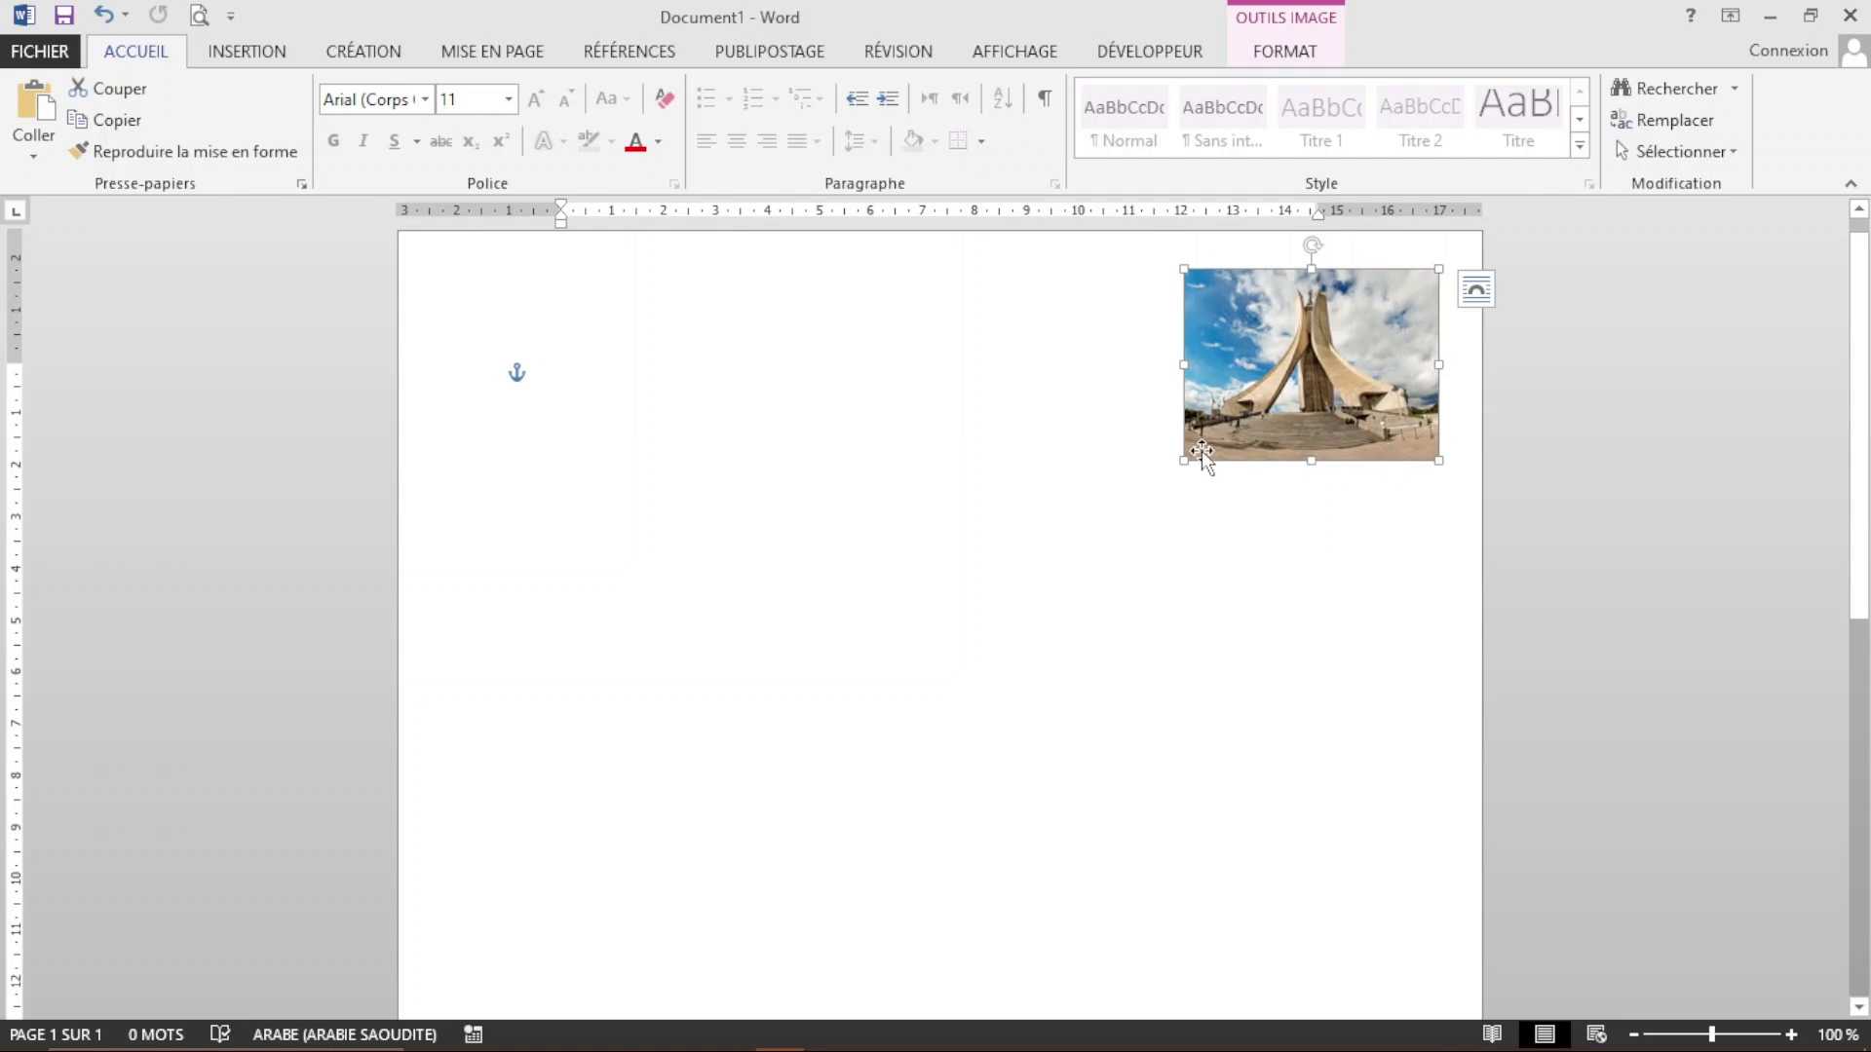
{"action": "left_click_drag", "start_coordinate": [1183, 458], "coordinate": [1261, 381]}
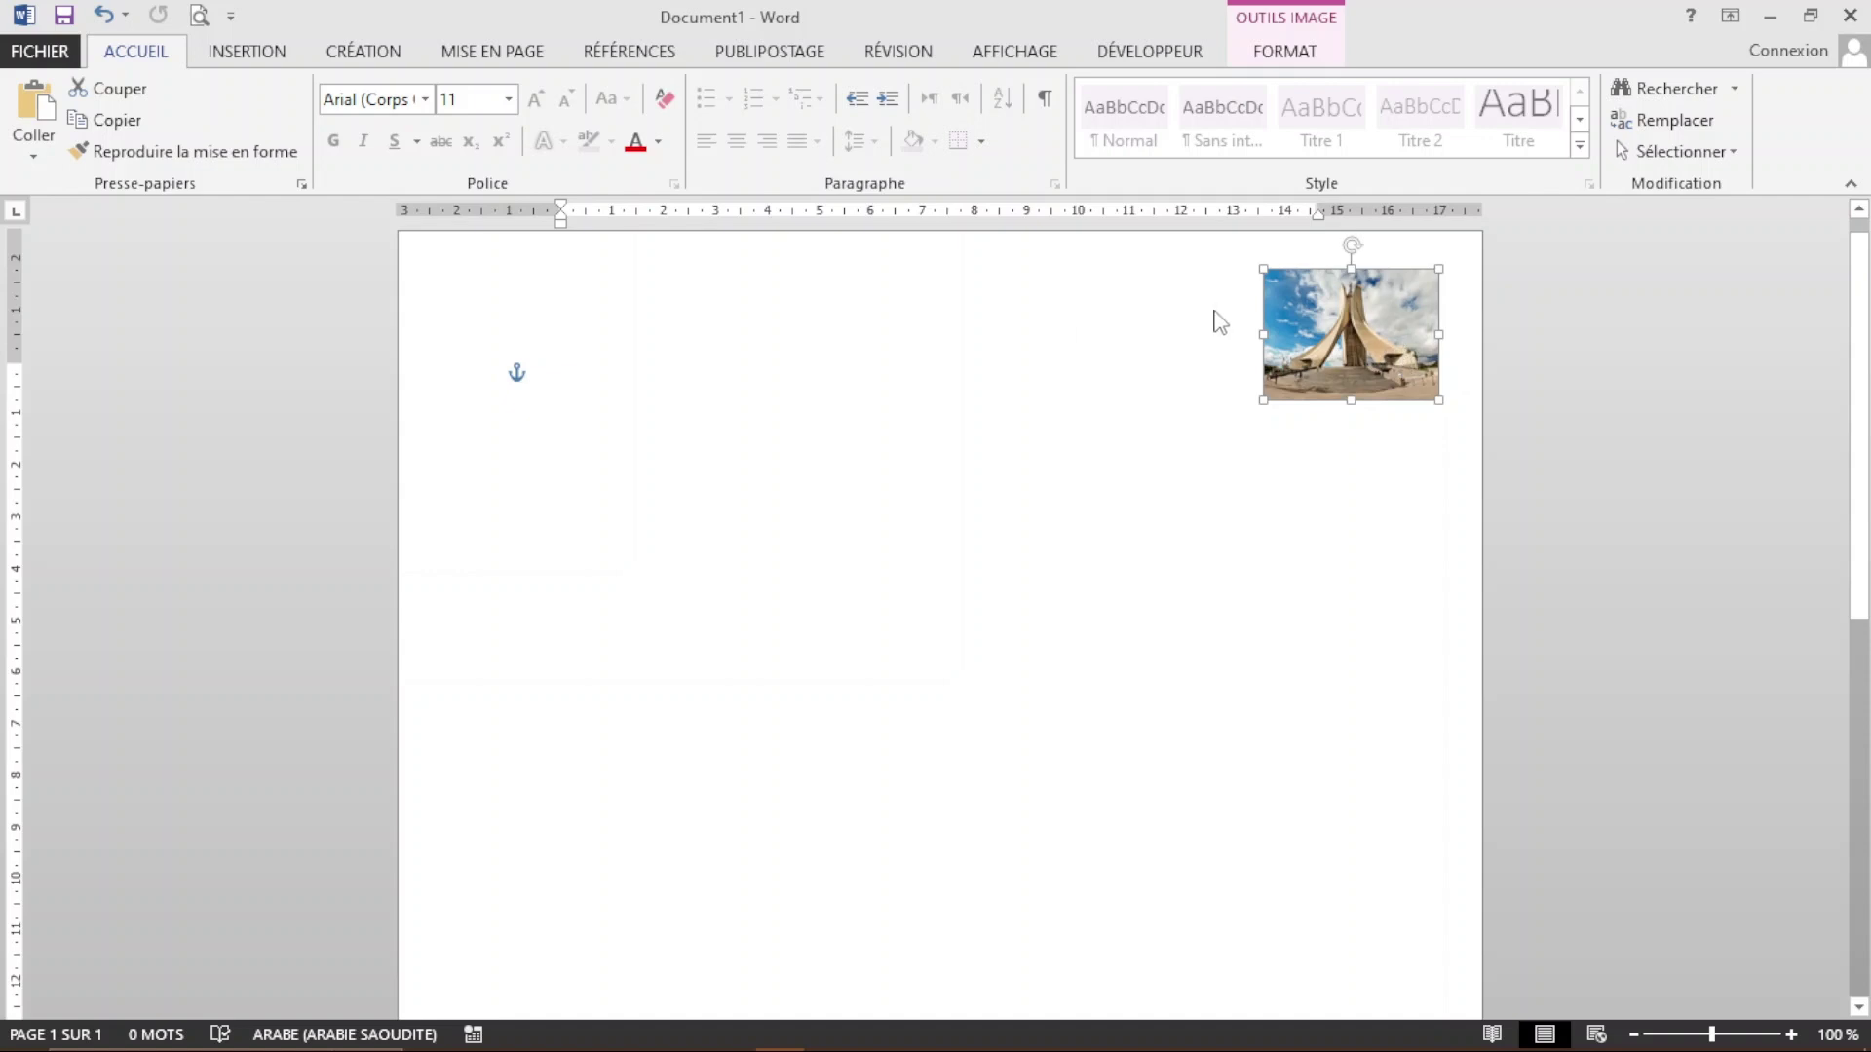
Step: Enter a line of Arabic filler text on the page and undo the typing
{"action": "left_click", "coordinate": [1254, 410]}
{"action": "type", "text": "ليل"}
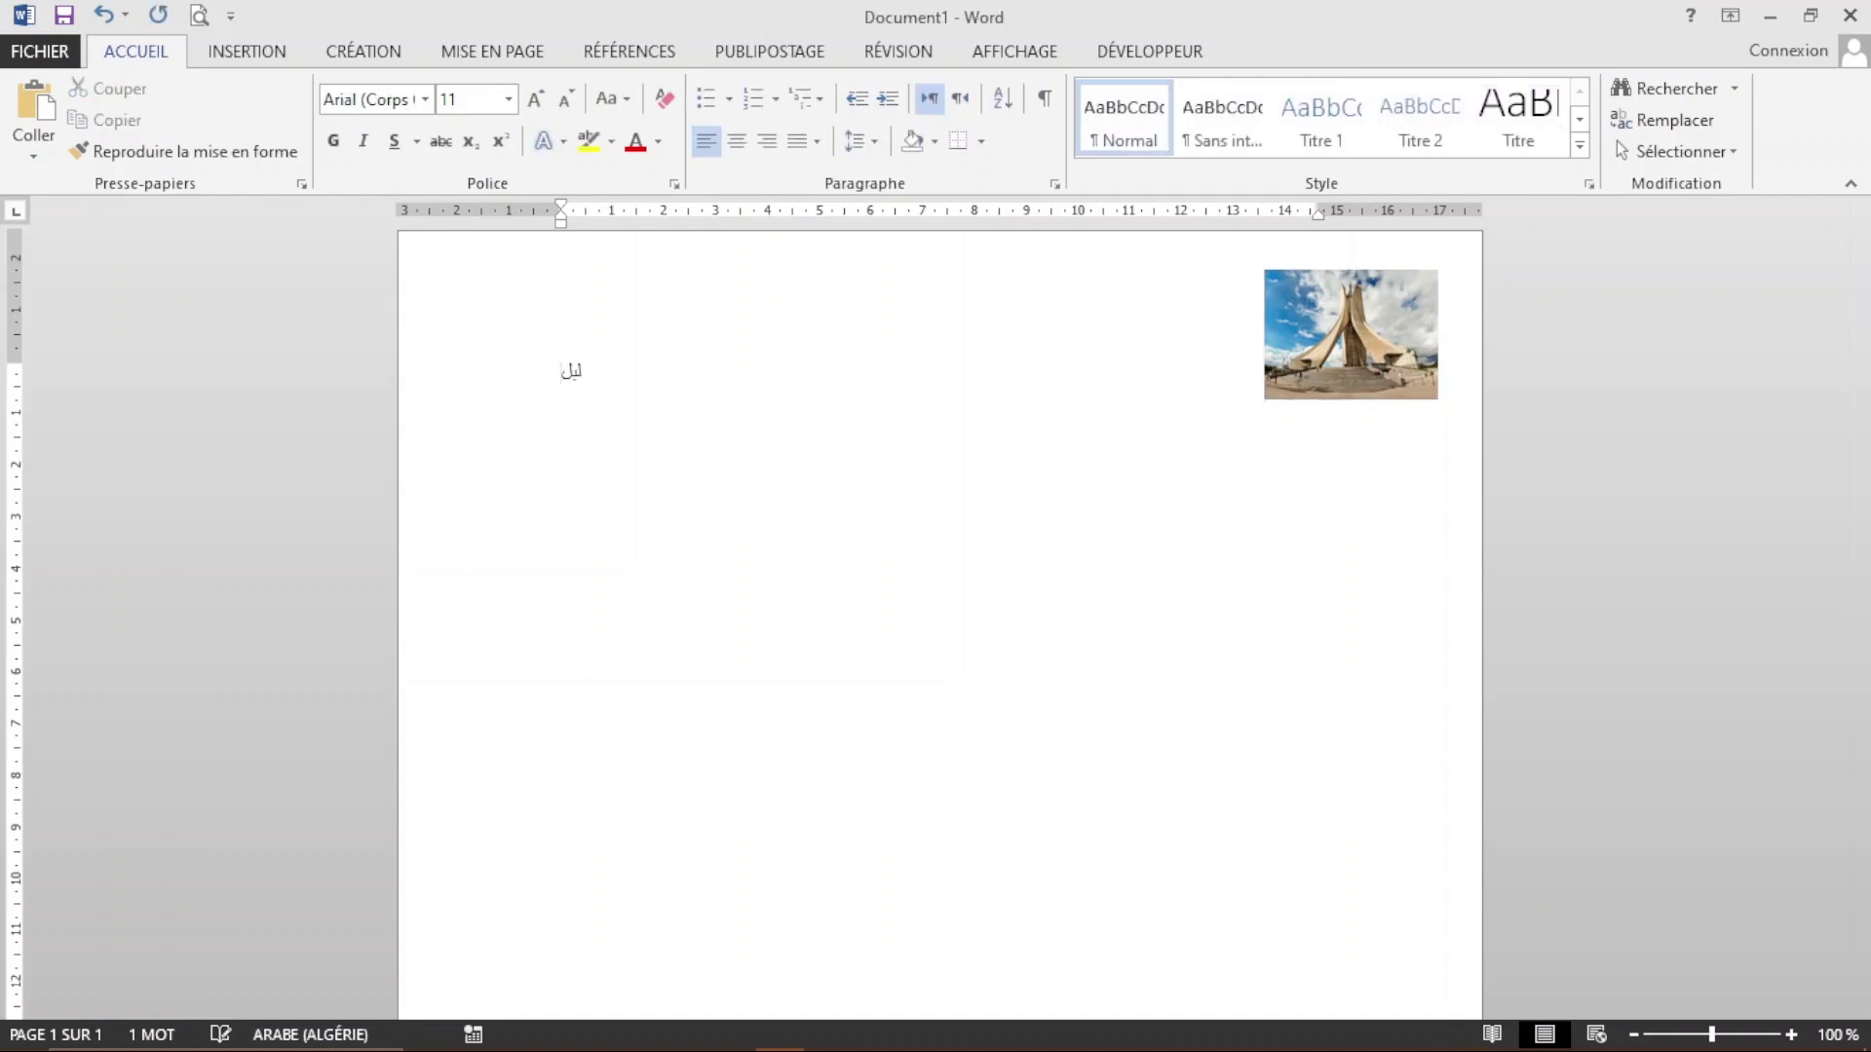
{"action": "type", "text": "ؤرلطميتبطسبمتسيبط"}
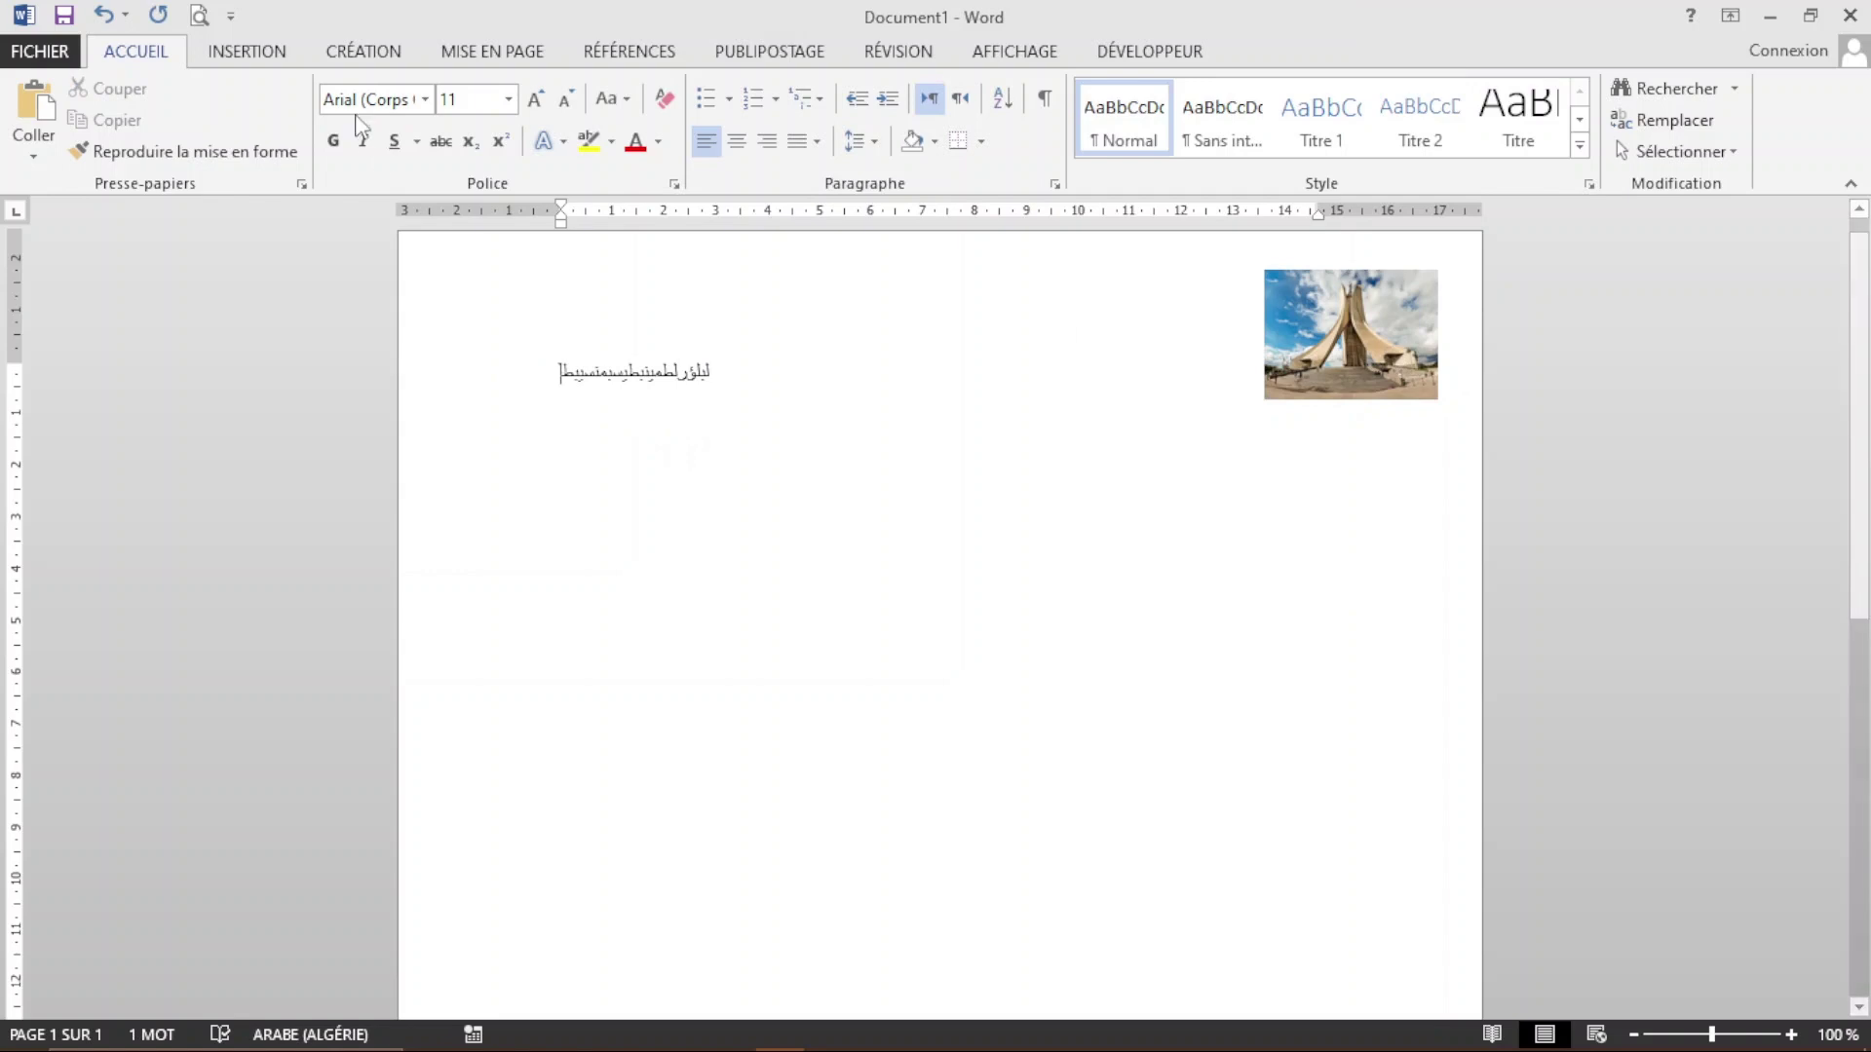
{"action": "left_click", "coordinate": [104, 16]}
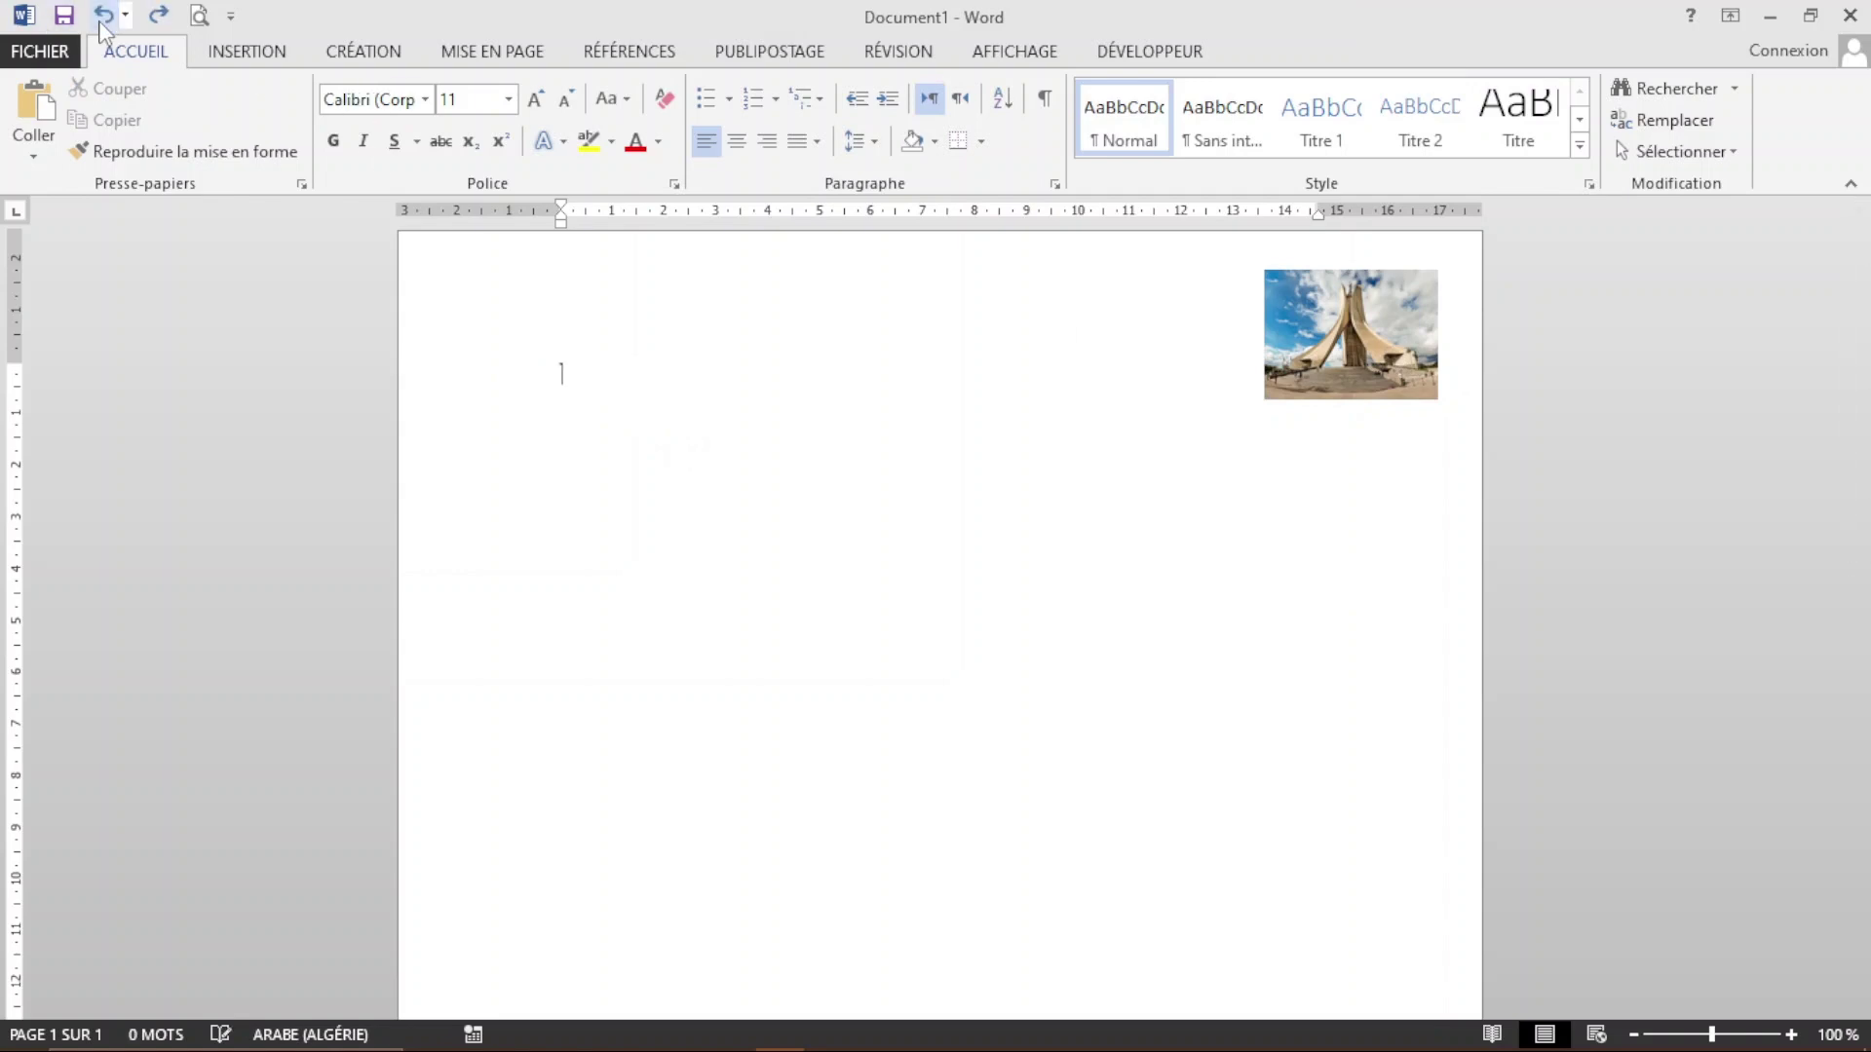
Step: Set the paragraph direction to right-to-left and enter Arabic filler text beside and below the small photo
{"action": "left_click", "coordinate": [962, 100]}
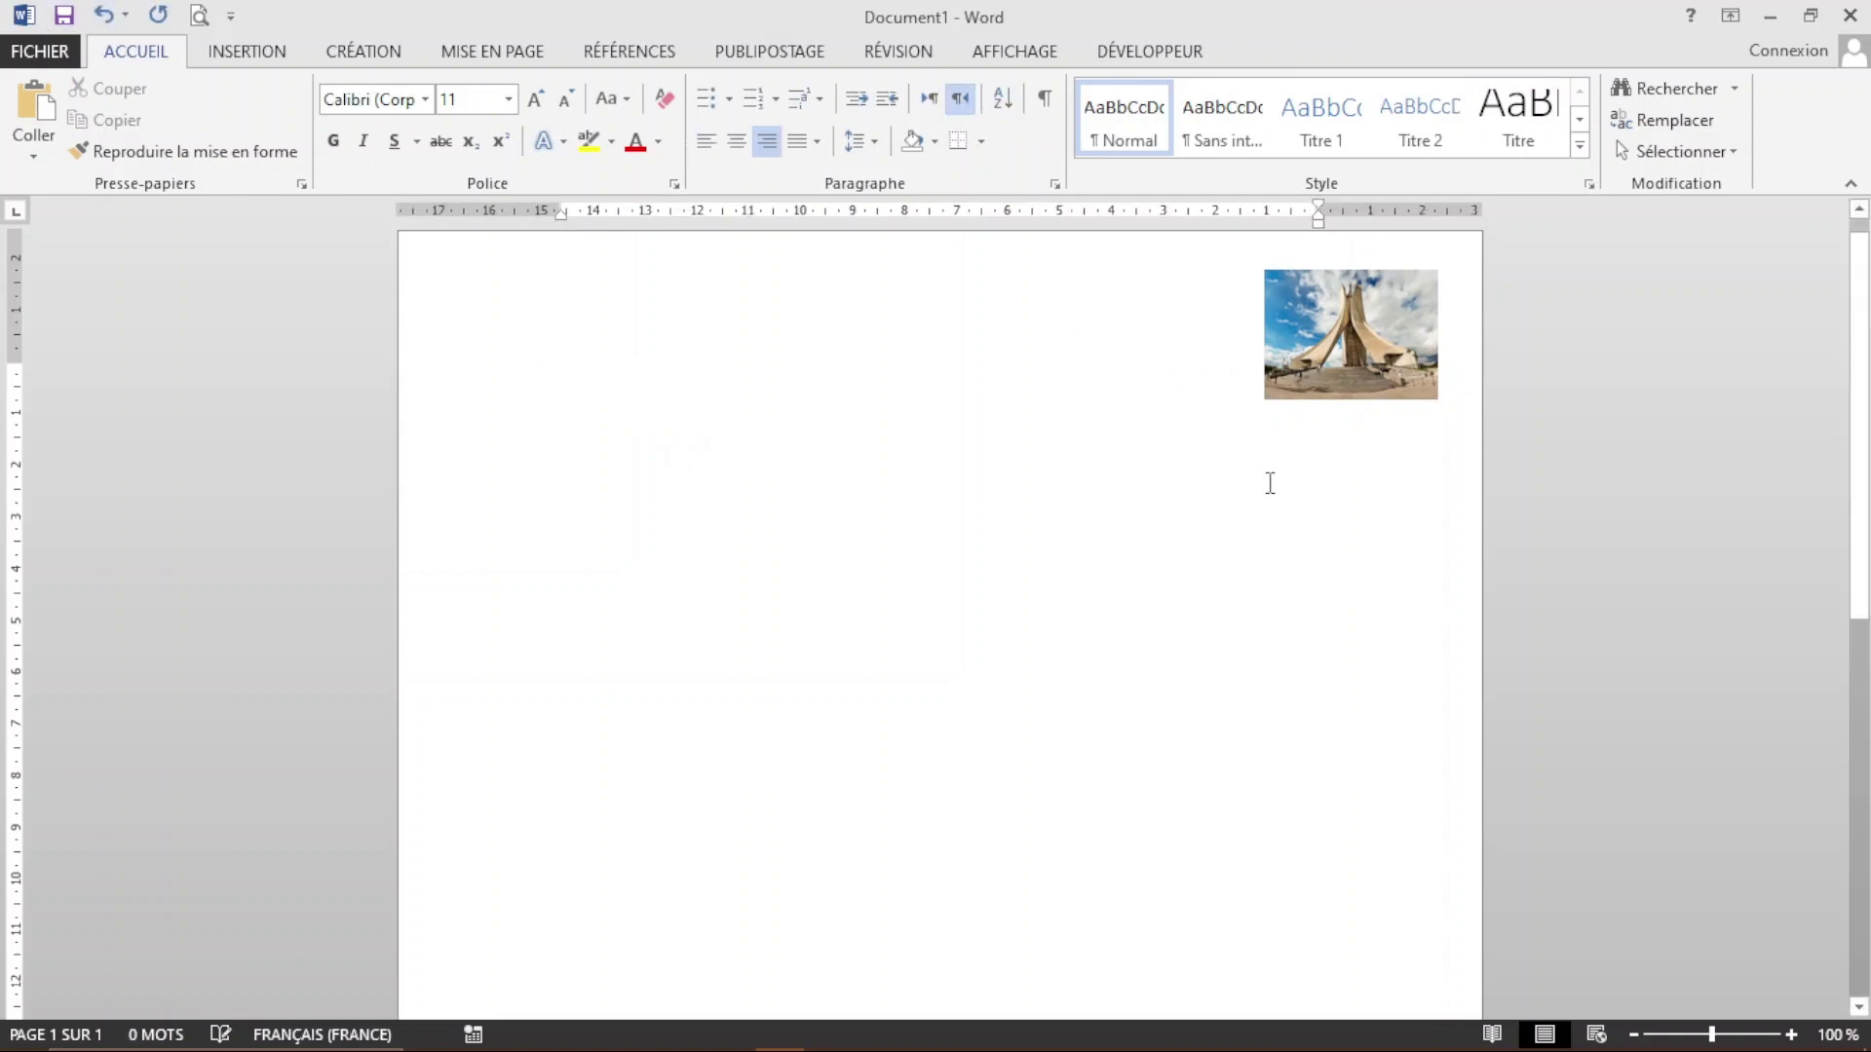
{"action": "key", "text": "alt+shift"}
{"action": "type", "text": "نكب"}
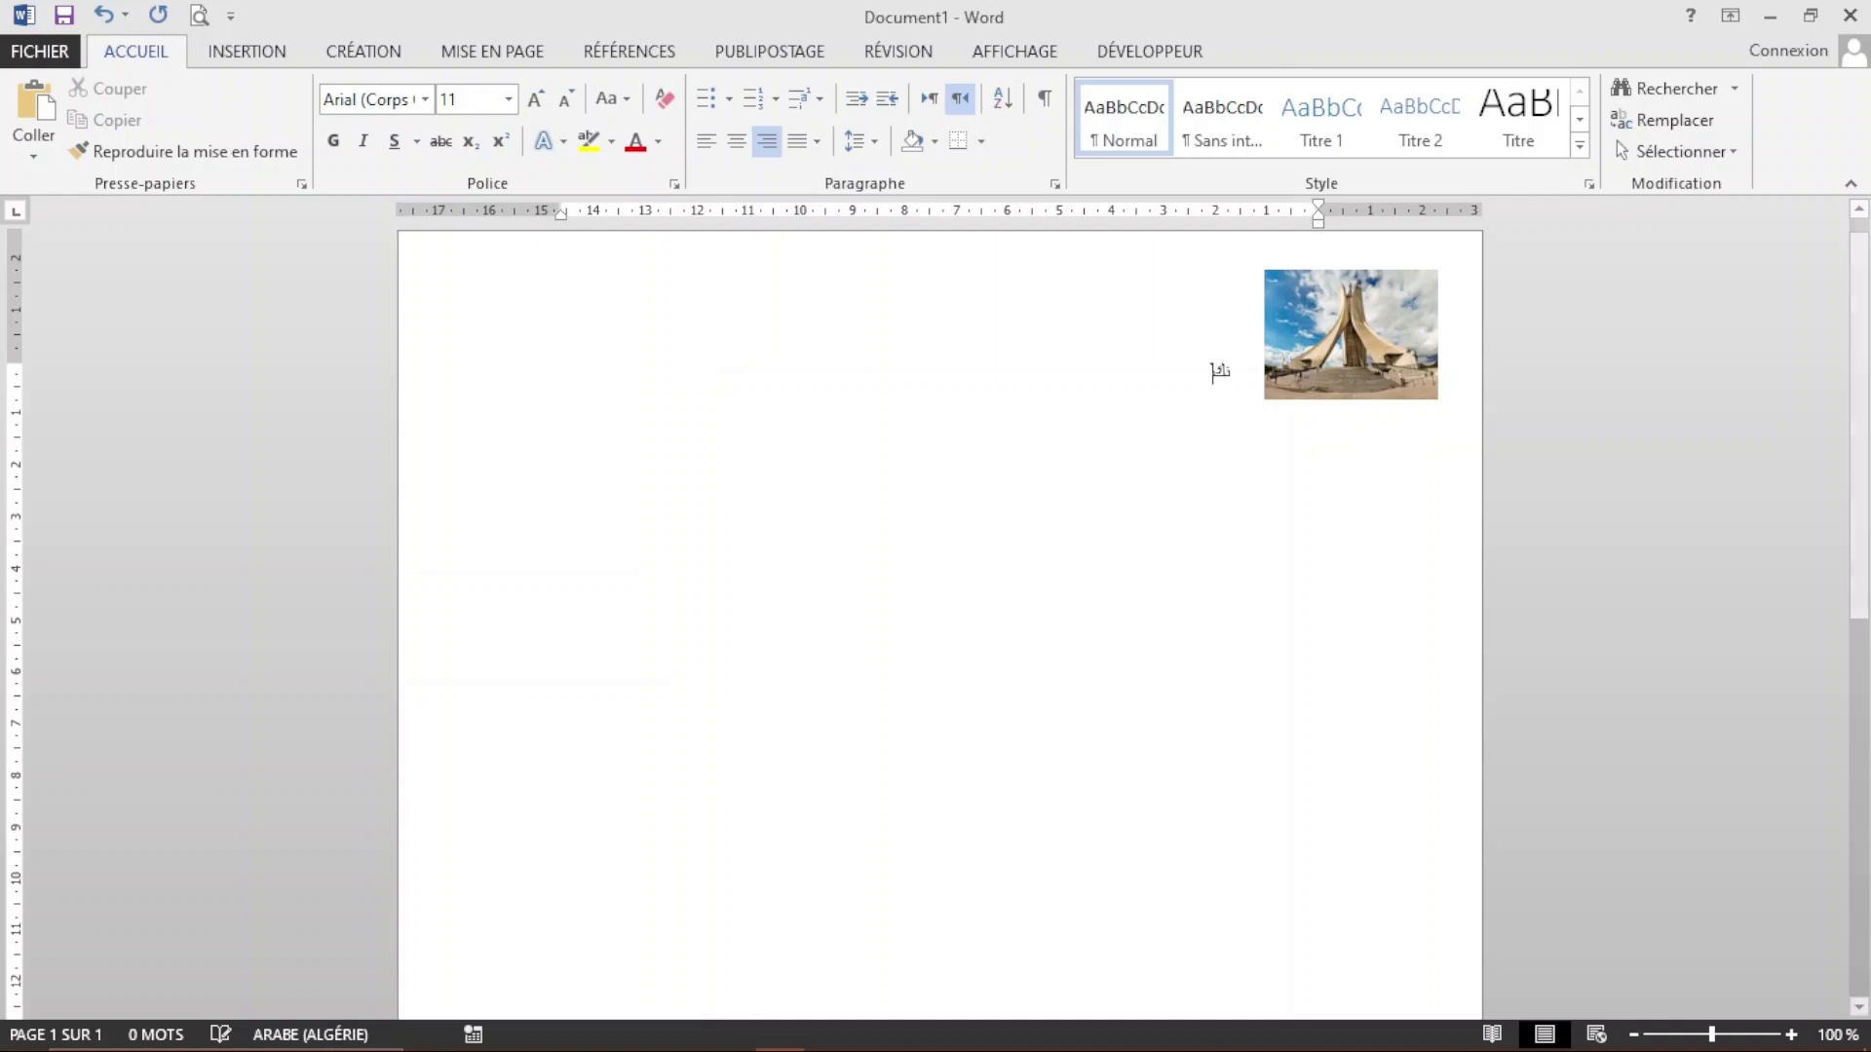
{"action": "type", "text": "تكسمنتسيكمسيكم نكيمسنيمسا"}
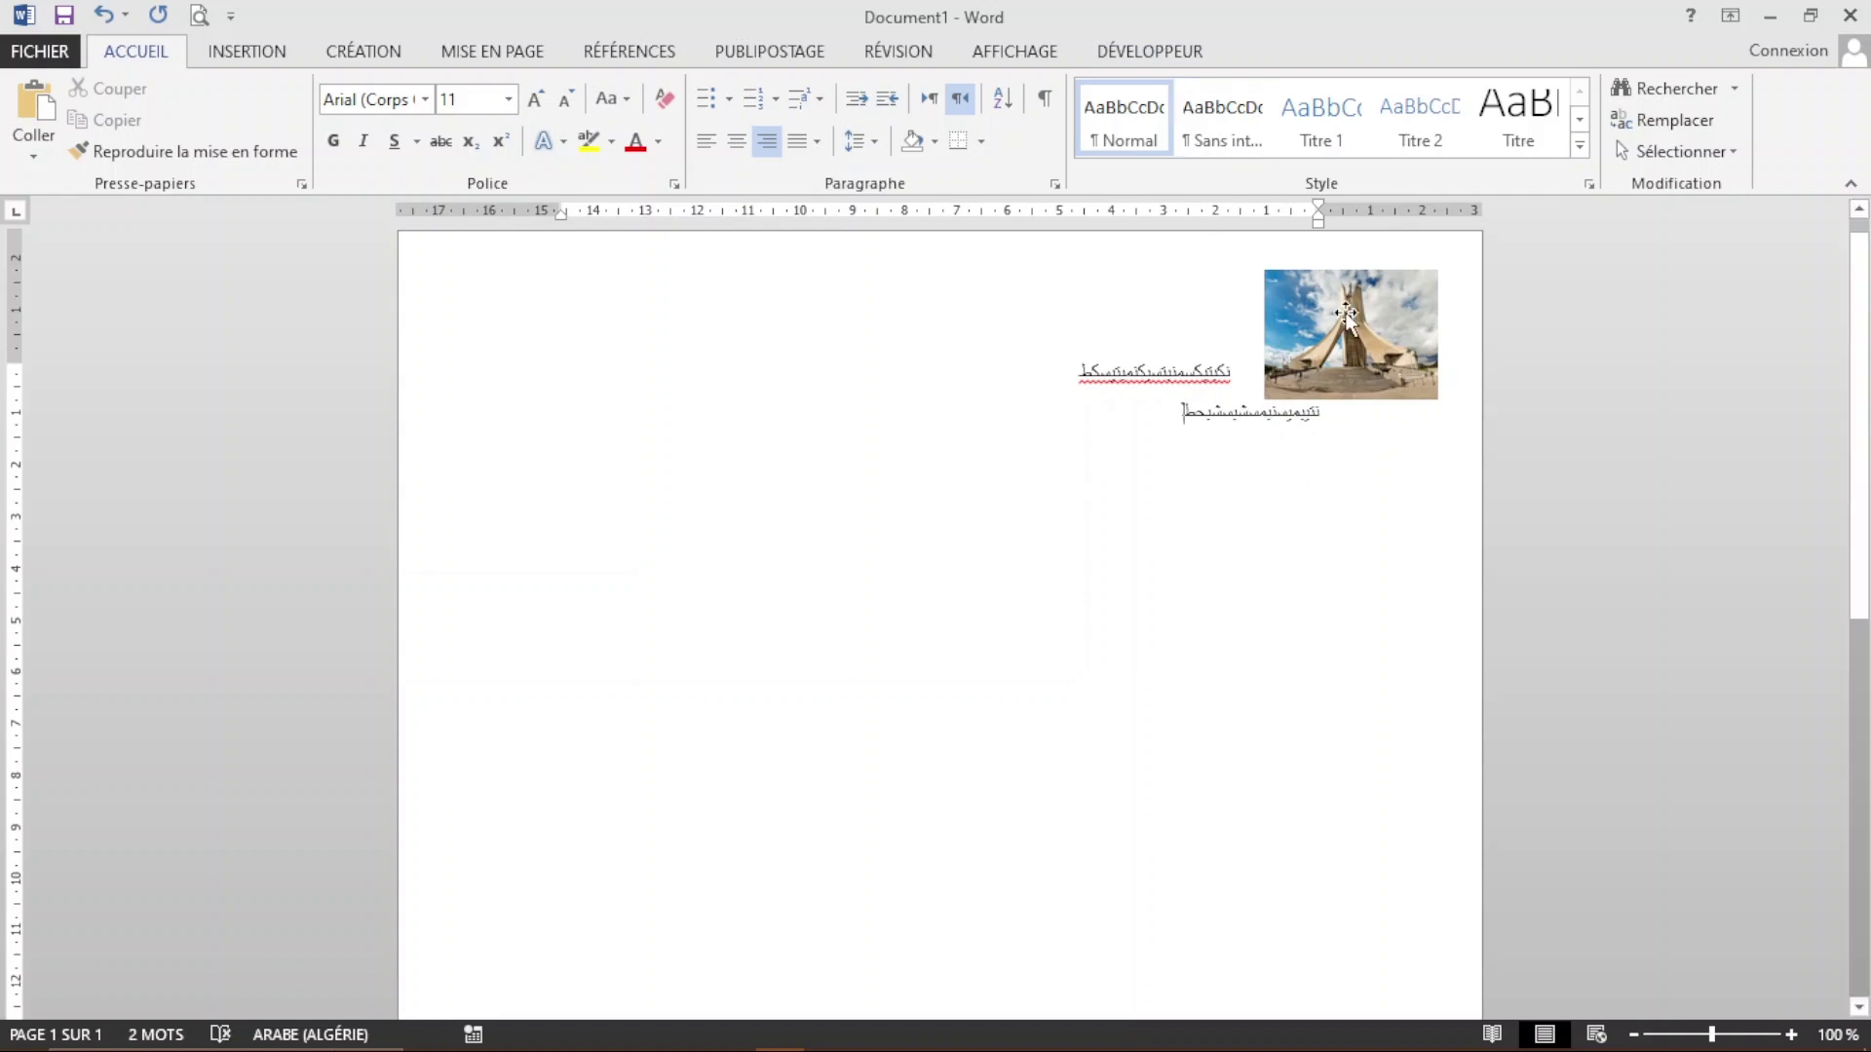
Step: Undo the Arabic text and the photo's shrinking and move, and enlarge the photo proportionally to about 14.63 cm wide
{"action": "left_click", "coordinate": [102, 15]}
{"action": "left_click", "coordinate": [102, 16]}
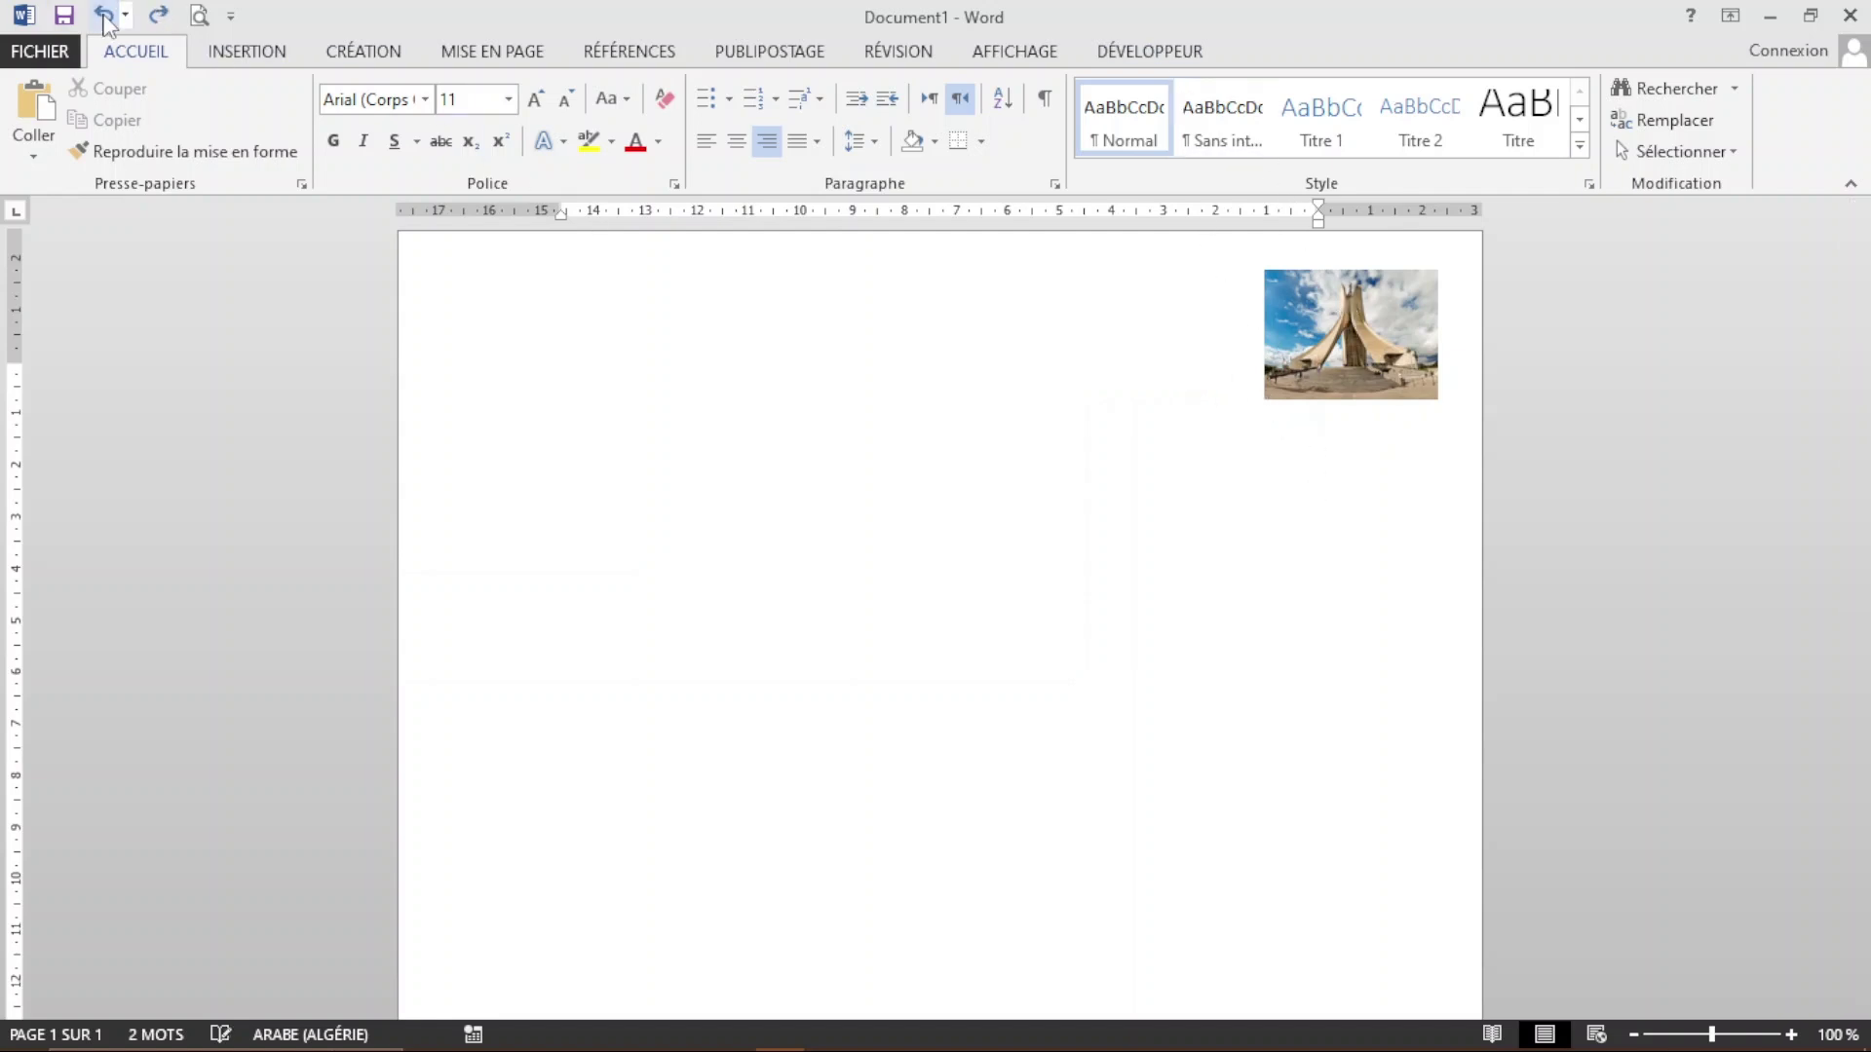
{"action": "left_click", "coordinate": [102, 15]}
{"action": "left_click", "coordinate": [103, 15]}
{"action": "left_click", "coordinate": [102, 15]}
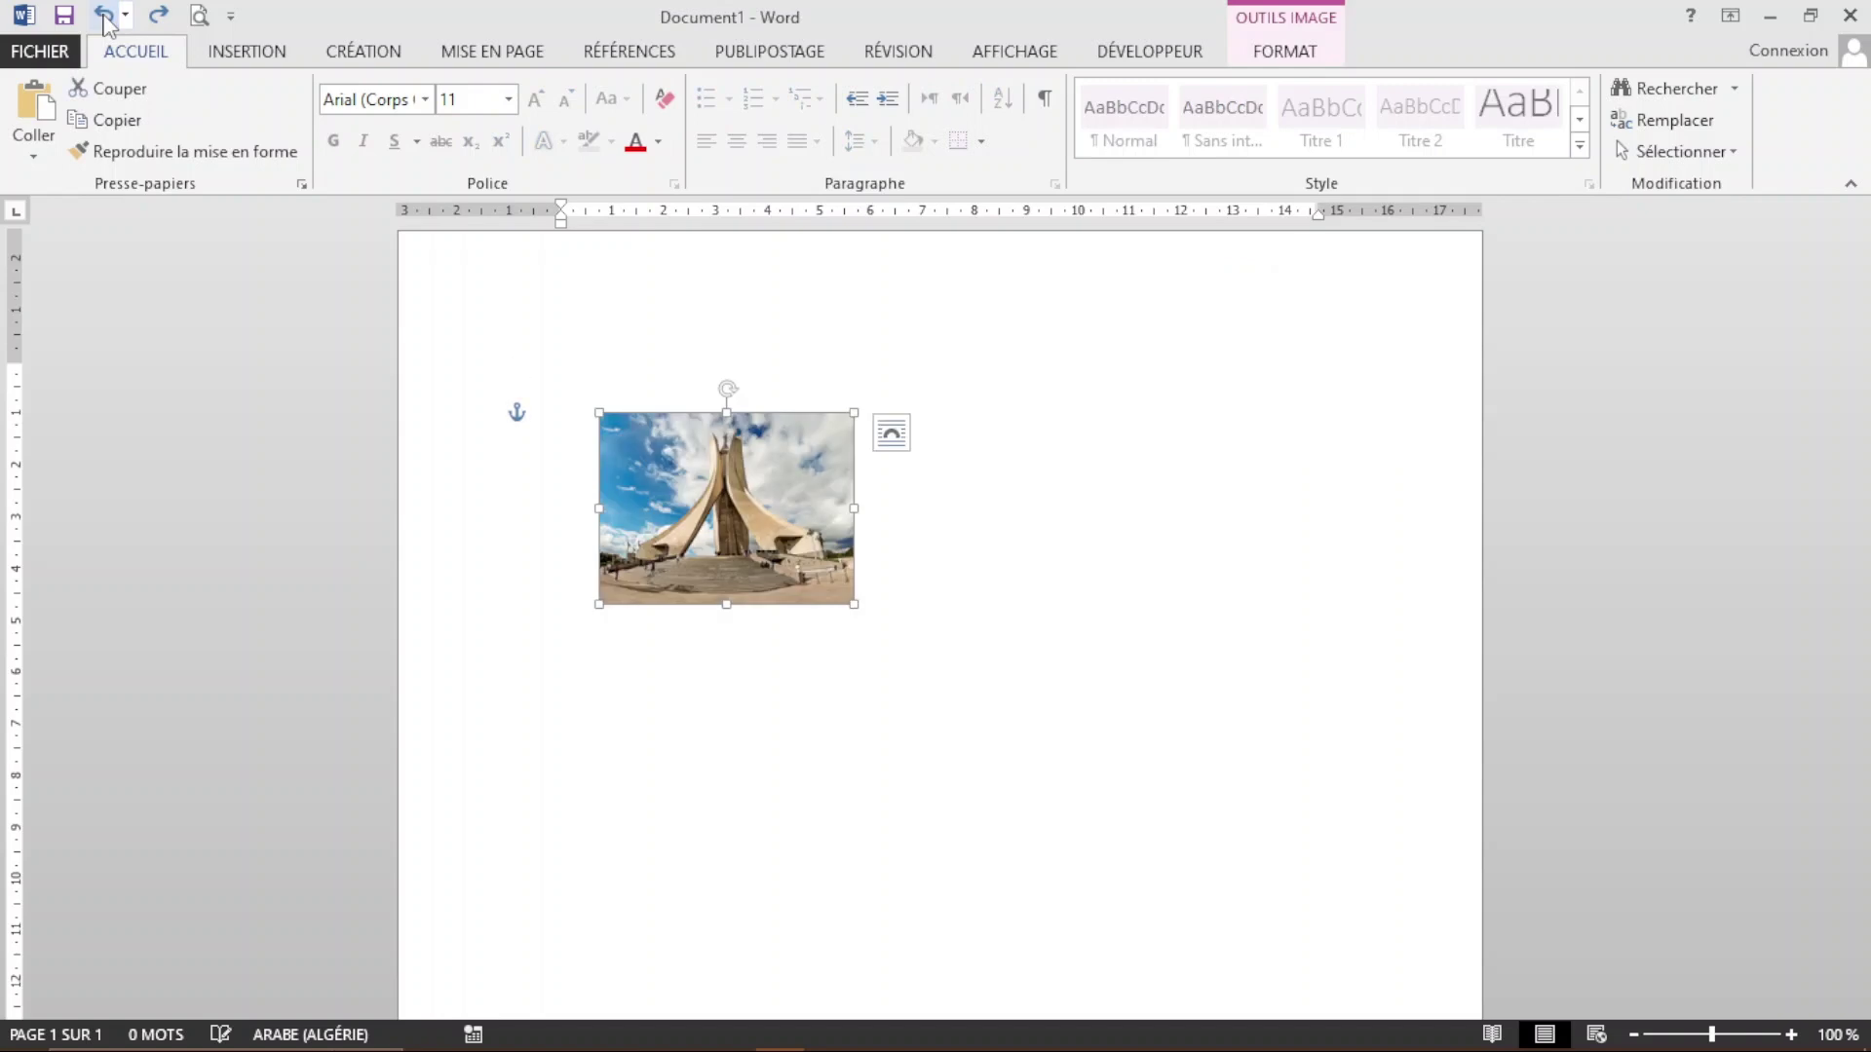
{"action": "left_click_drag", "start_coordinate": [853, 604], "coordinate": [1357, 844]}
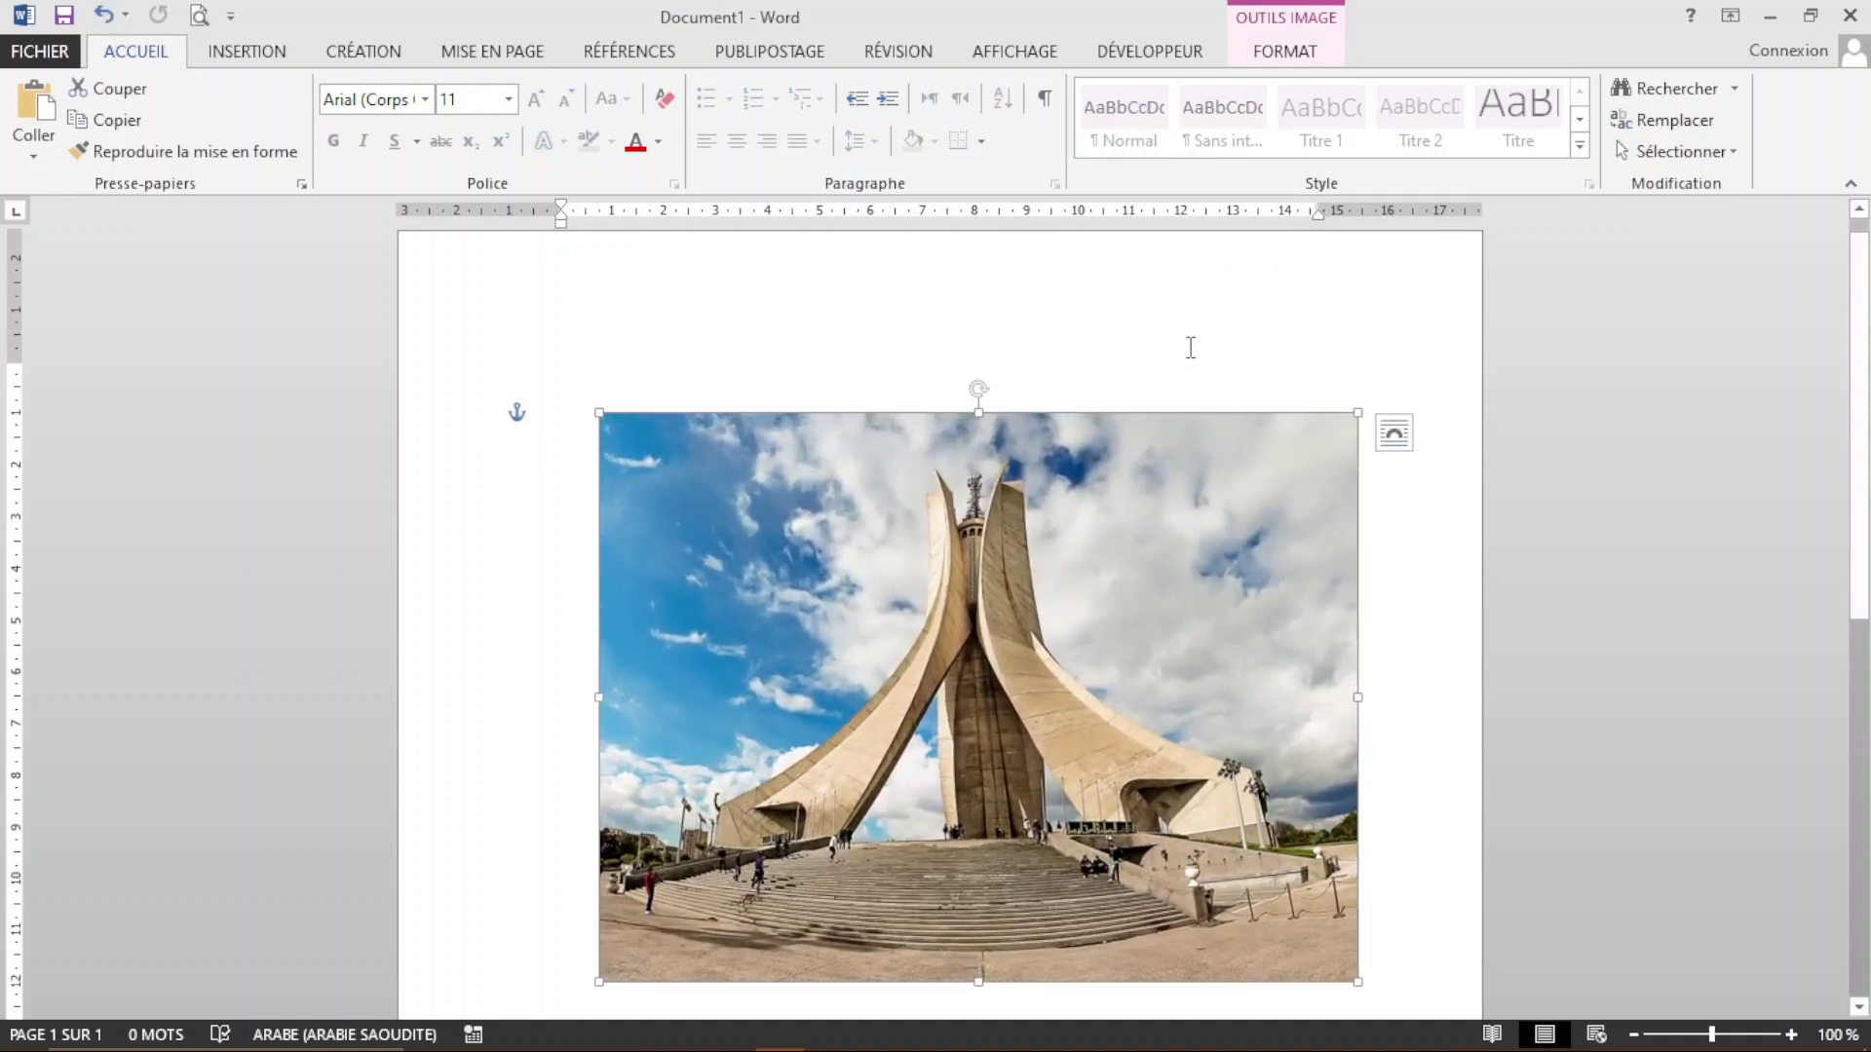
{"action": "scroll", "coordinate": [1190, 347], "scroll_direction": "down", "scroll_amount": 2}
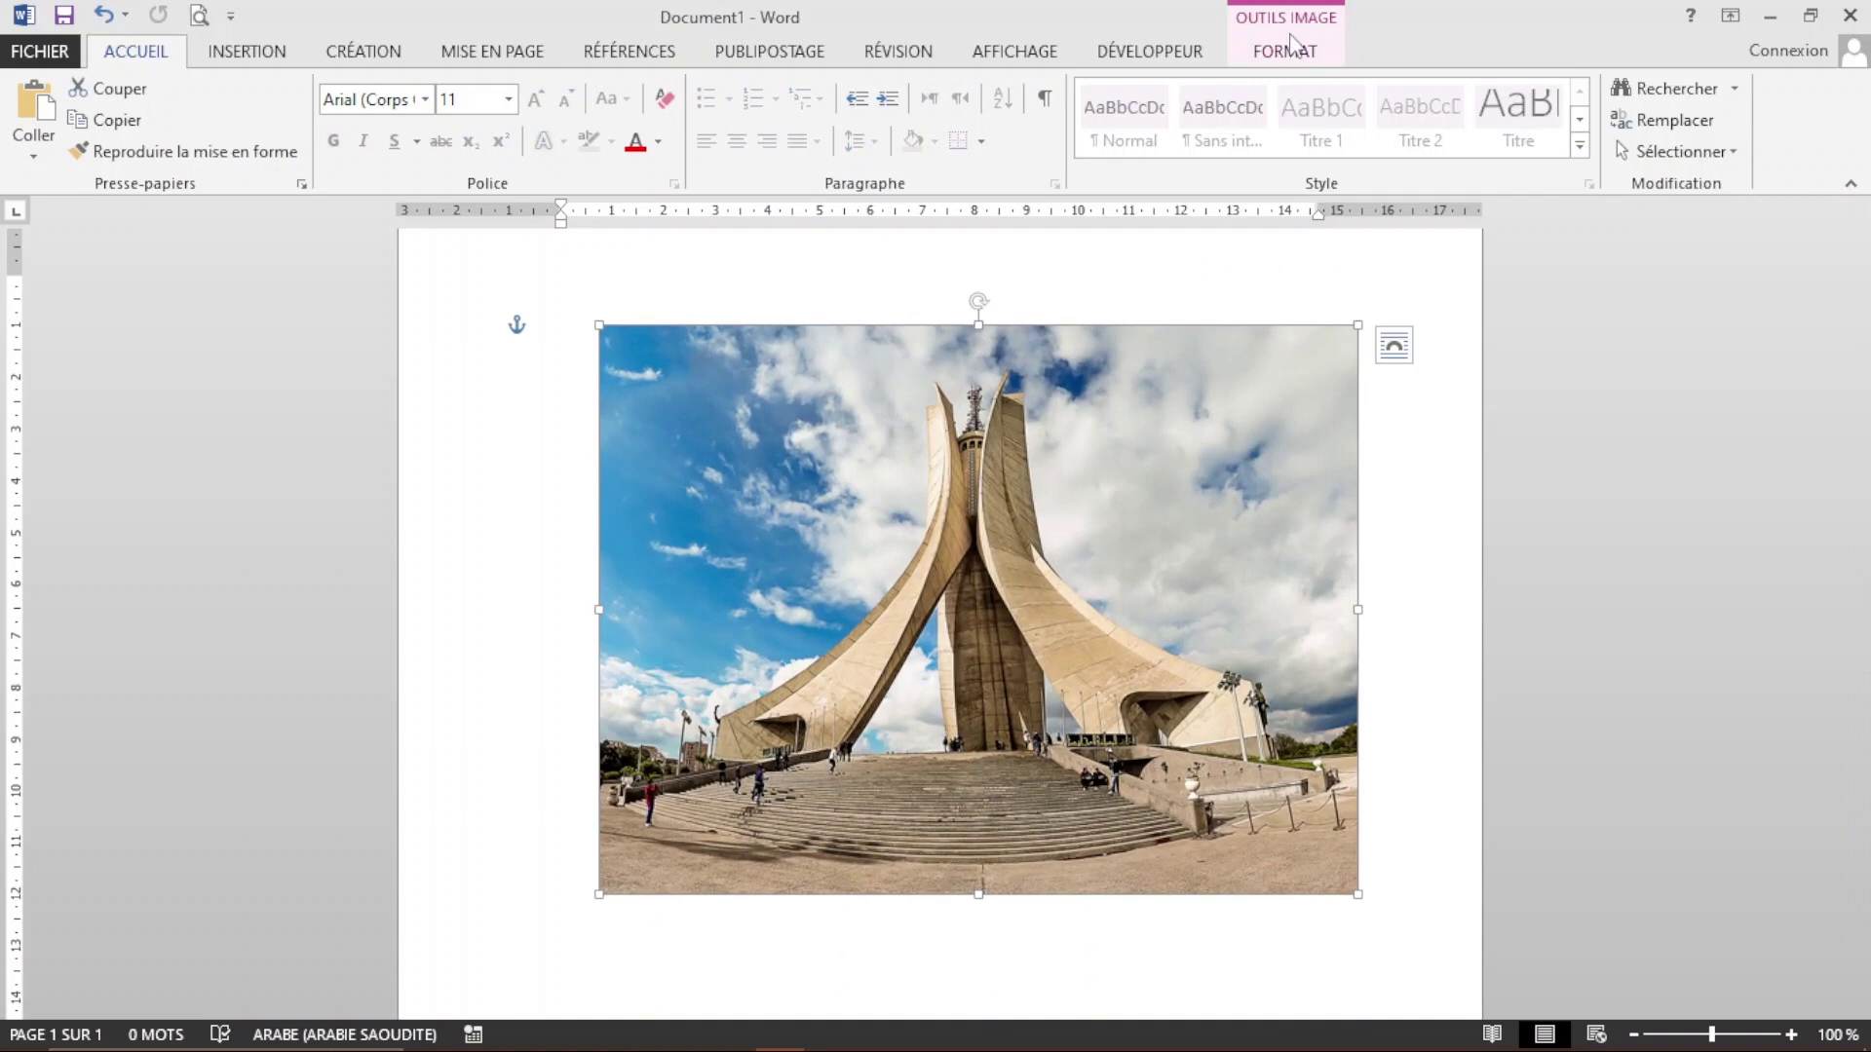
Step: Remove the photo's background with the automatic selection and keep the changes
{"action": "left_click", "coordinate": [1292, 44]}
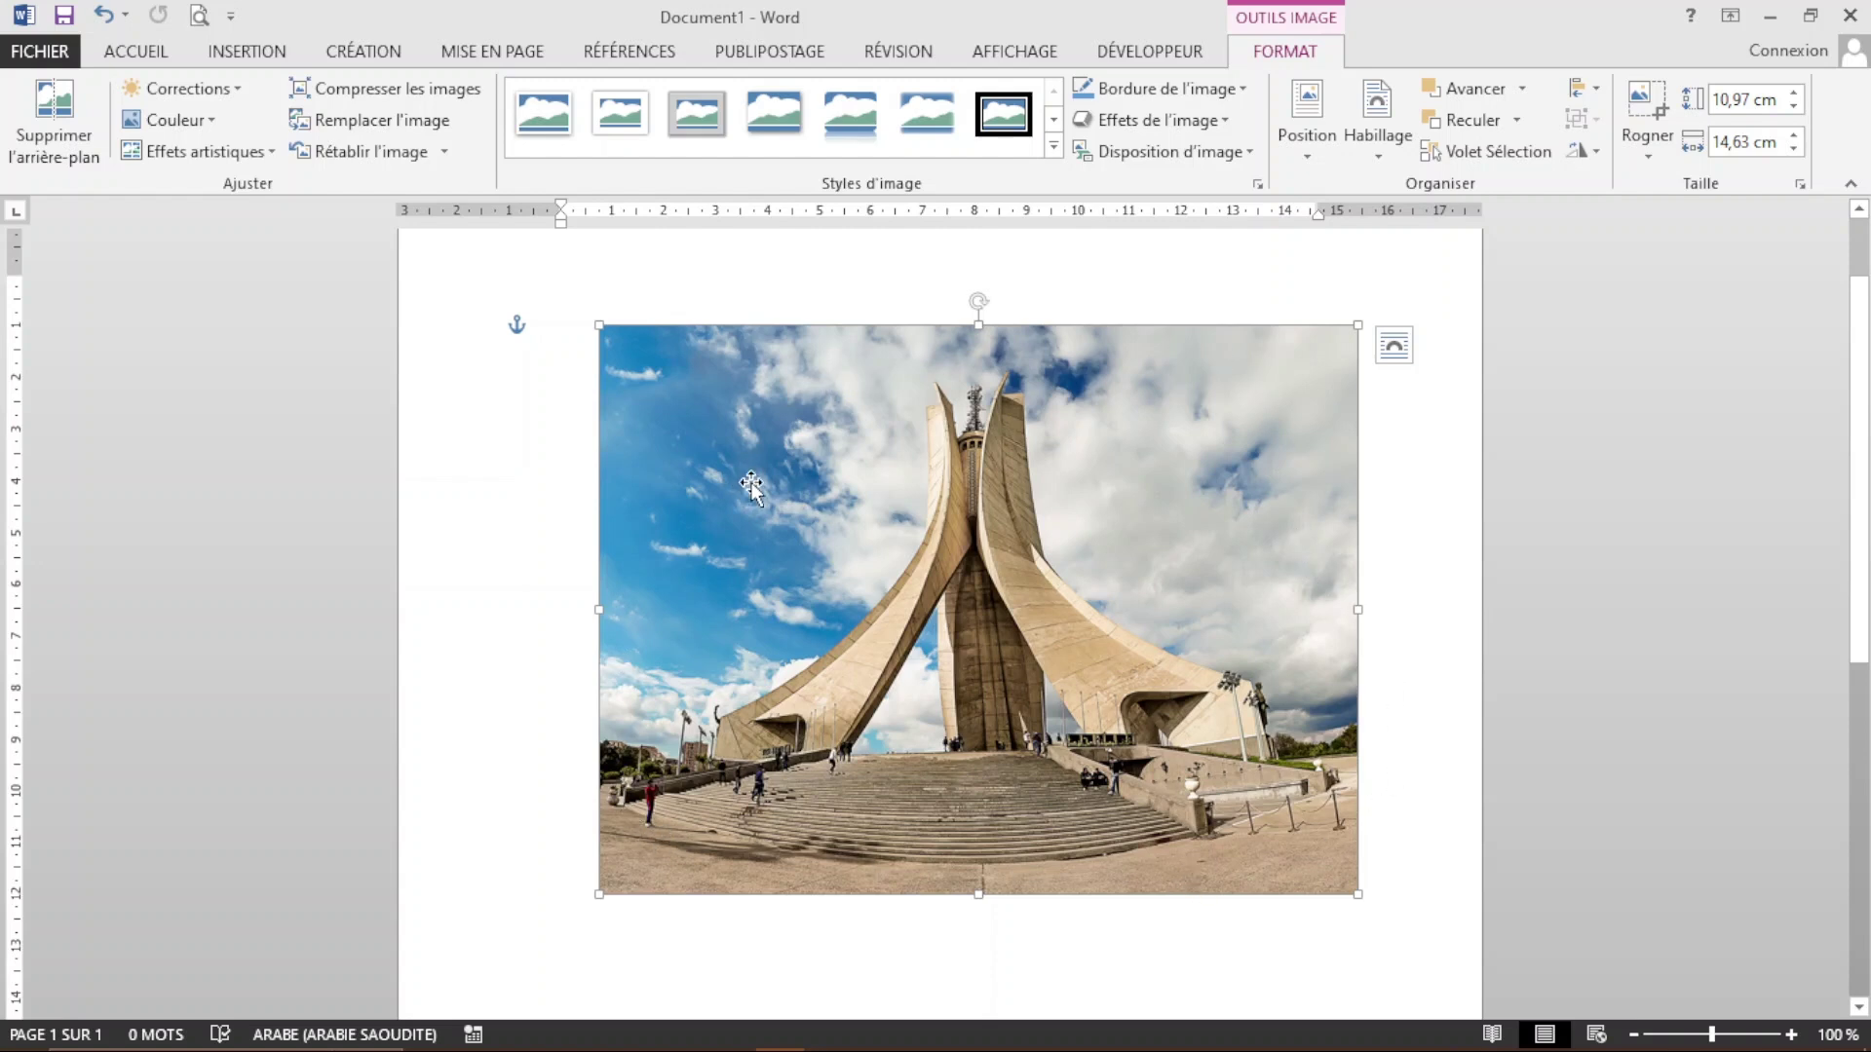
{"action": "left_click", "coordinate": [61, 105]}
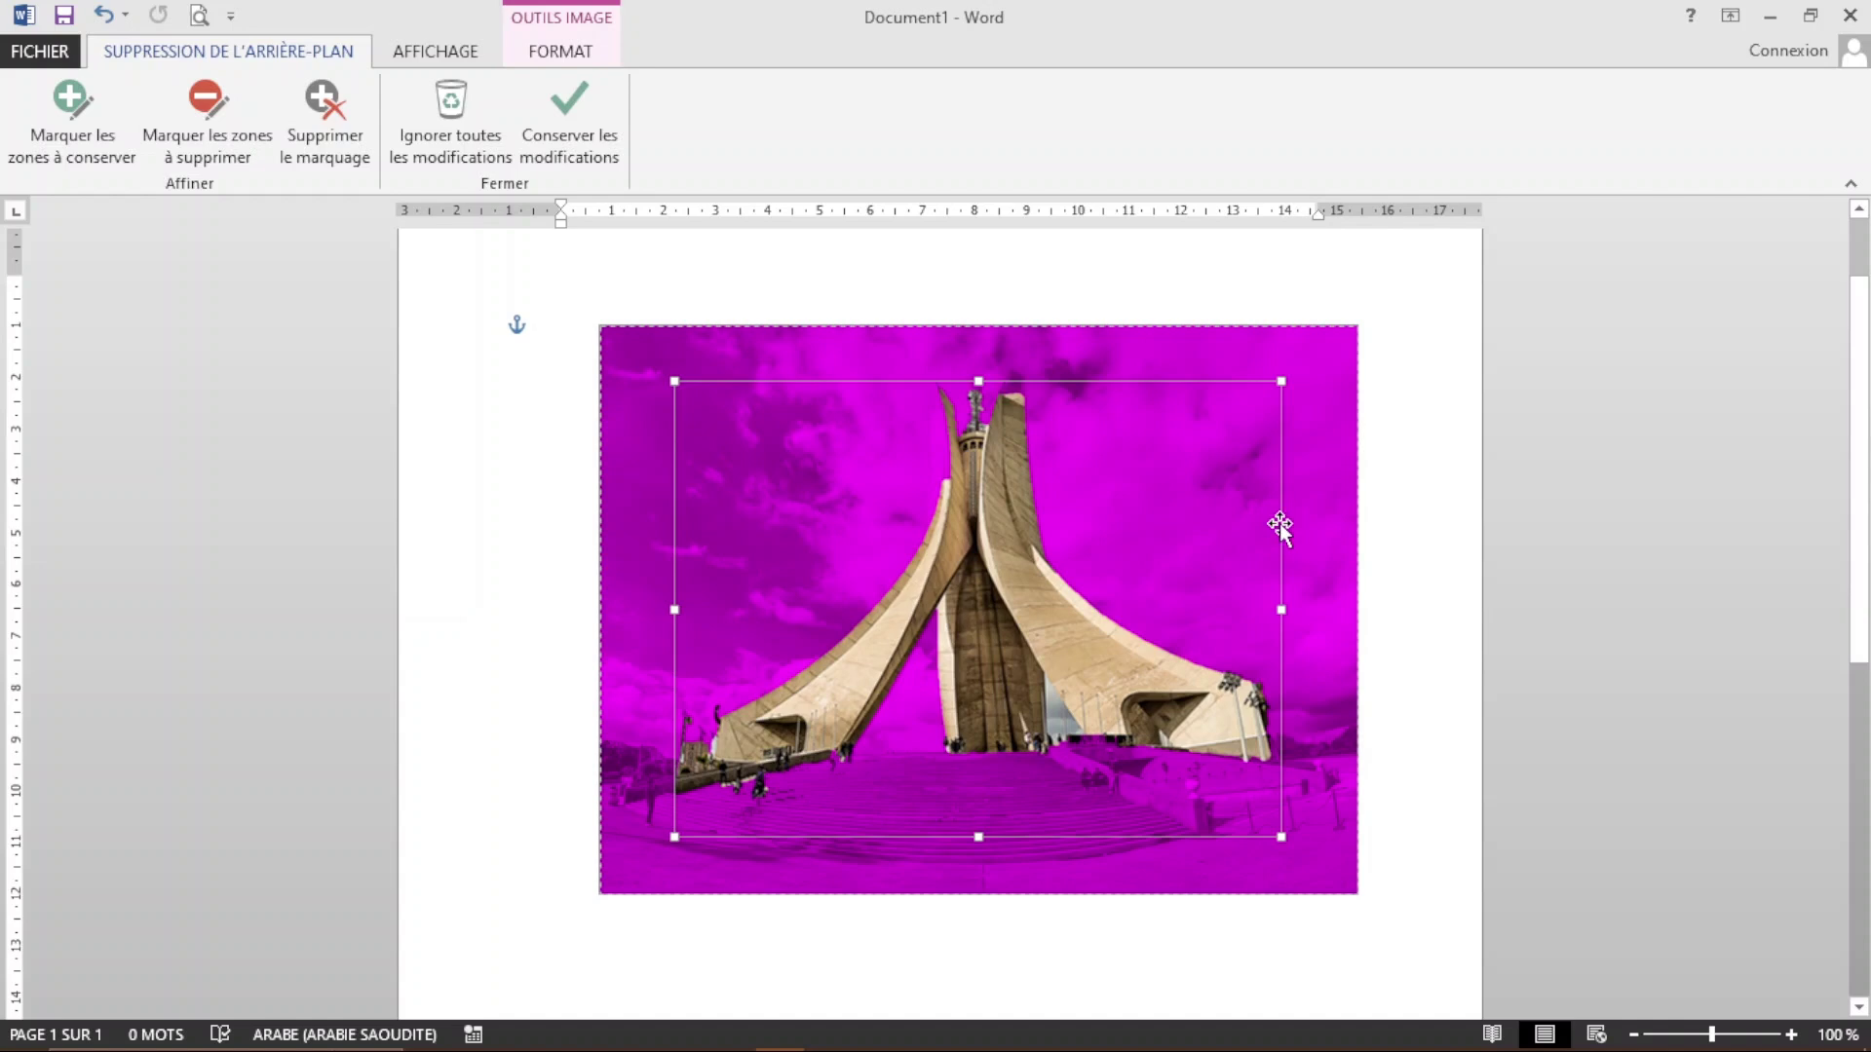
{"action": "left_click", "coordinate": [567, 109]}
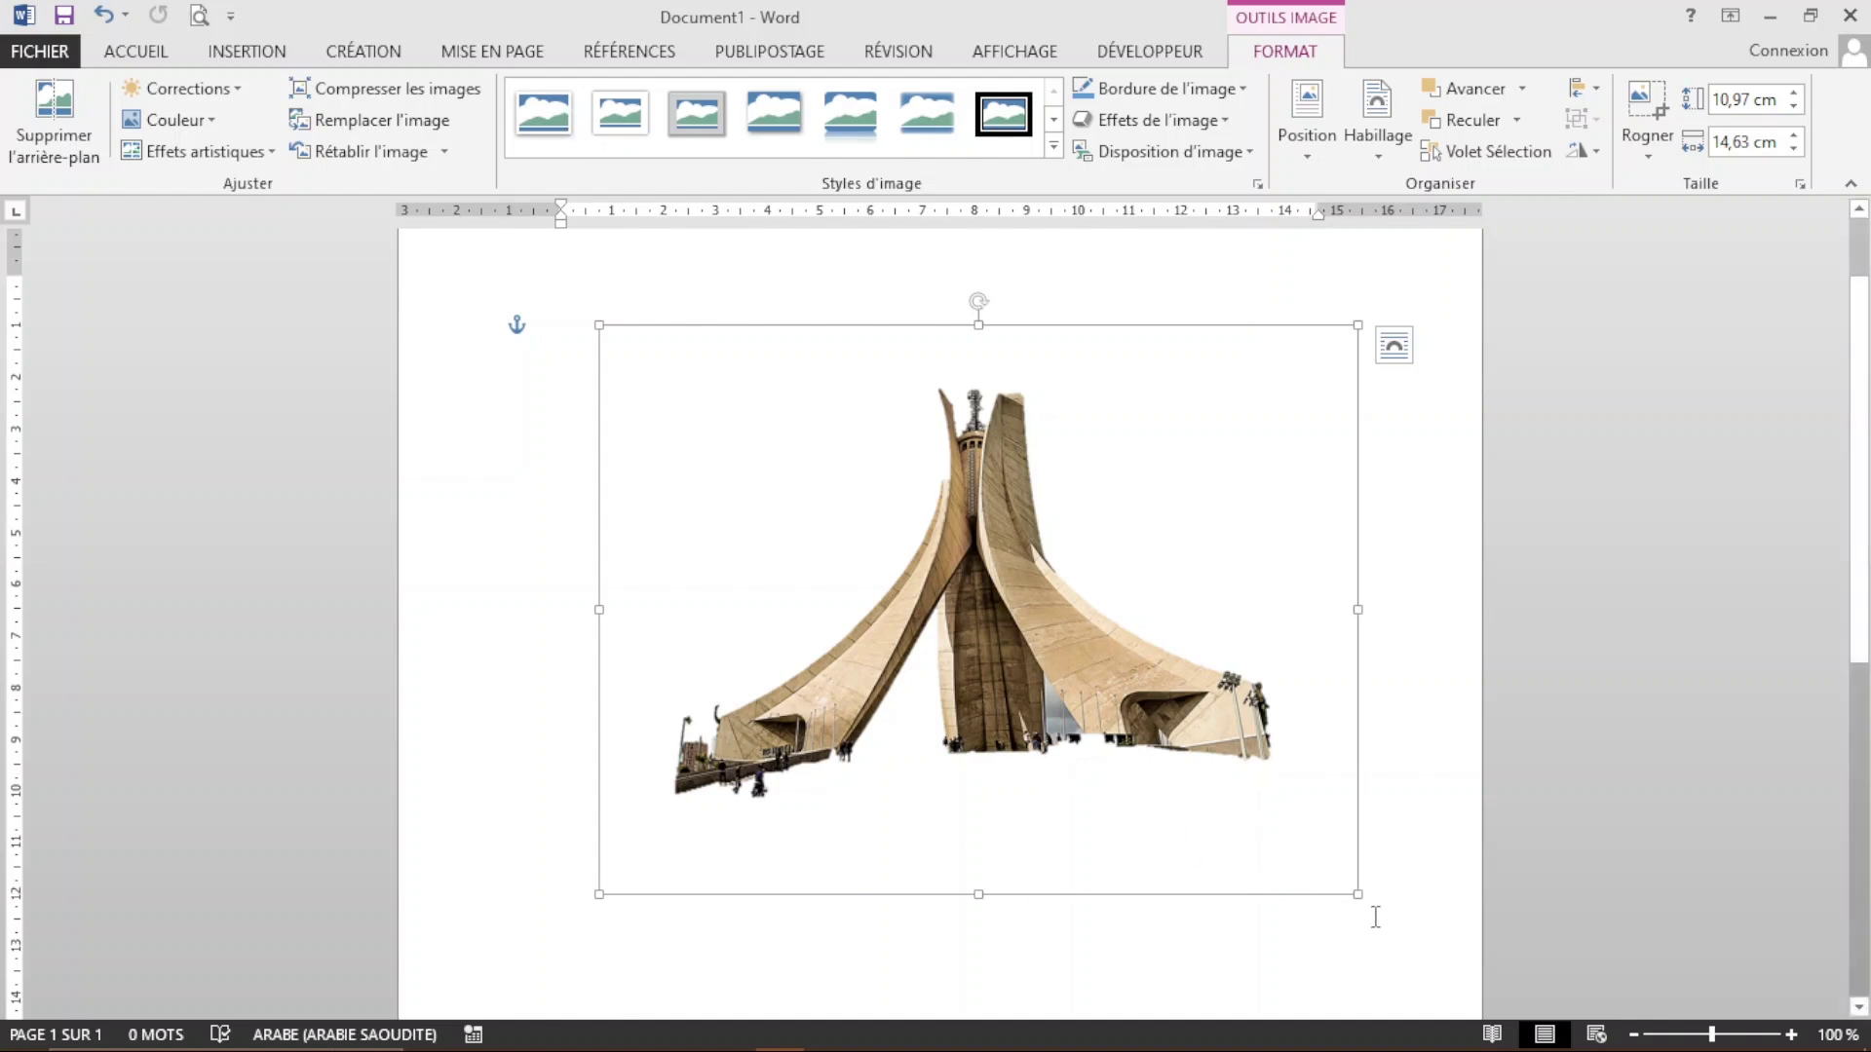
Step: Shrink the cut-out monument picture proportionally to about 5 cm wide, deselect it, and undo the resizing
{"action": "left_click_drag", "start_coordinate": [1359, 894], "coordinate": [698, 517]}
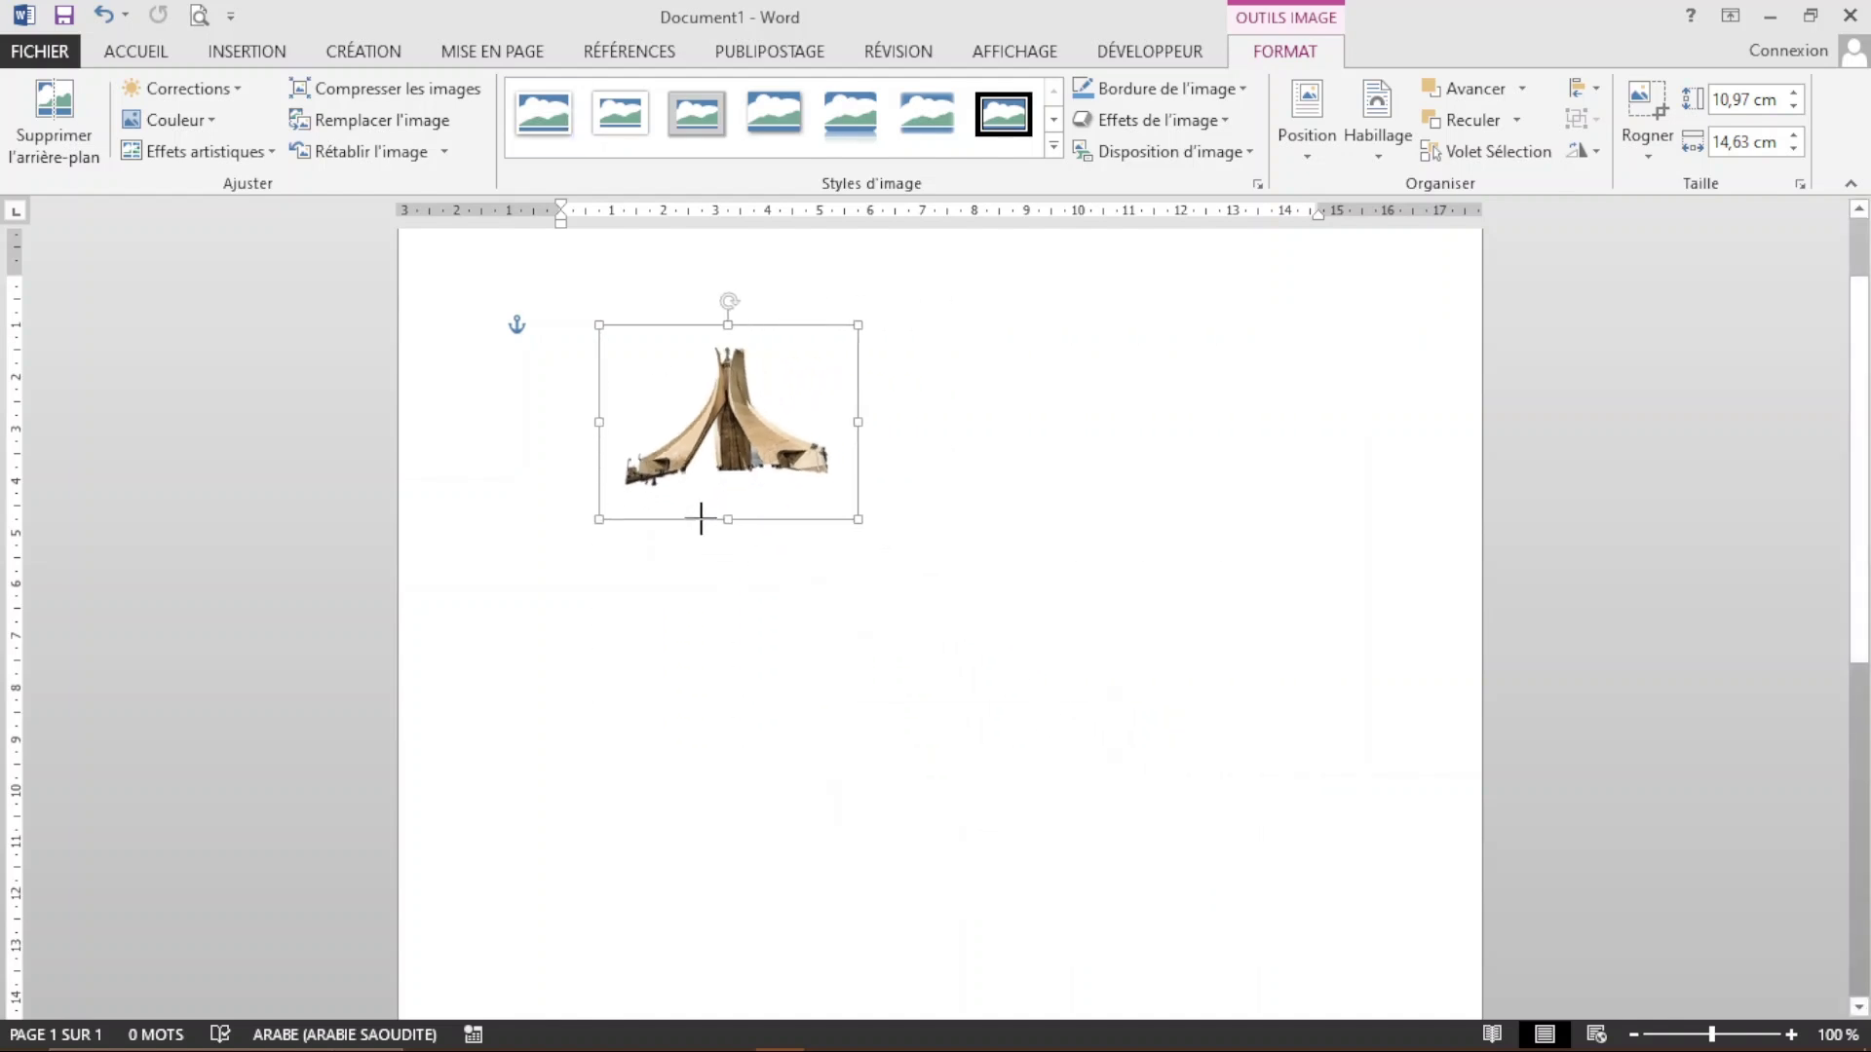
{"action": "left_click", "coordinate": [1123, 439]}
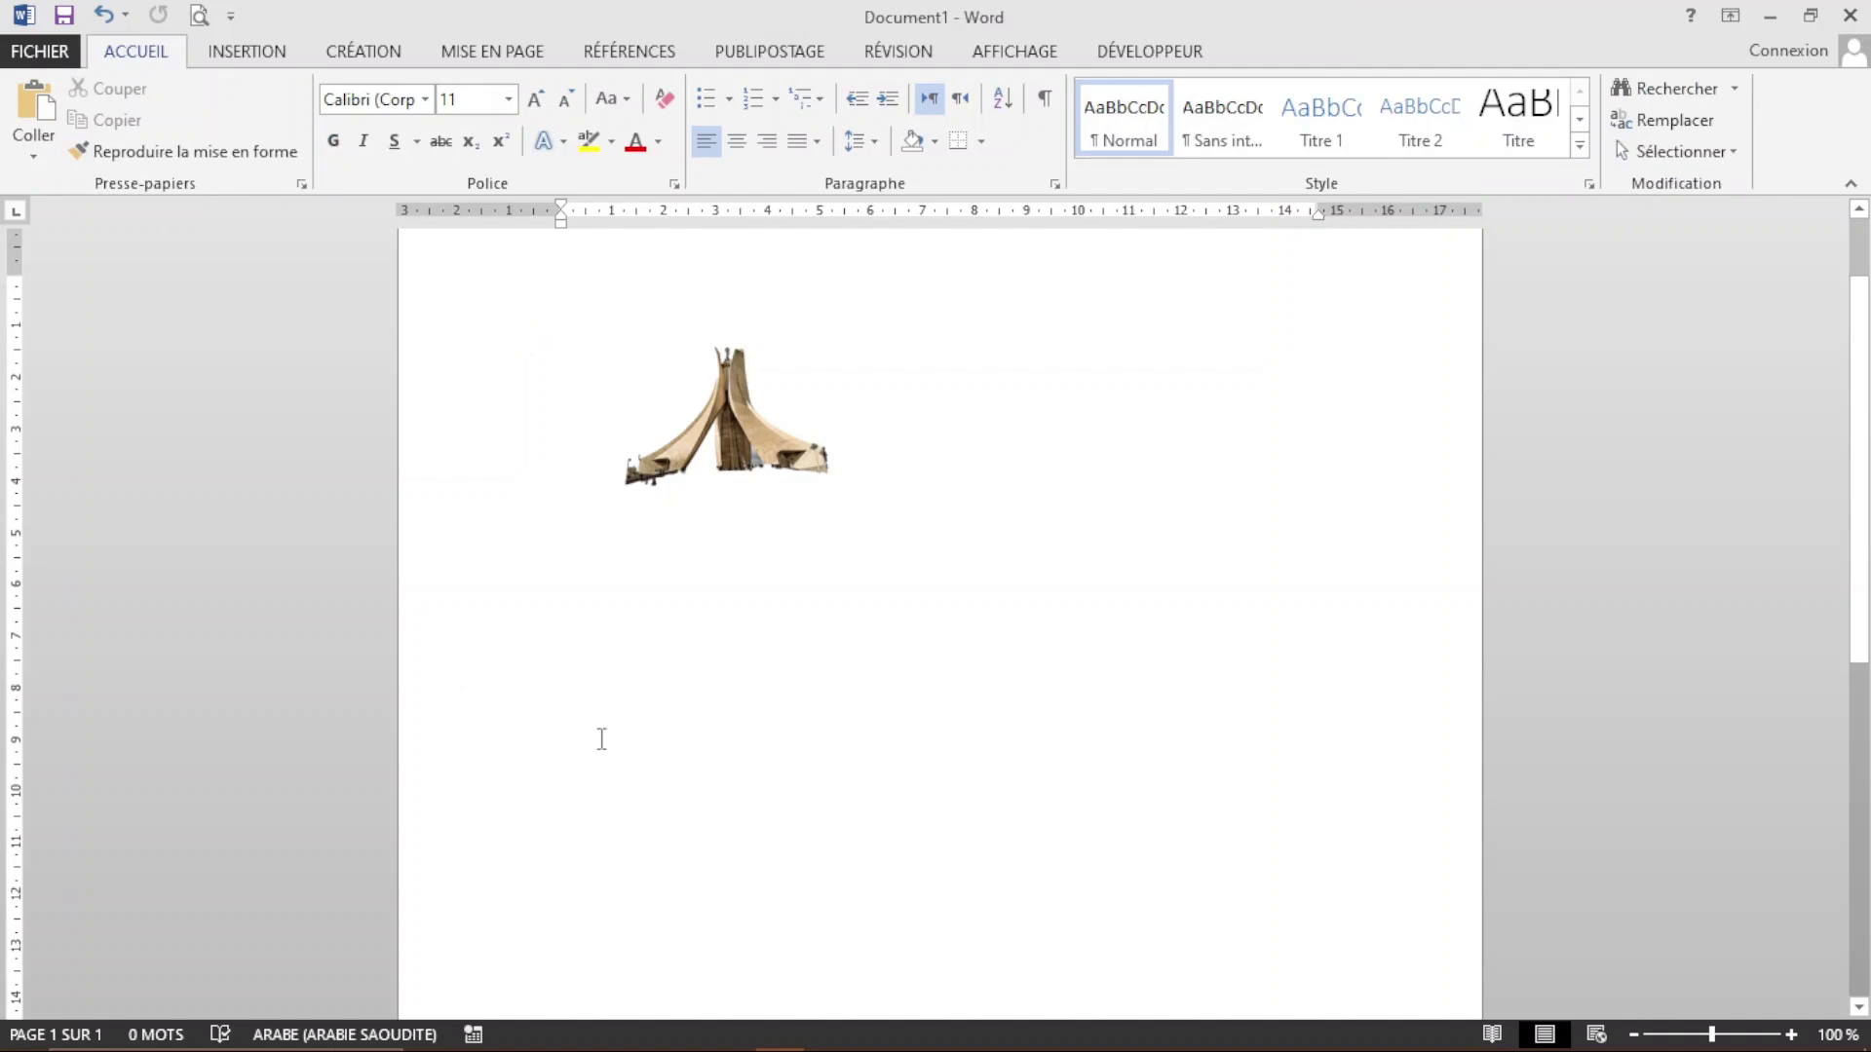
{"action": "left_click", "coordinate": [103, 15]}
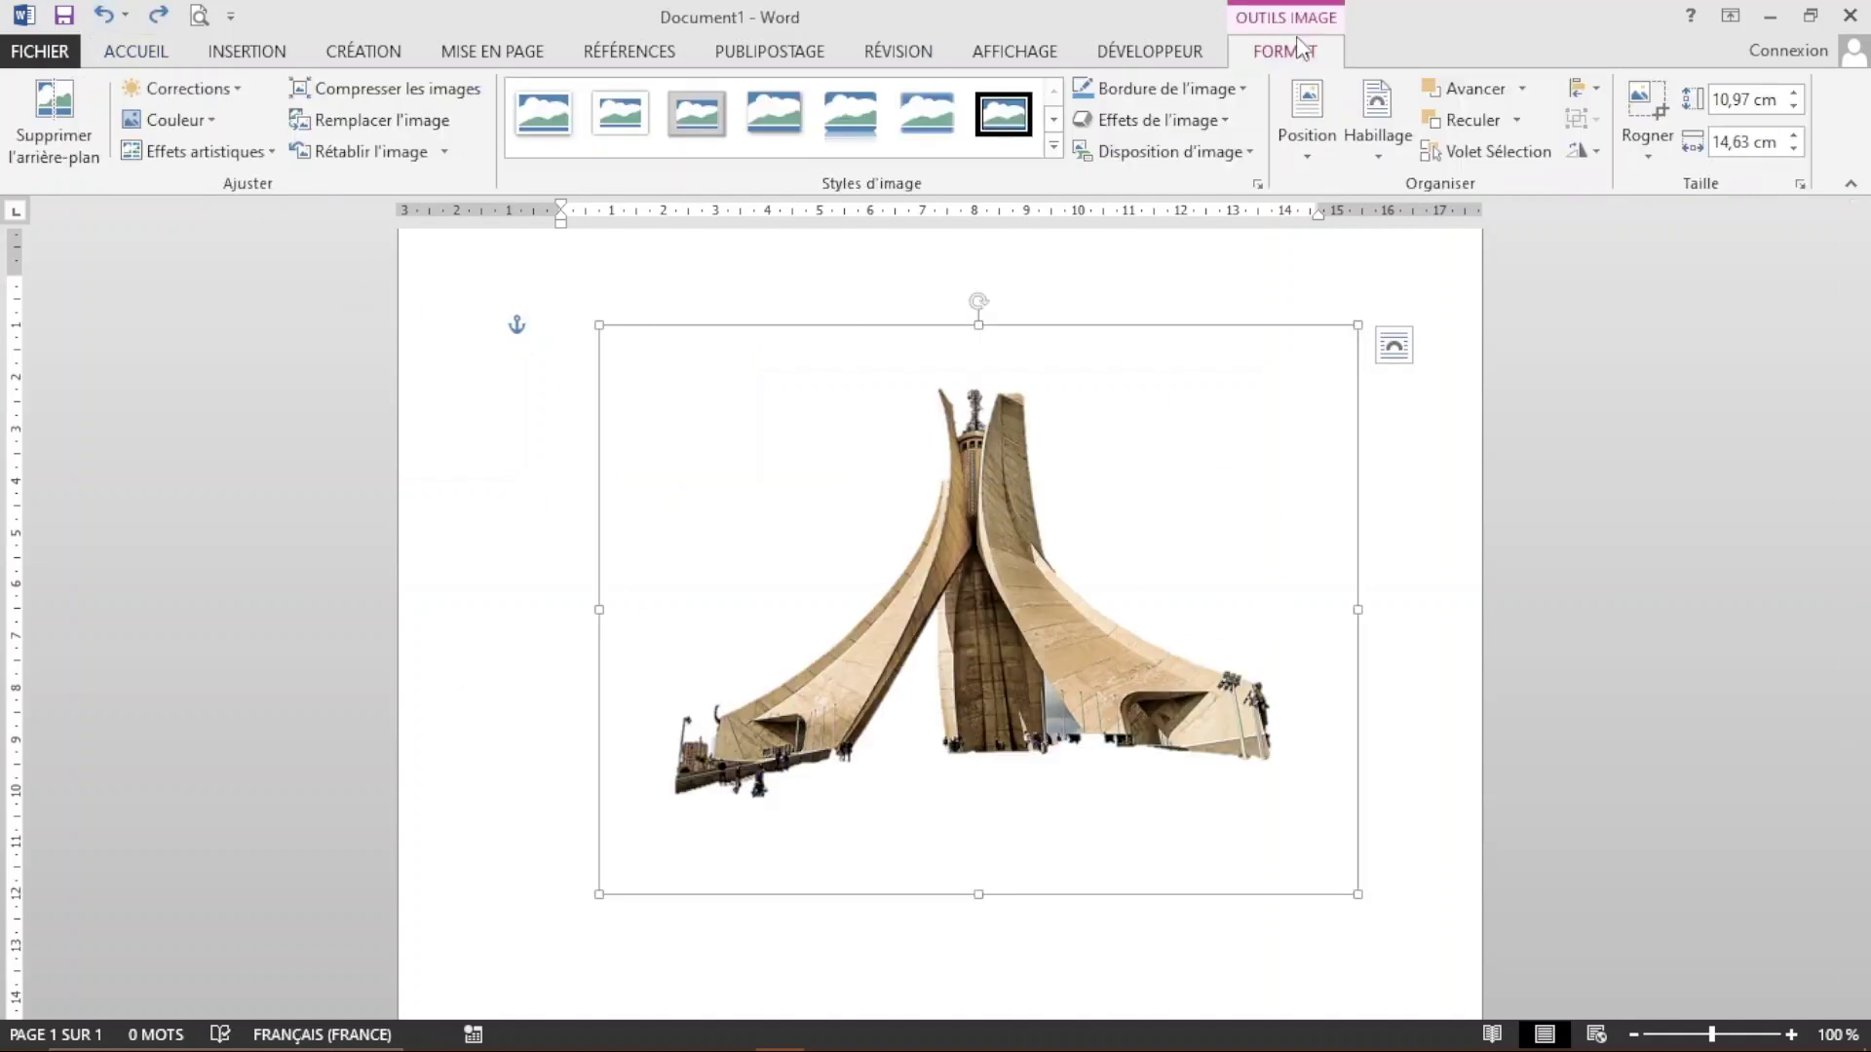
Step: Undo the background removal to restore the original photo, and remove the background again with the automatic selection
{"action": "left_click", "coordinate": [51, 121]}
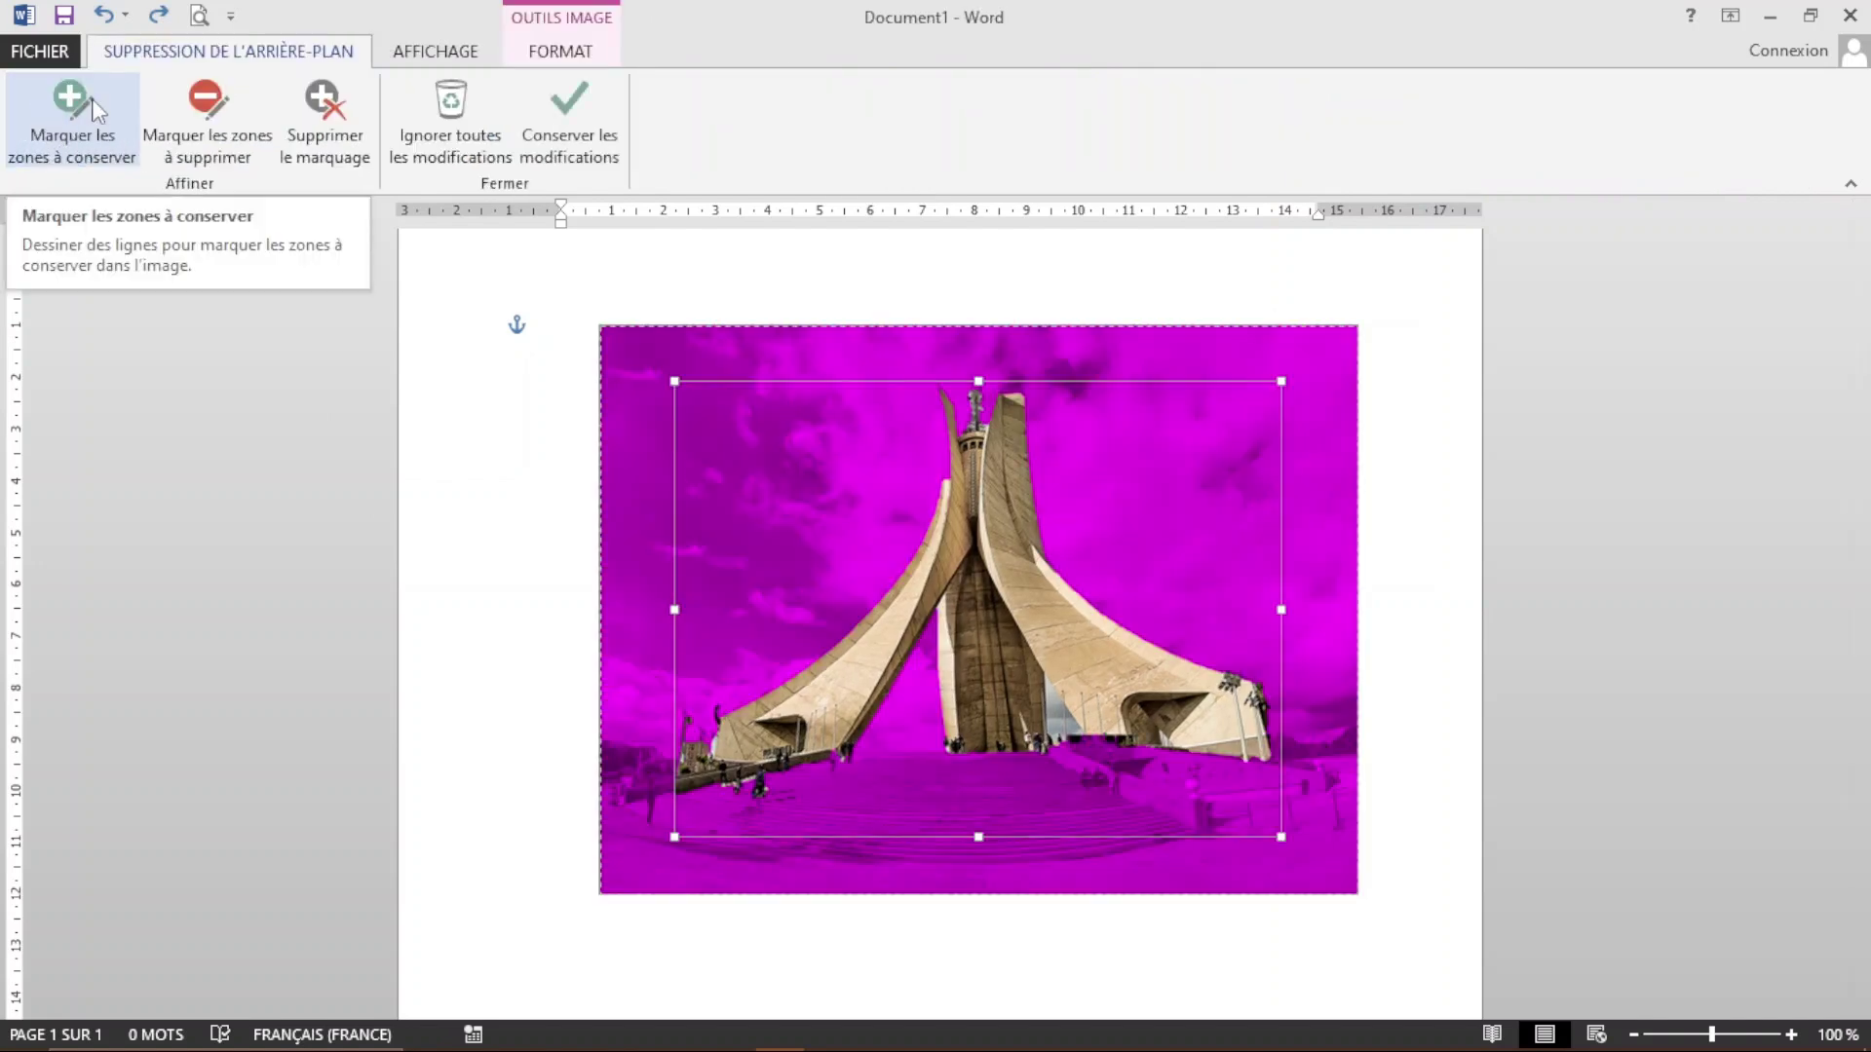
{"action": "left_click", "coordinate": [106, 14]}
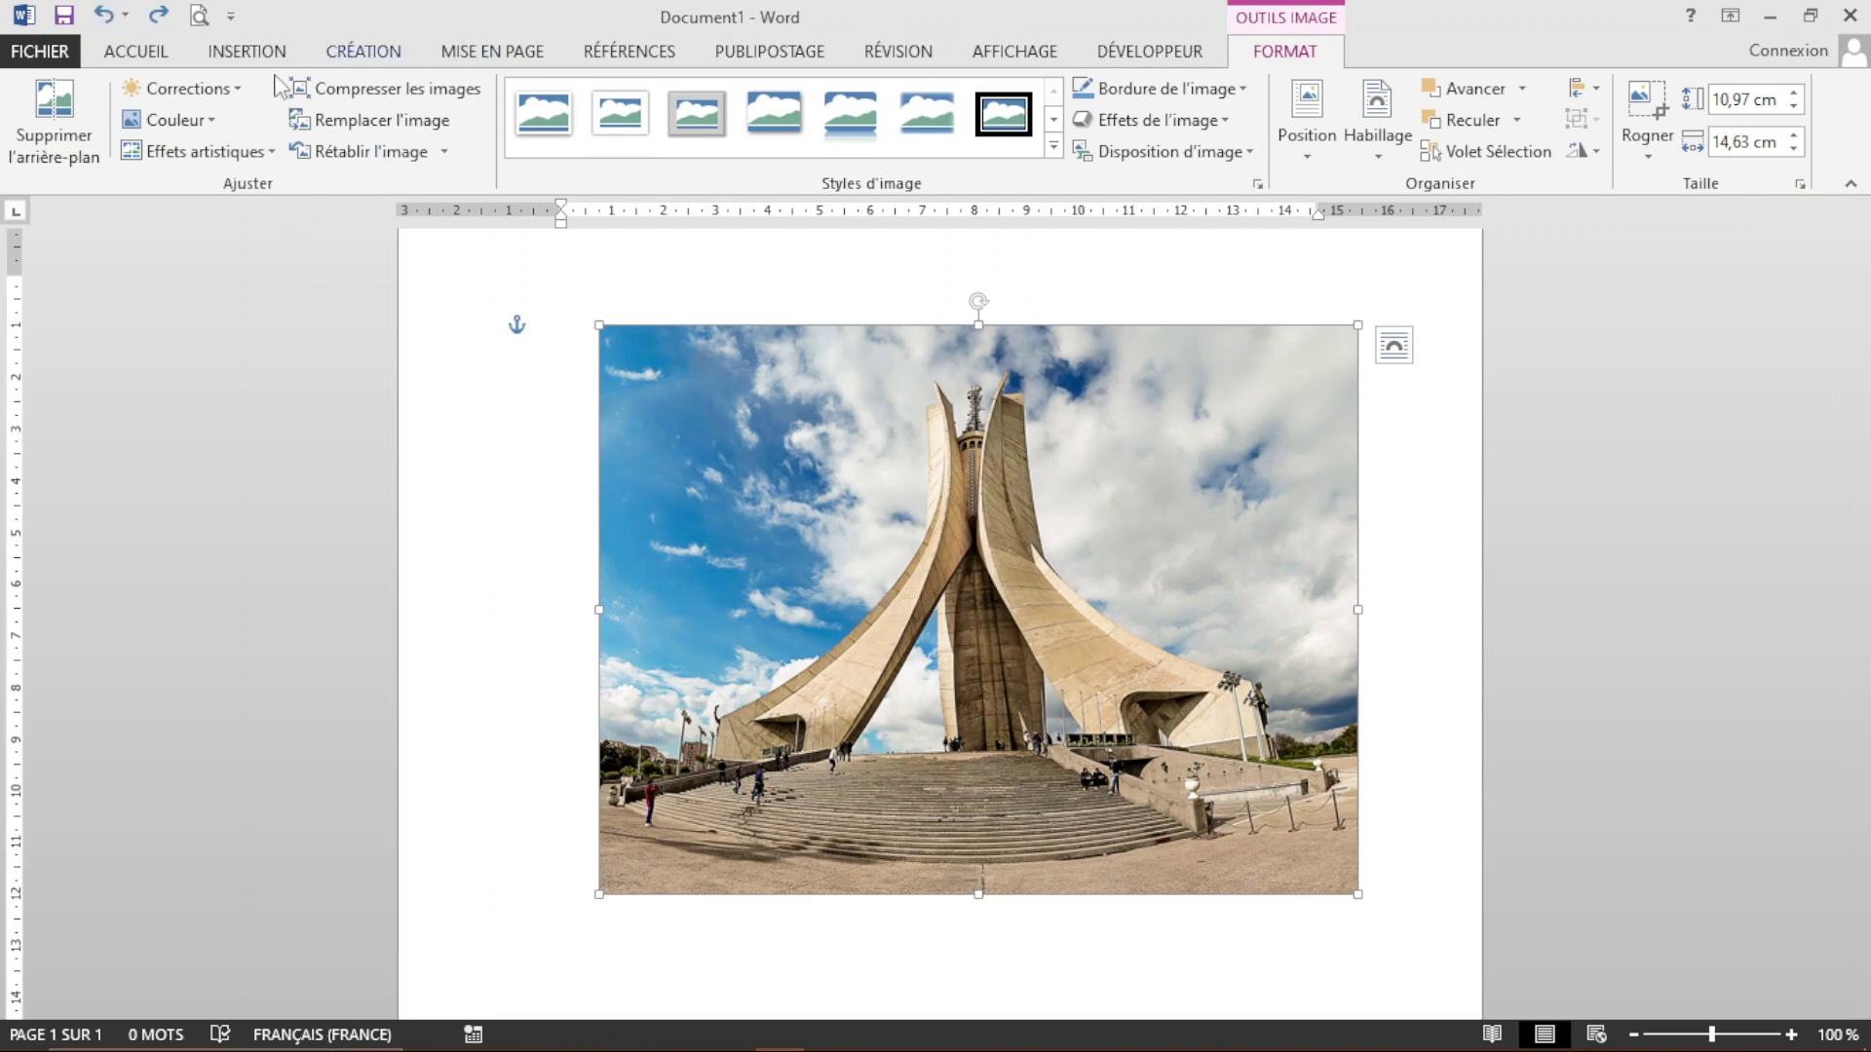
{"action": "left_click", "coordinate": [31, 114]}
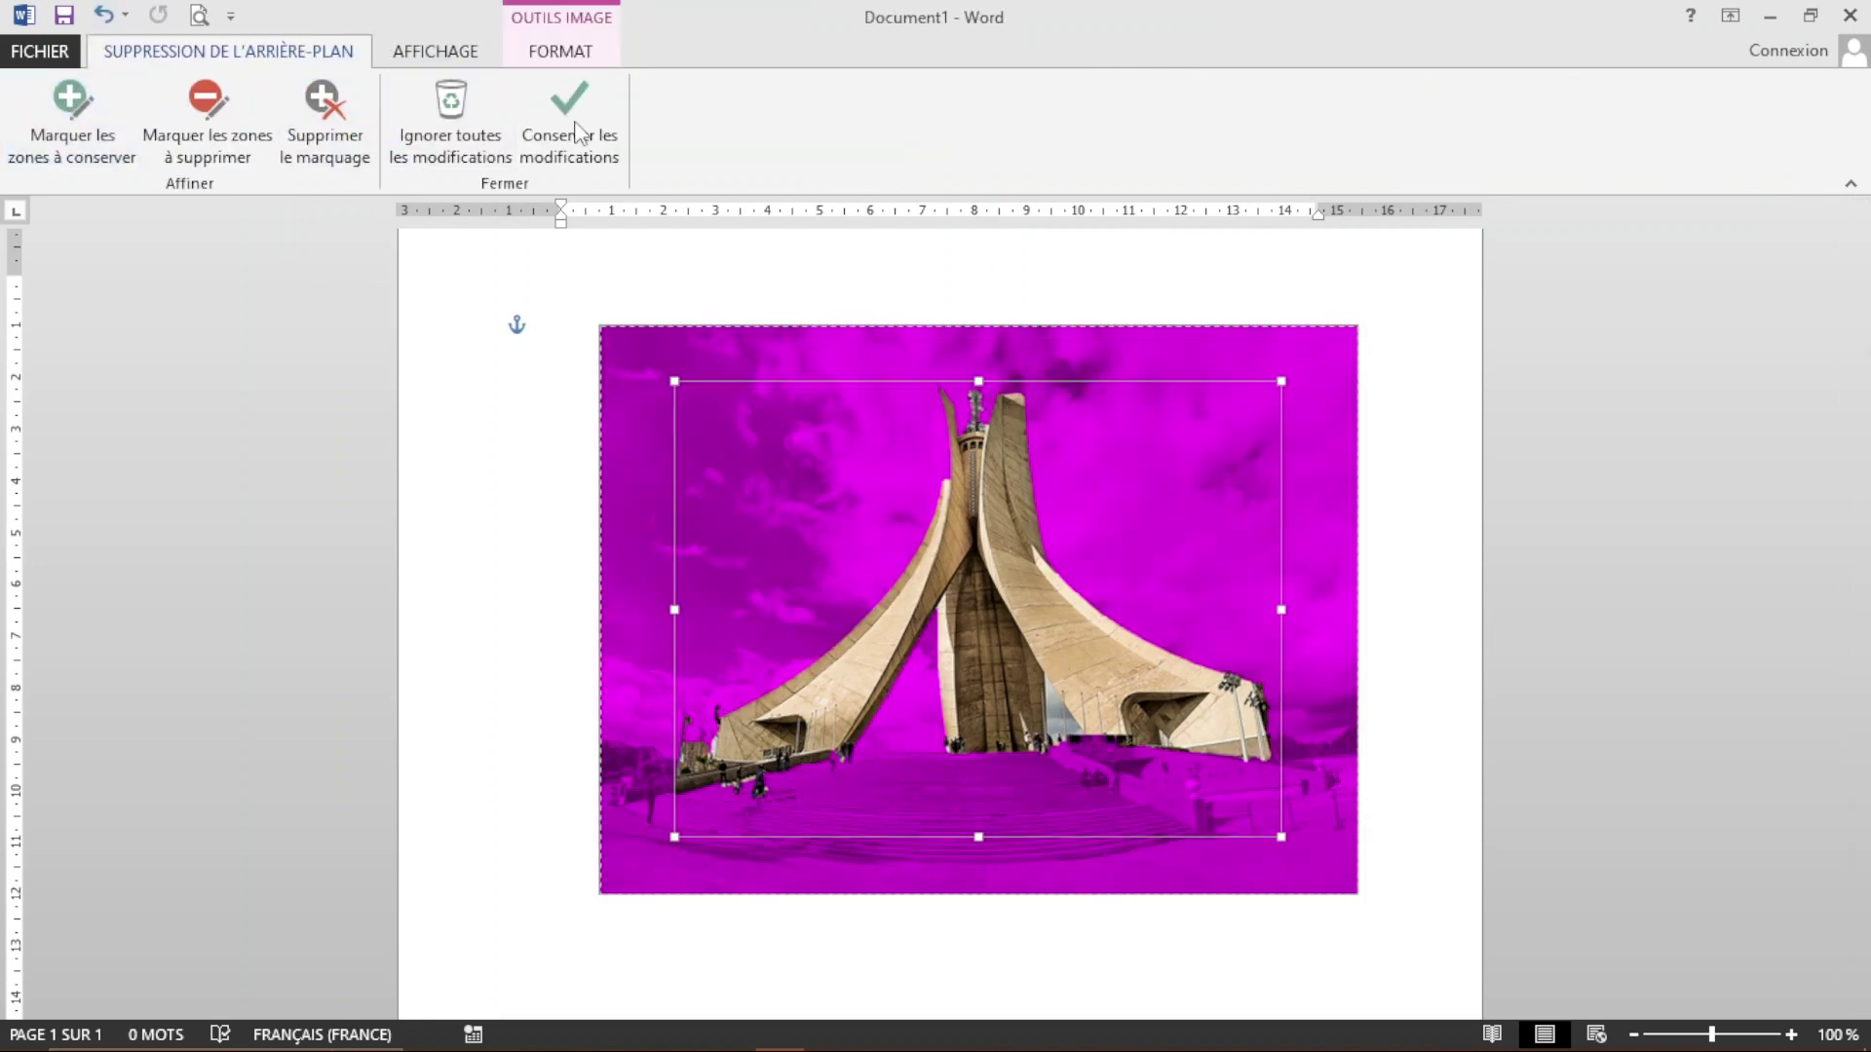
{"action": "left_click", "coordinate": [593, 127]}
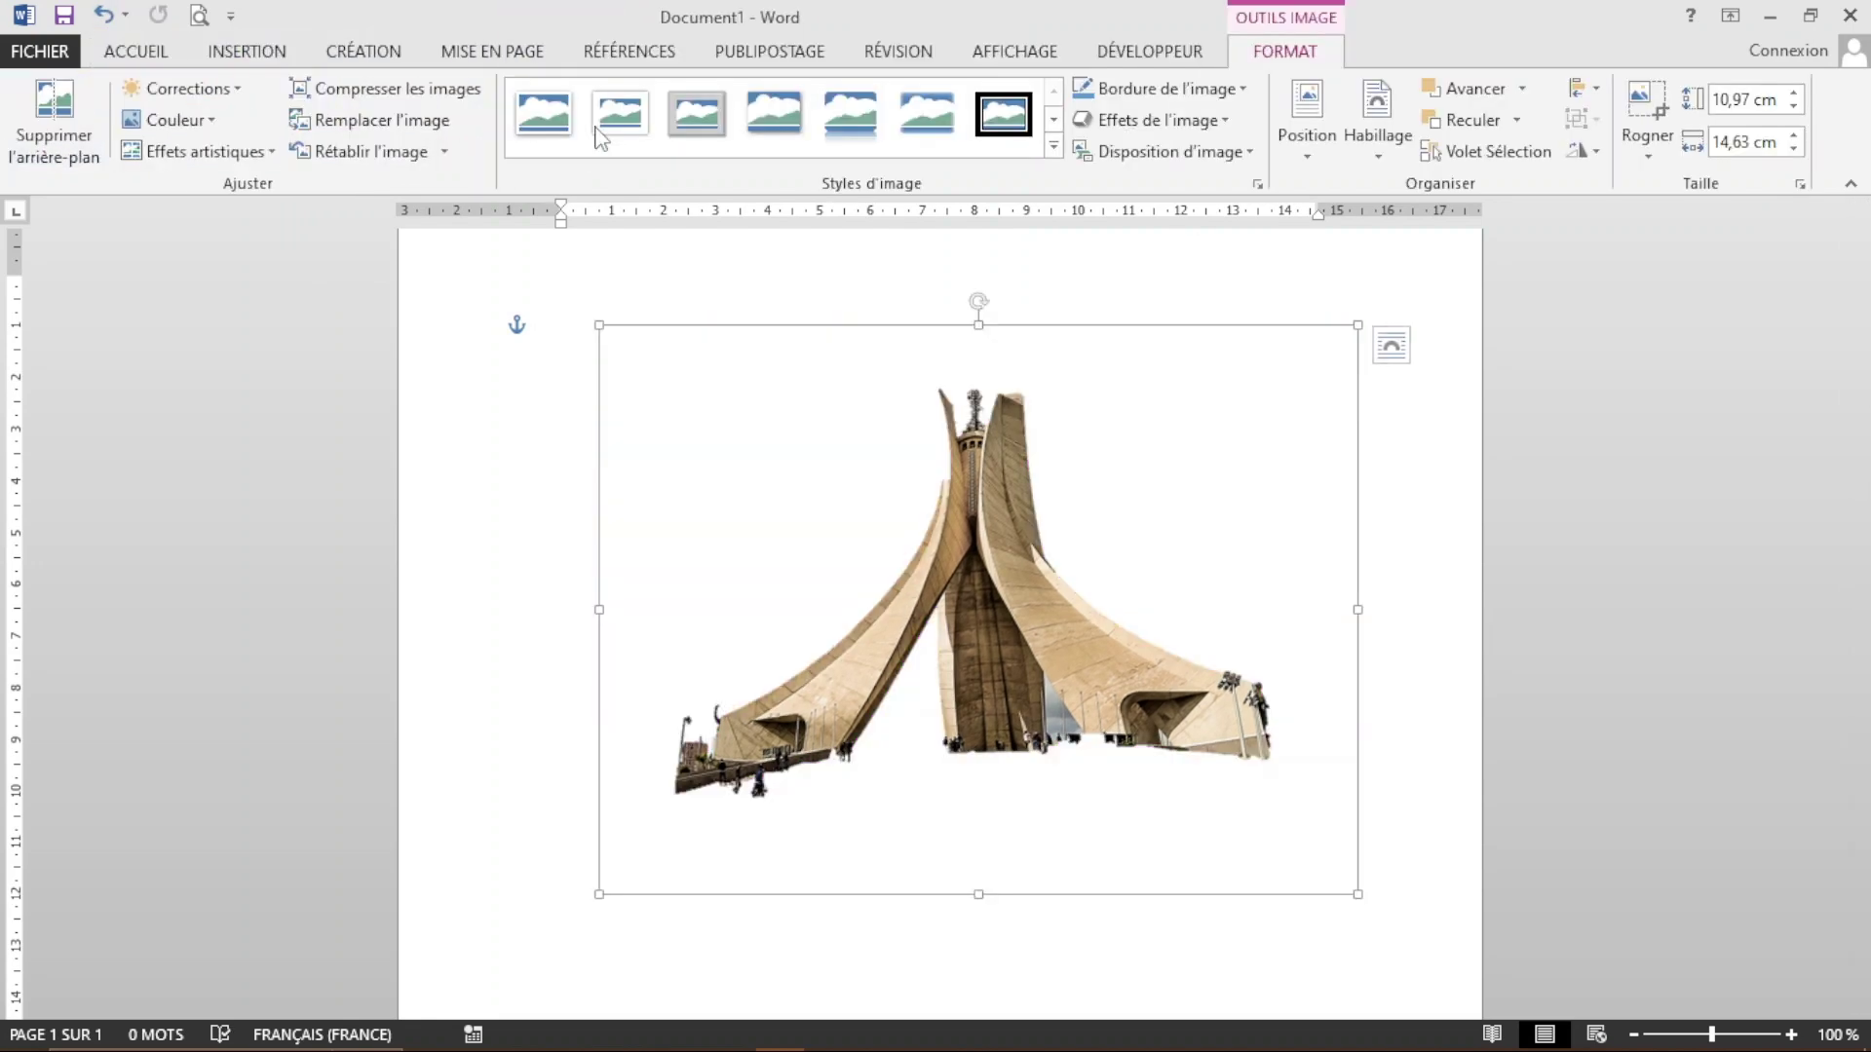
Step: Reopen the background removal and mark lines to keep along the monument's base and from its peaks down both outer sides
{"action": "left_click", "coordinate": [62, 100]}
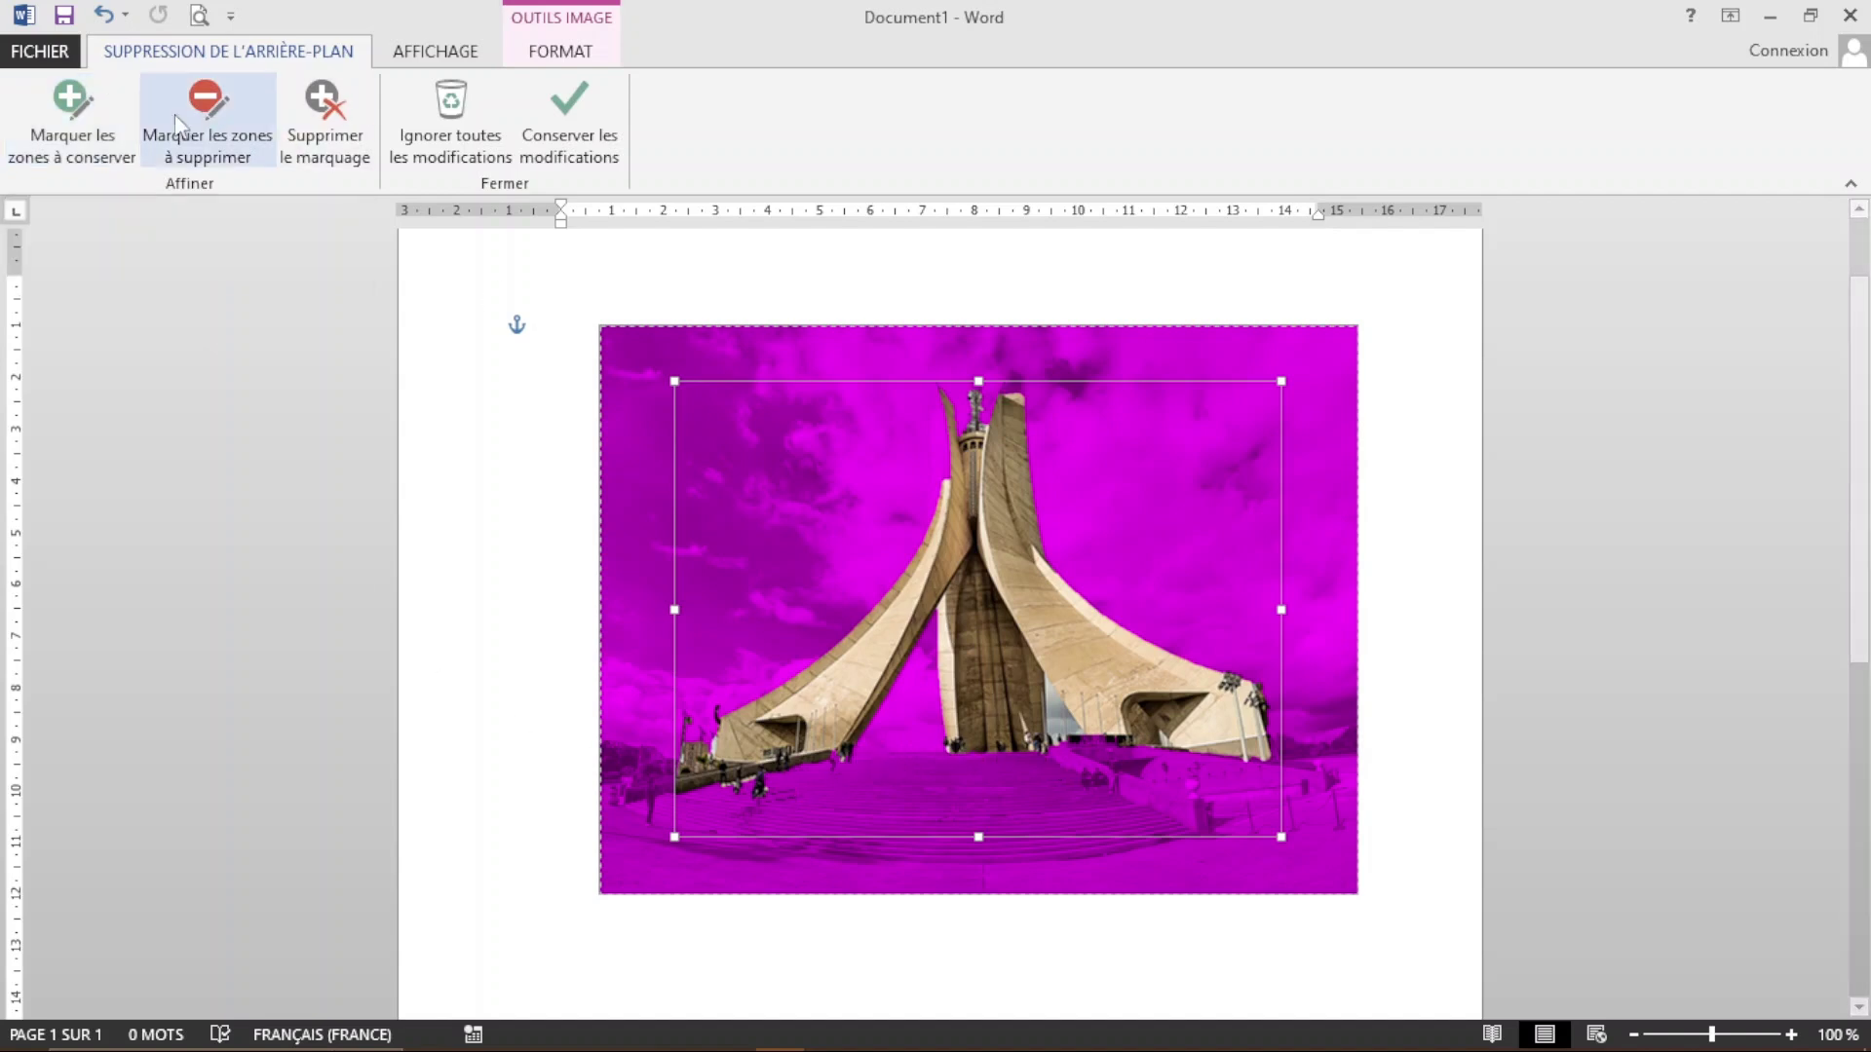
{"action": "left_click", "coordinate": [91, 122]}
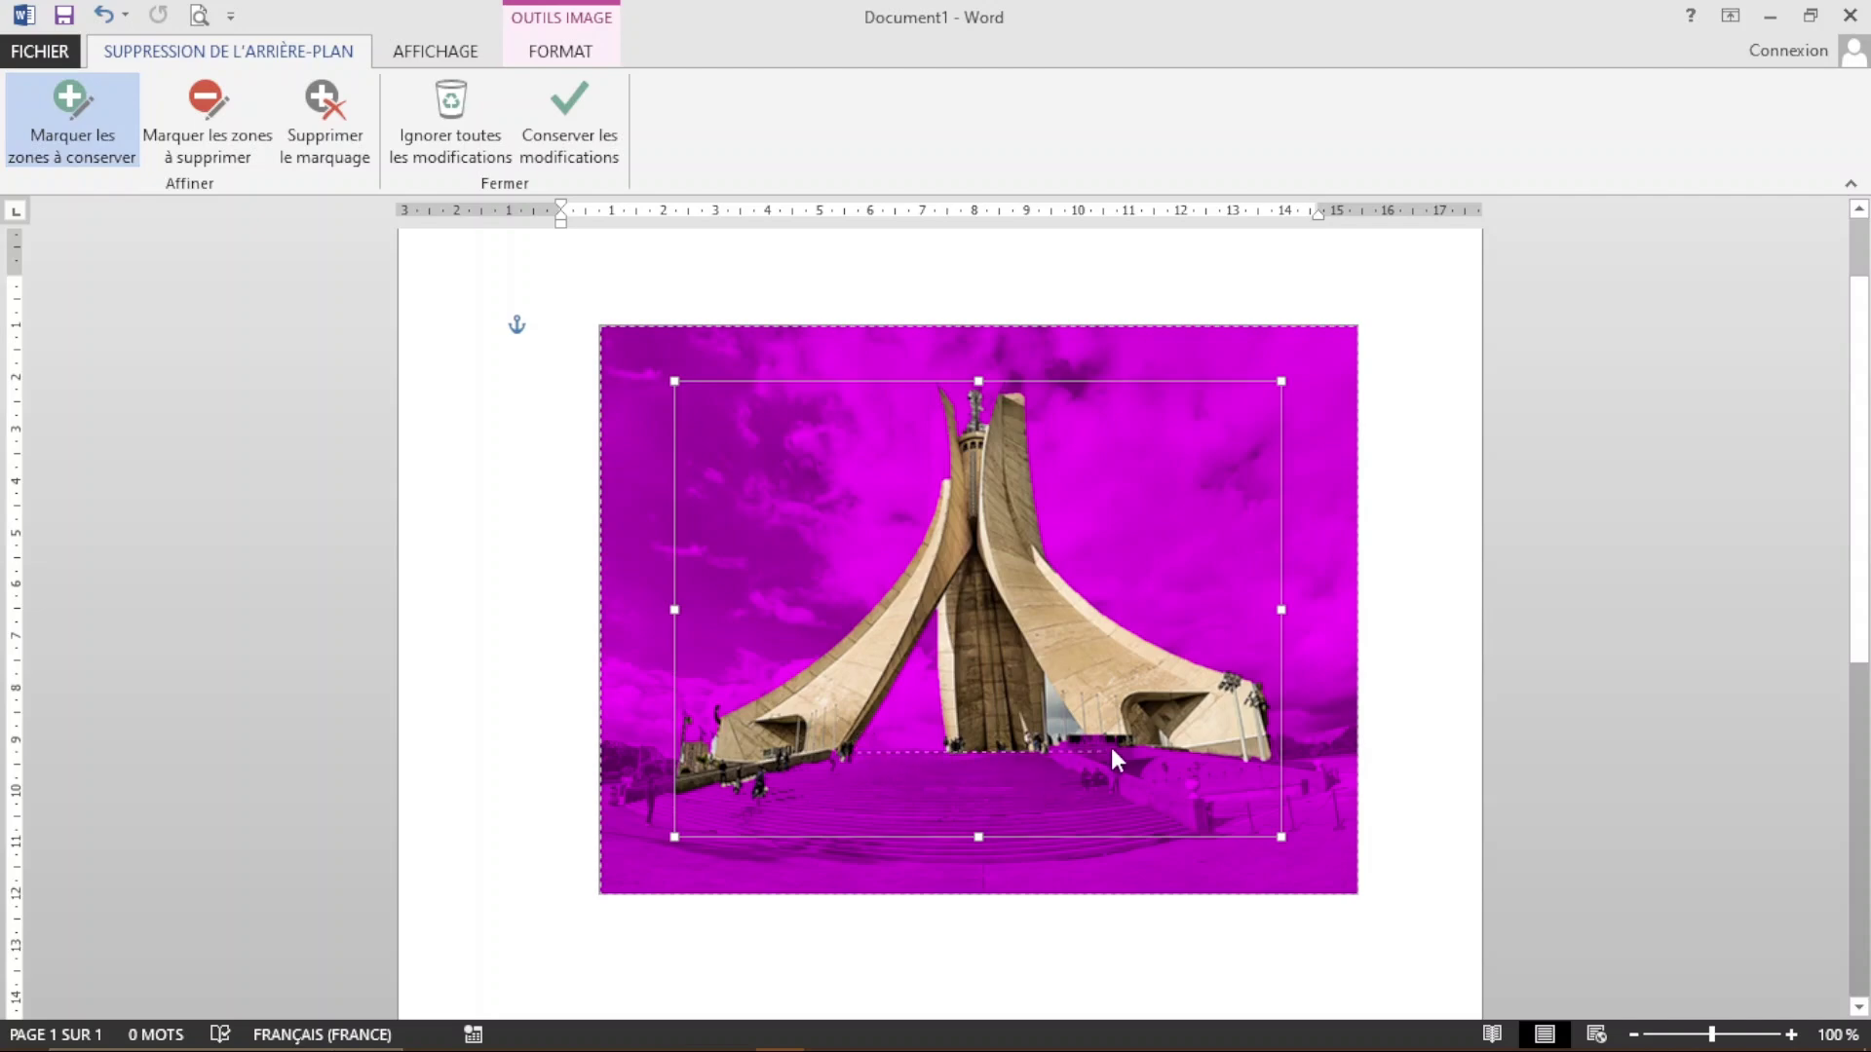
{"action": "left_click_drag", "start_coordinate": [1112, 749], "coordinate": [1128, 742]}
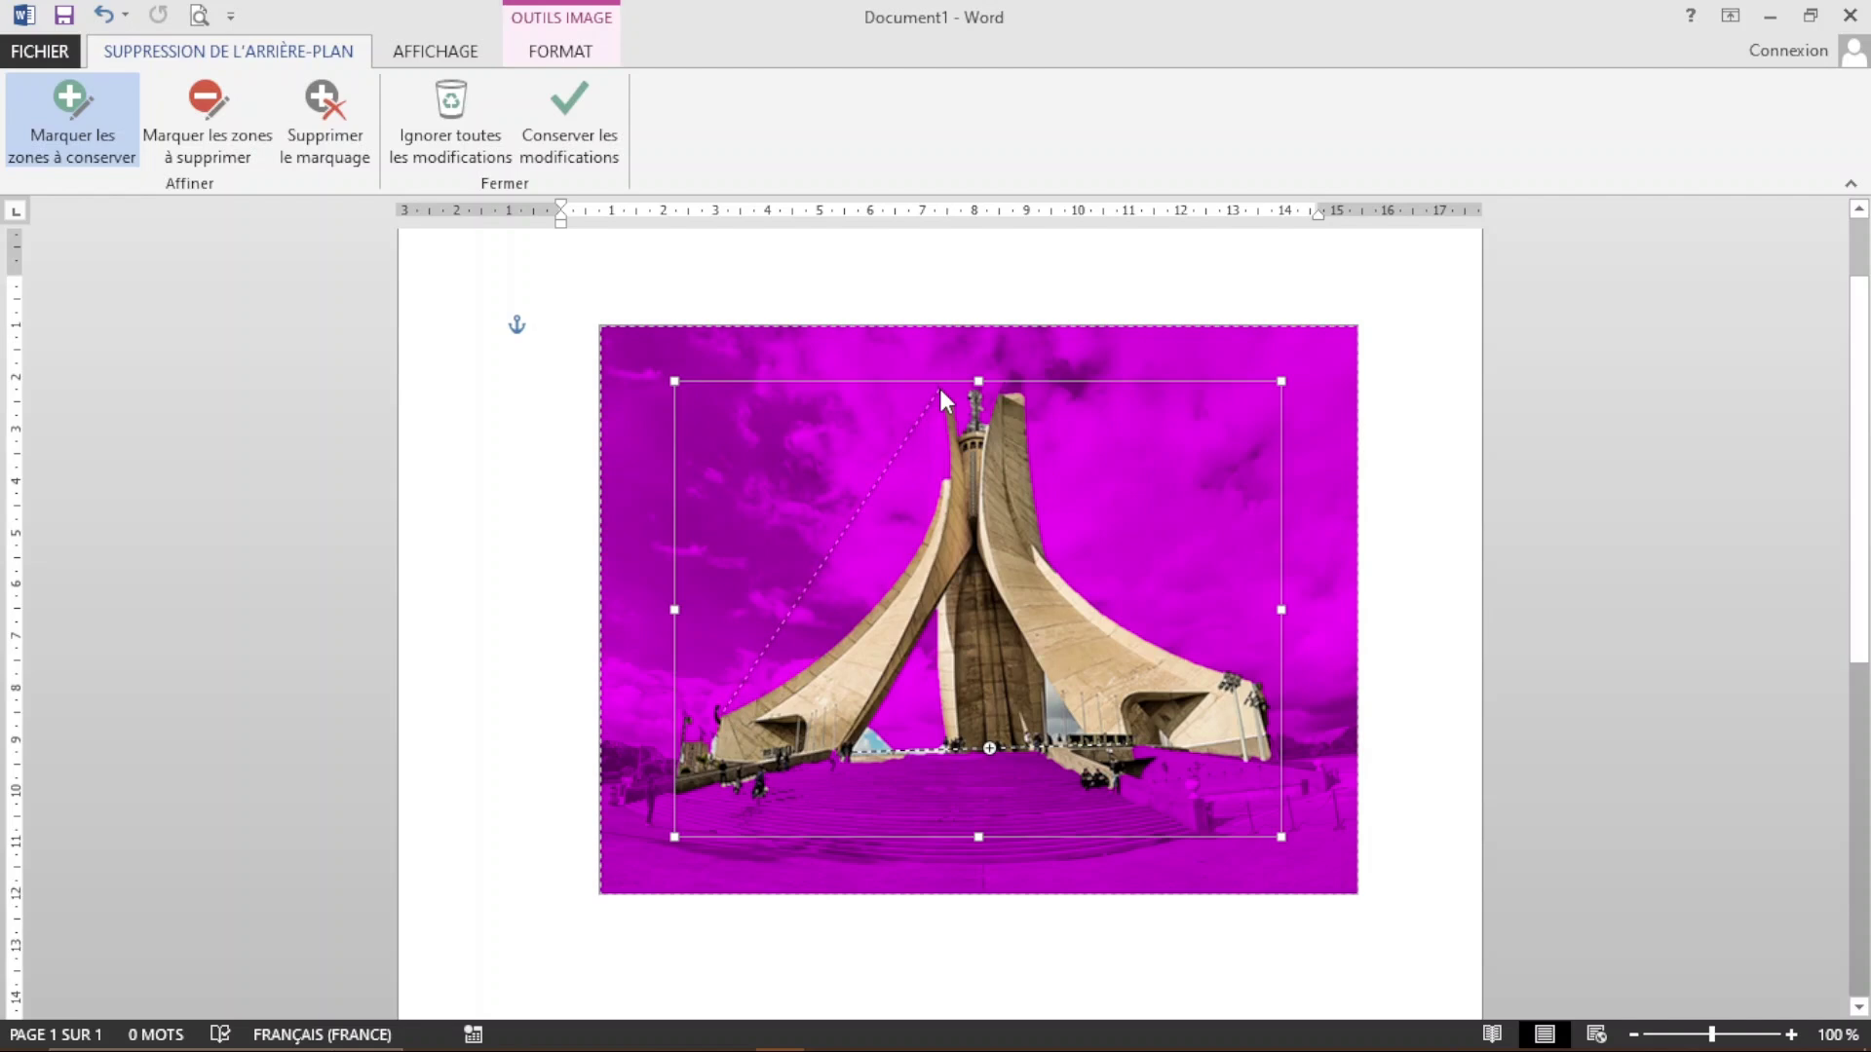
{"action": "left_click_drag", "start_coordinate": [939, 384], "coordinate": [939, 384]}
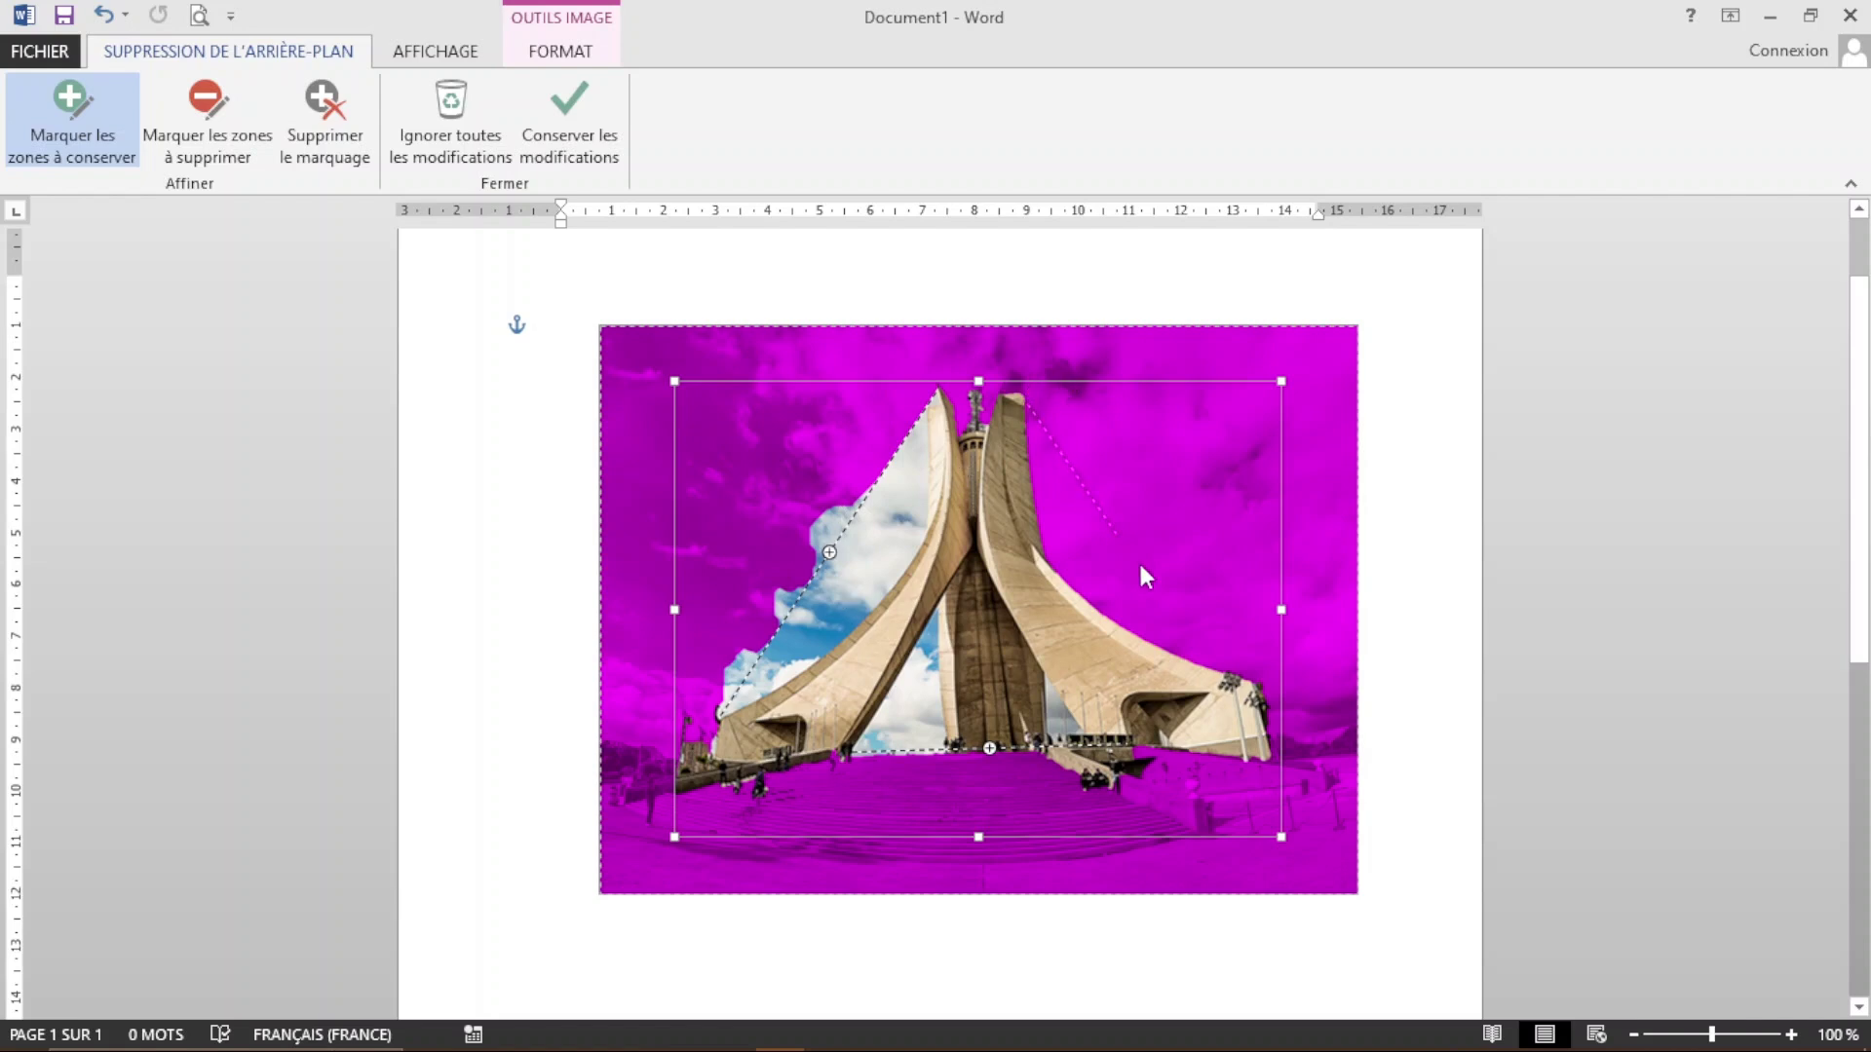
{"action": "left_click_drag", "start_coordinate": [1141, 566], "coordinate": [1257, 684]}
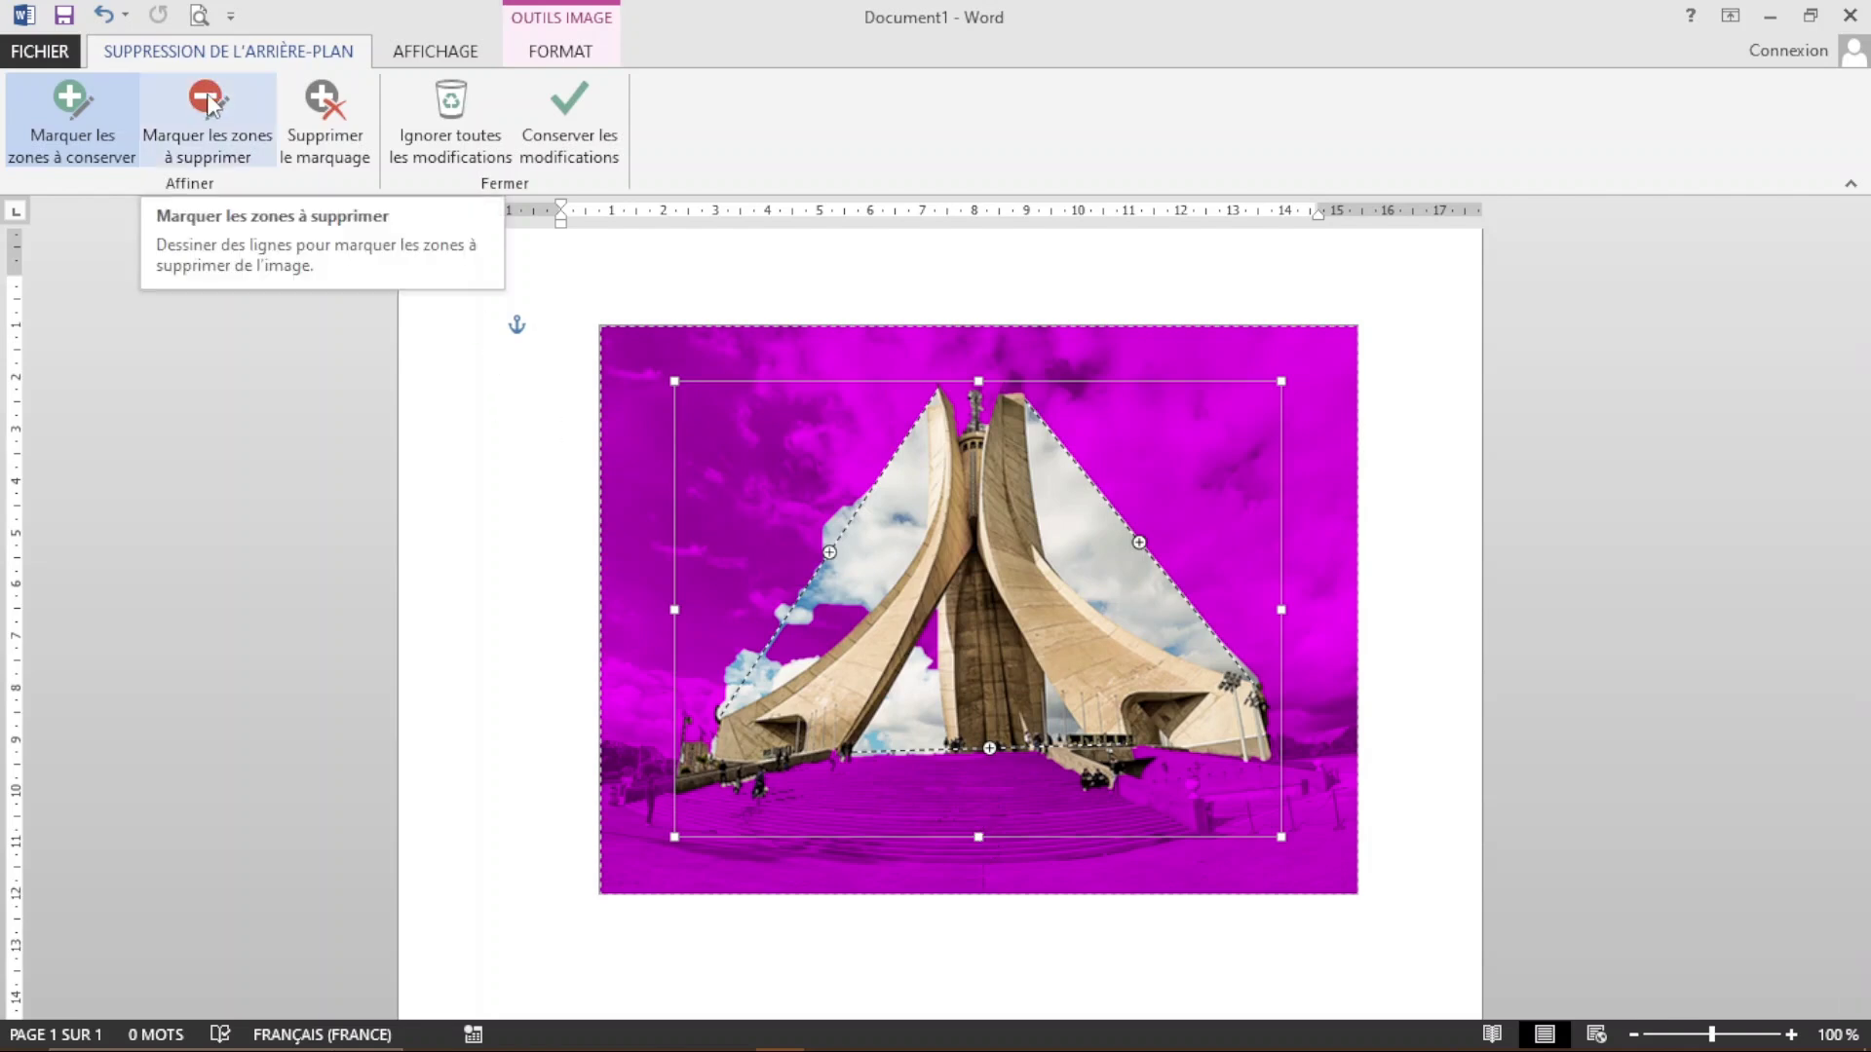
Step: Mark the strip below the monument's base and the sky along both outer slopes as areas to remove
{"action": "left_click", "coordinate": [210, 104]}
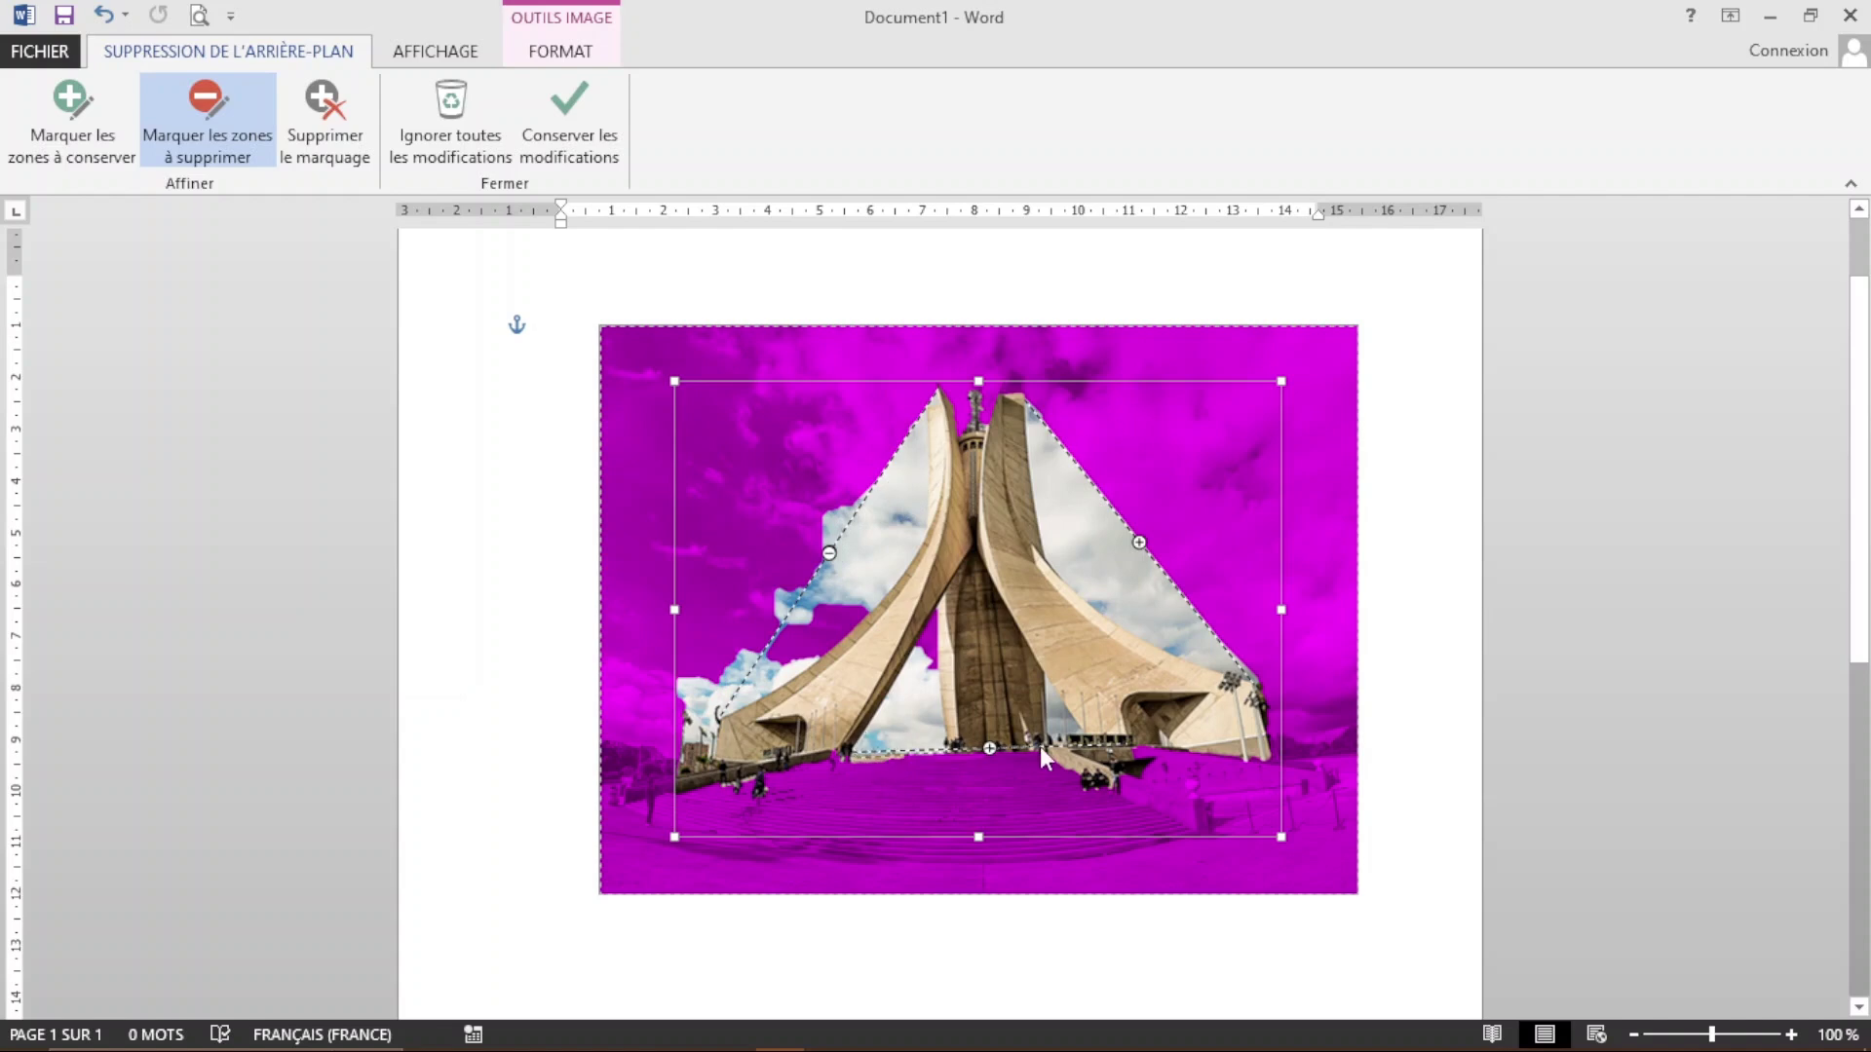
{"action": "left_click_drag", "start_coordinate": [1126, 786], "coordinate": [1126, 785]}
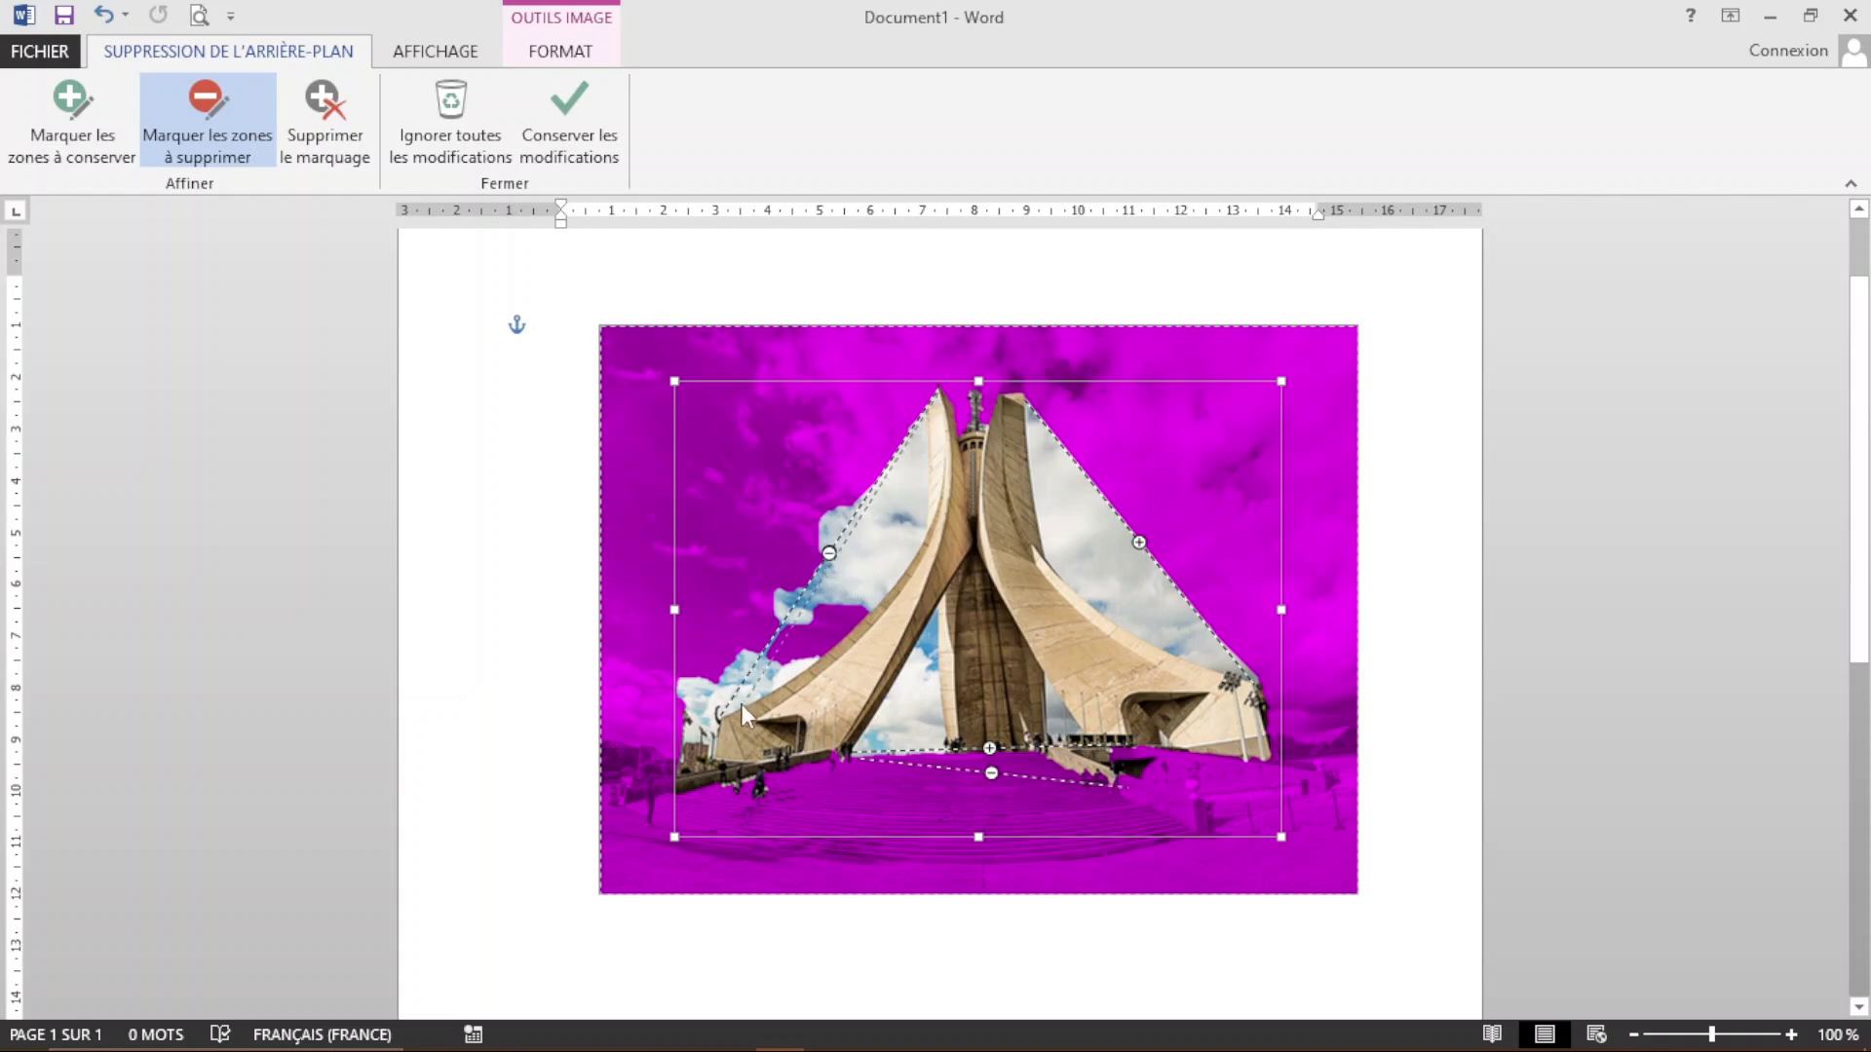
{"action": "left_click", "coordinate": [717, 721]}
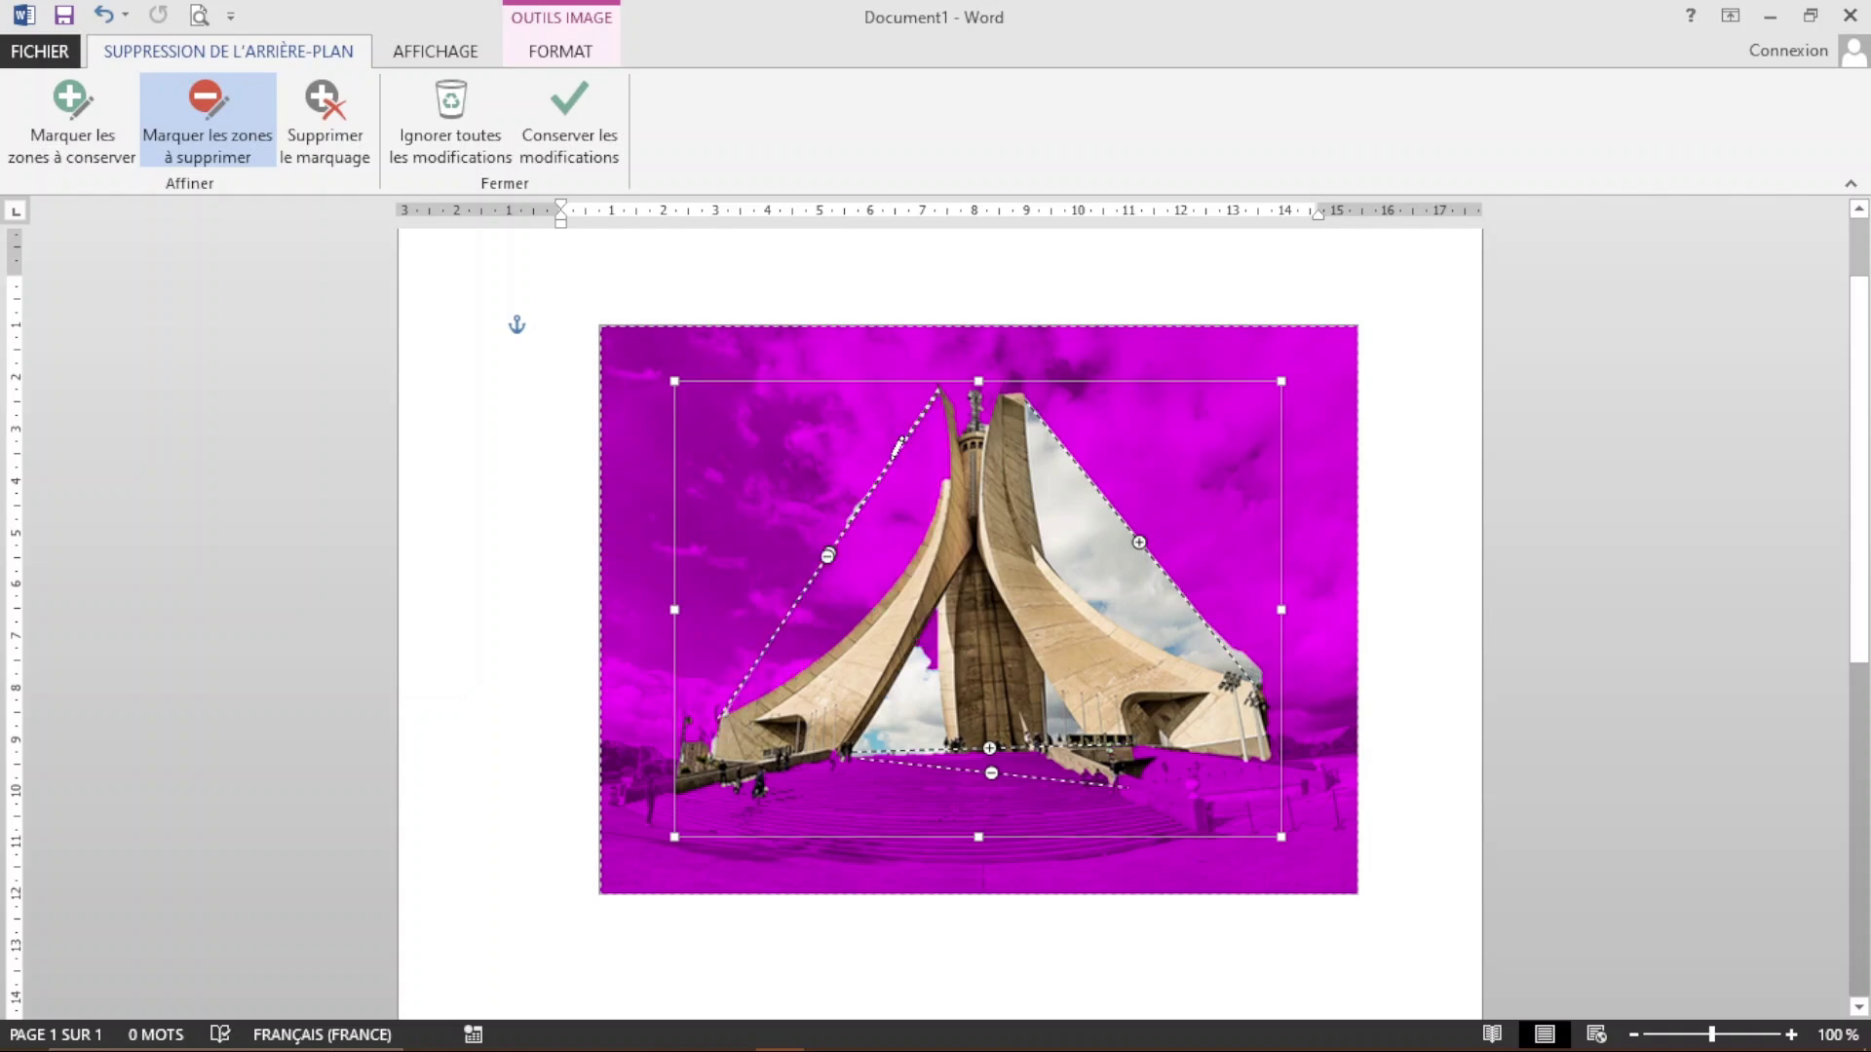
{"action": "left_click", "coordinate": [1024, 401]}
{"action": "left_click_drag", "start_coordinate": [1028, 397], "coordinate": [1176, 614]}
{"action": "left_click_drag", "start_coordinate": [1225, 675], "coordinate": [1225, 674]}
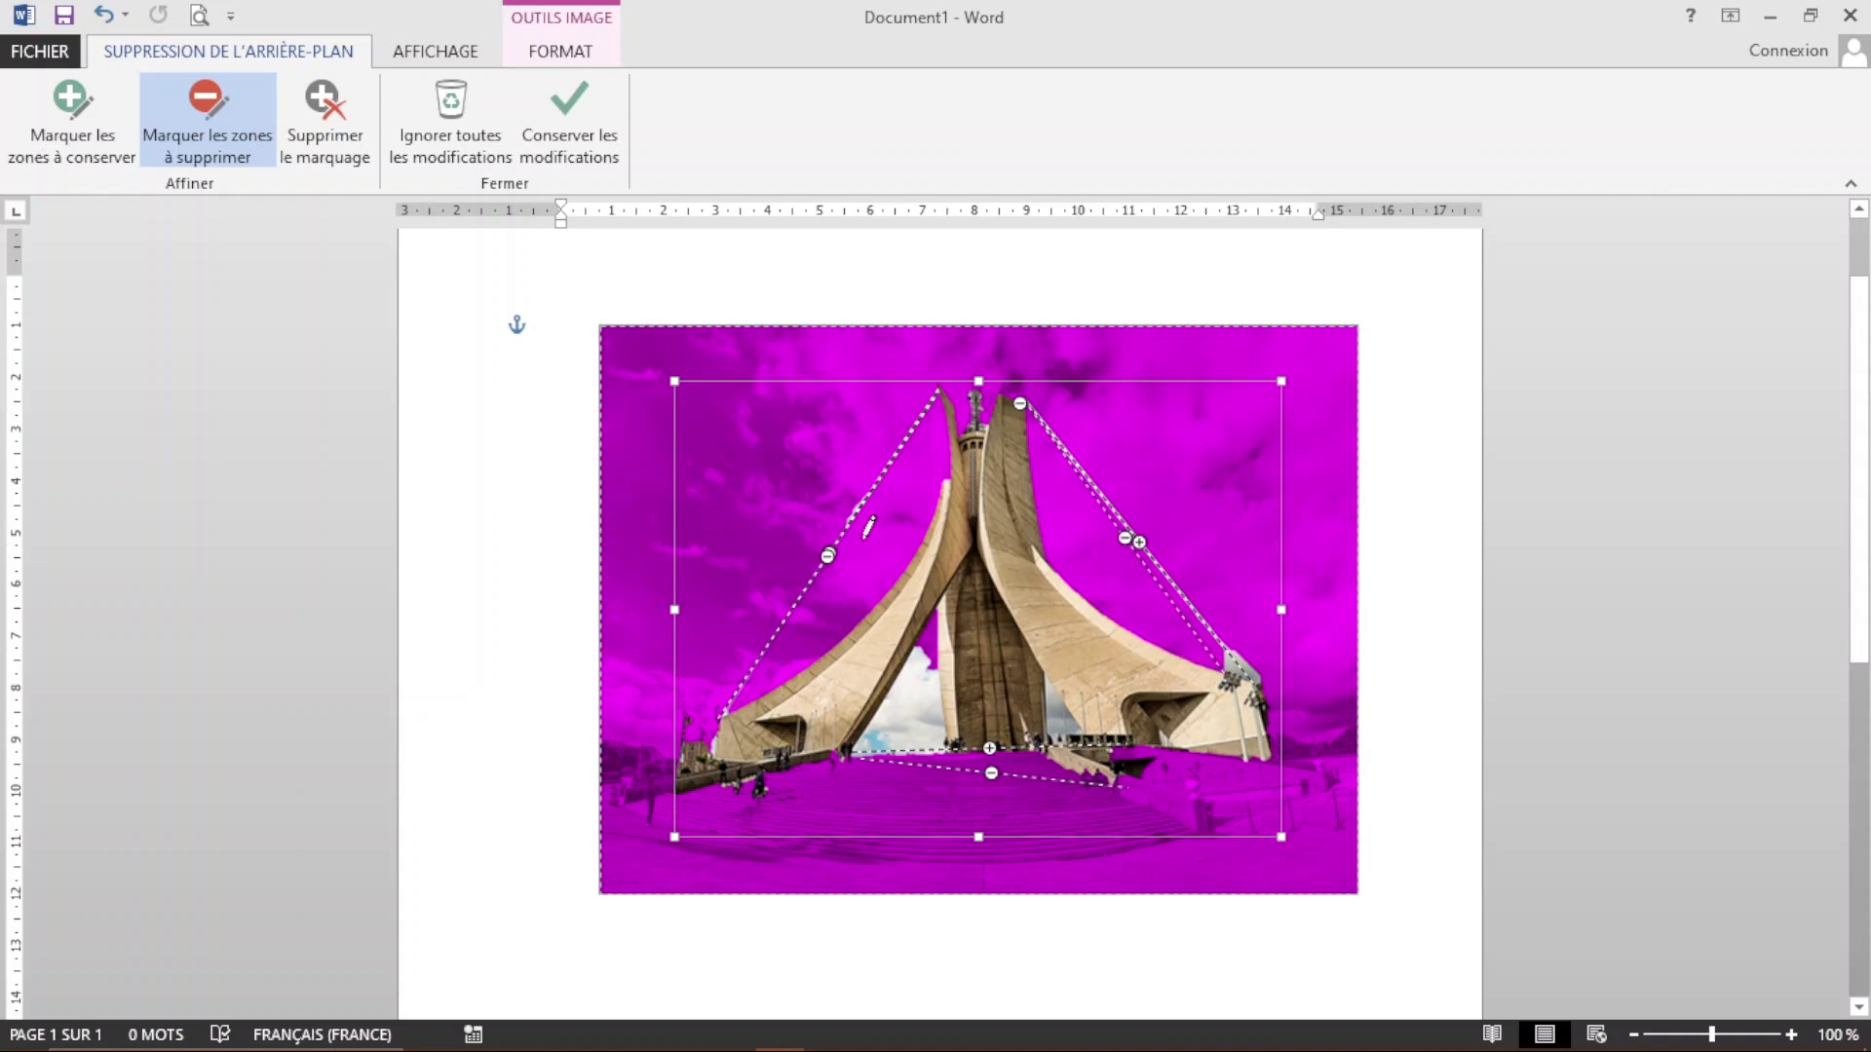
Step: Delete all the keep and remove marks from the photo and discard all background removal changes
{"action": "left_click", "coordinate": [324, 101]}
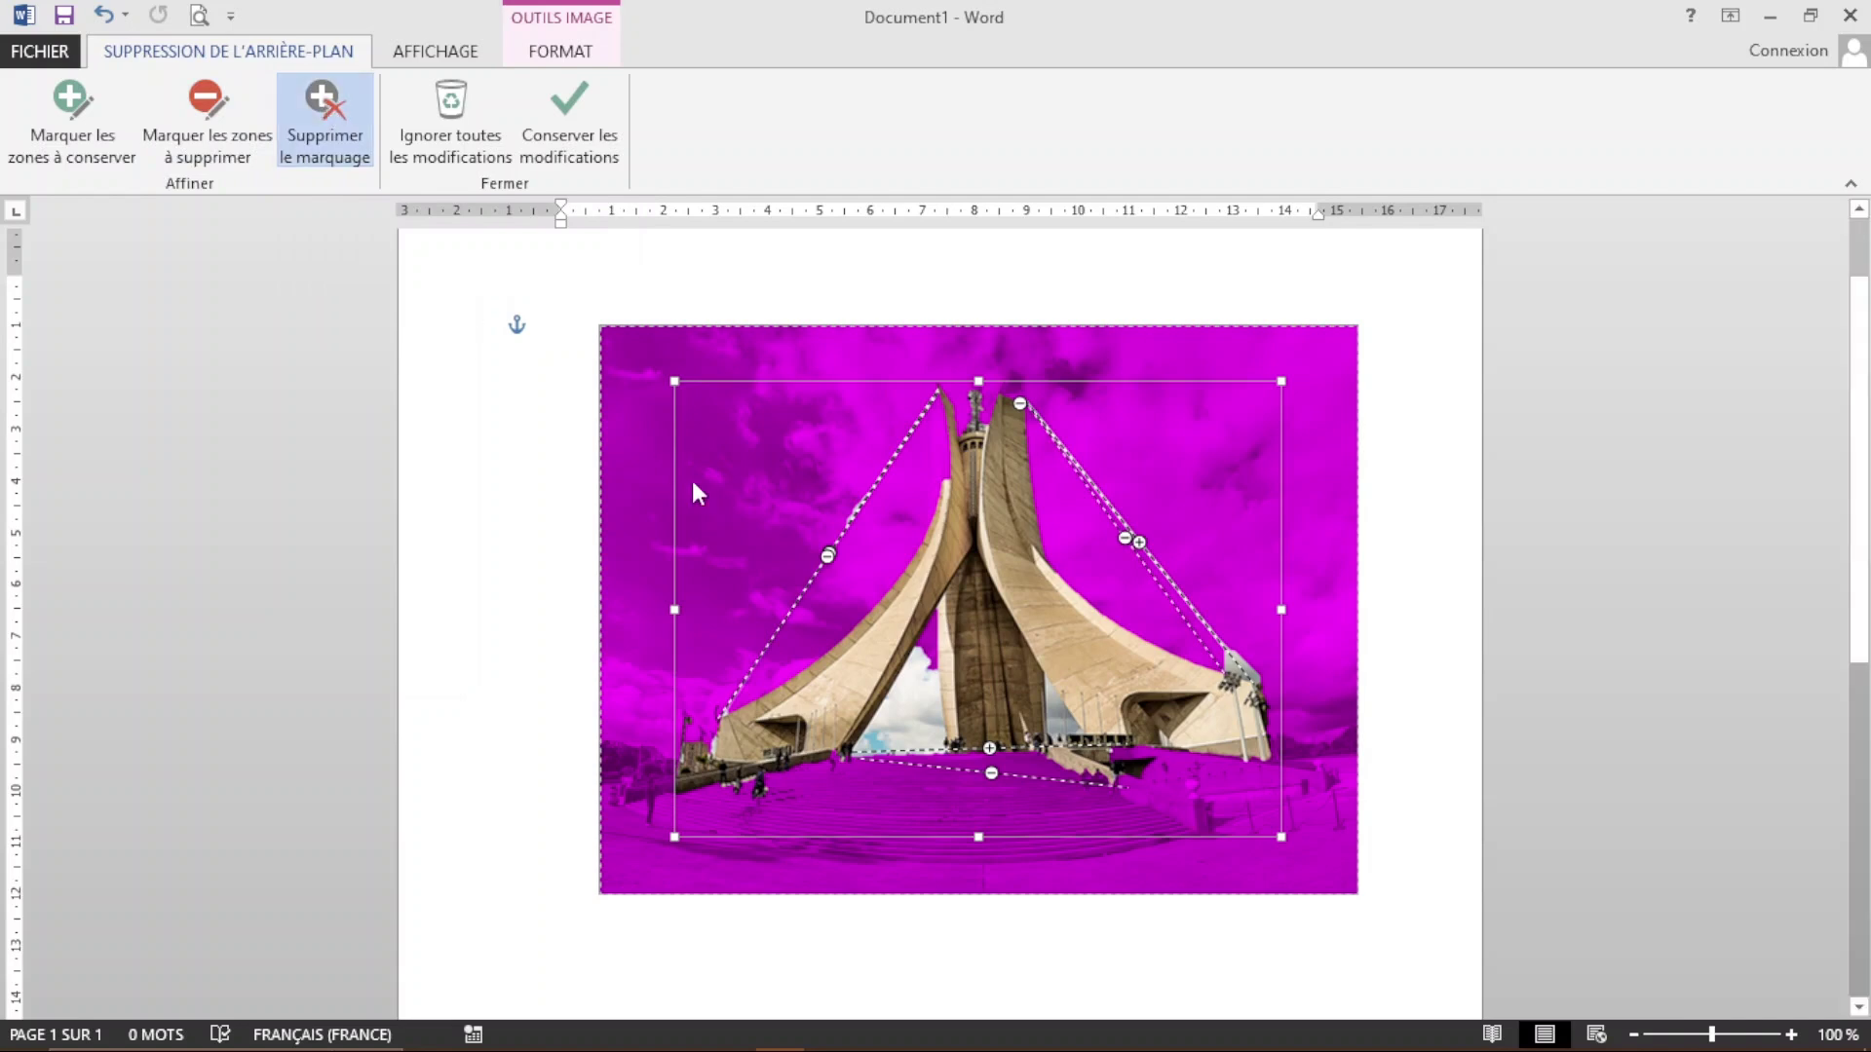
{"action": "left_click", "coordinate": [827, 554]}
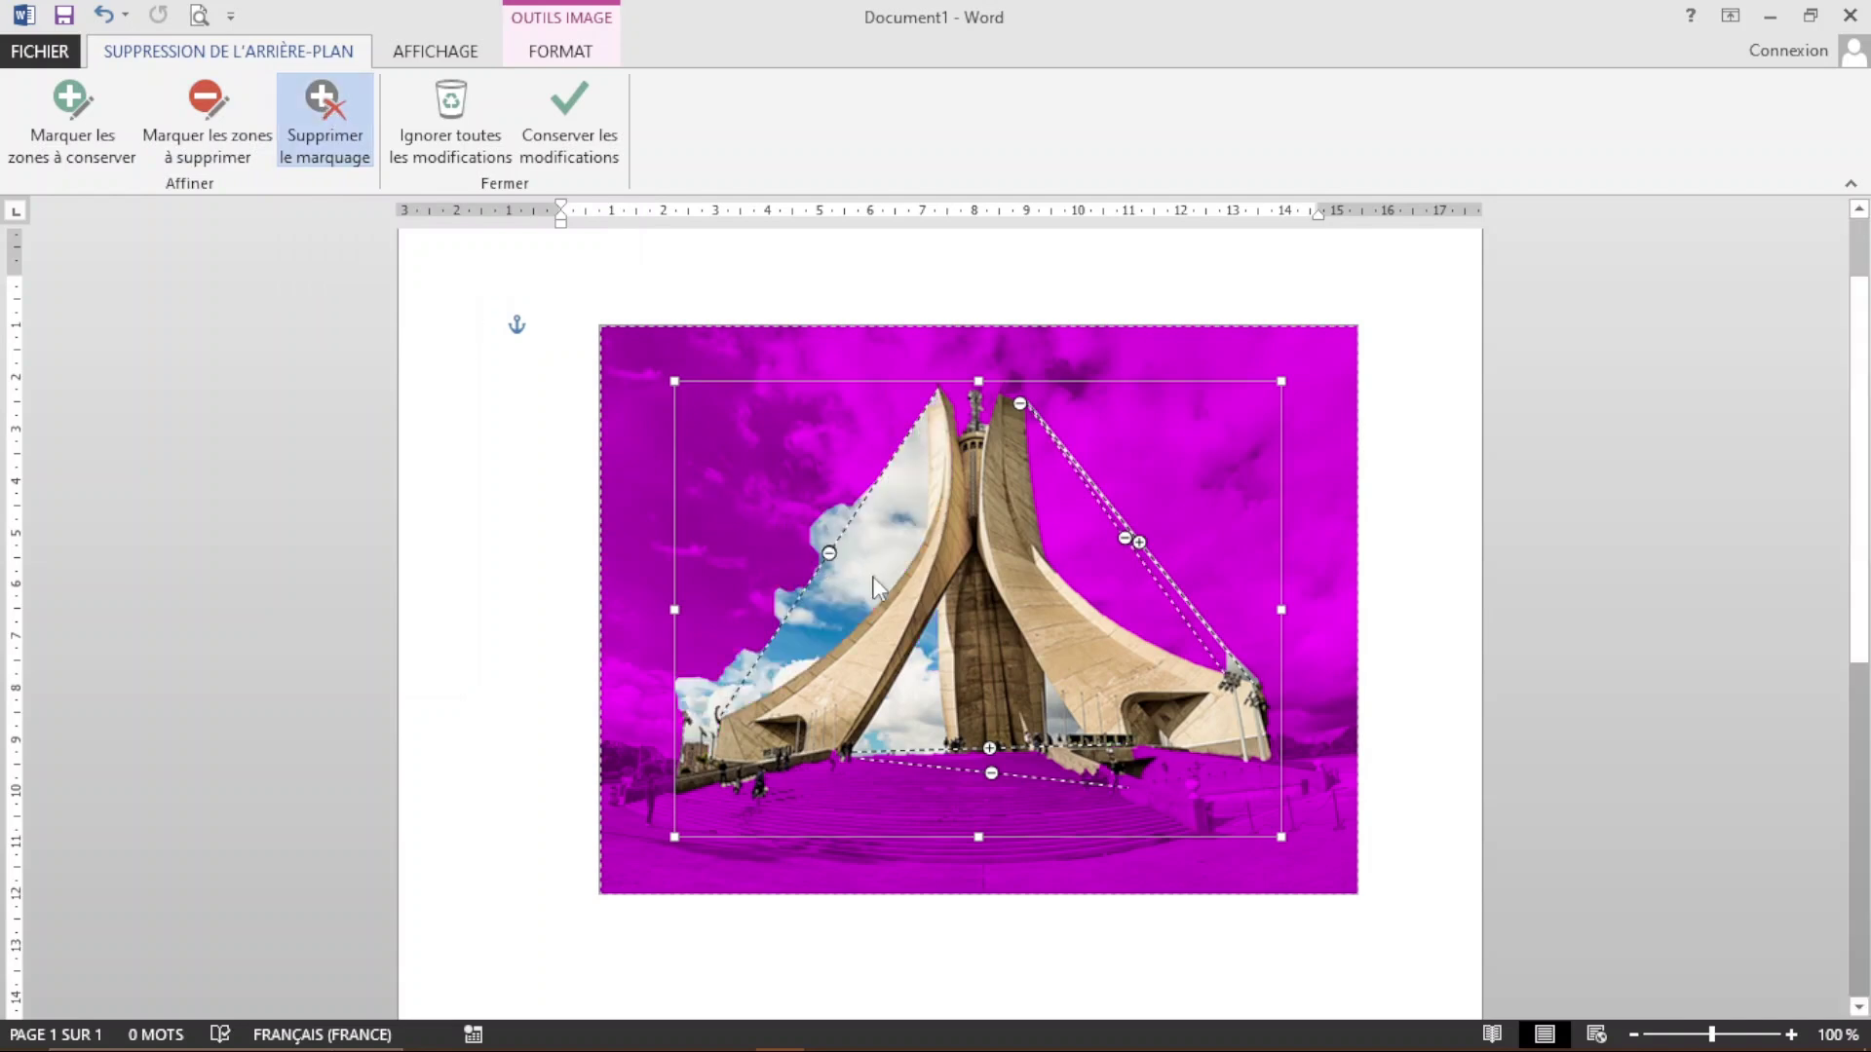
{"action": "left_click", "coordinate": [1138, 542]}
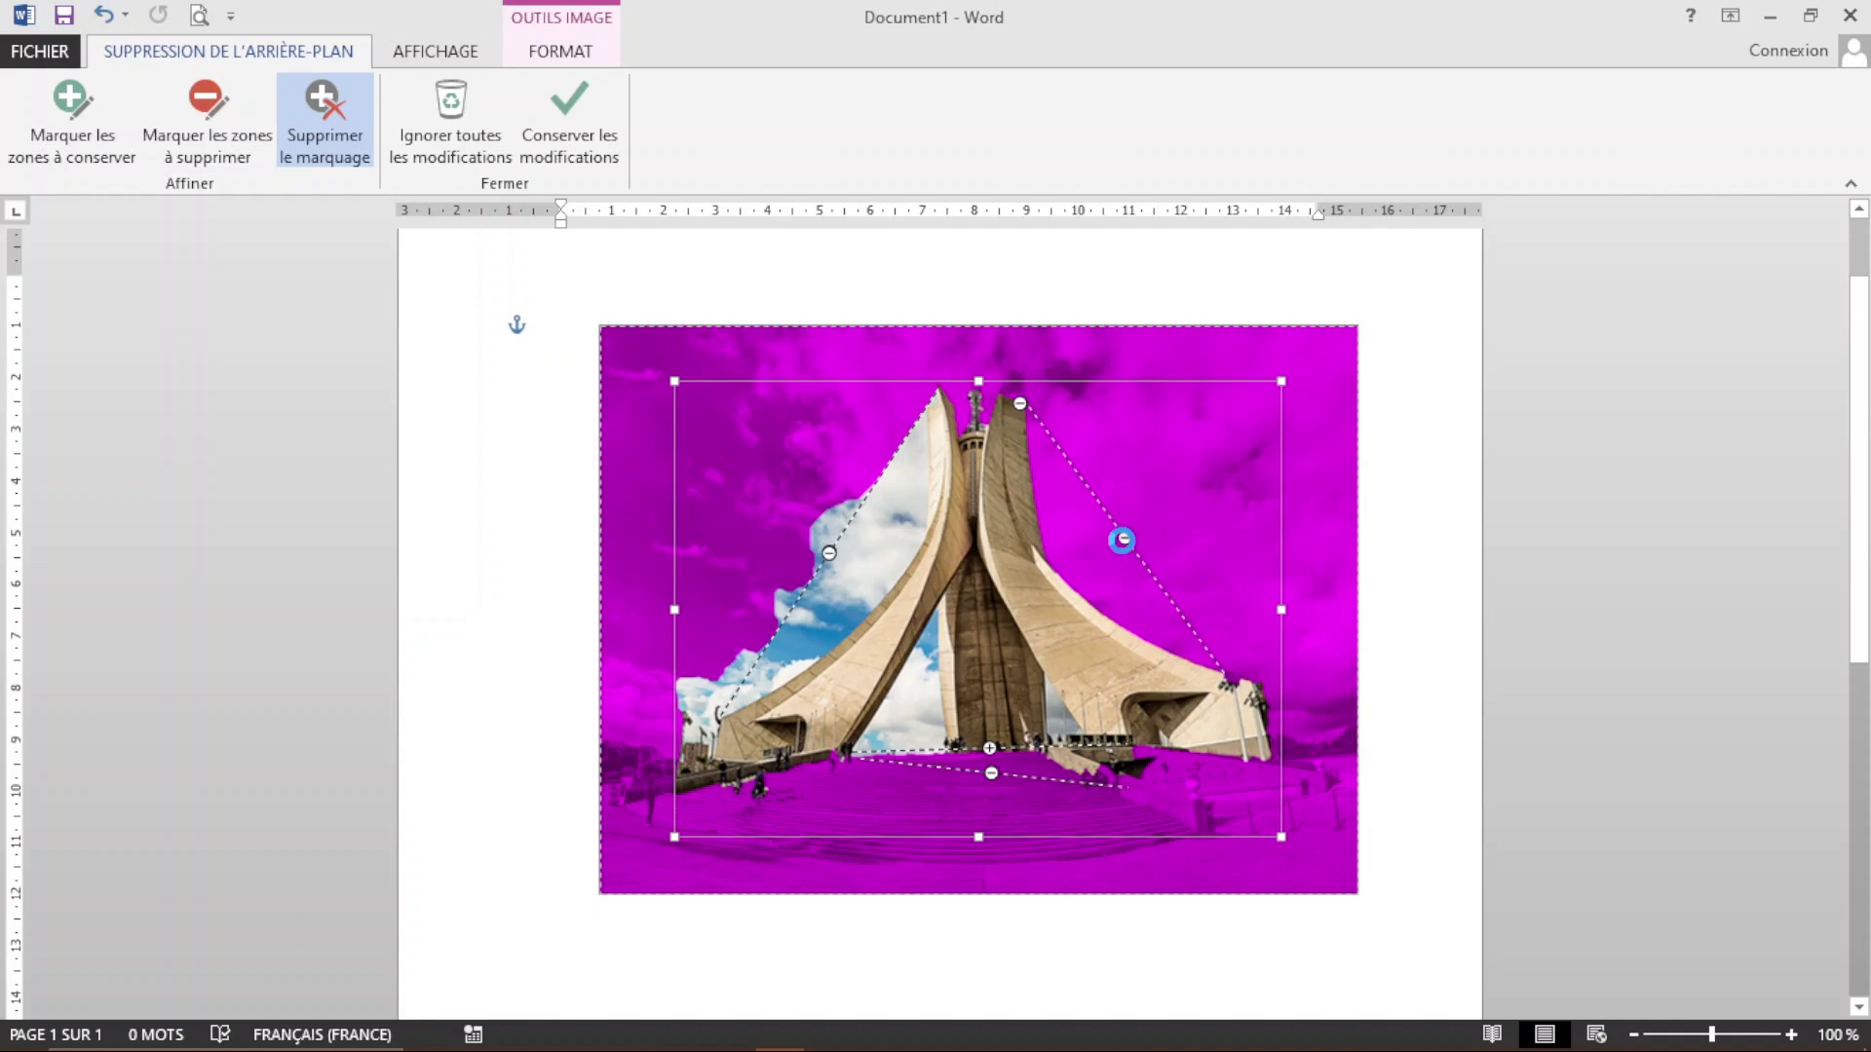
{"action": "left_click", "coordinate": [1122, 542]}
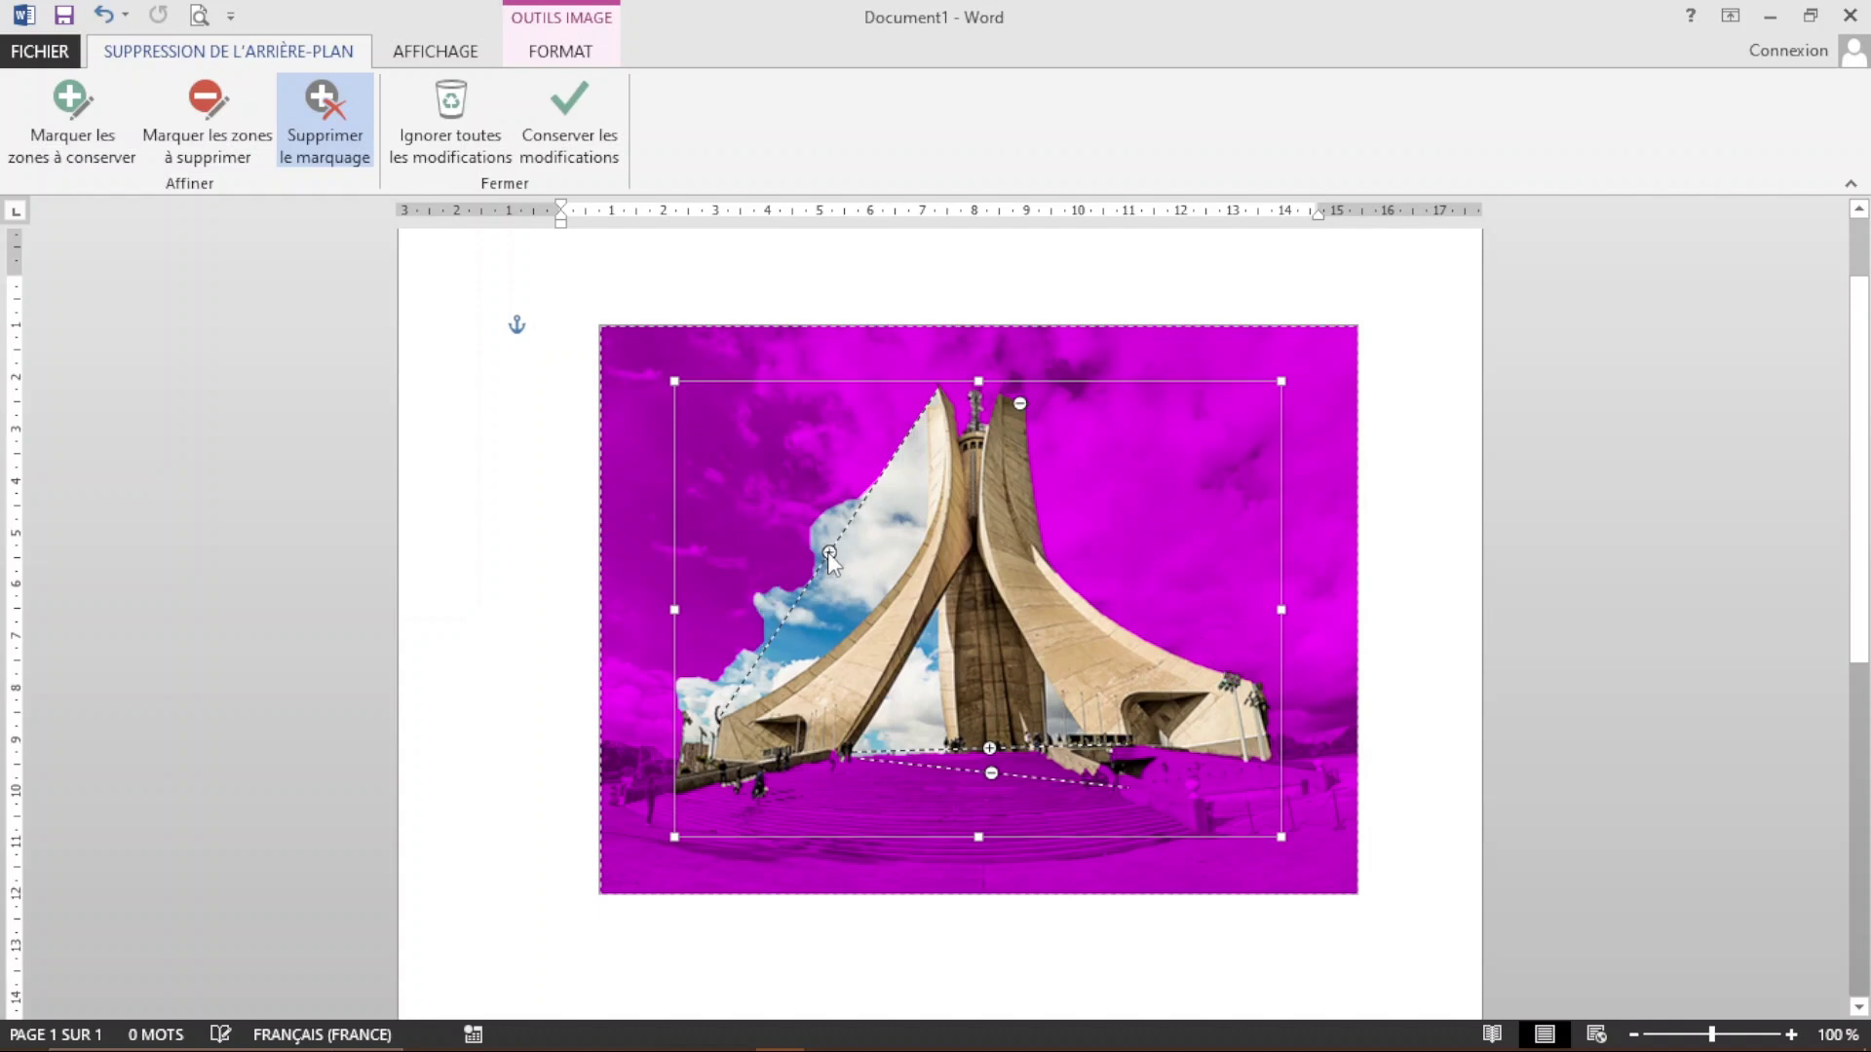
{"action": "left_click", "coordinate": [991, 773]}
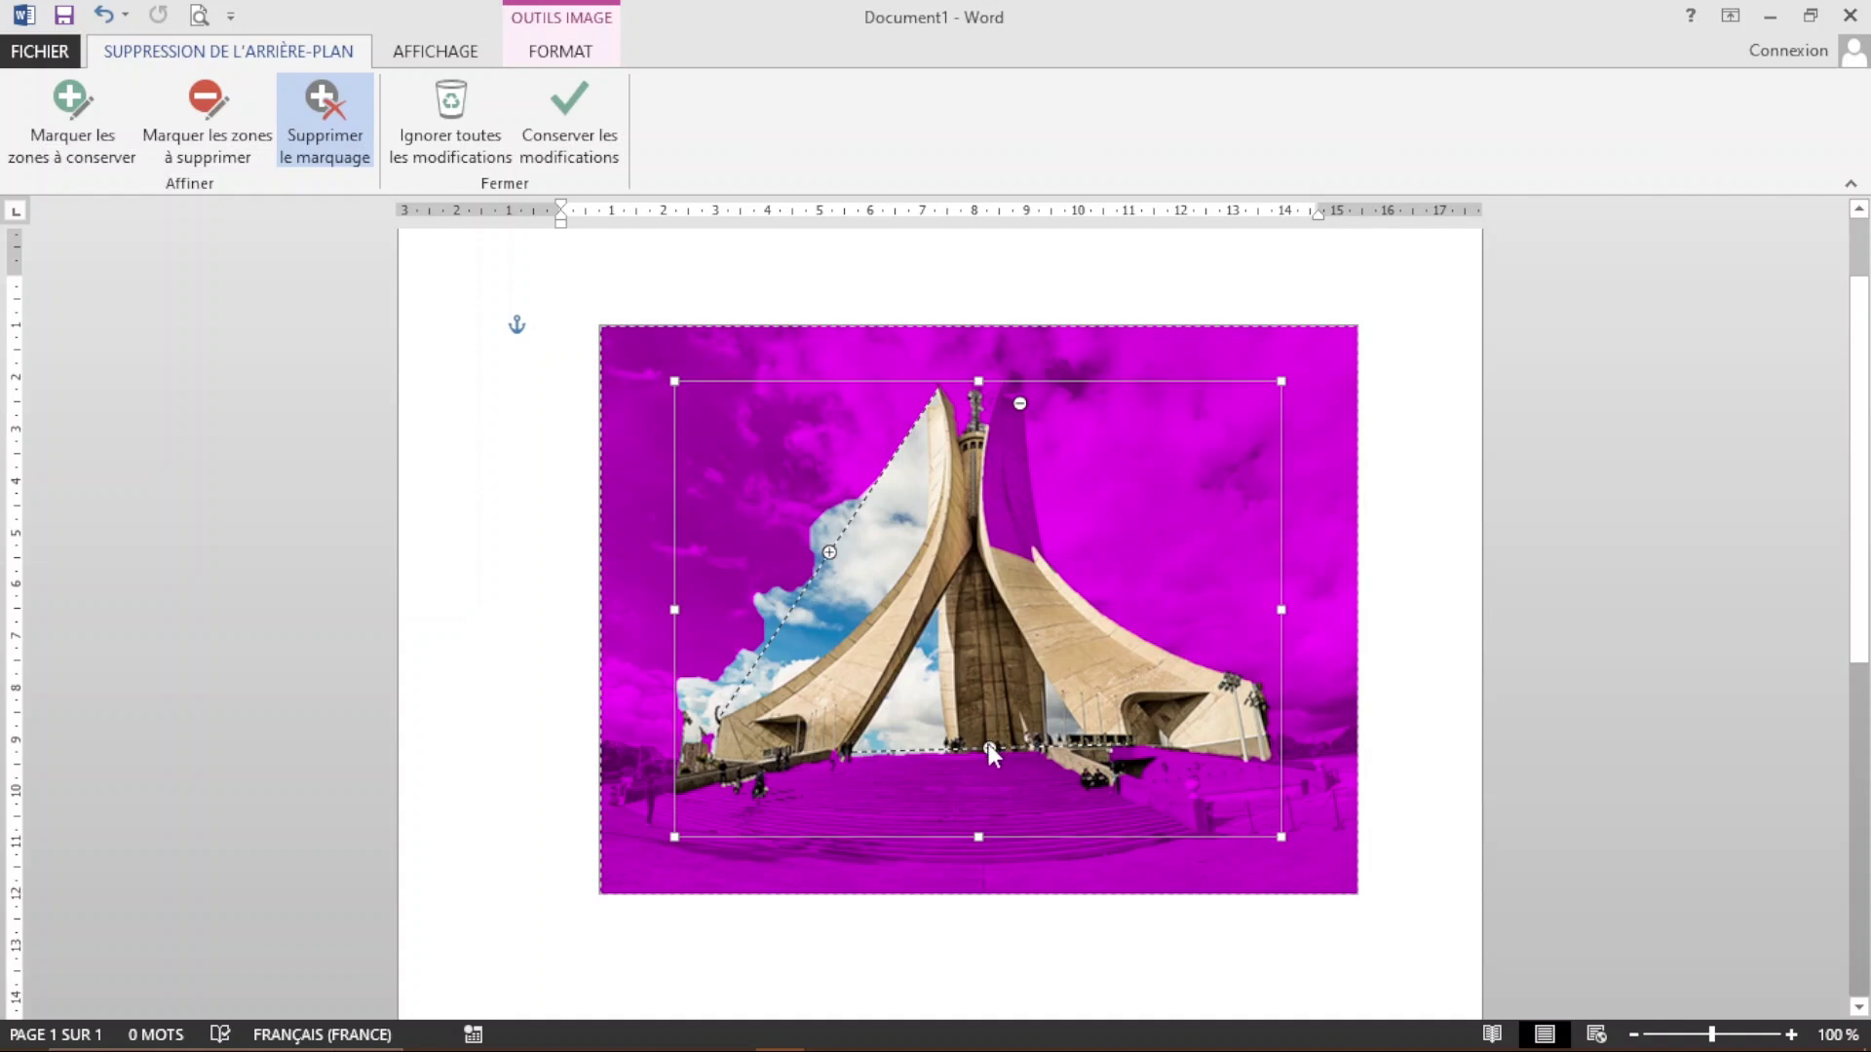
{"action": "left_click", "coordinate": [989, 747]}
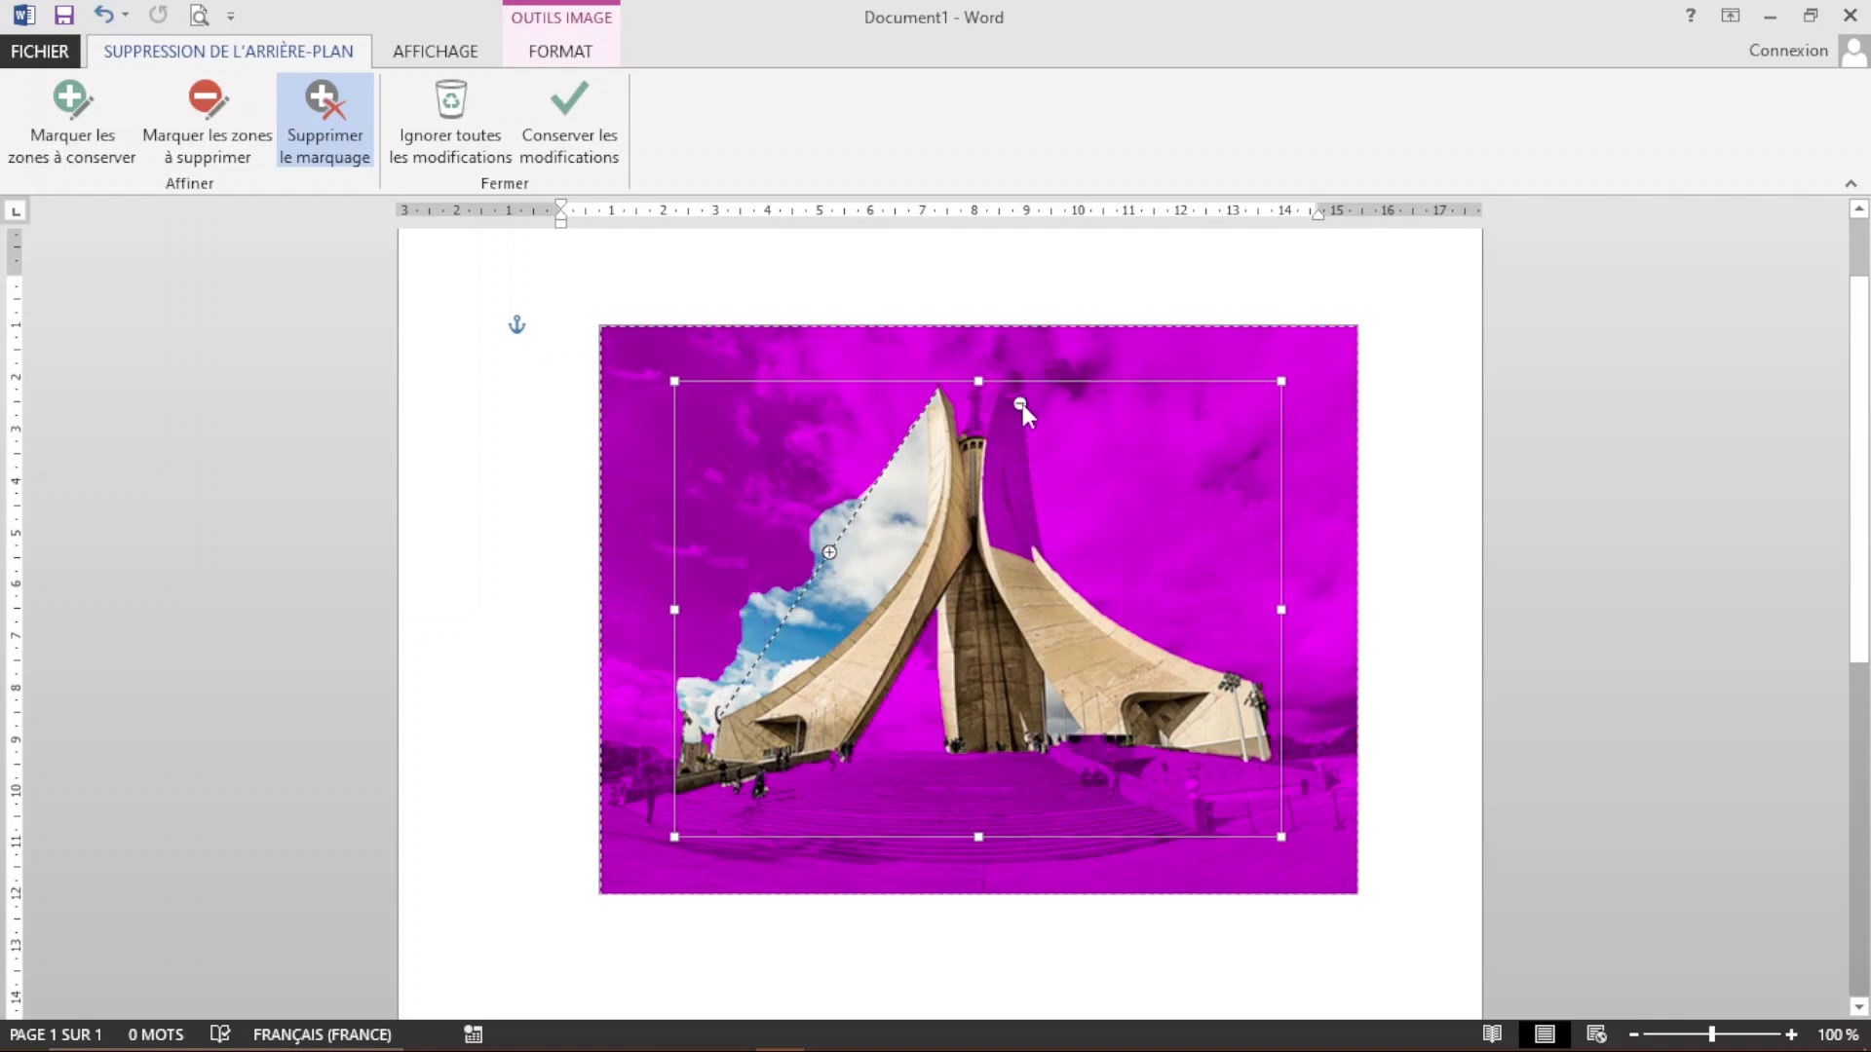
{"action": "left_click", "coordinate": [1021, 404]}
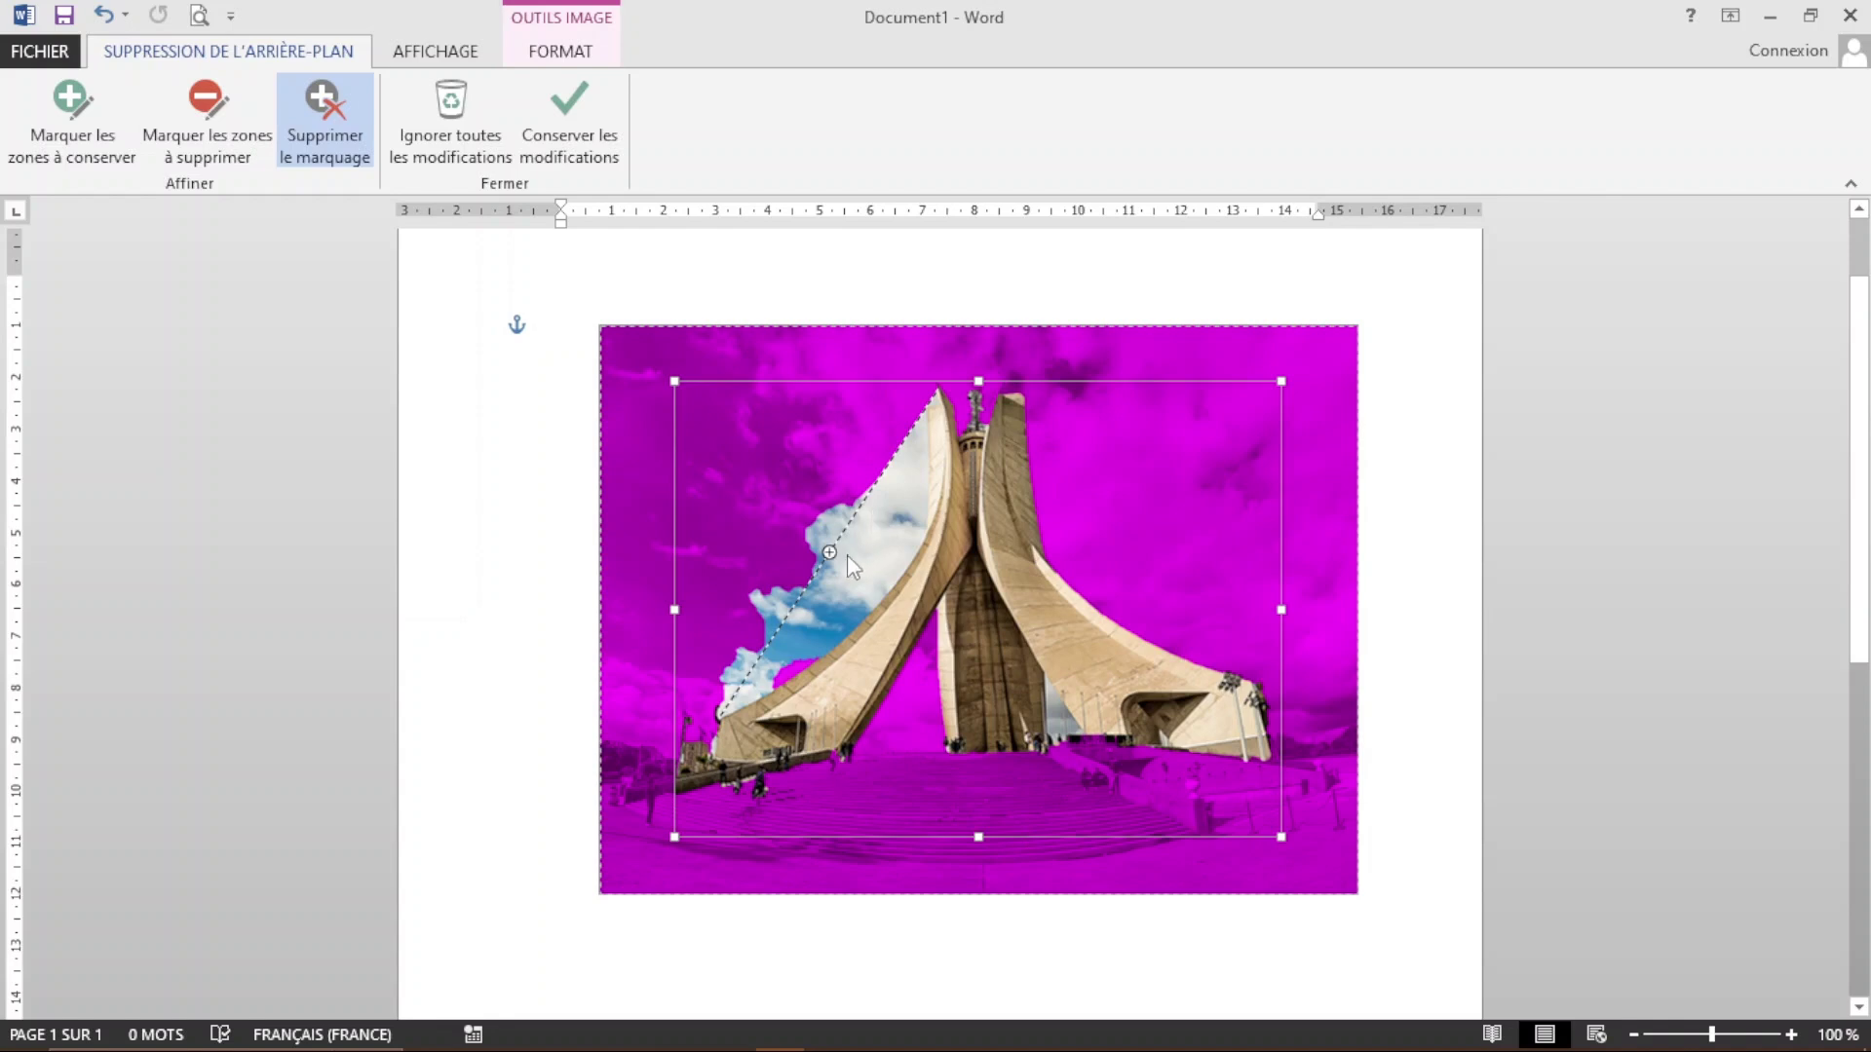
{"action": "left_click", "coordinate": [829, 555]}
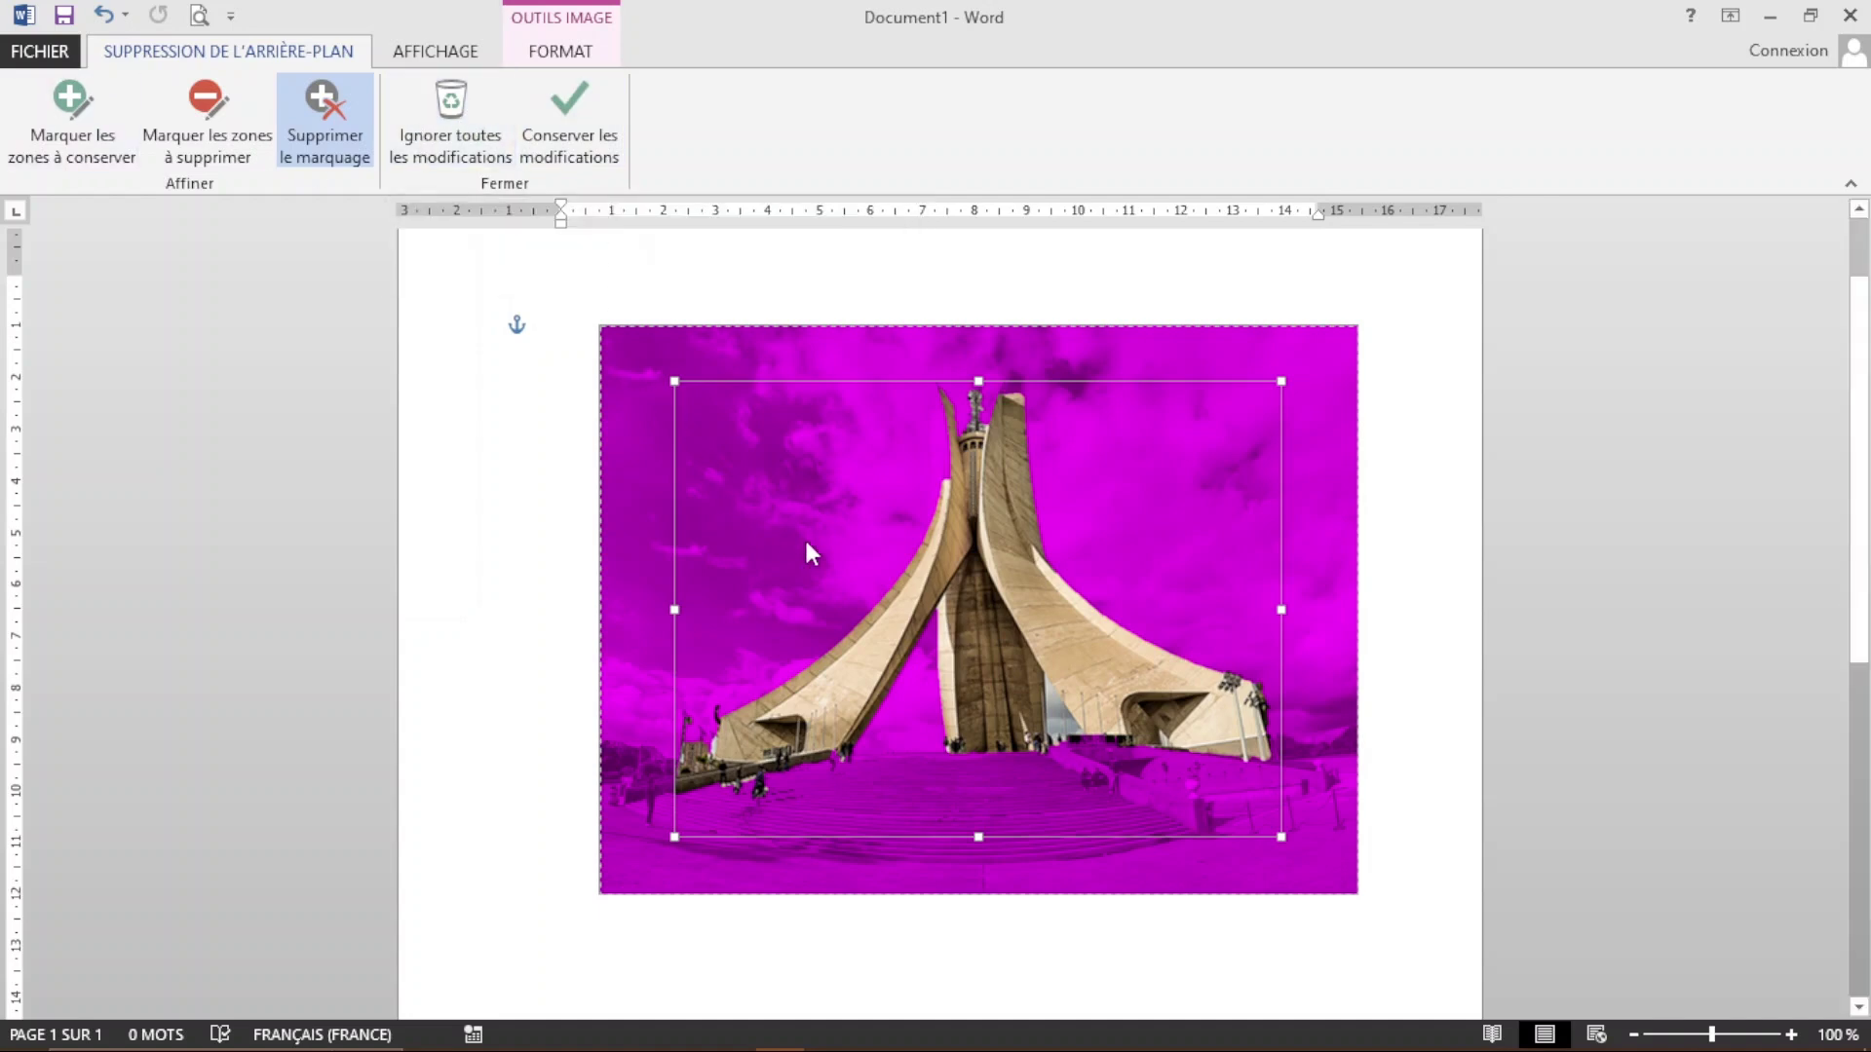
{"action": "left_click", "coordinate": [452, 103]}
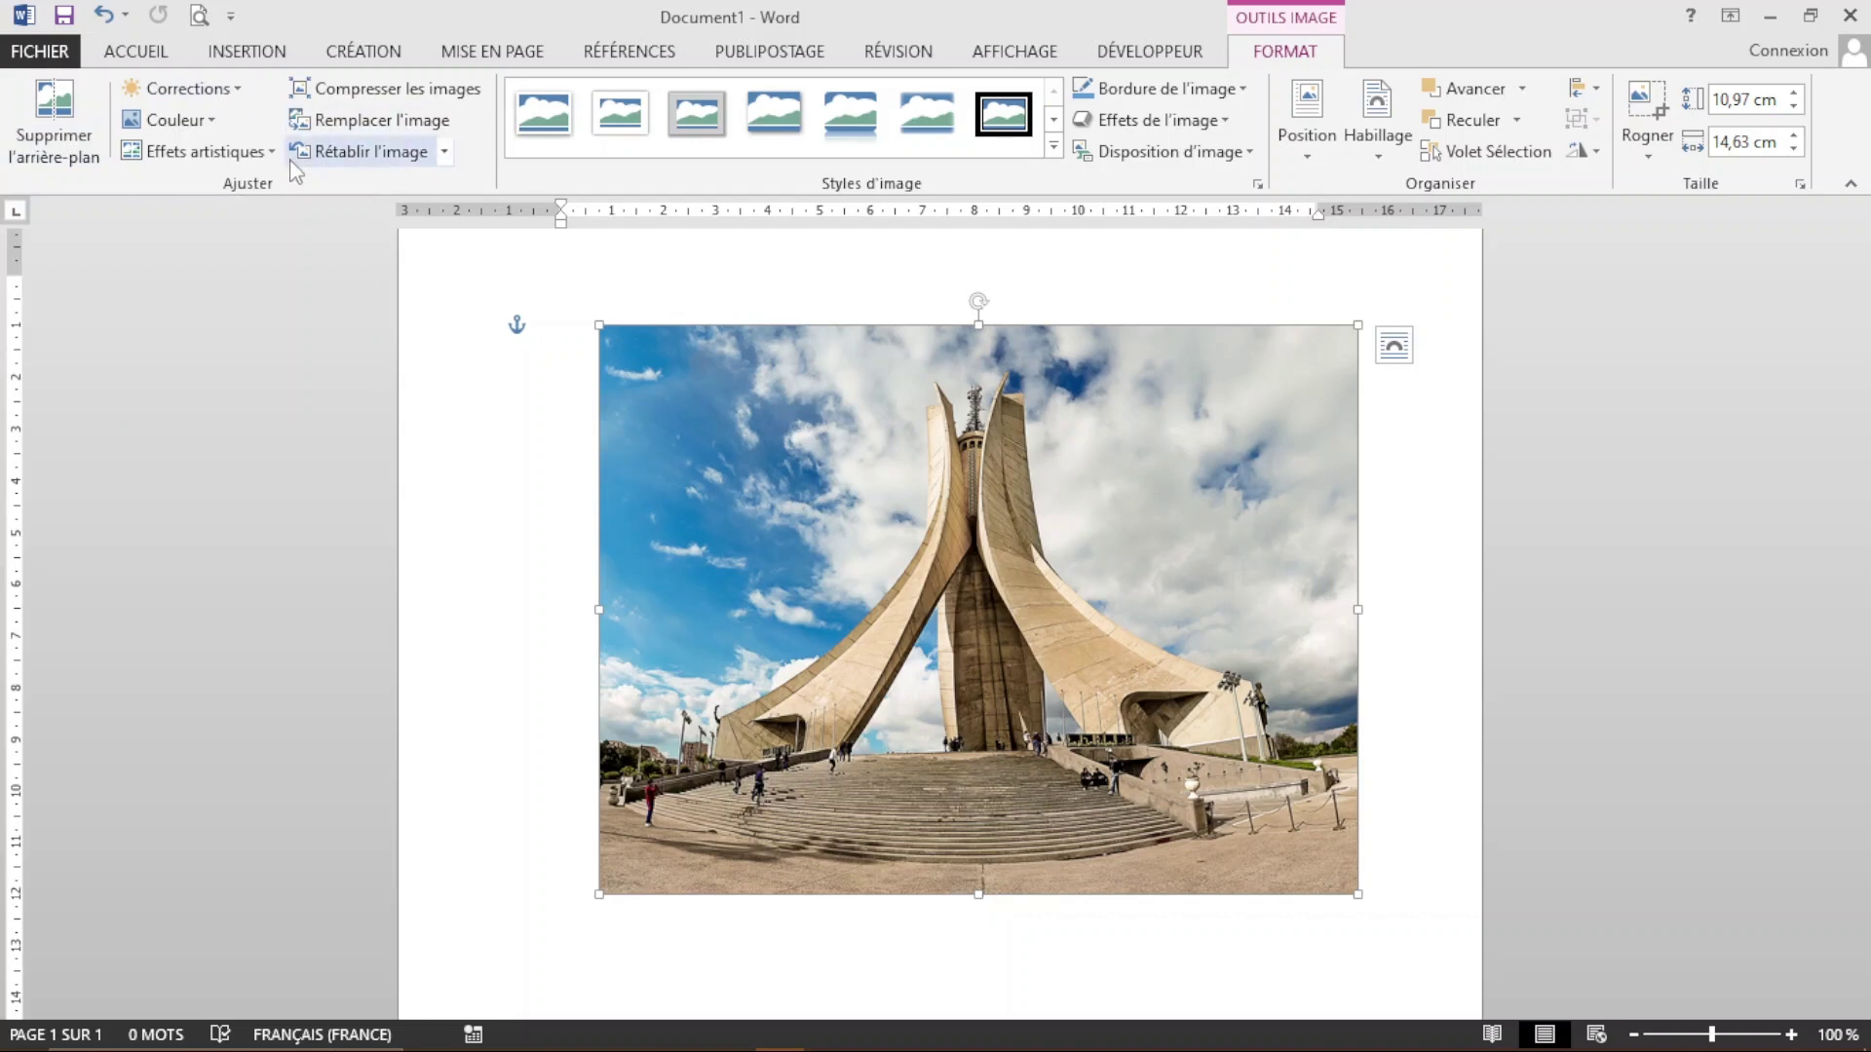
Step: Apply the correction preset with the lowest brightness and highest contrast to the photo, and undo it
{"action": "left_click", "coordinate": [237, 93]}
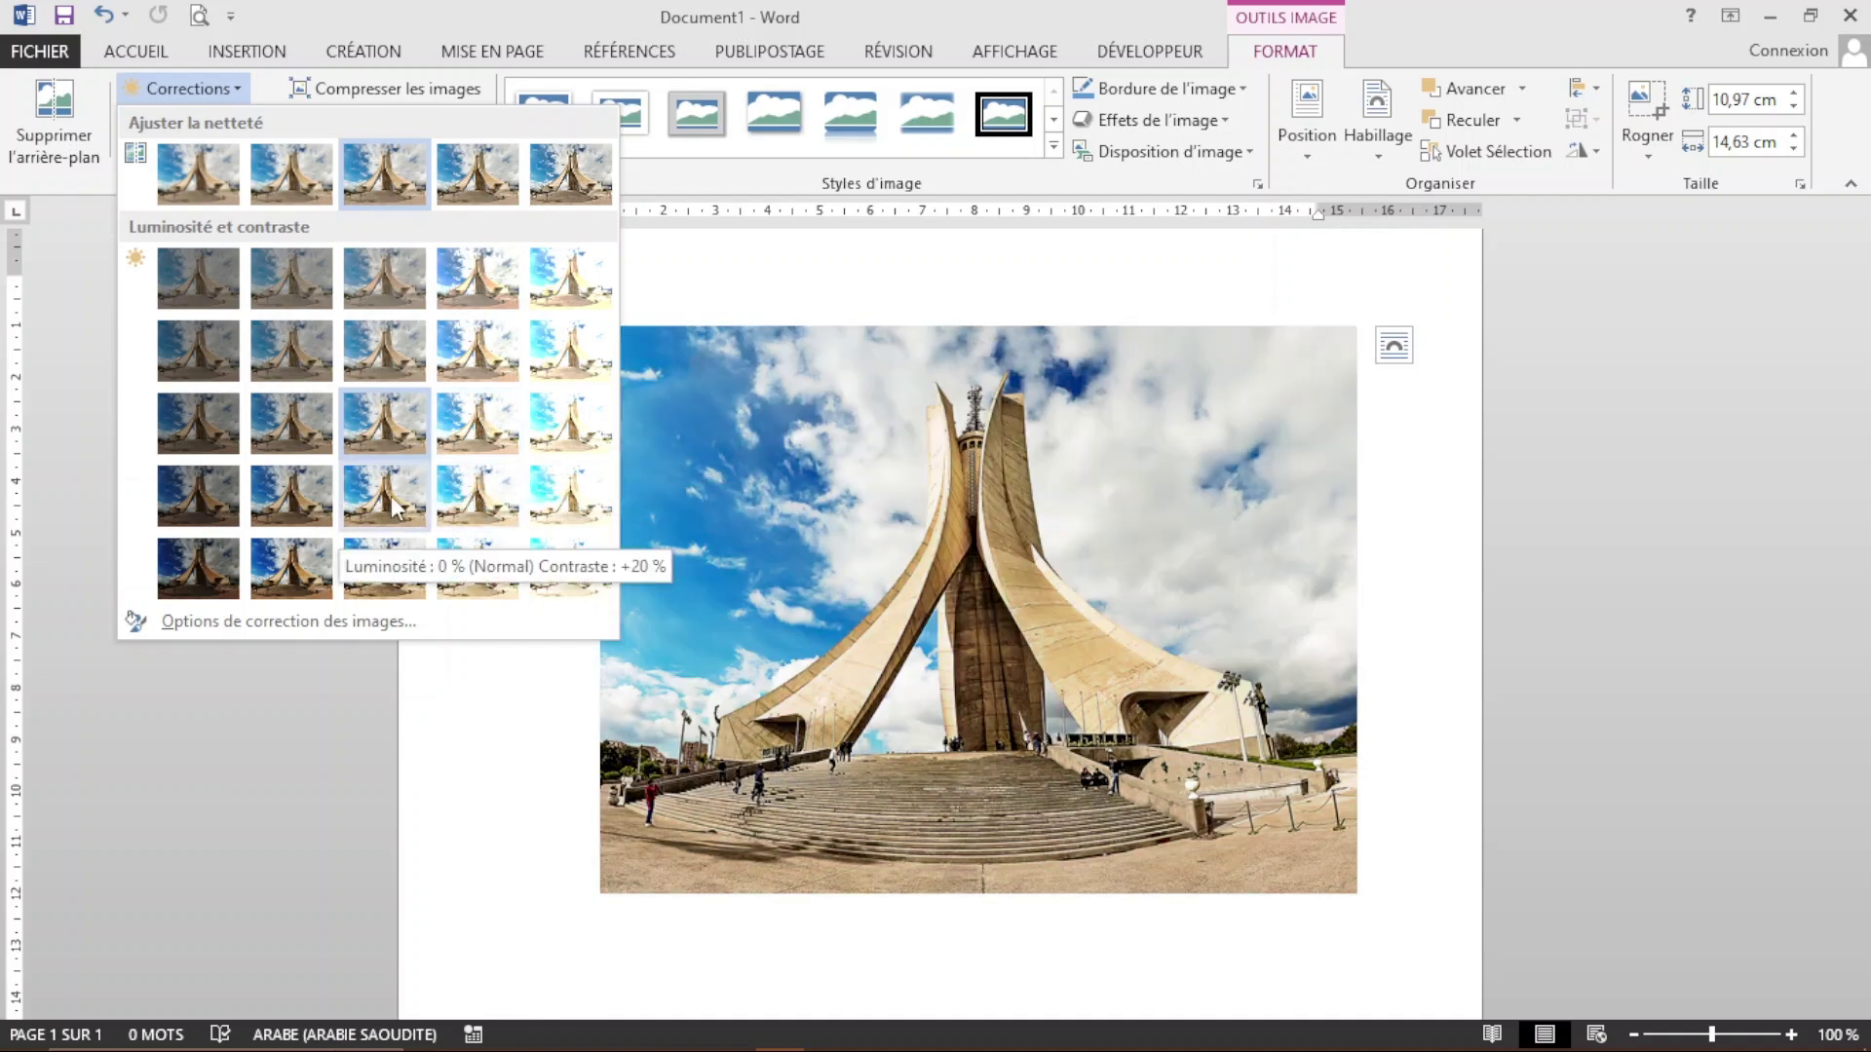
{"action": "left_click", "coordinate": [223, 594]}
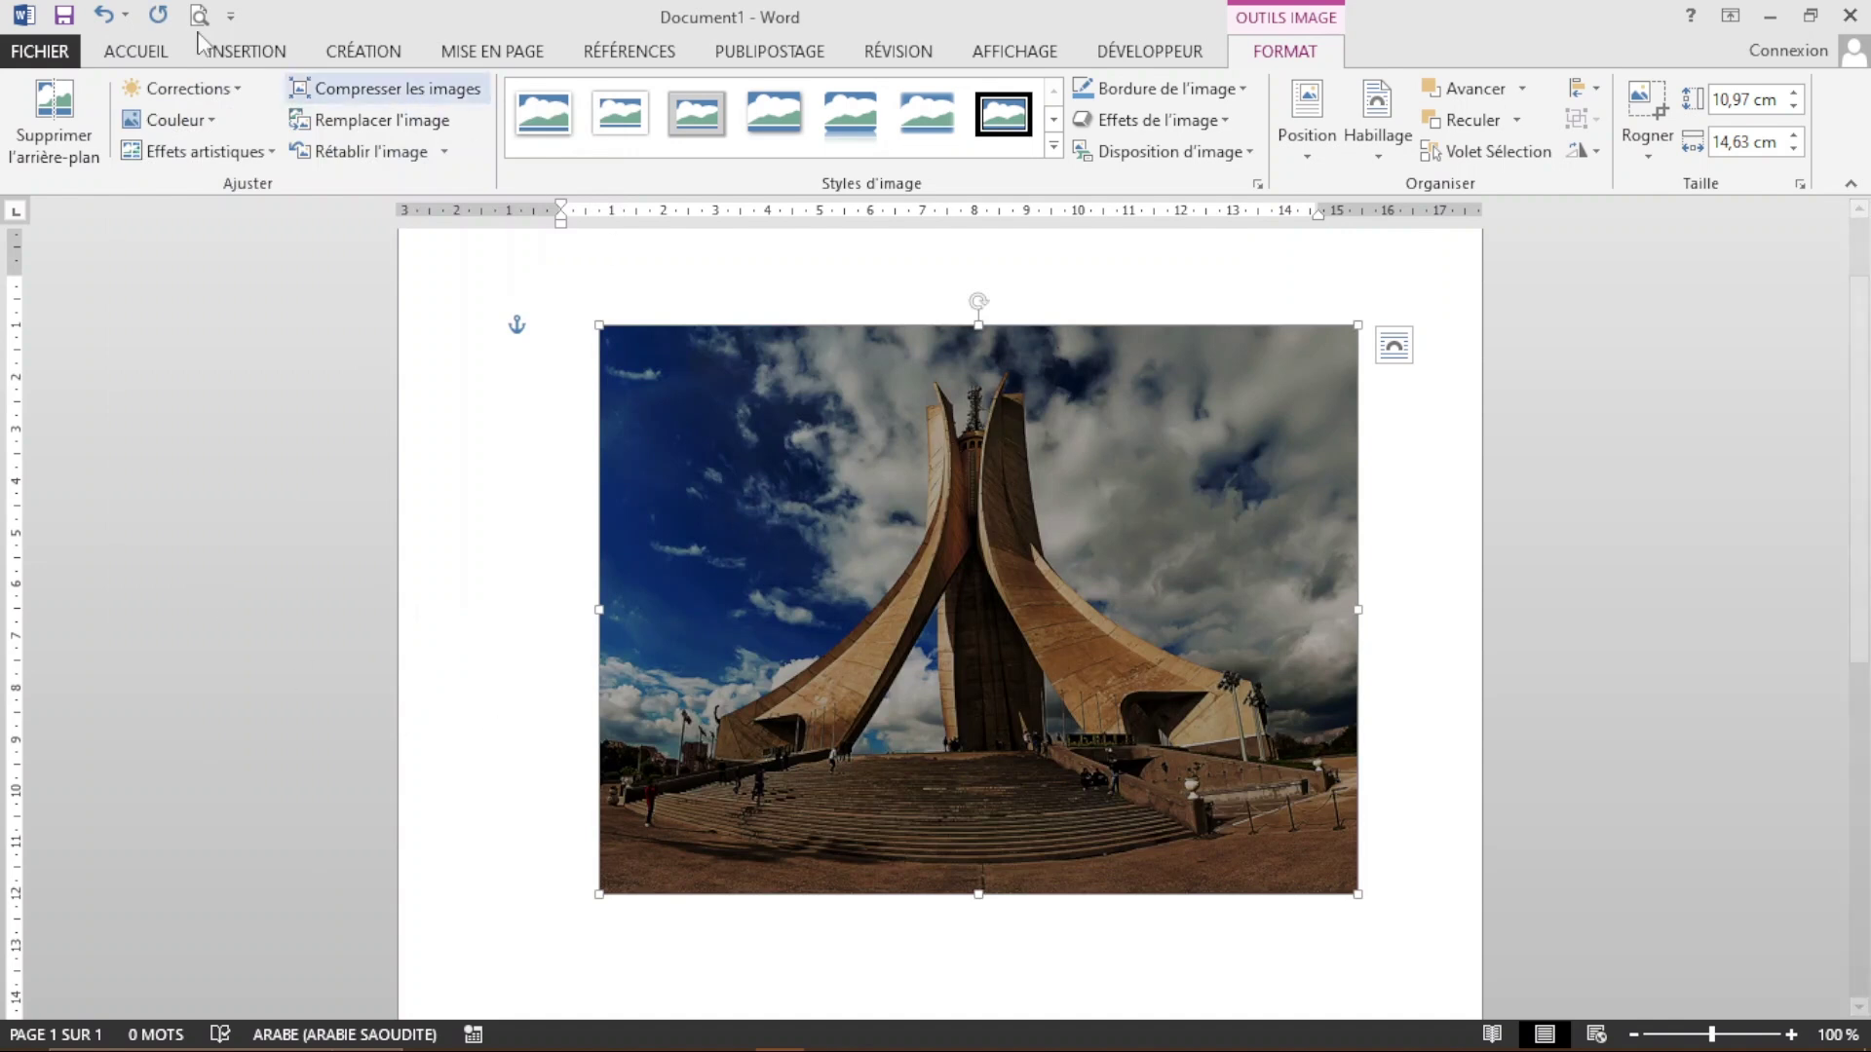
{"action": "left_click", "coordinate": [100, 16]}
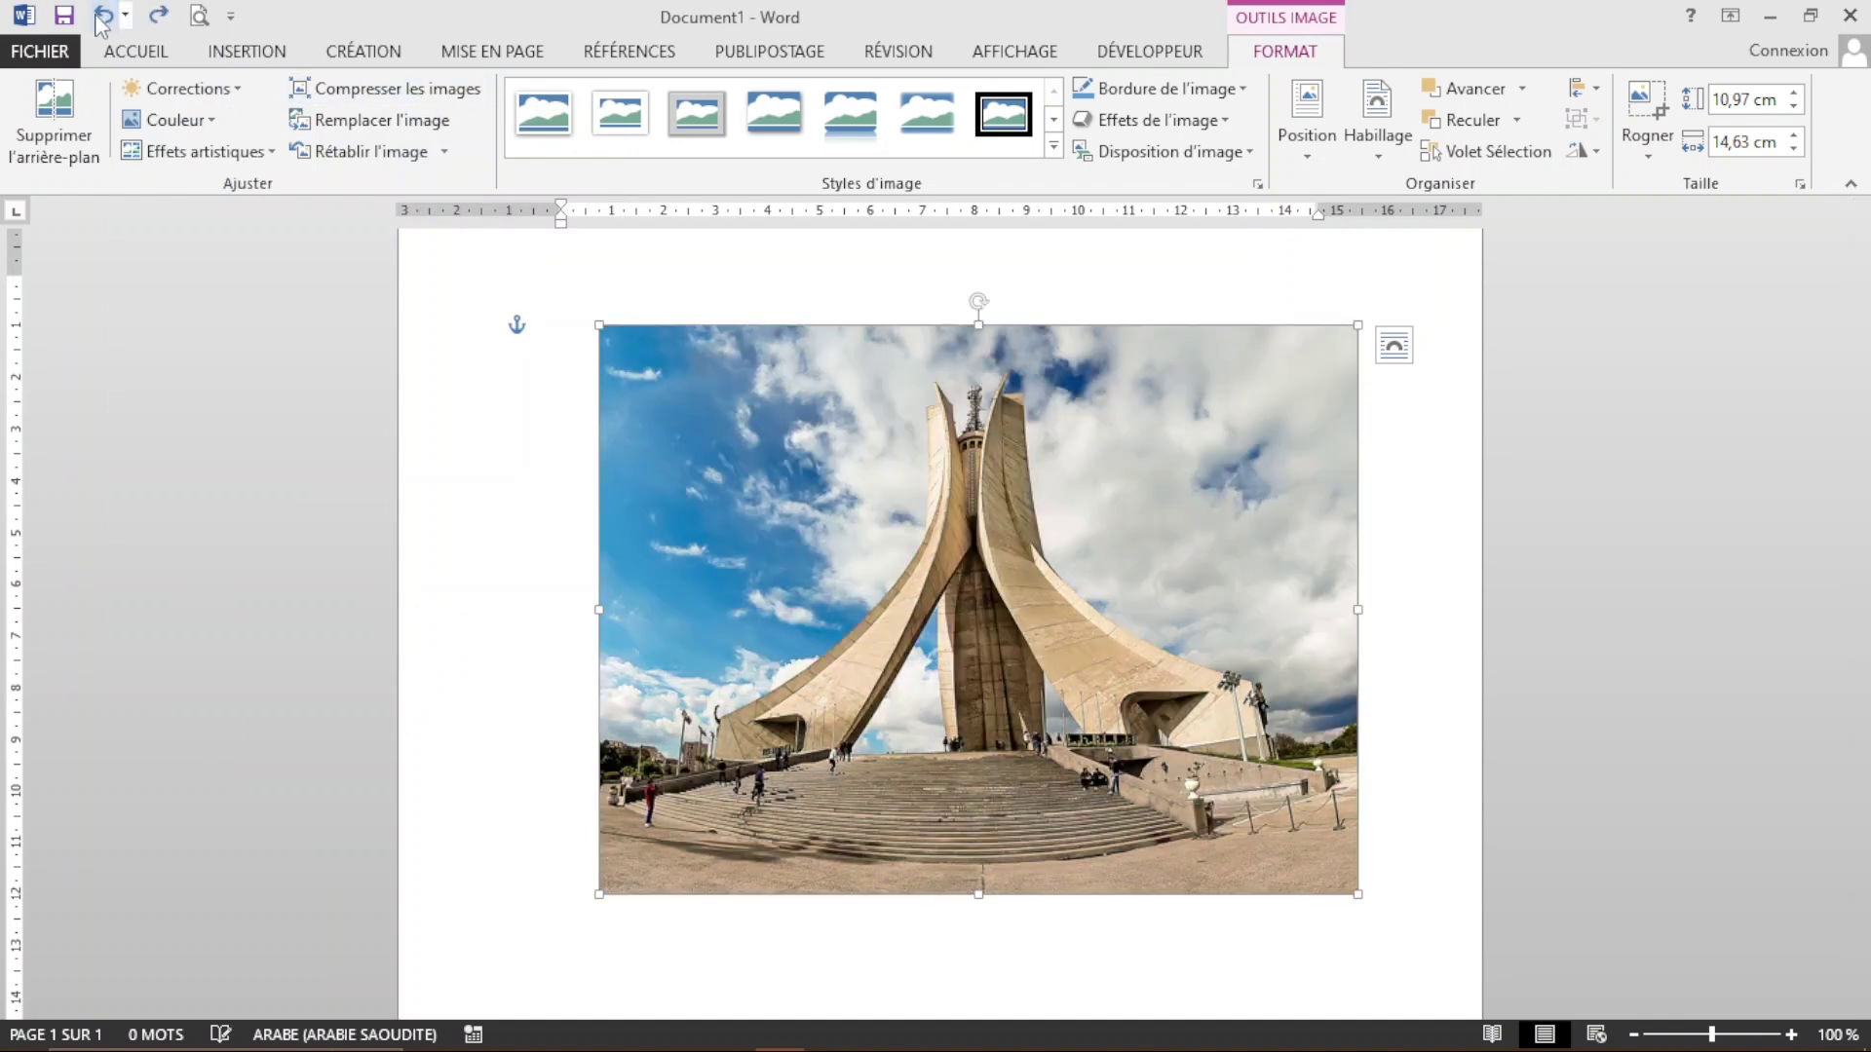
Step: Preview the recolour presets and the further colour variations for the photo without applying any
{"action": "left_click", "coordinate": [212, 121]}
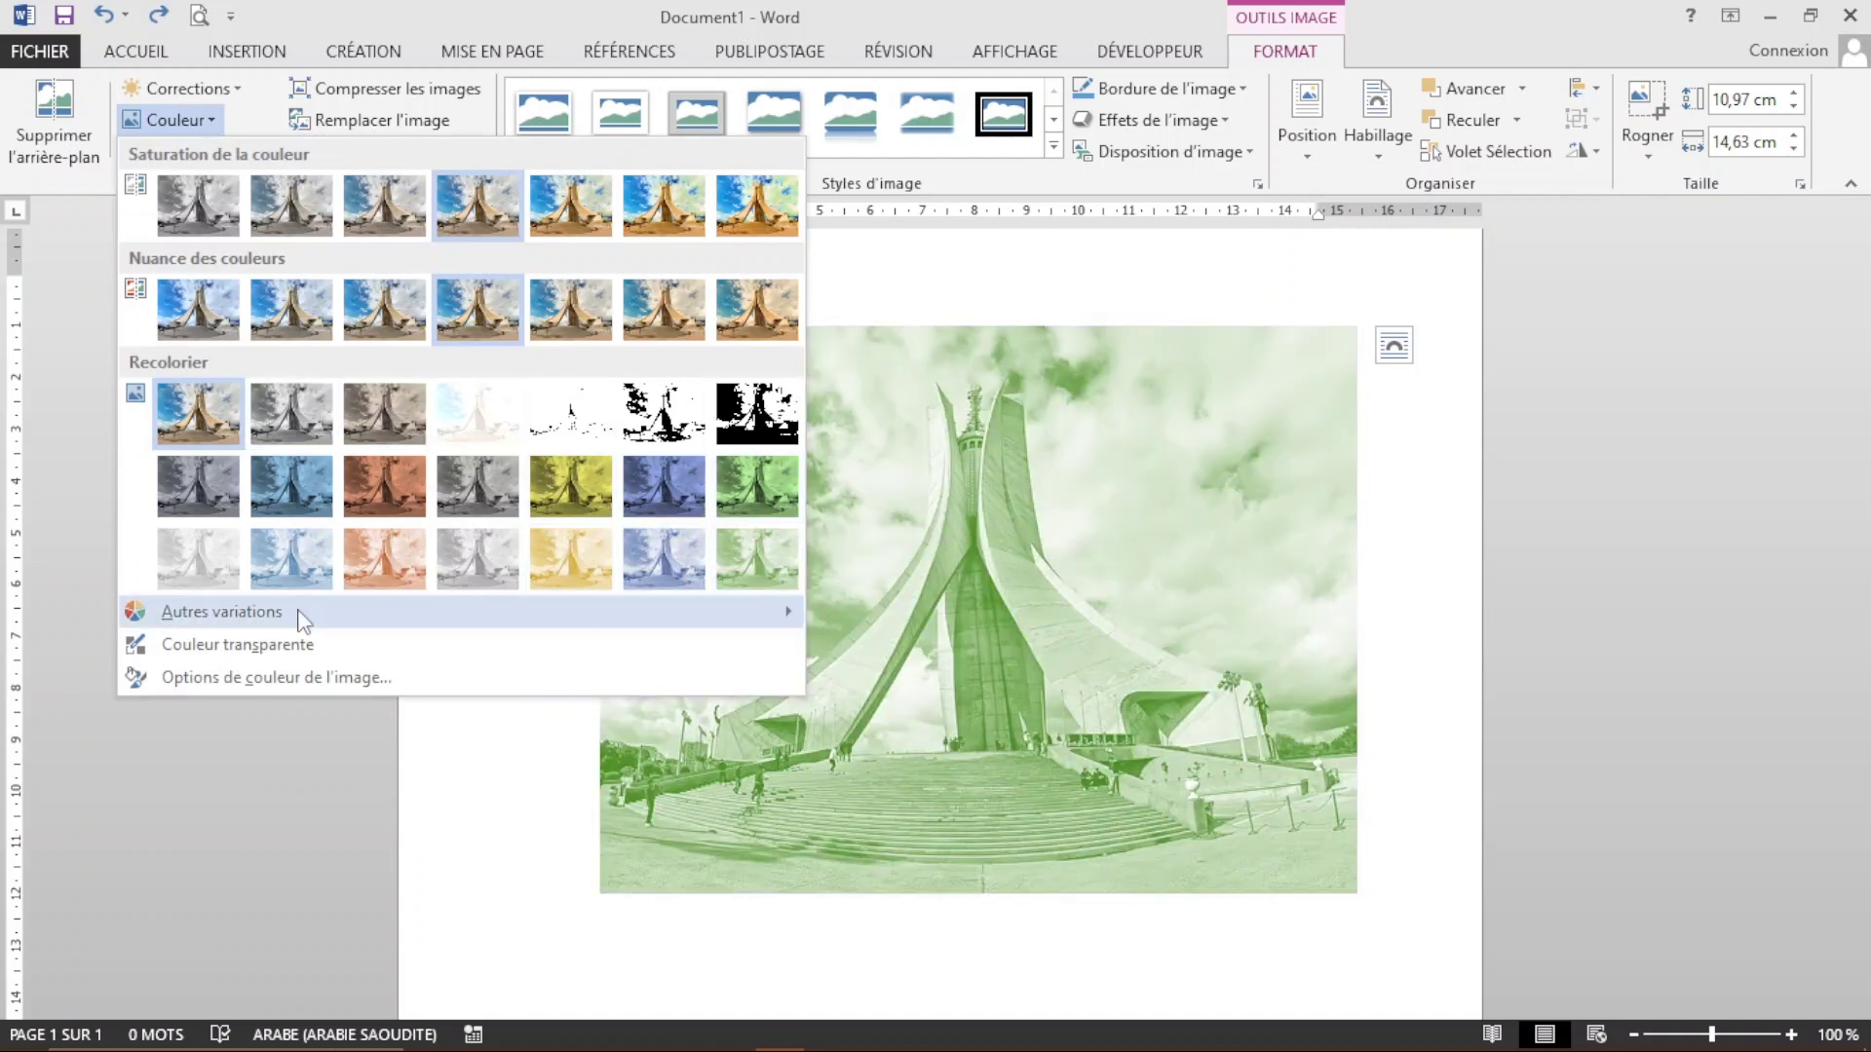
{"action": "mouse_move", "coordinate": [250, 625]}
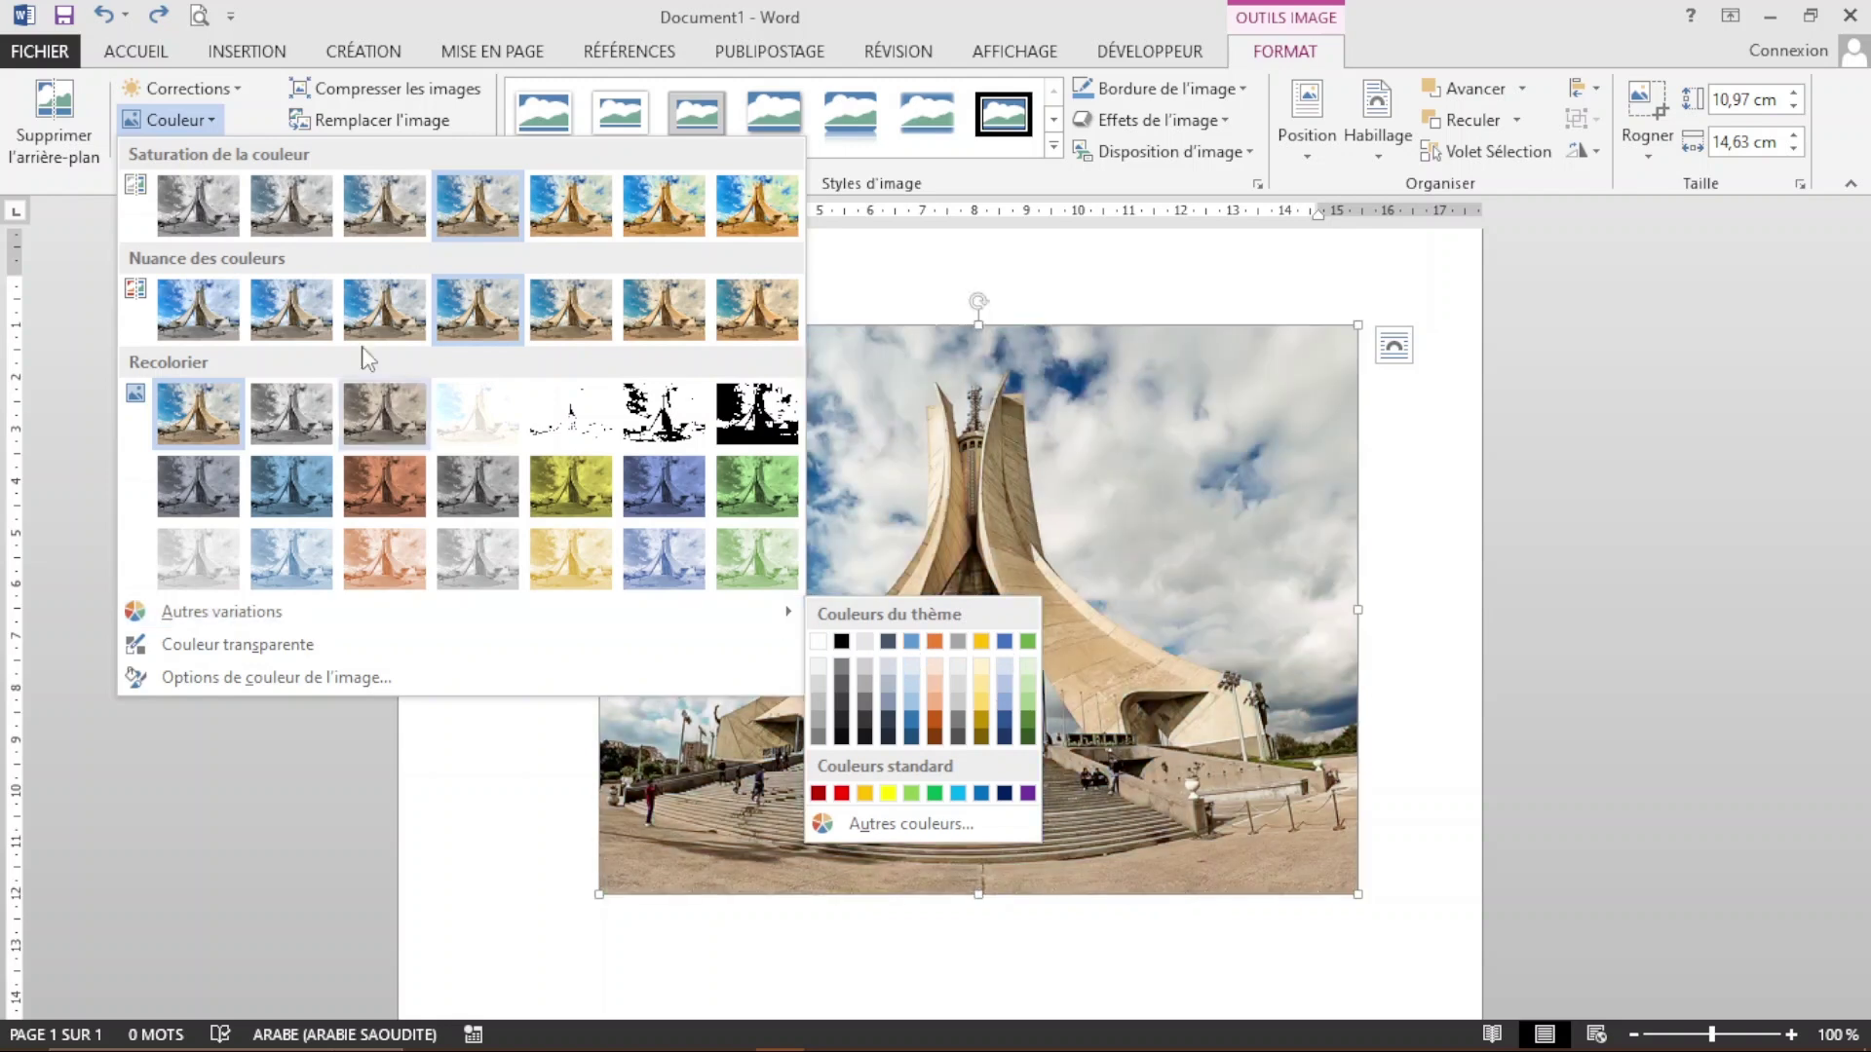
{"action": "key", "text": "Escape"}
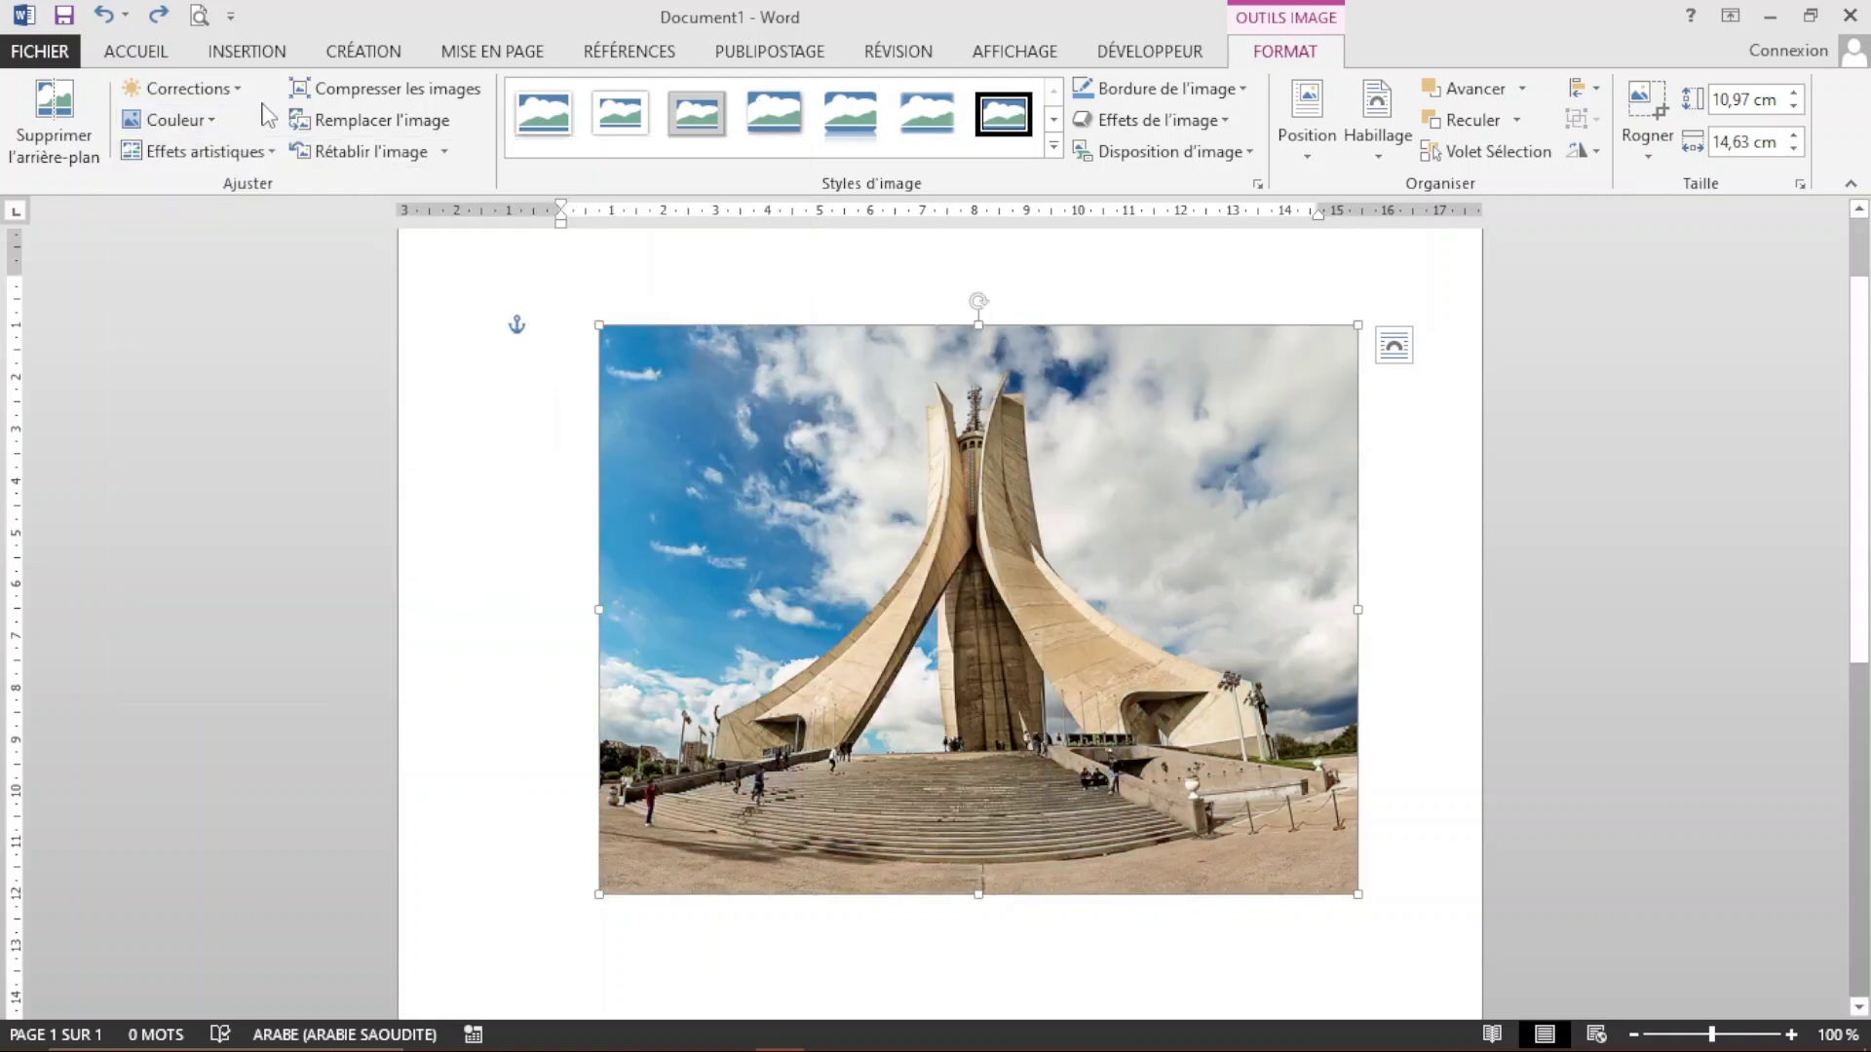
Step: Browse the artistic effects for the photo and open the detailed artistic effects options
{"action": "left_click", "coordinate": [269, 156]}
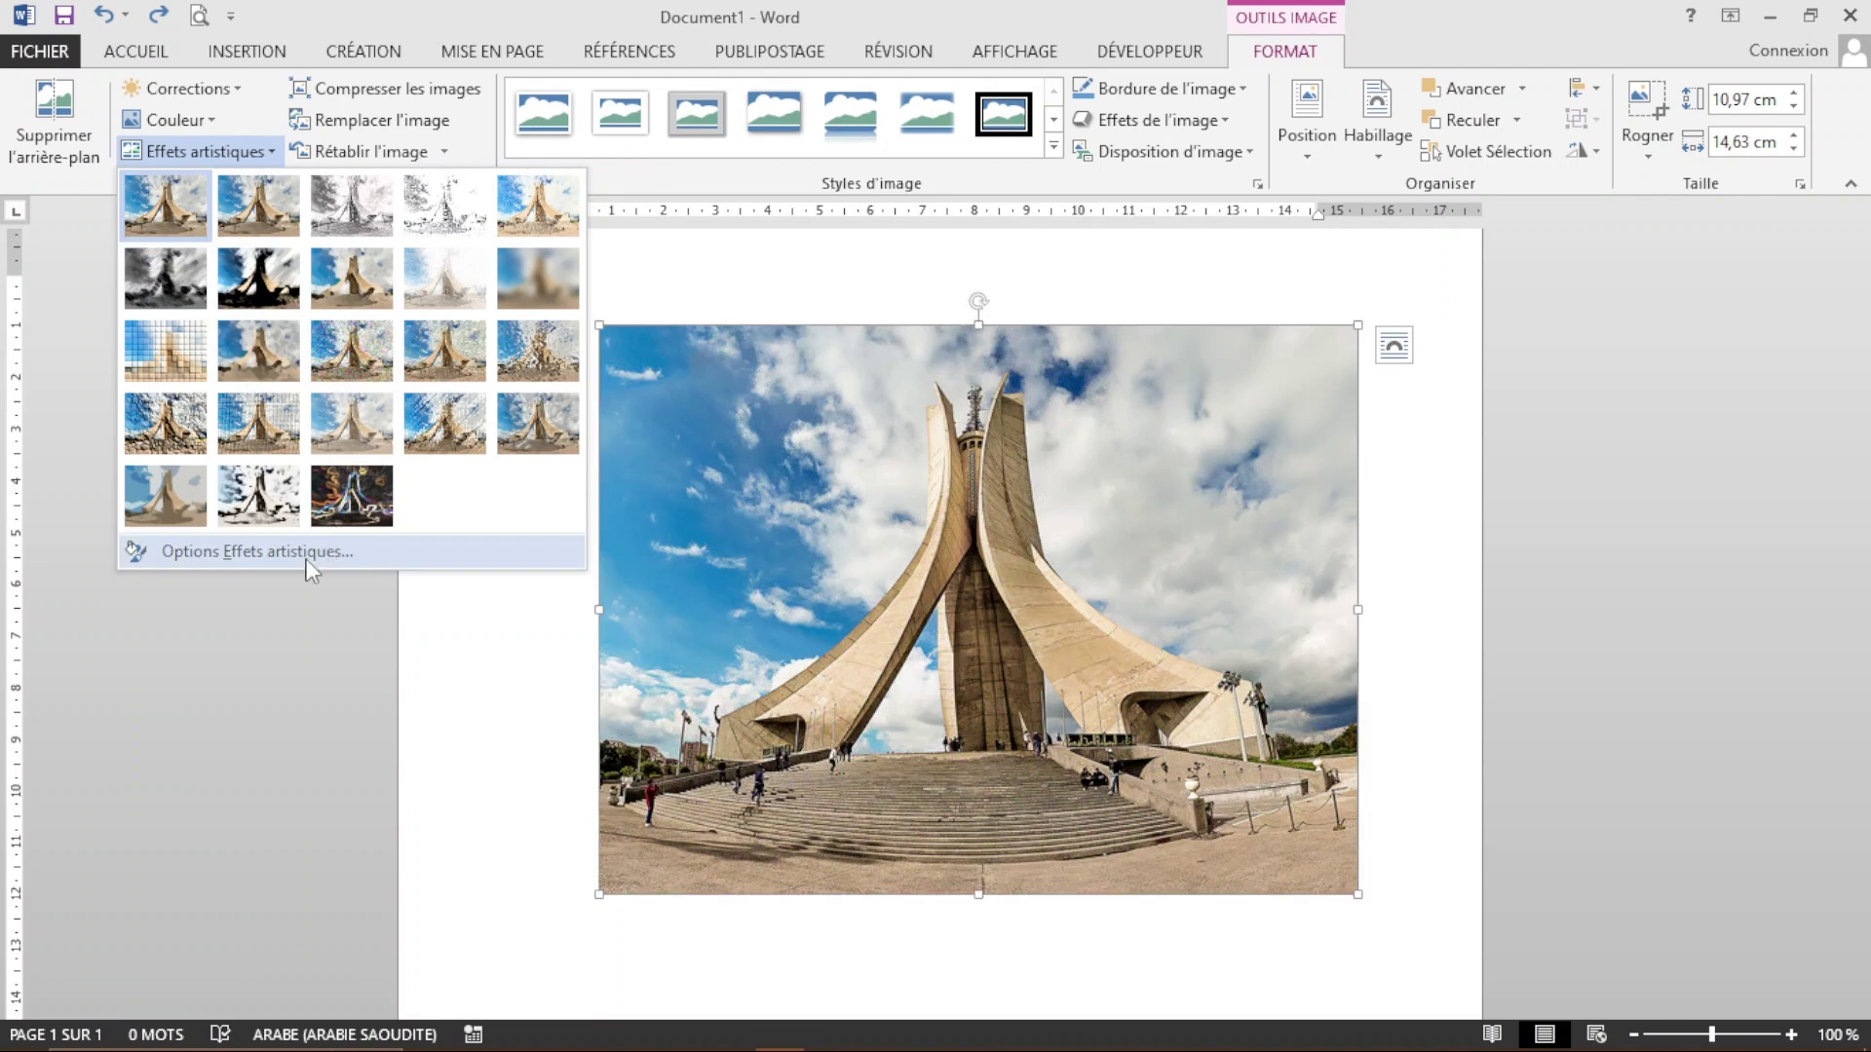
{"action": "left_click", "coordinate": [310, 564]}
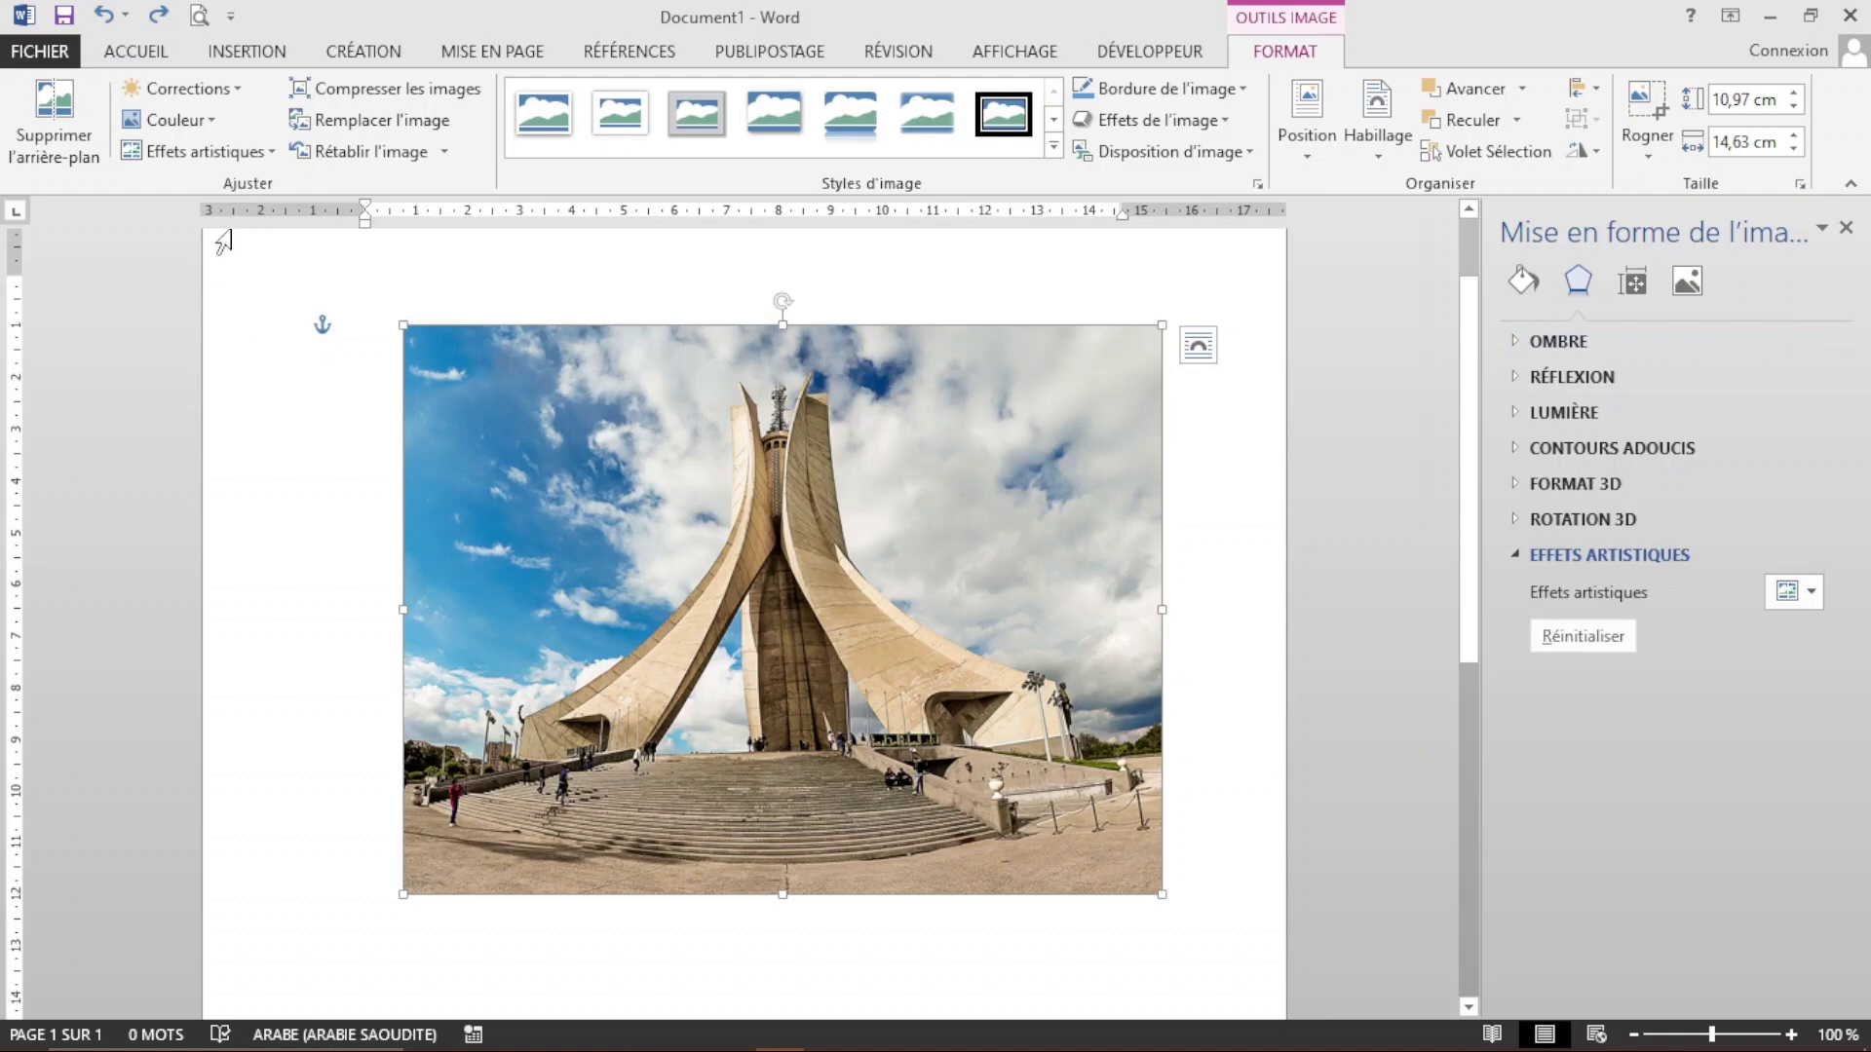
{"action": "left_click", "coordinate": [262, 153]}
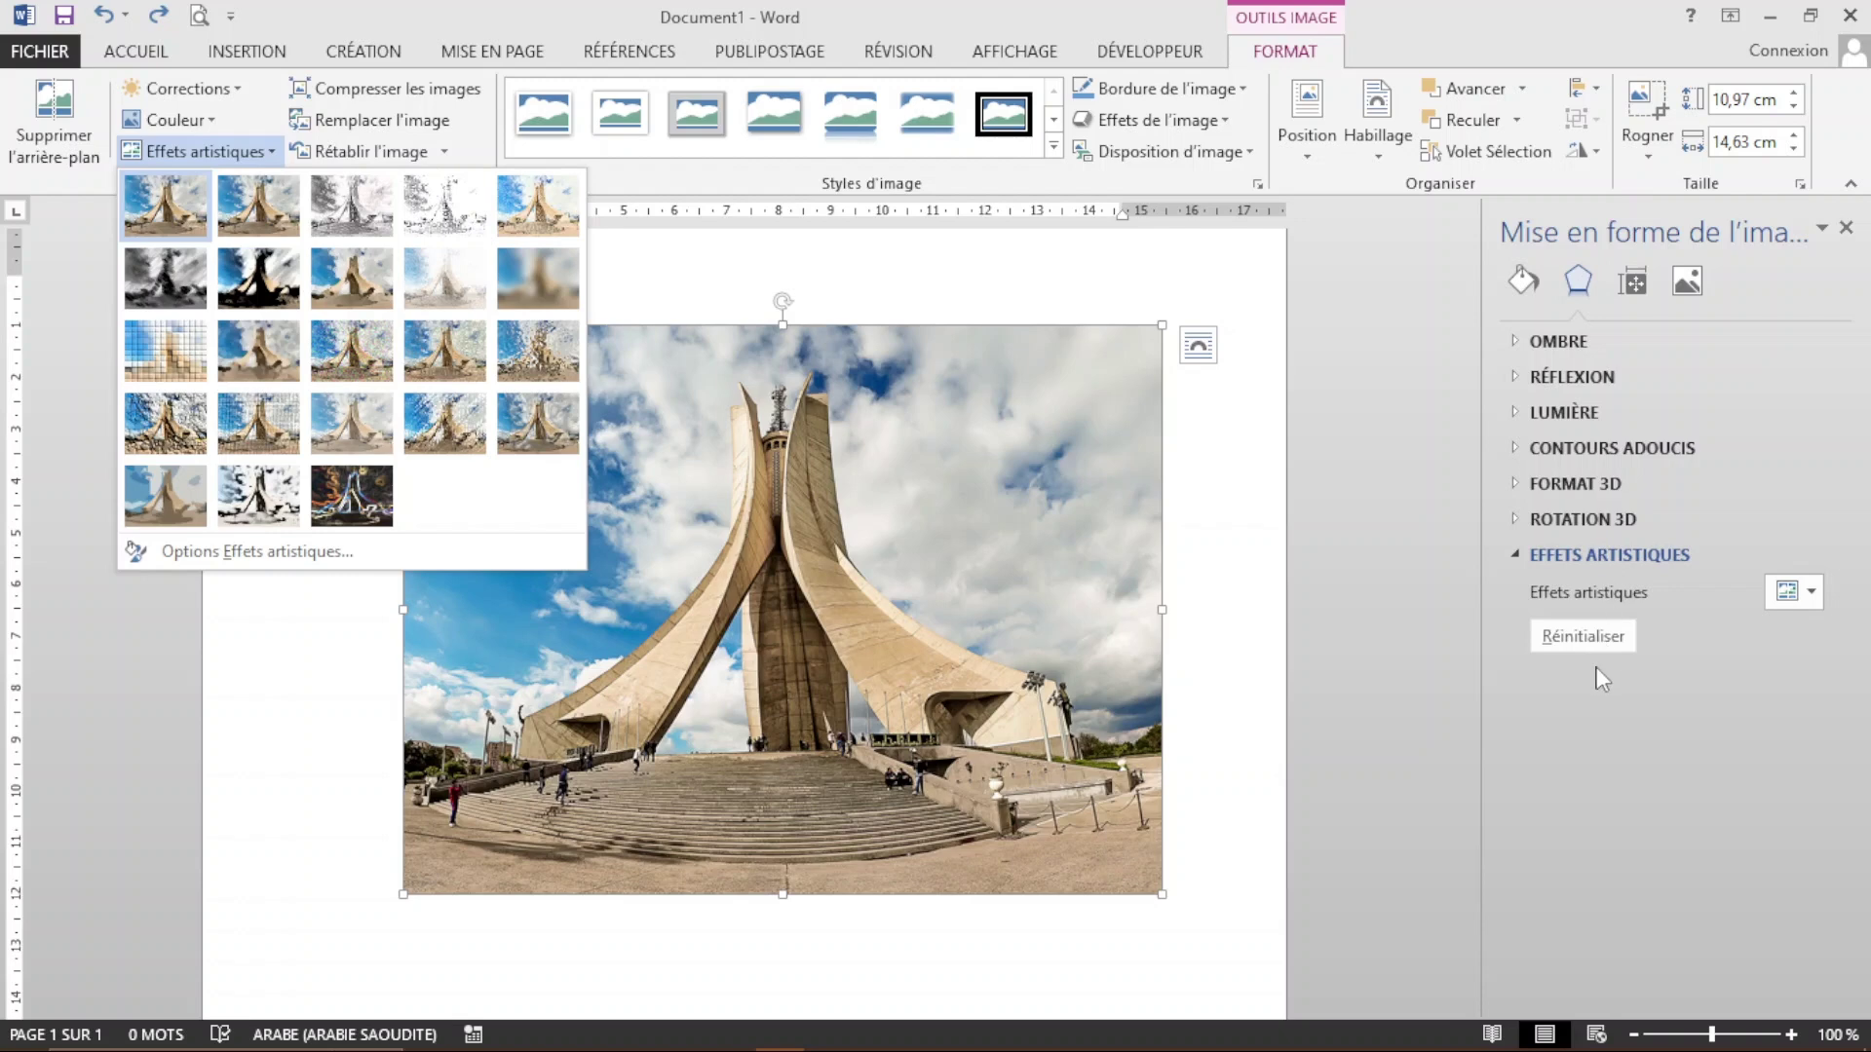
Step: Examine the photo's shadow, reflection, glow, soft edges and 3D format settings, and close the formatting options
{"action": "left_click", "coordinate": [1558, 341]}
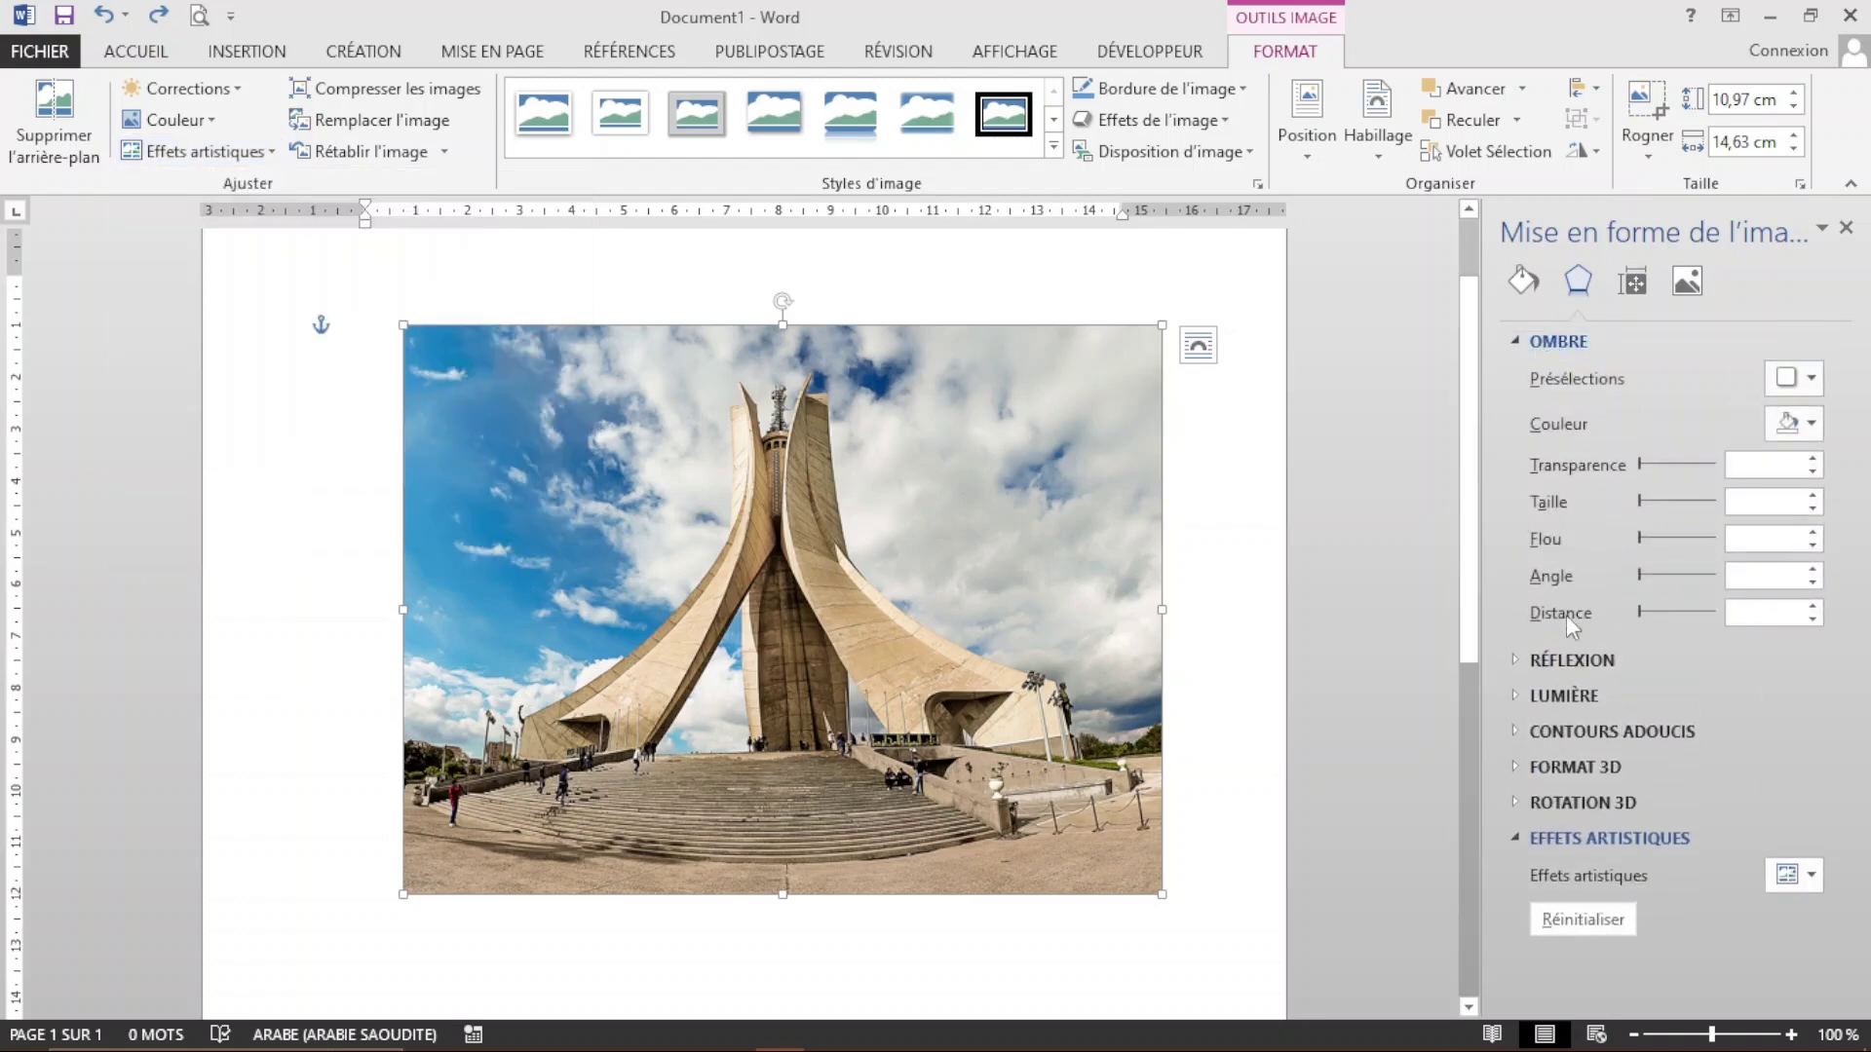
{"action": "left_click", "coordinate": [1554, 659]}
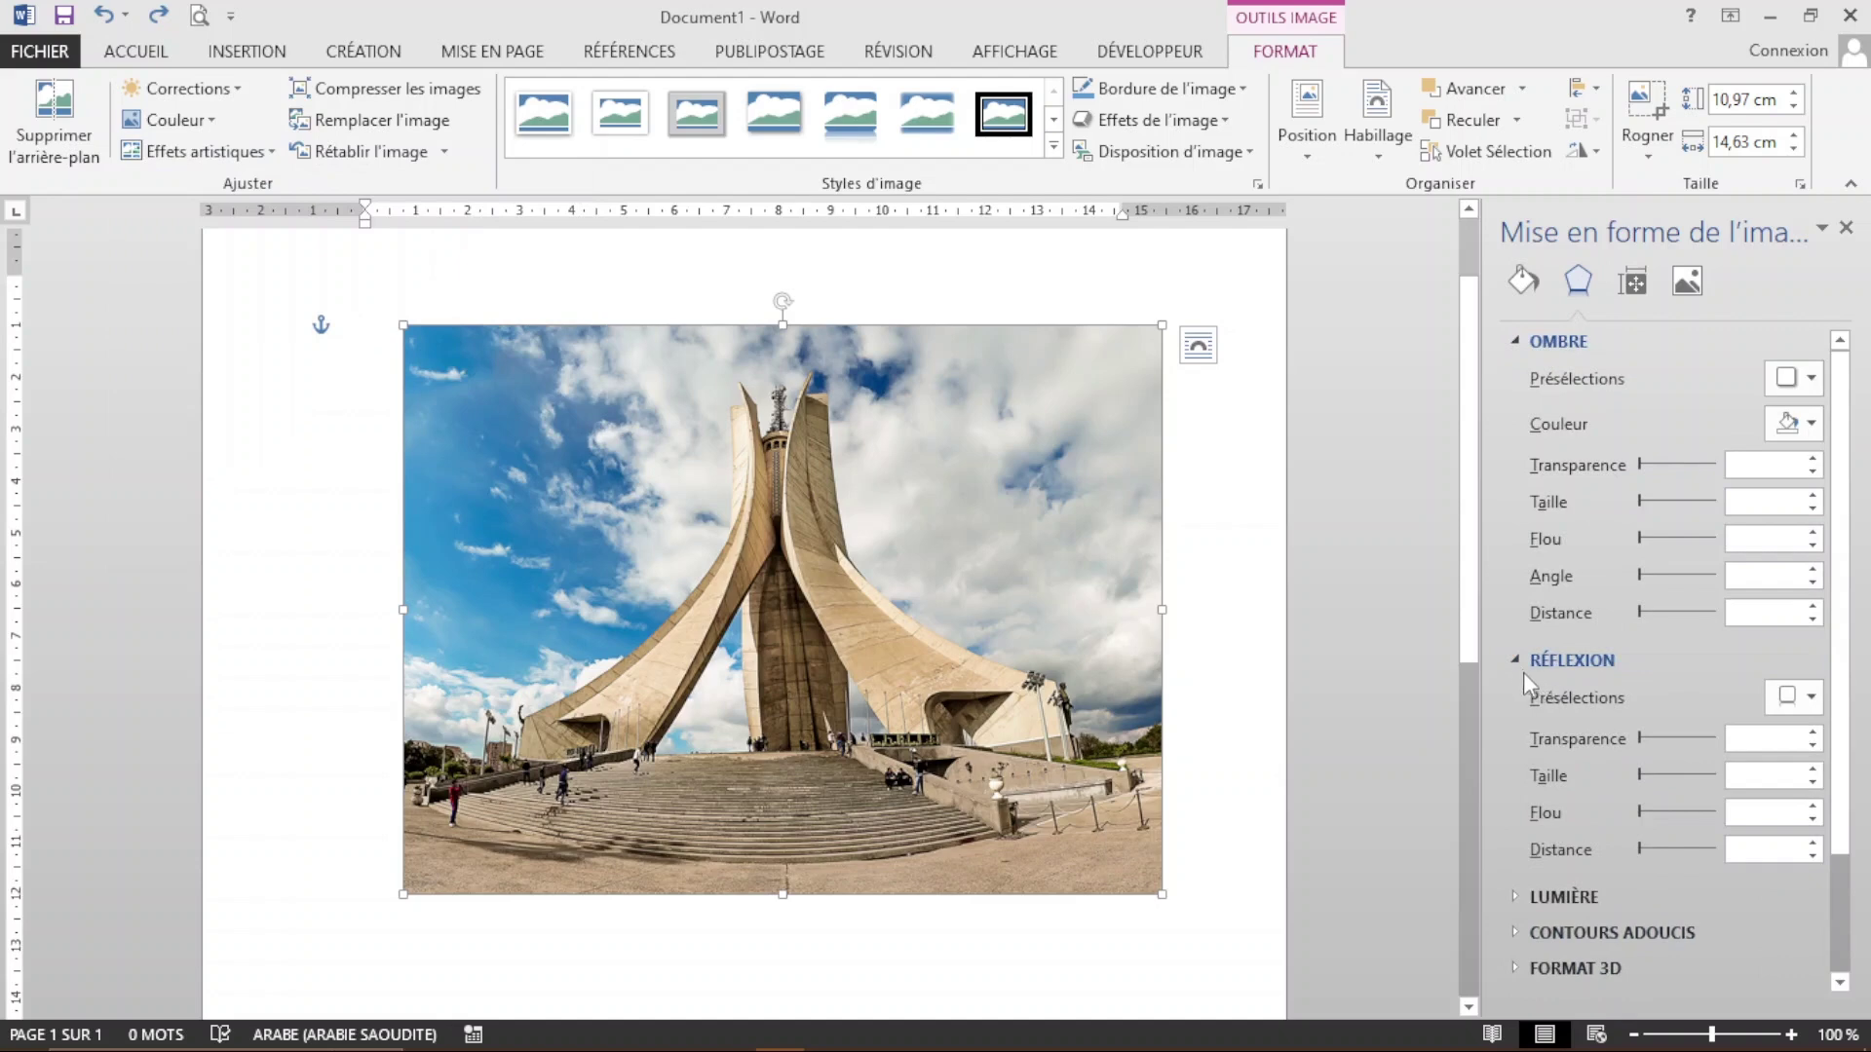
{"action": "left_click", "coordinate": [1521, 662]}
{"action": "left_click", "coordinate": [1522, 341]}
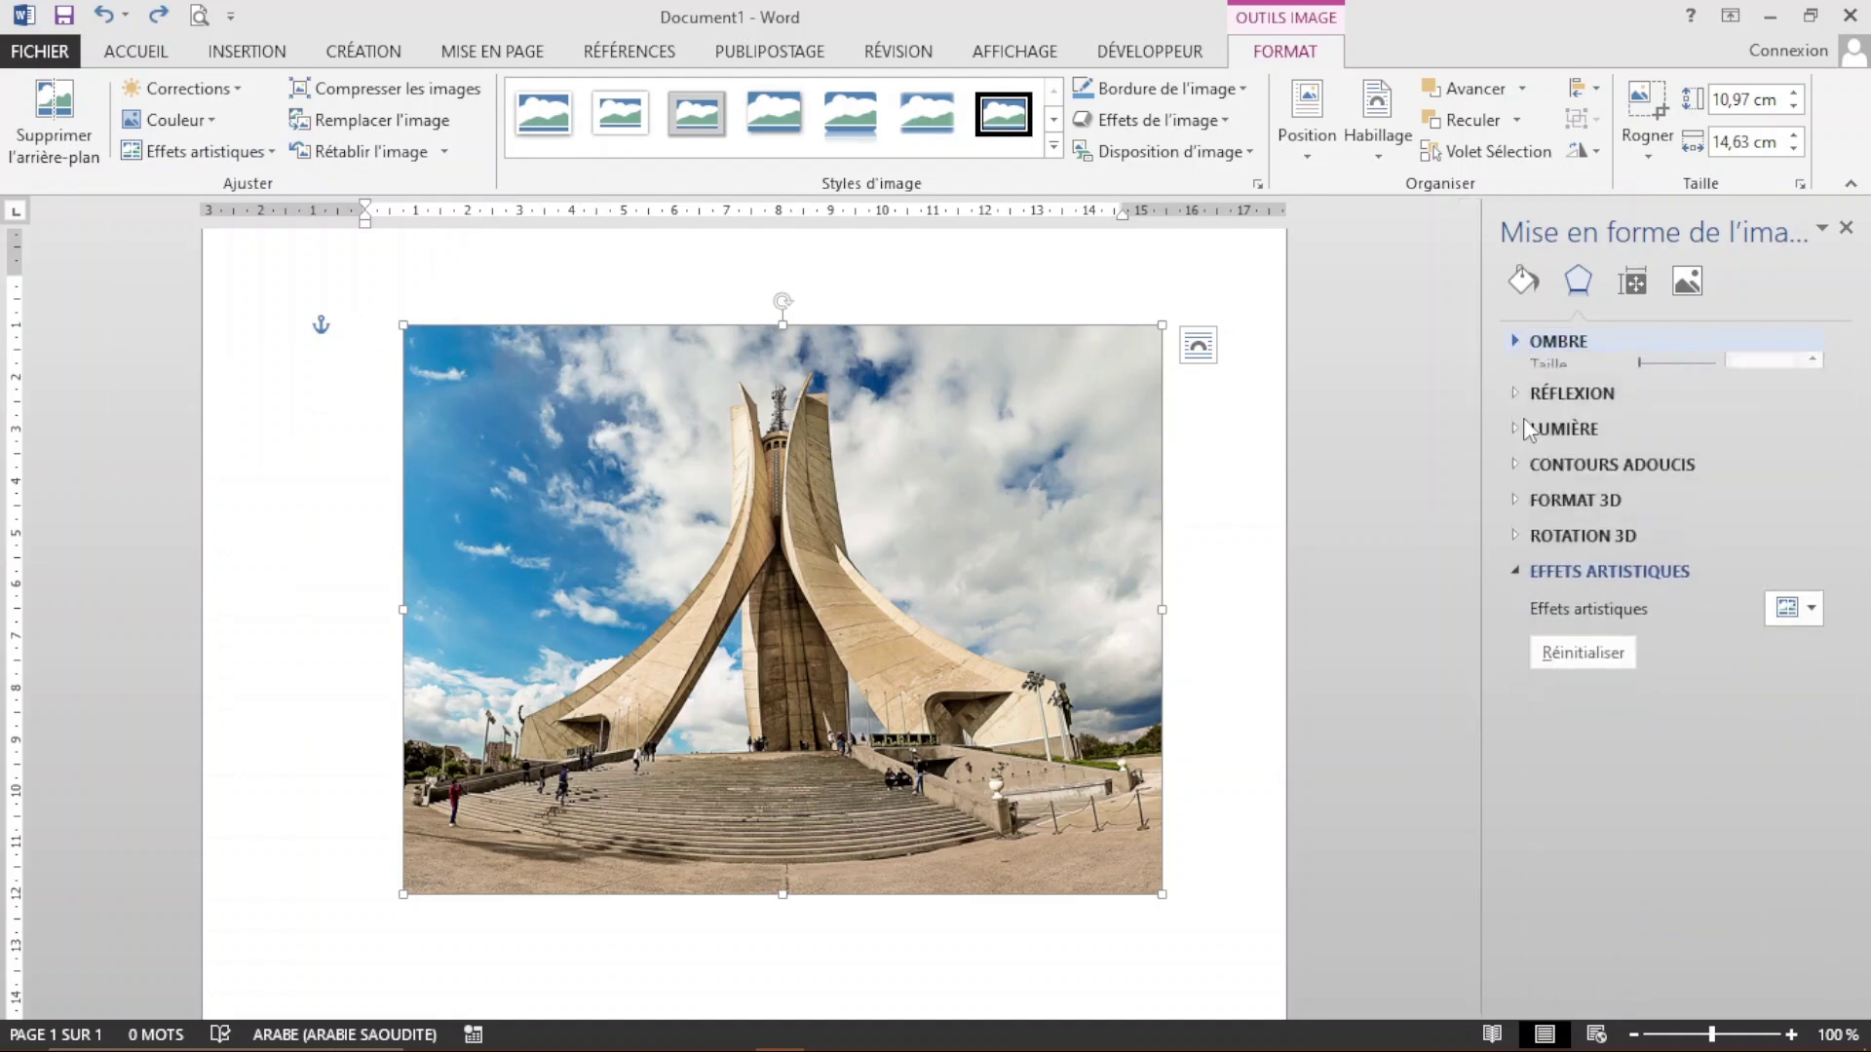
{"action": "left_click", "coordinate": [1554, 413]}
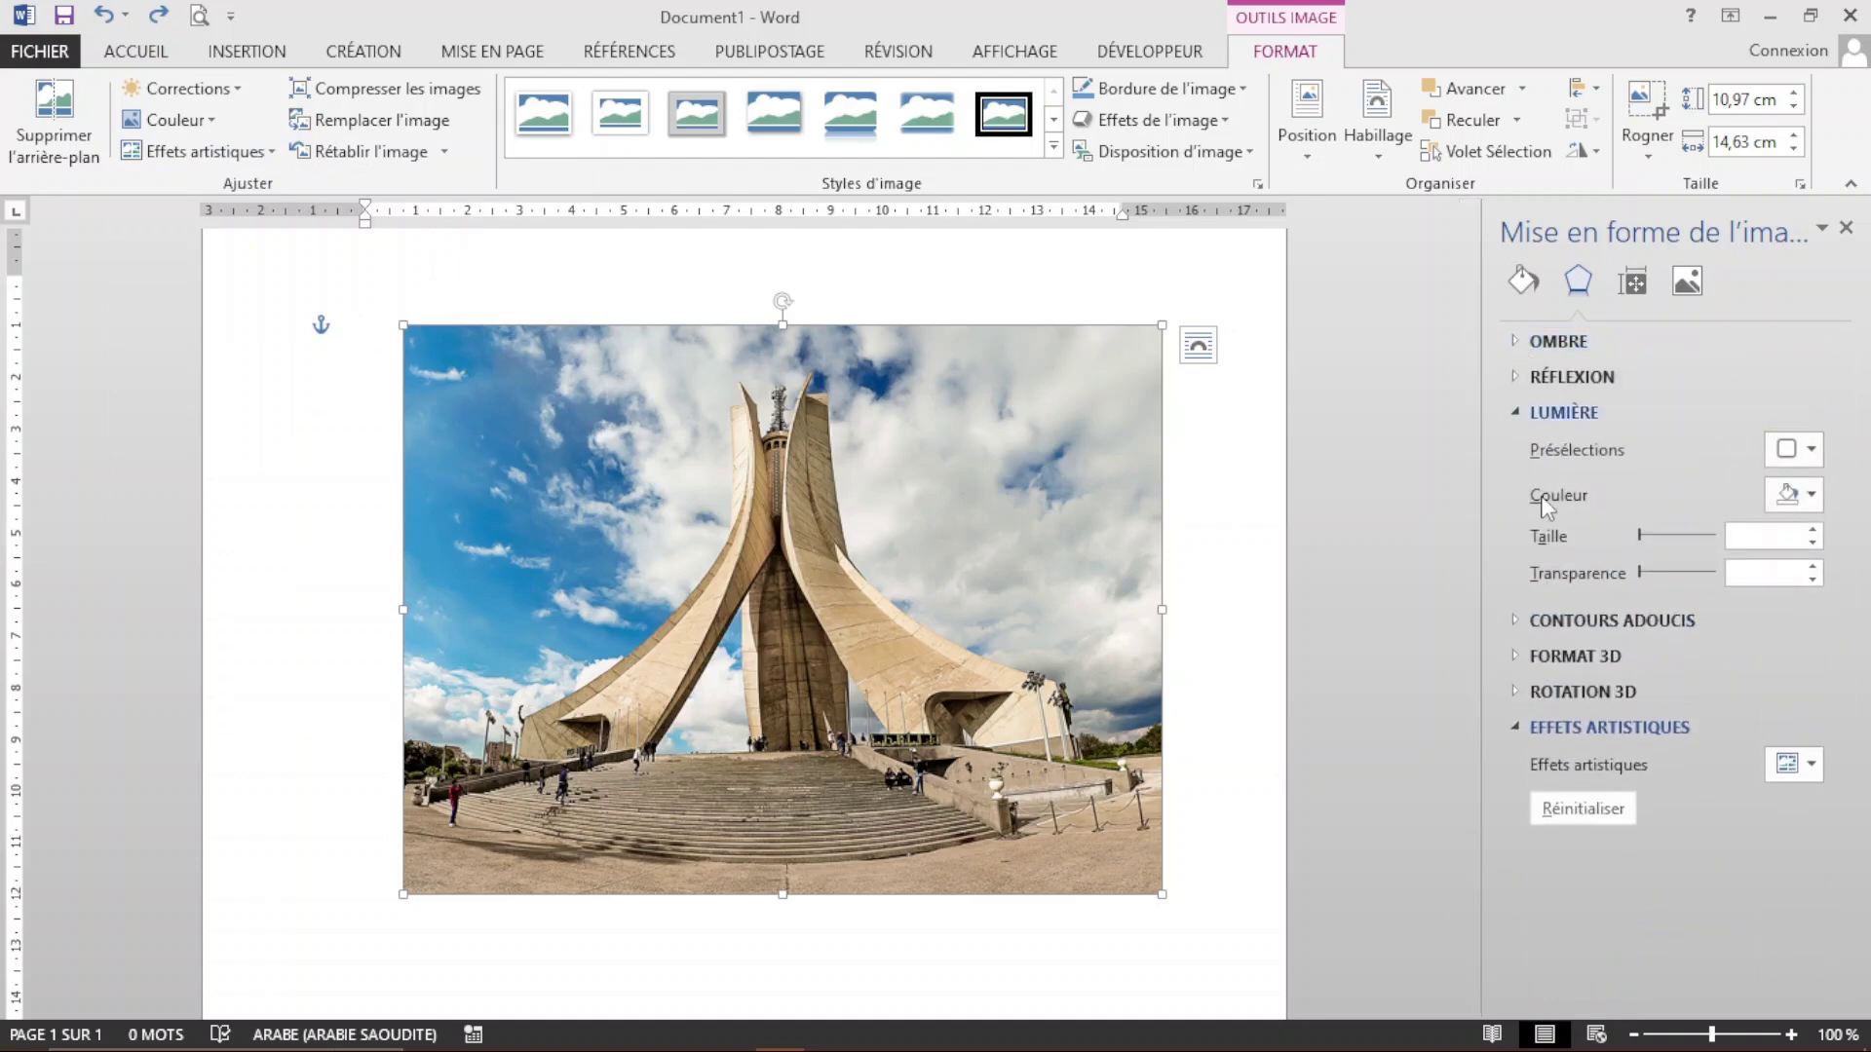
{"action": "left_click", "coordinate": [1526, 623]}
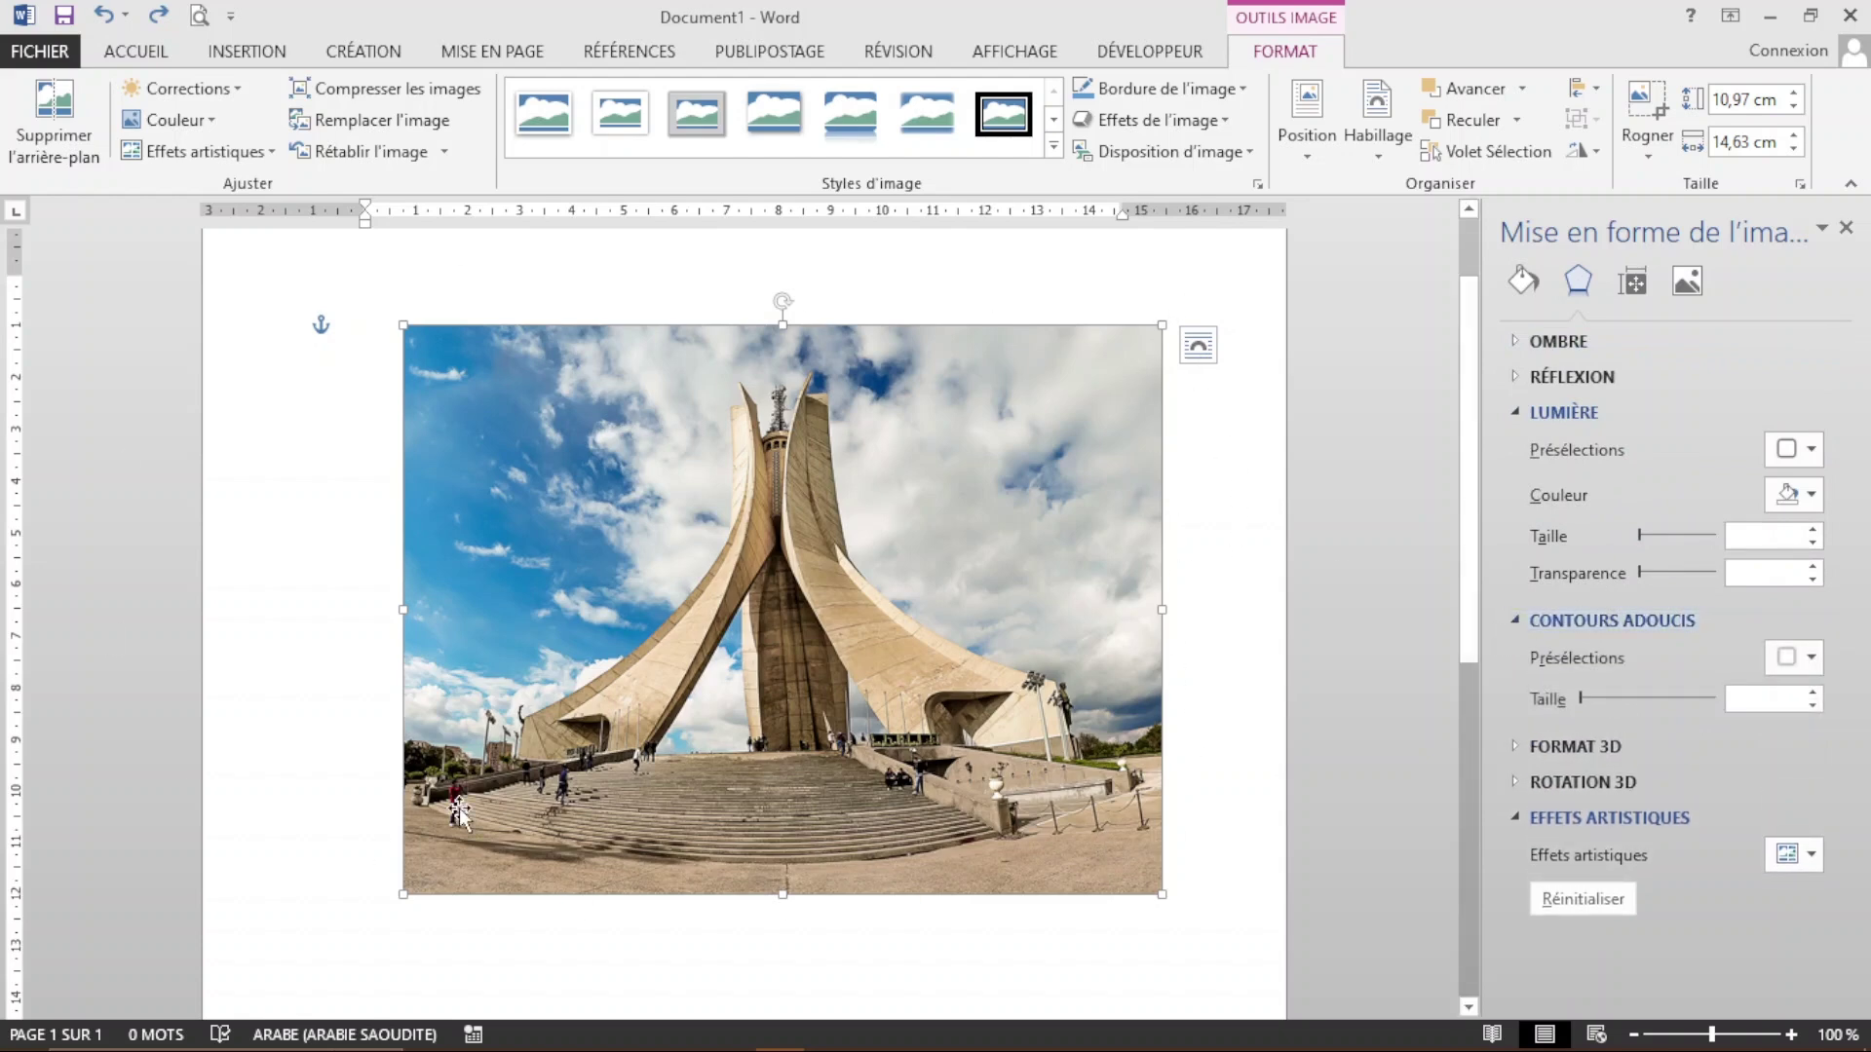
{"action": "left_click", "coordinate": [1515, 620]}
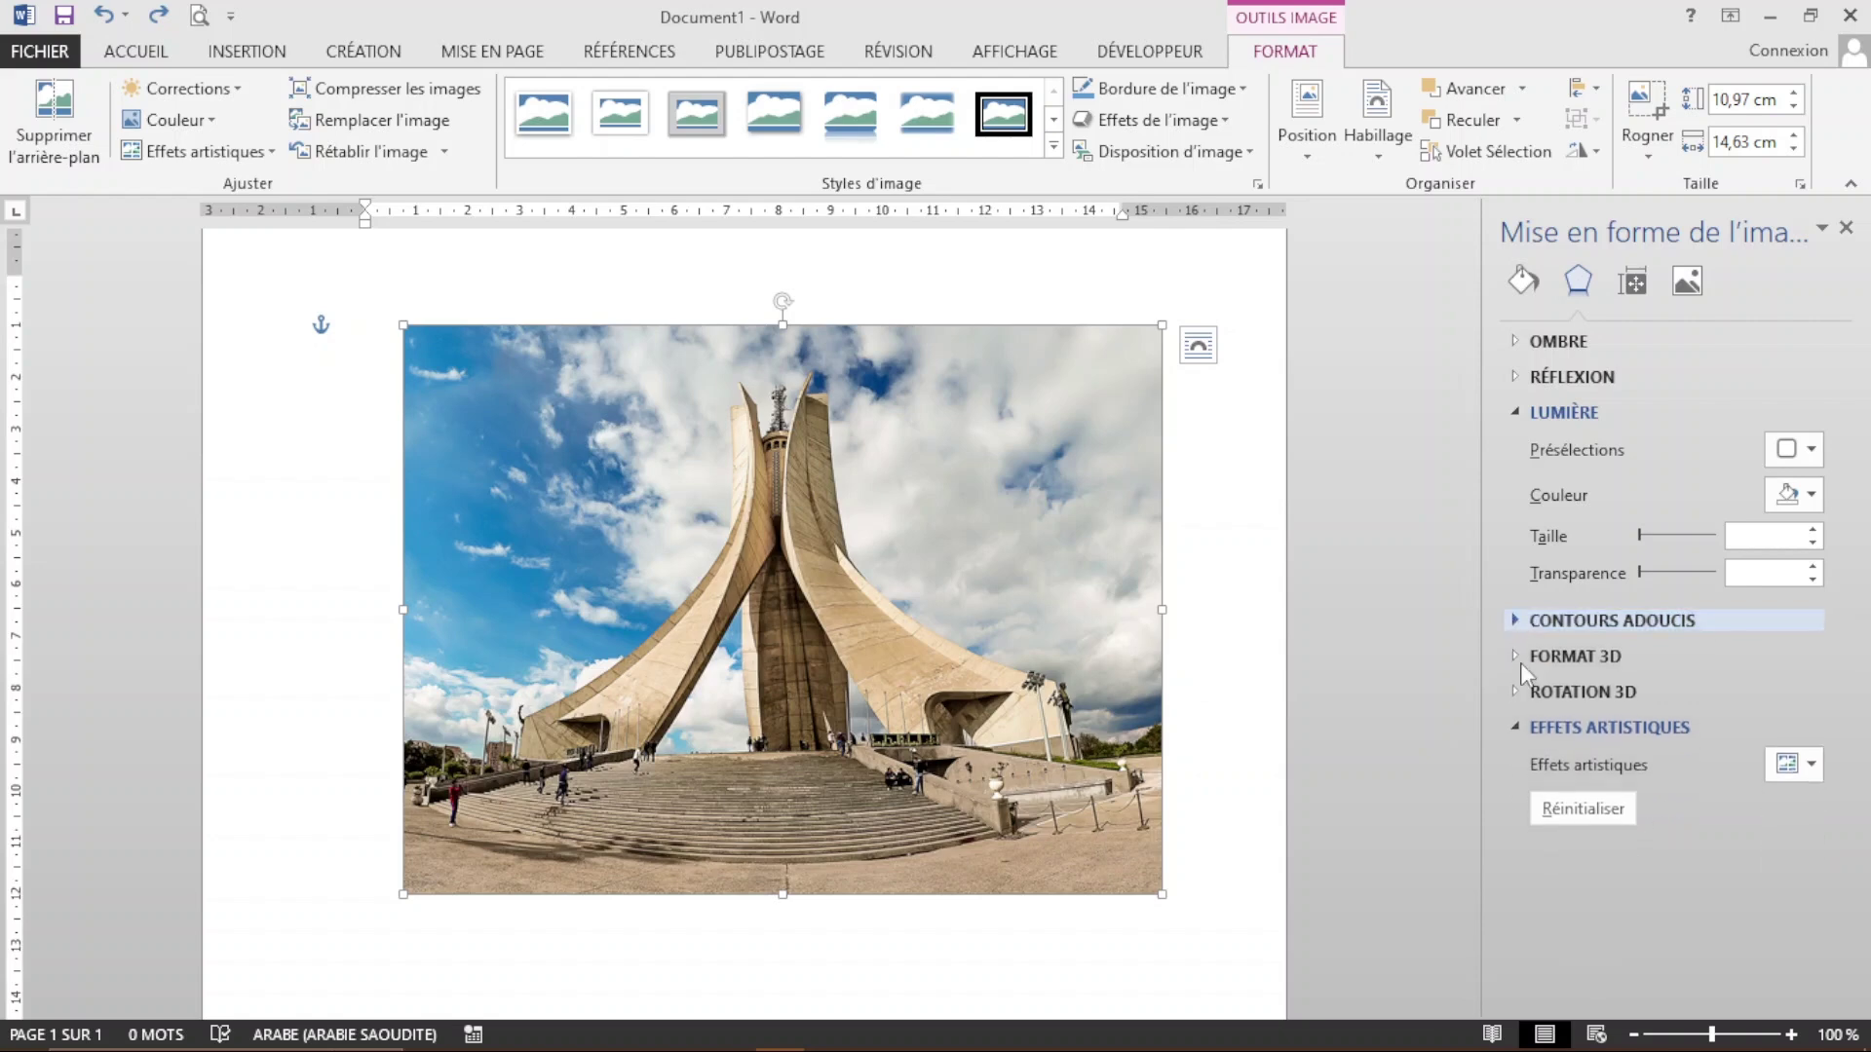
{"action": "left_click", "coordinate": [1516, 652]}
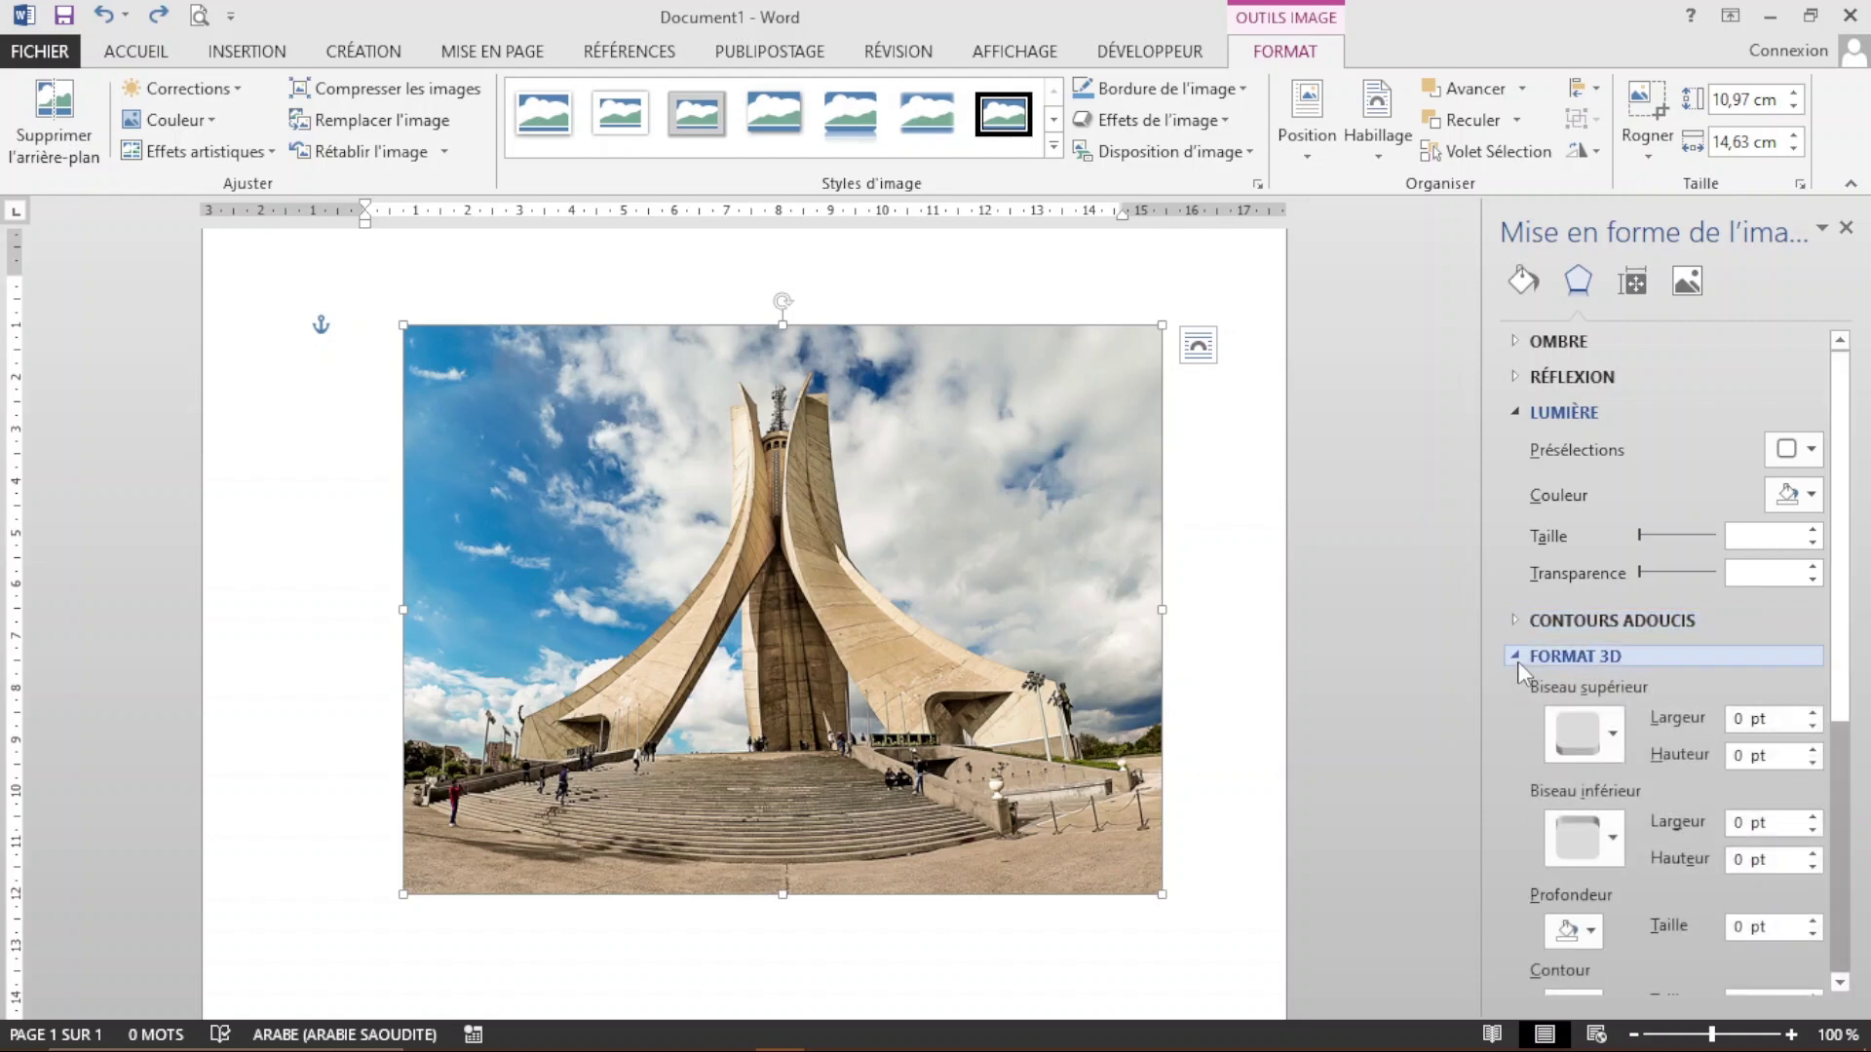
{"action": "left_click", "coordinate": [1516, 659]}
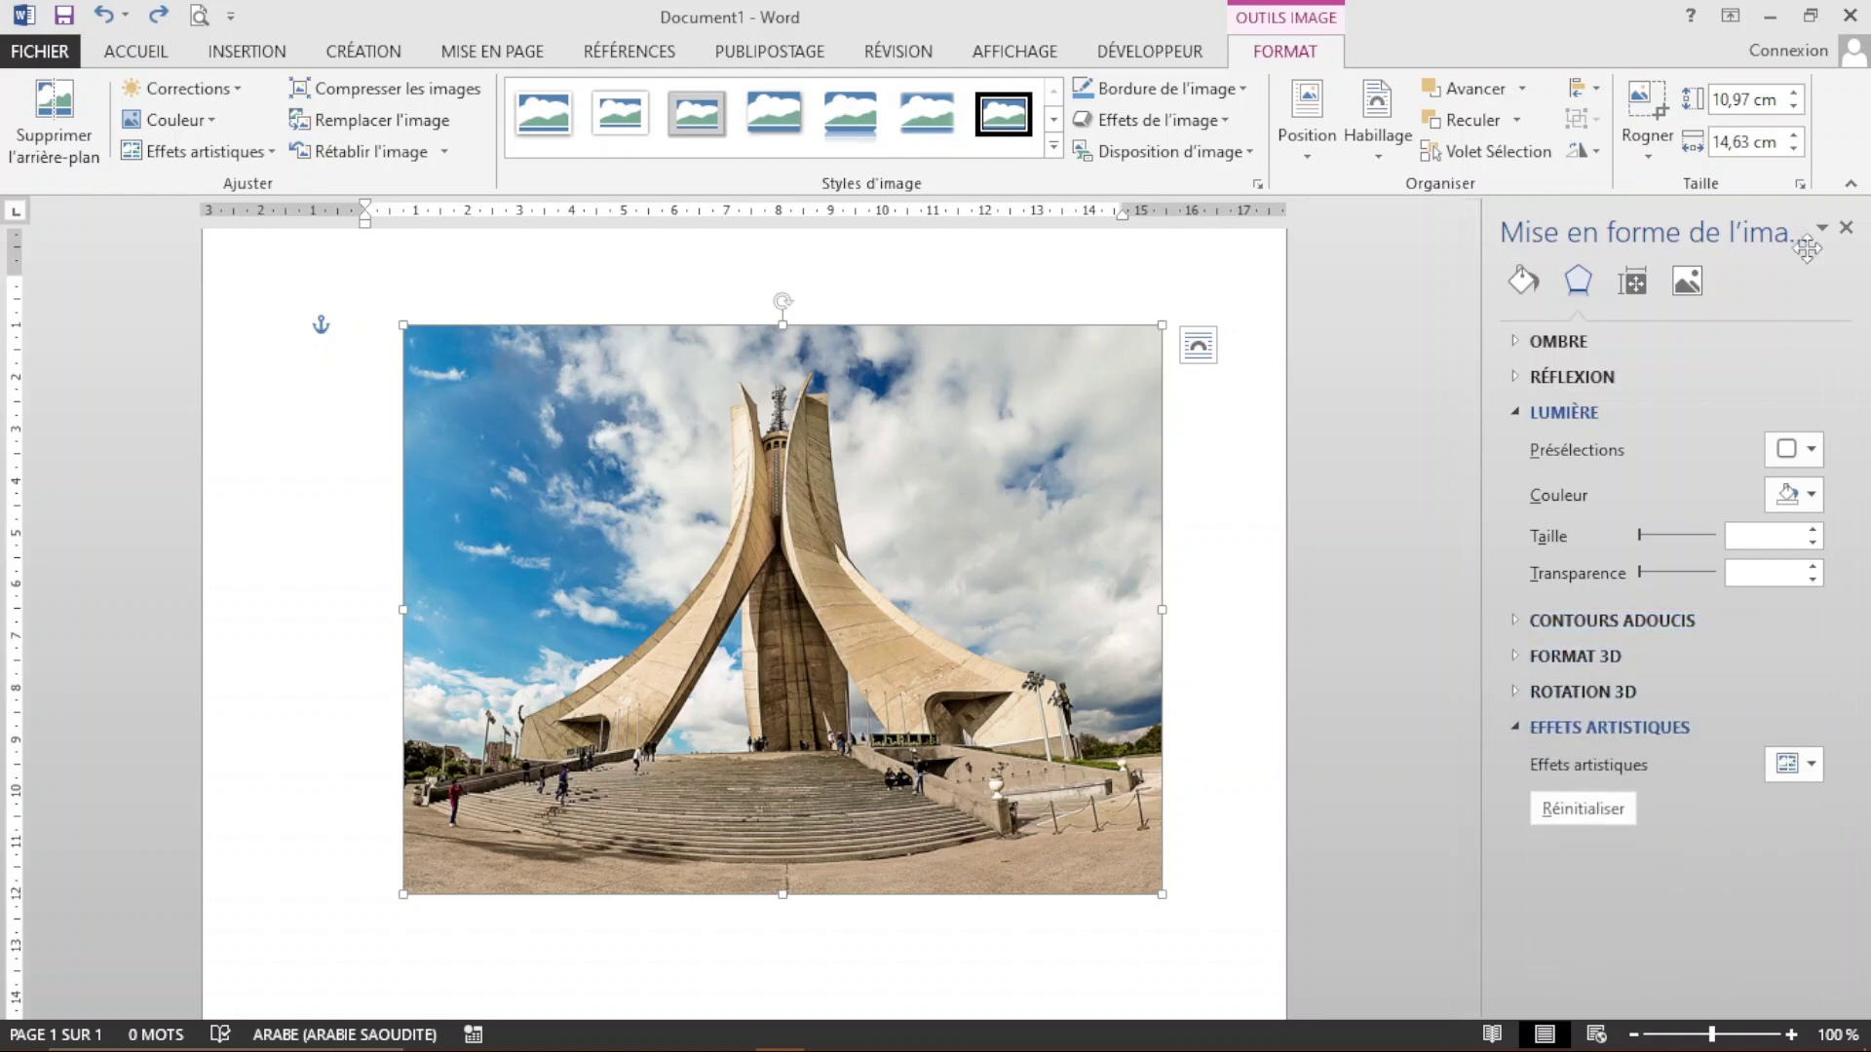
{"action": "left_click", "coordinate": [1846, 227]}
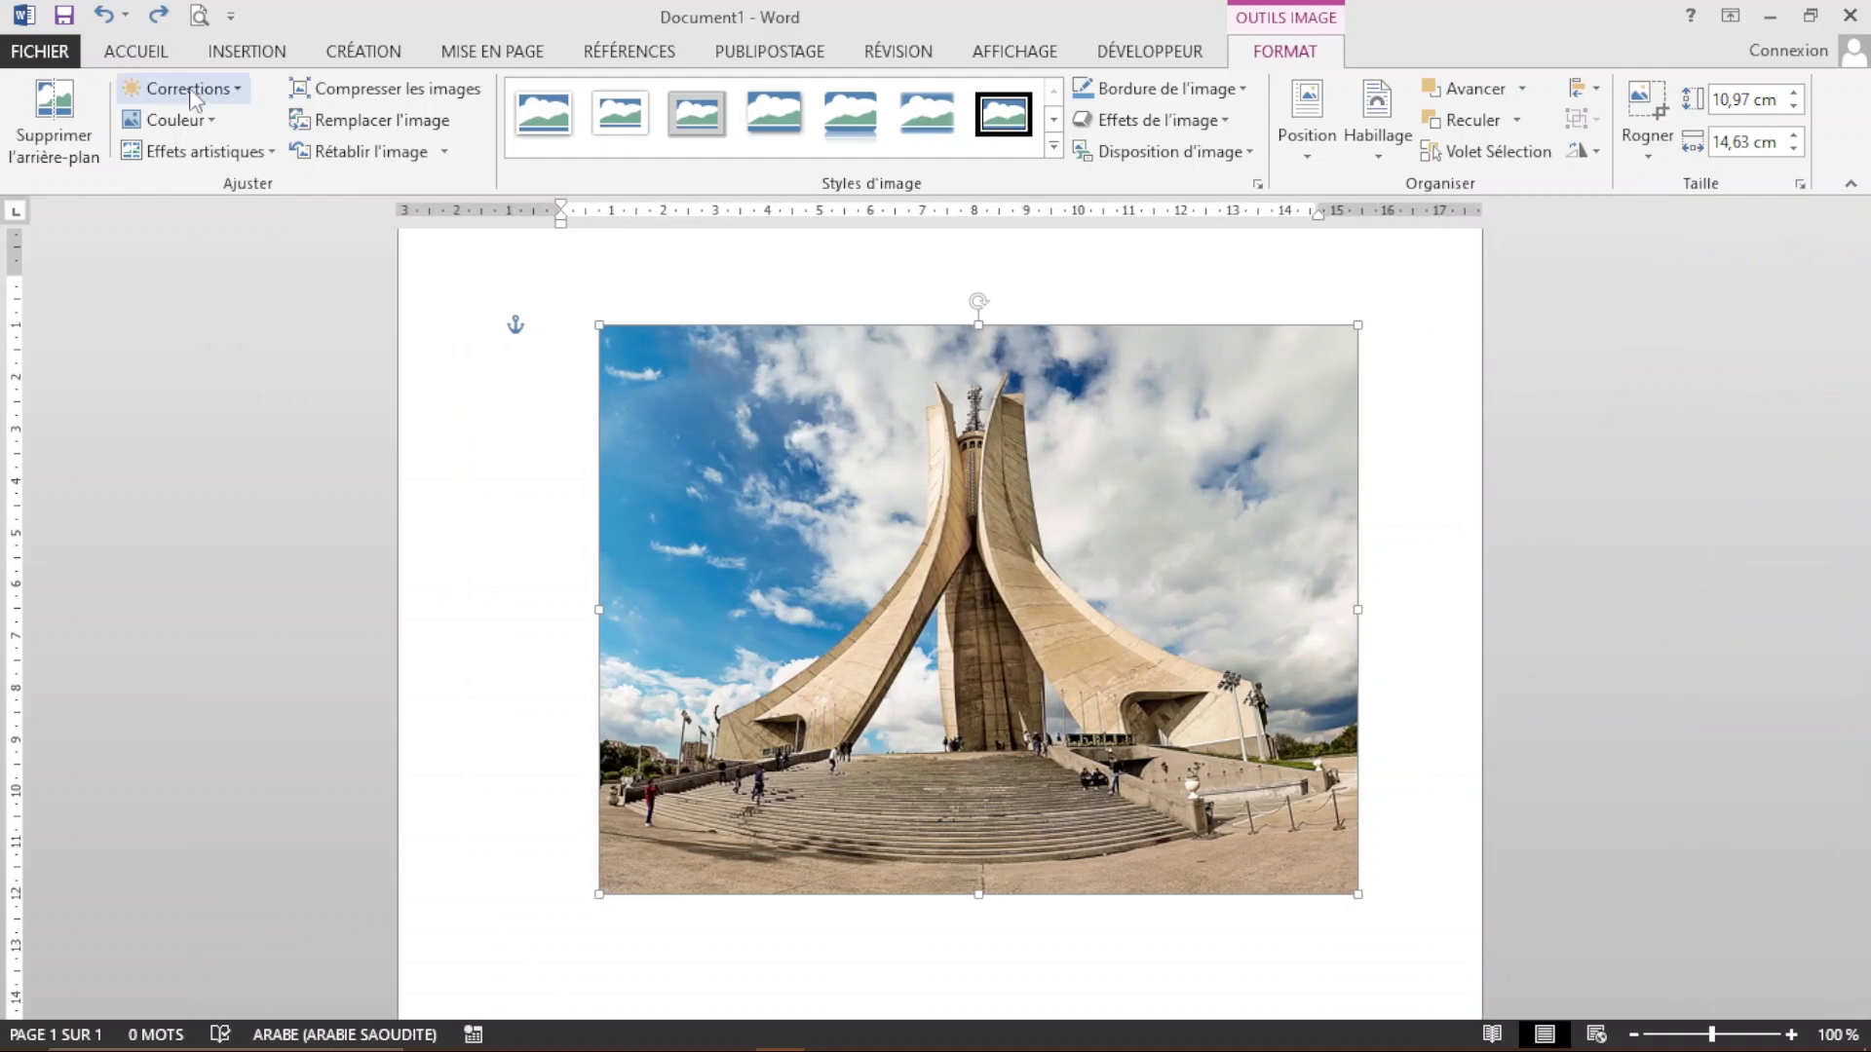
Step: Review the compression options for the selected photo and cancel without applying them
{"action": "left_click", "coordinate": [395, 98]}
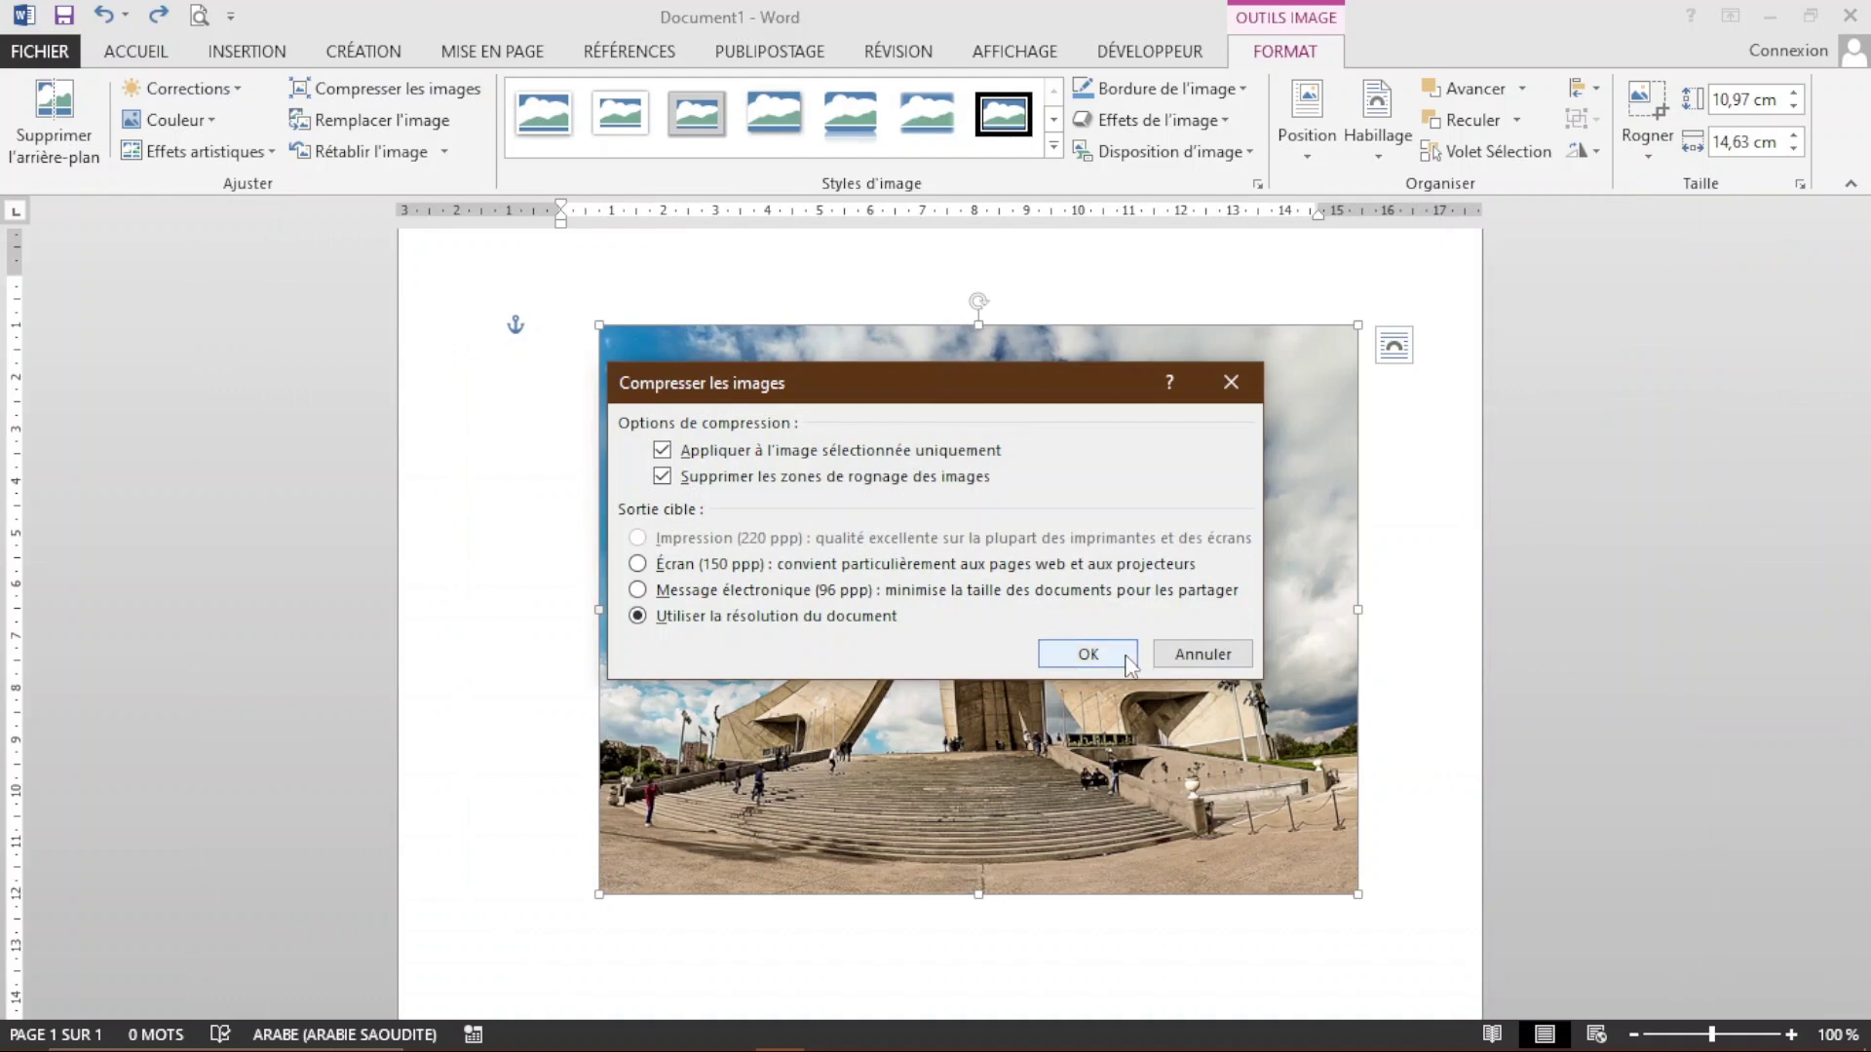
{"action": "left_click", "coordinate": [1203, 655]}
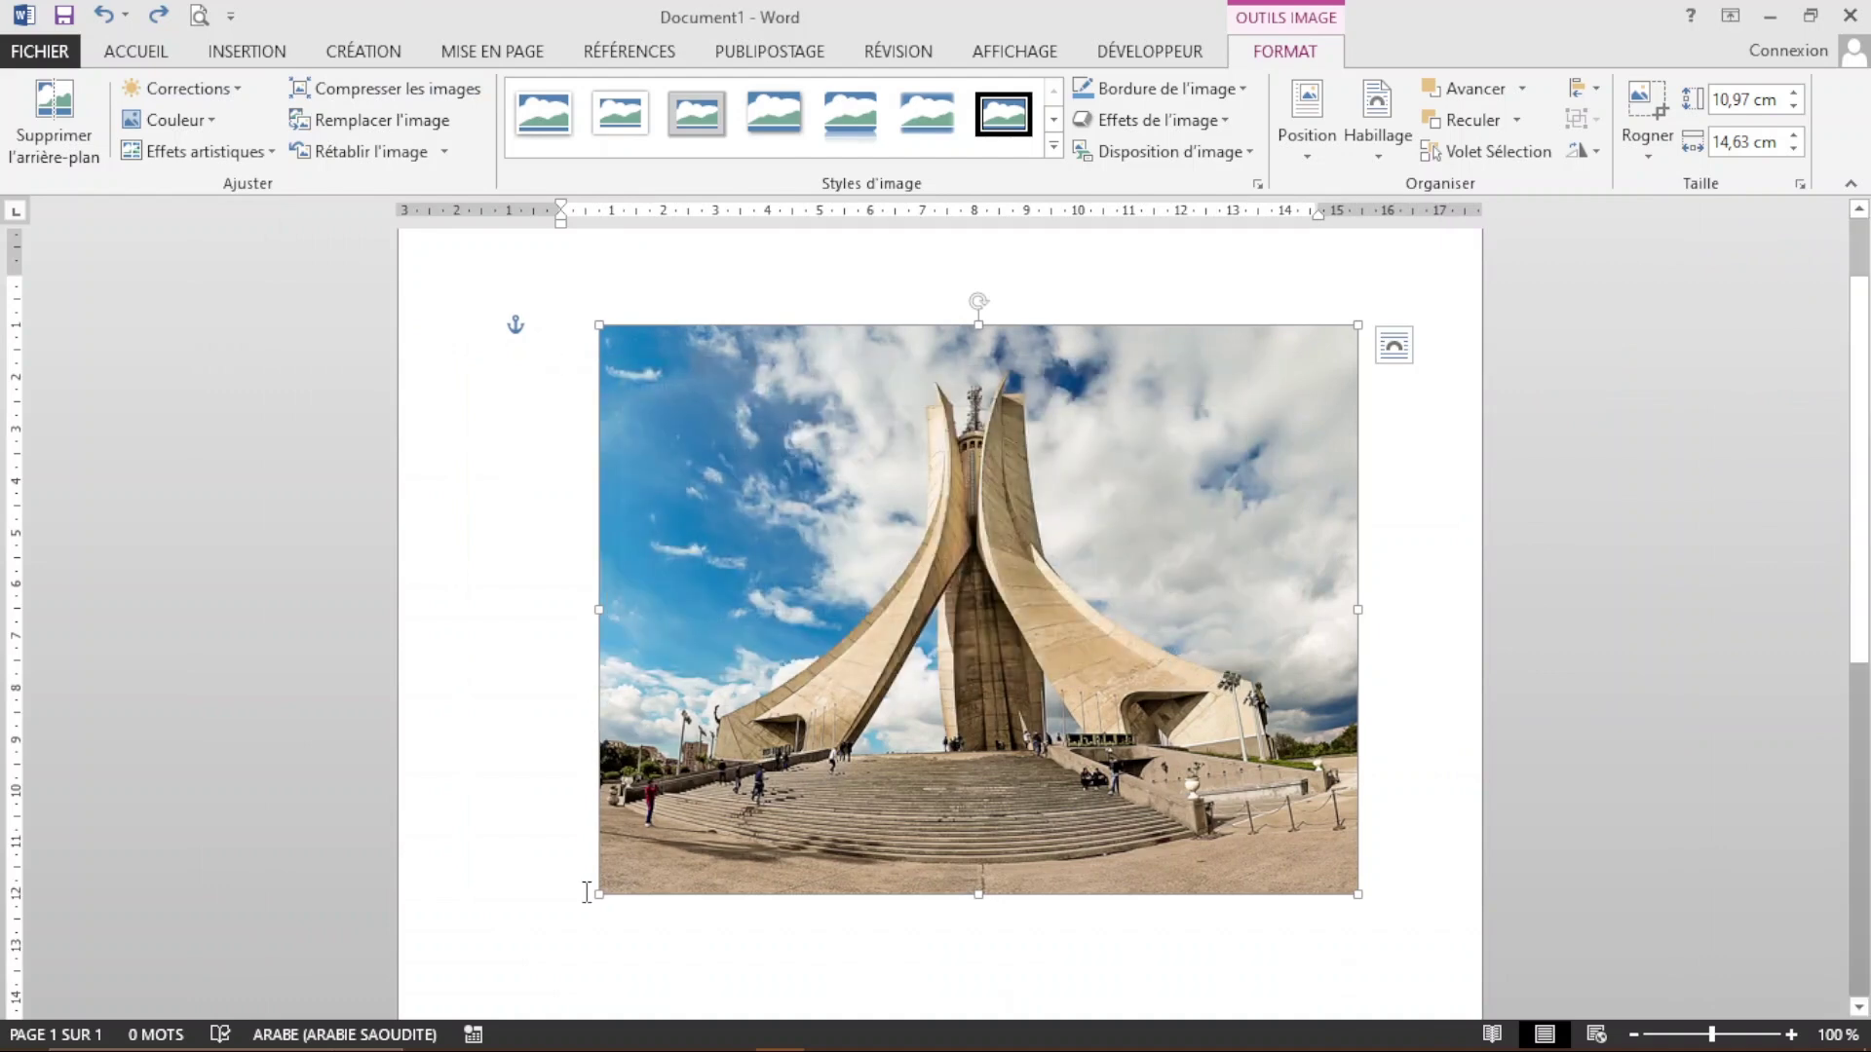
Step: Shrink the photo to about 5.46 cm high by 7.28 cm wide and reset its formatting
{"action": "left_click_drag", "start_coordinate": [596, 894], "coordinate": [750, 779]}
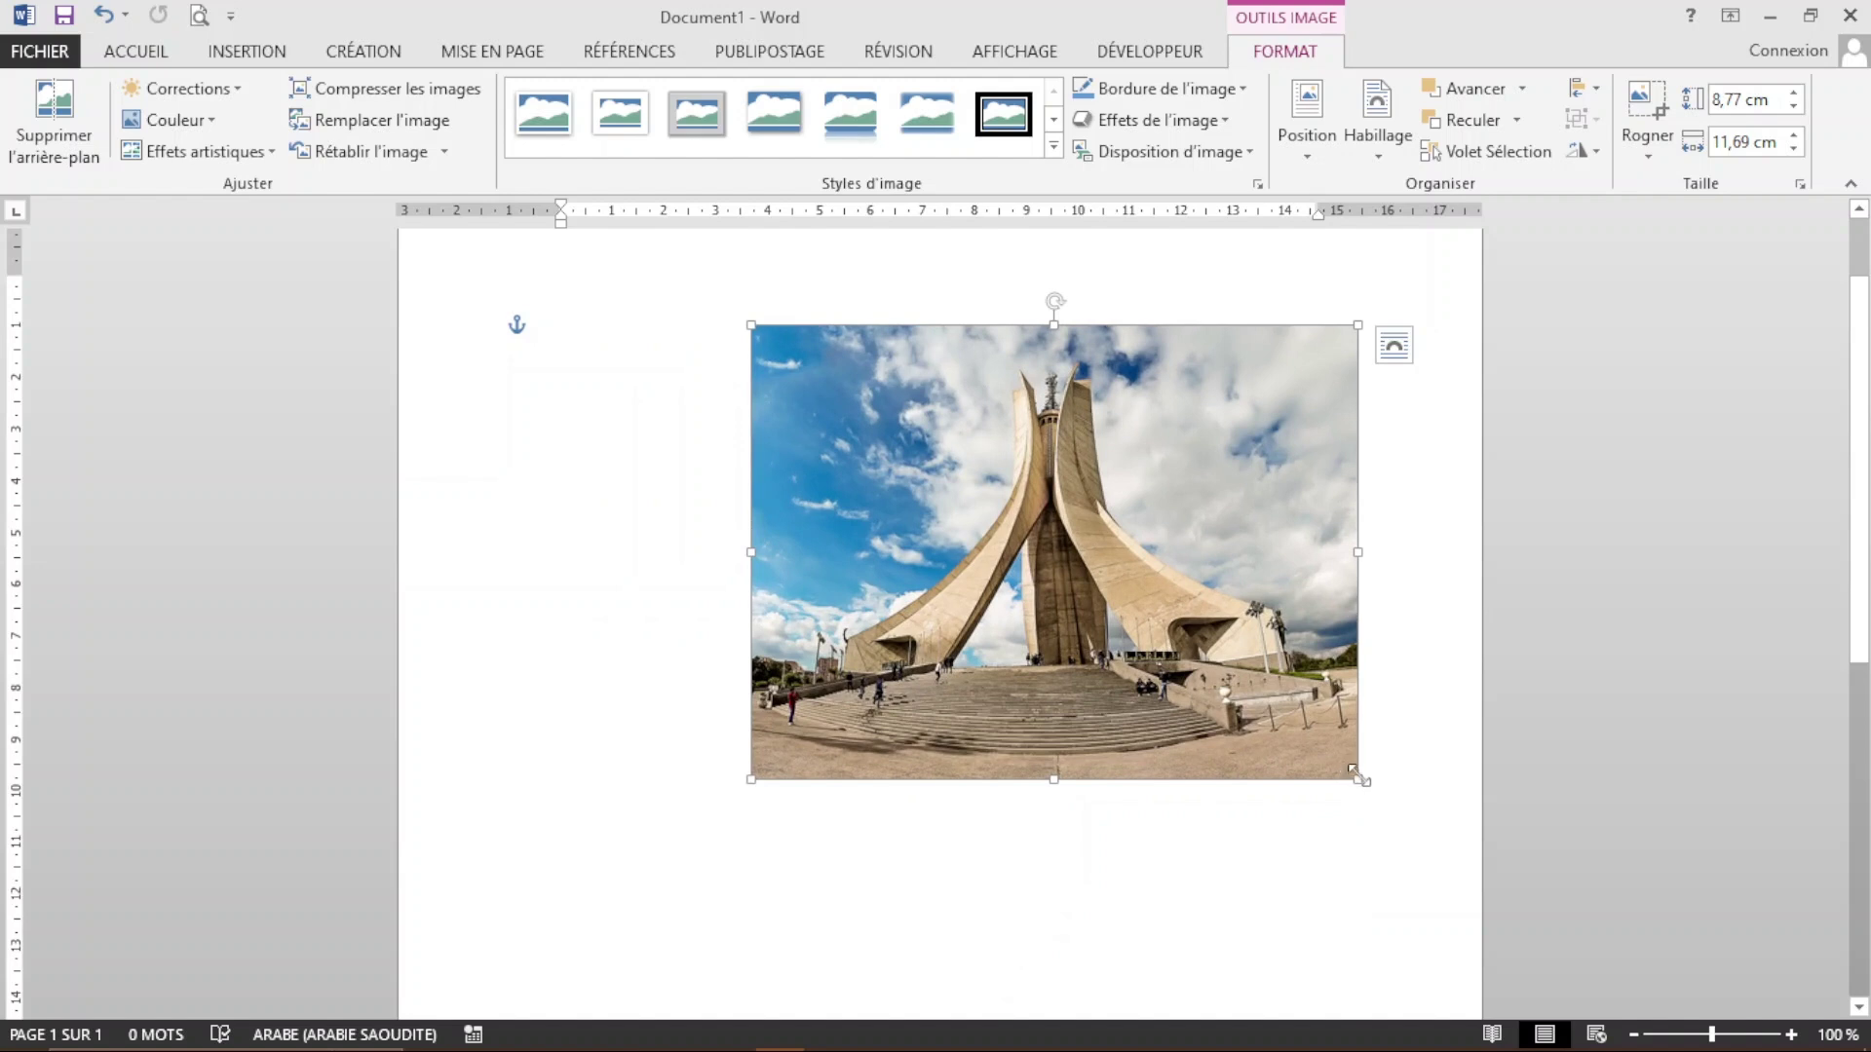
{"action": "left_click_drag", "start_coordinate": [1361, 781], "coordinate": [1130, 609]}
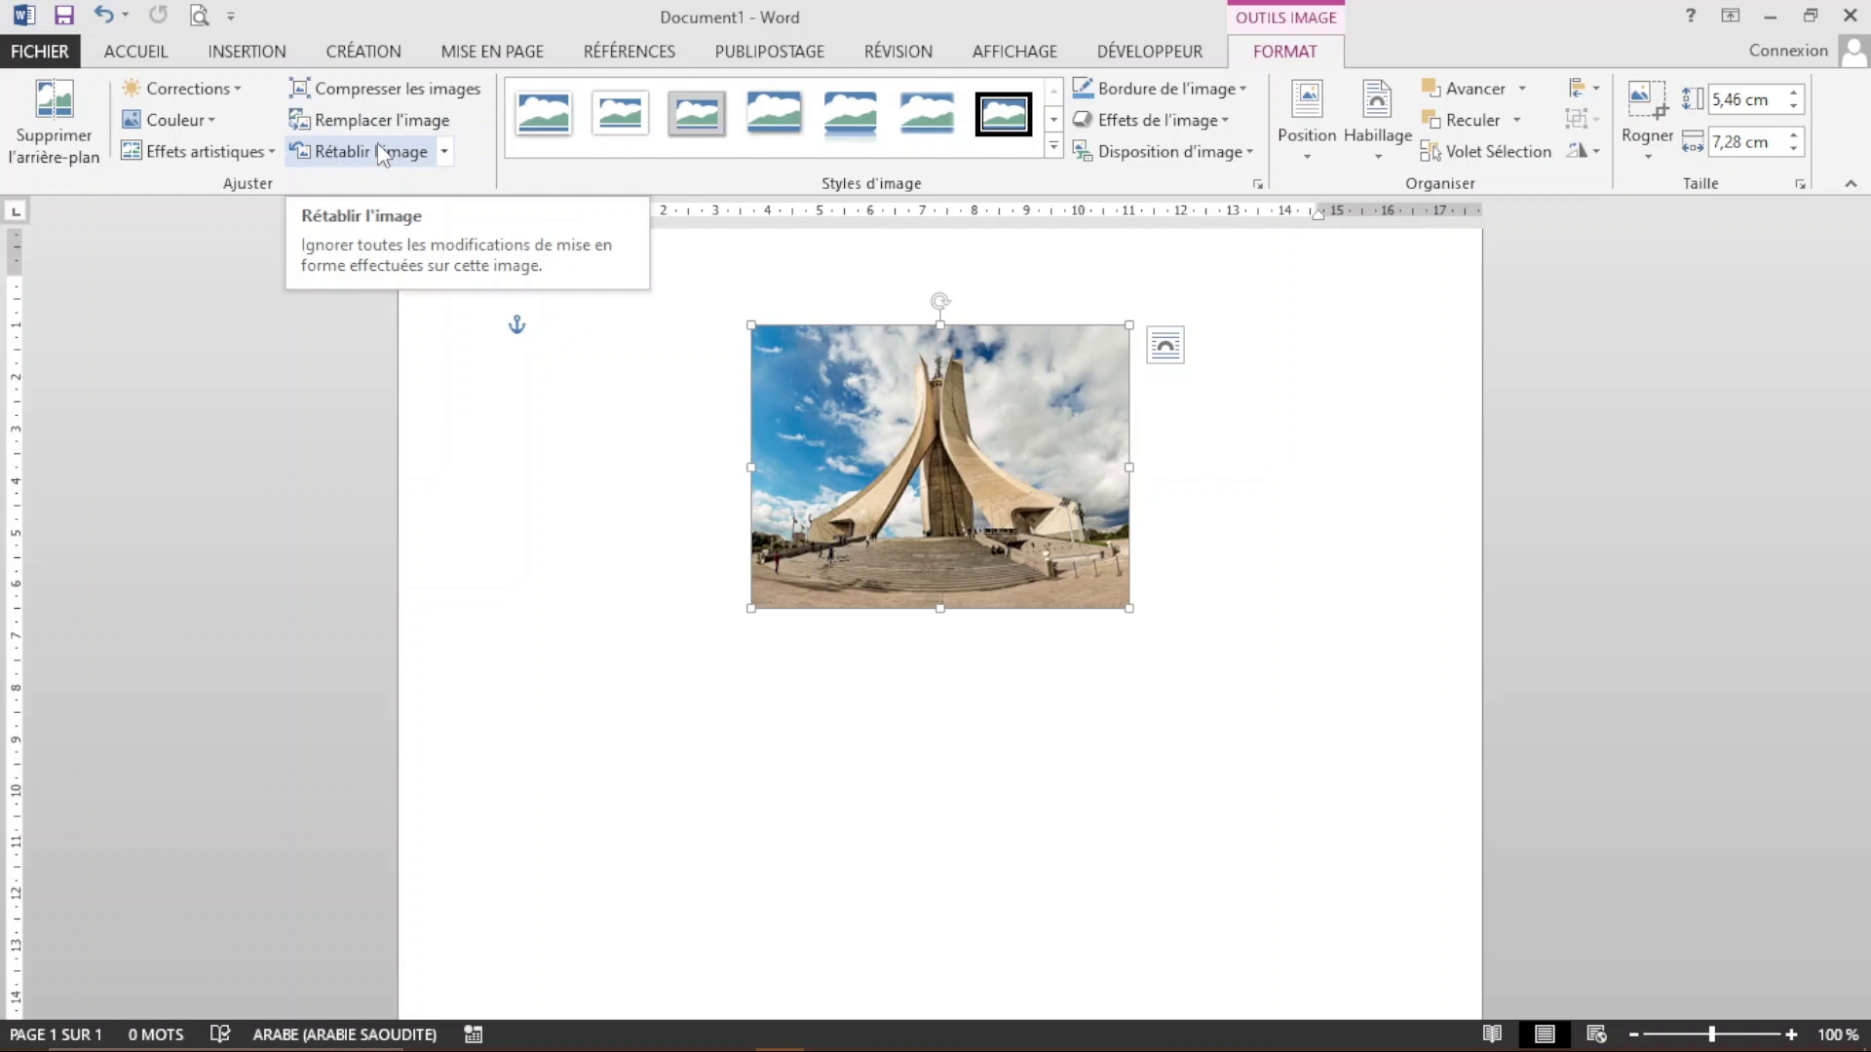
{"action": "left_click", "coordinate": [444, 156]}
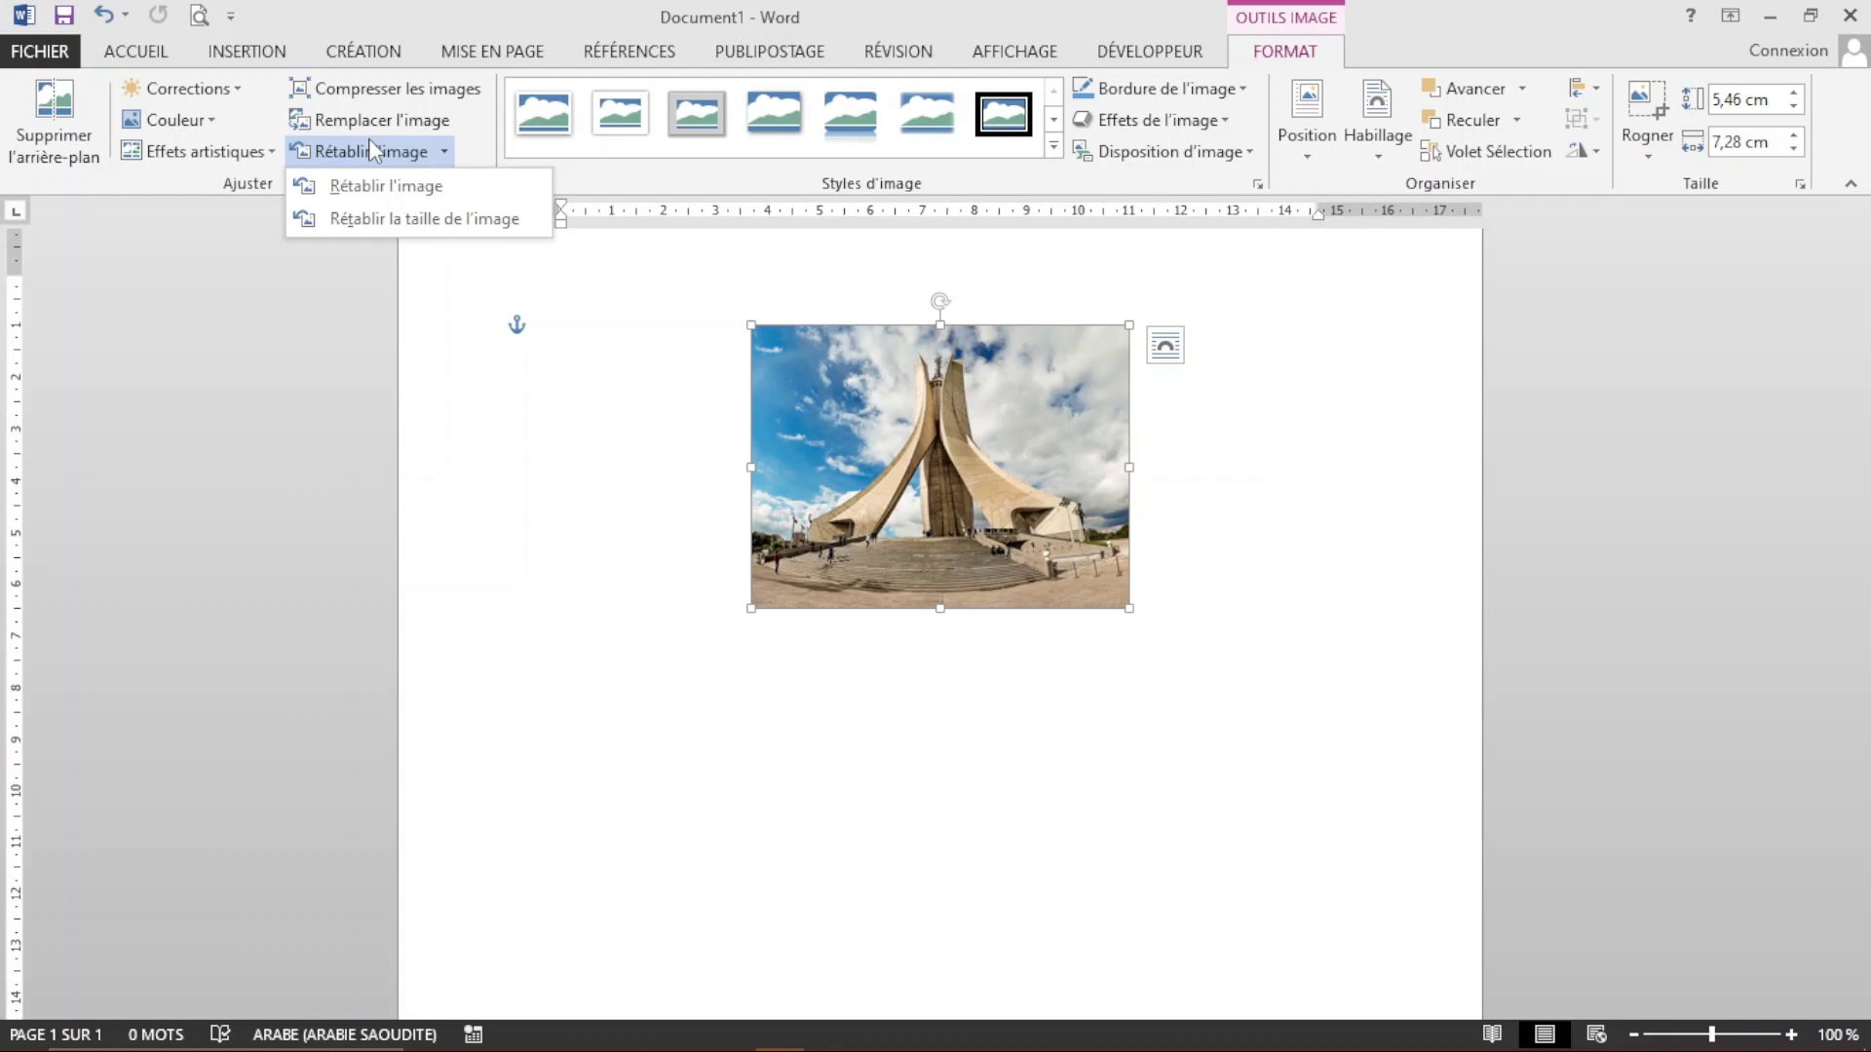
{"action": "left_click", "coordinate": [386, 185]}
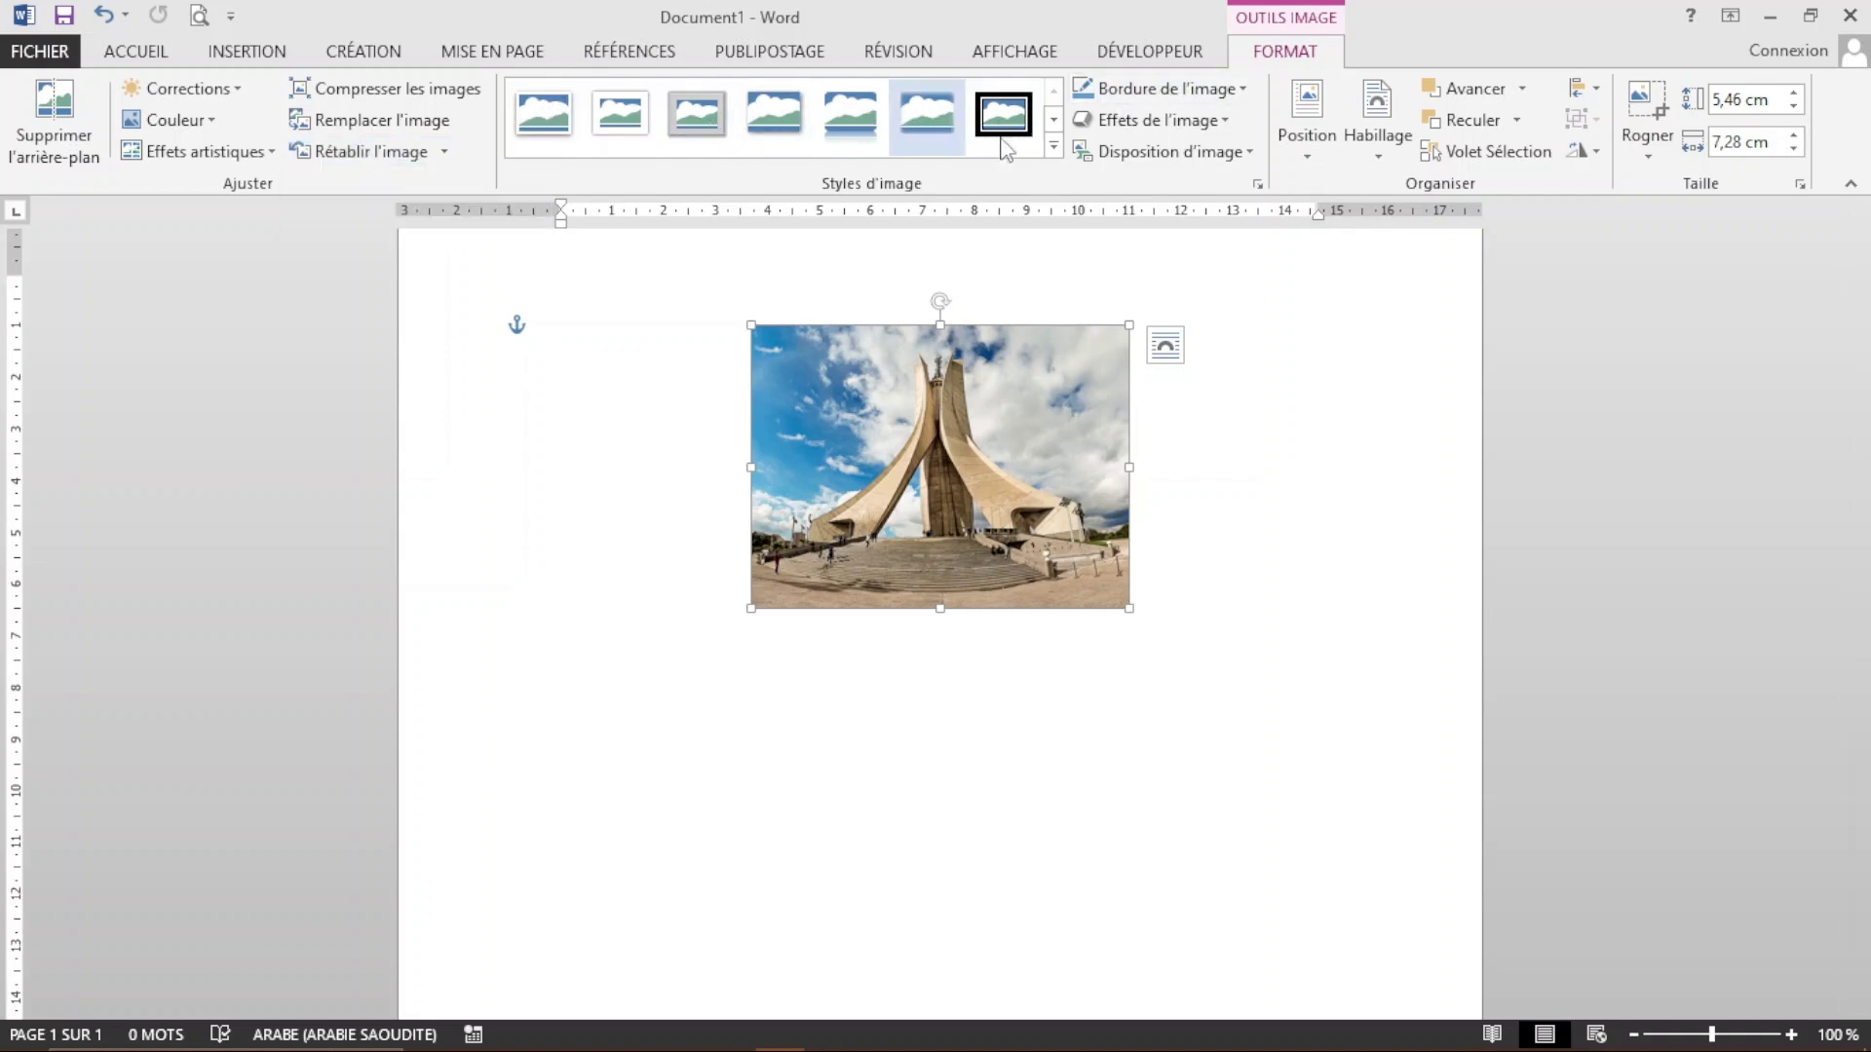
Step: Apply the bevelled oval picture style with the metallic frame to the photo
{"action": "left_click", "coordinate": [1054, 122]}
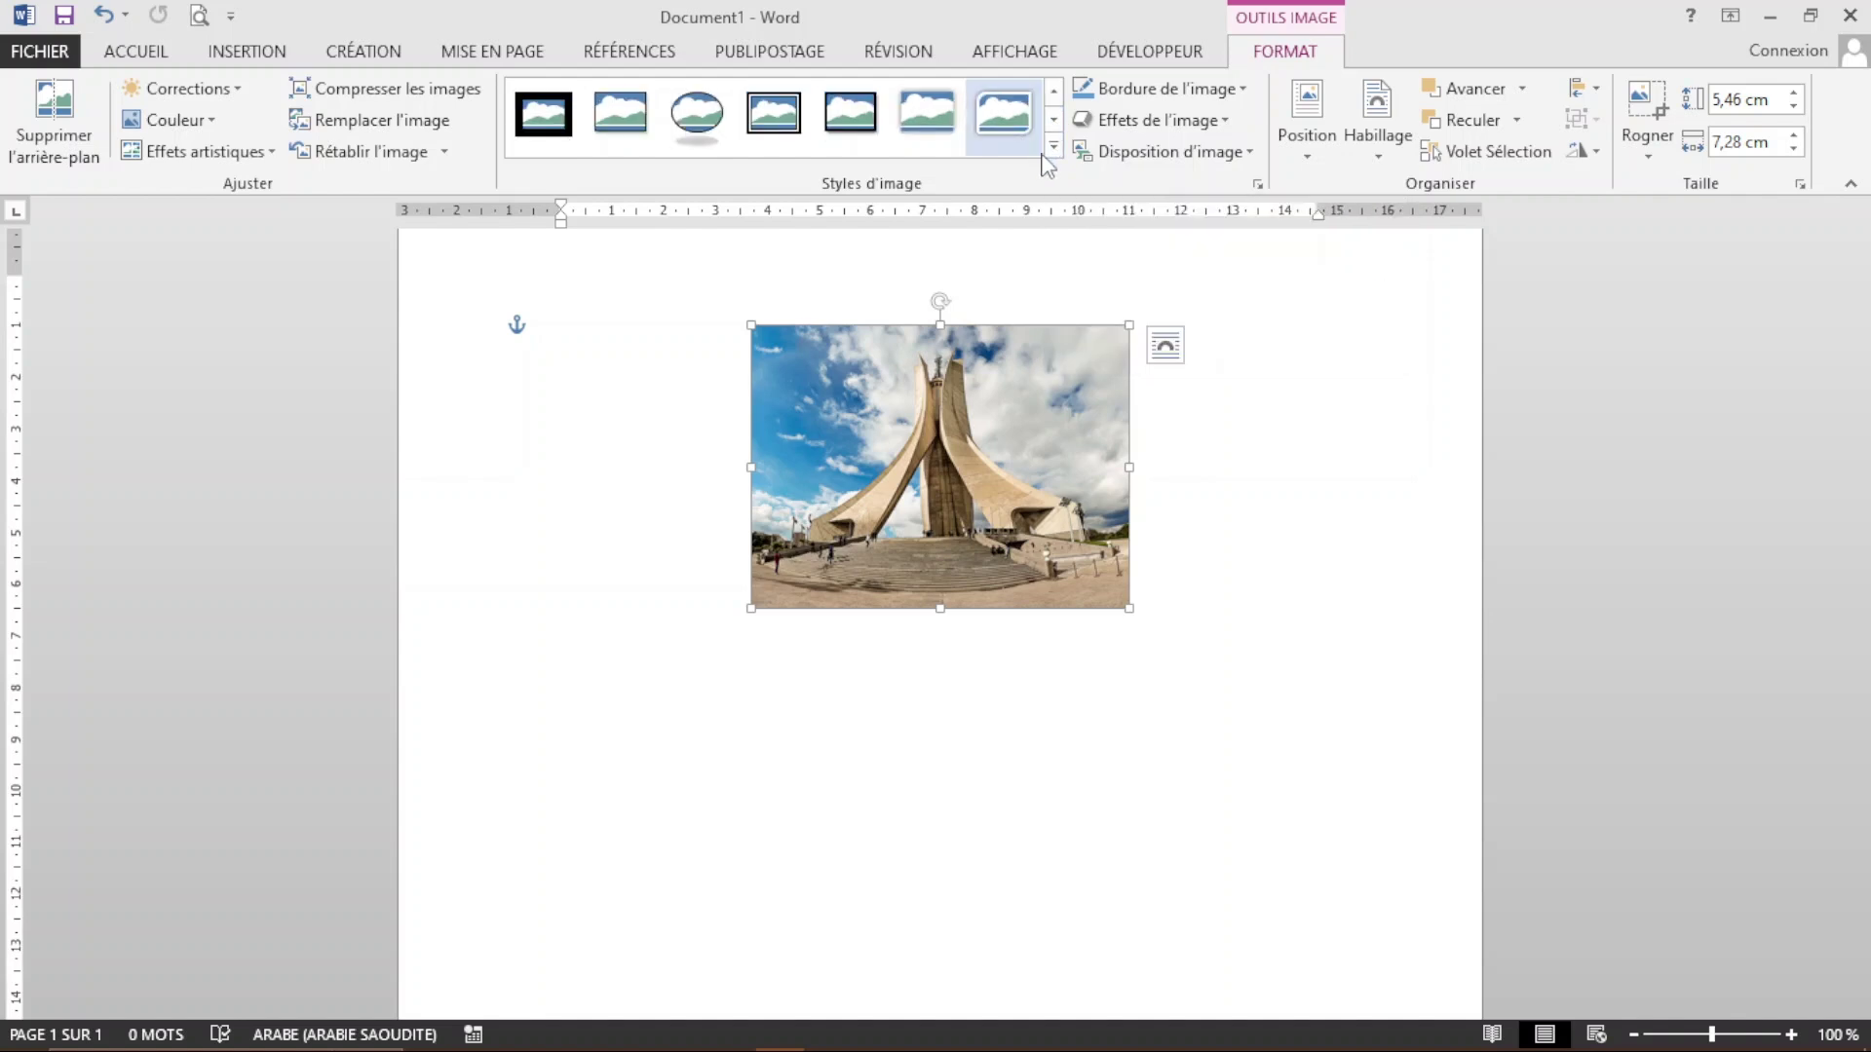
{"action": "left_click", "coordinate": [1053, 146]}
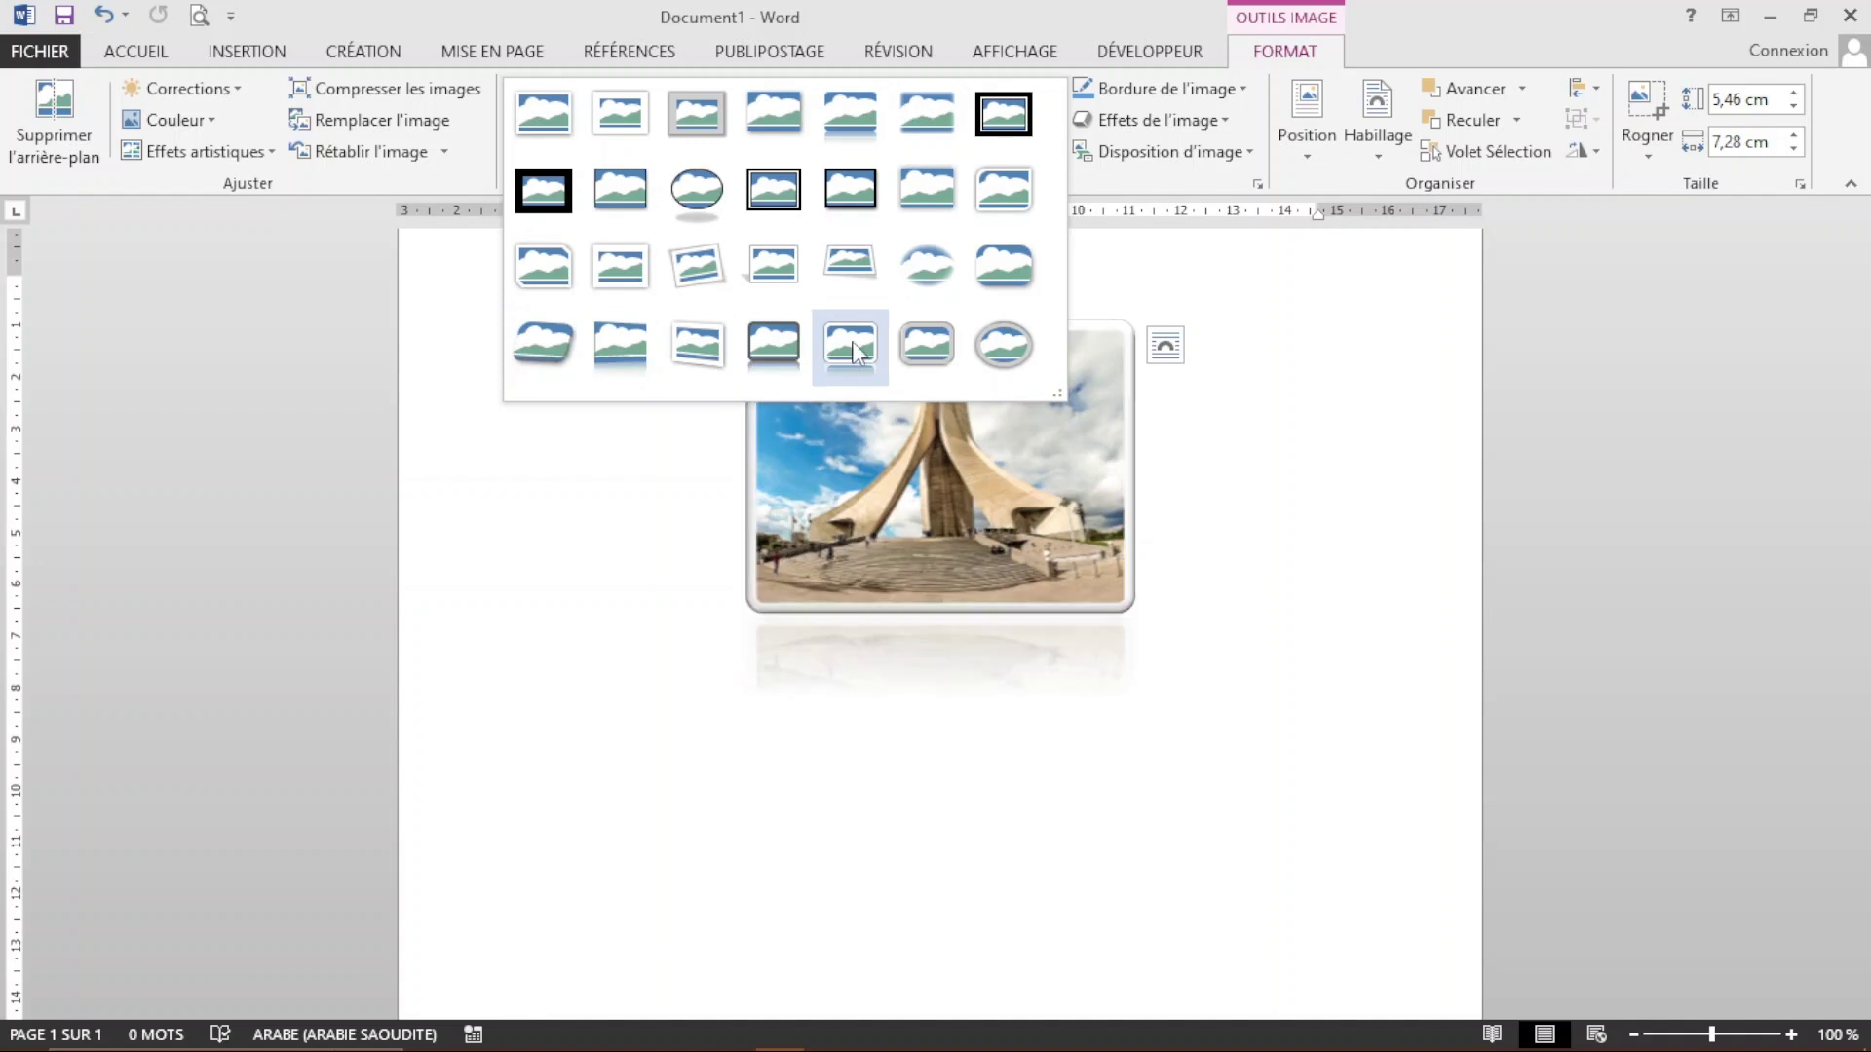
{"action": "left_click", "coordinate": [1016, 328]}
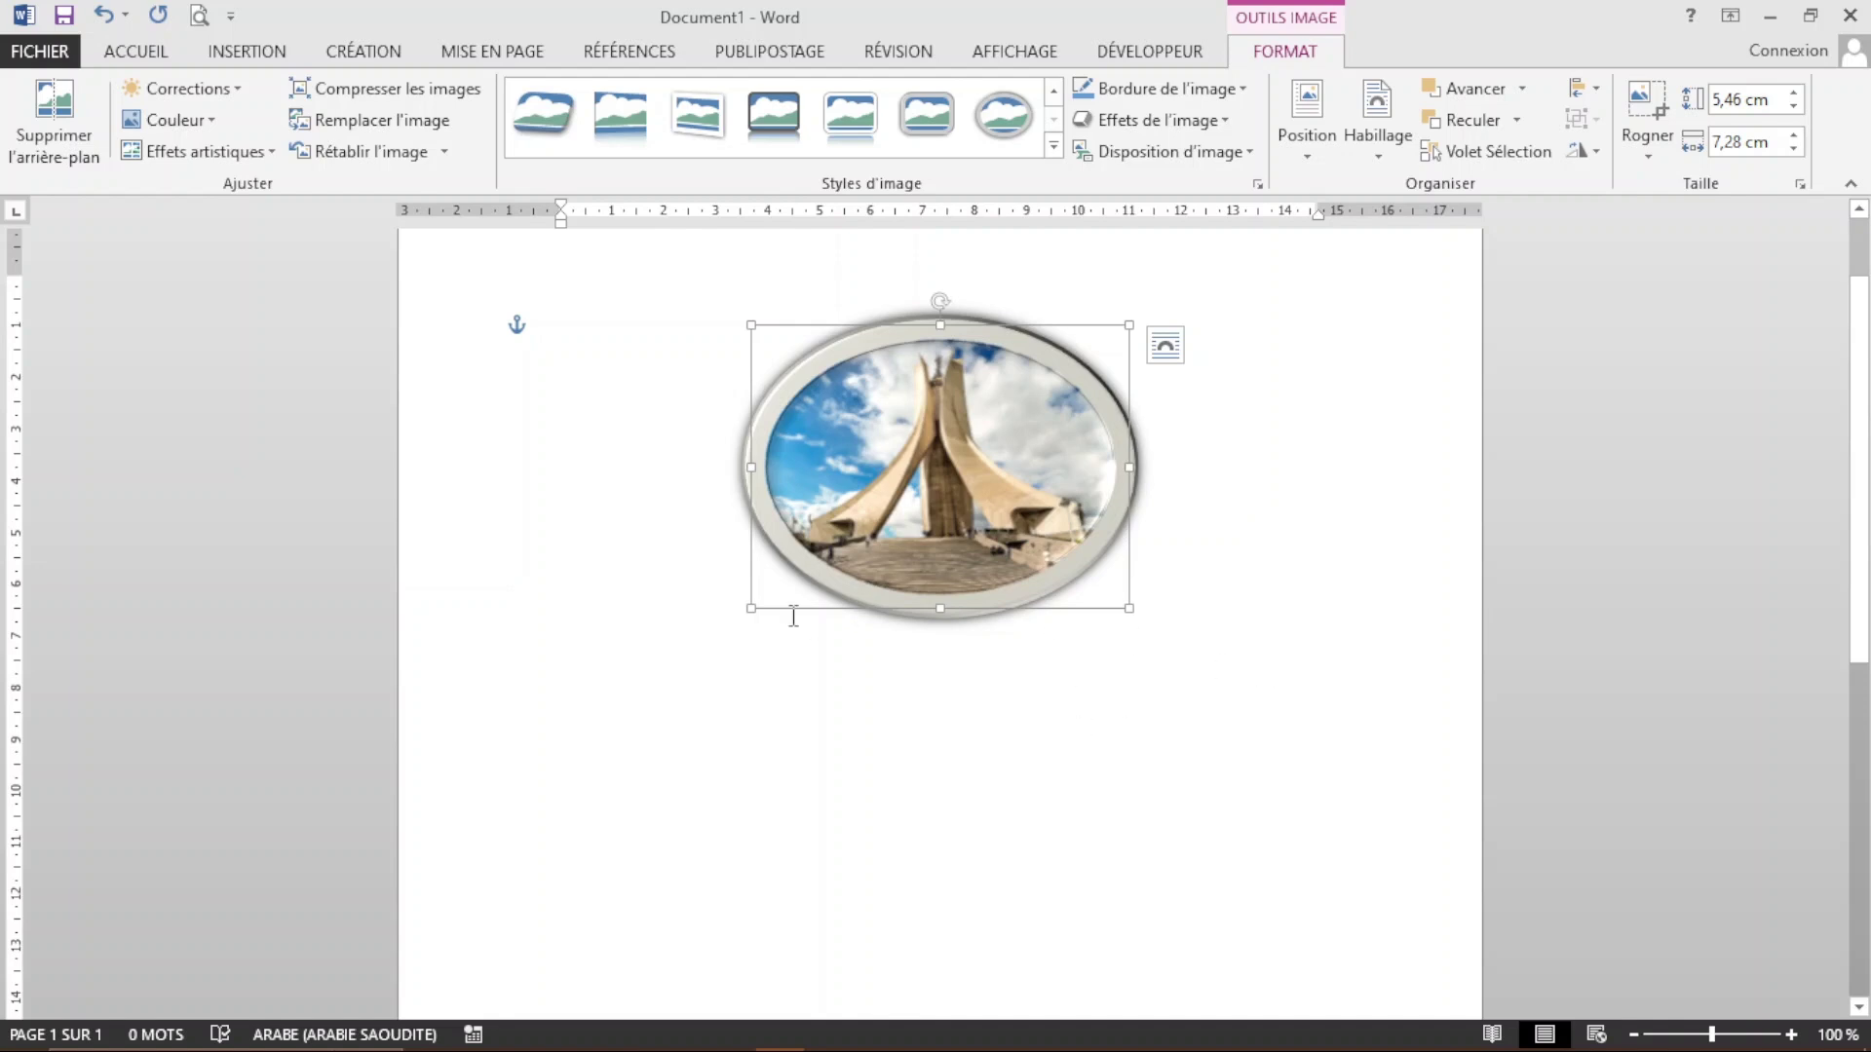
Step: Move the oval photo to the page's upper right corner and shrink it to about 4.34 × 5.79 cm
{"action": "left_click_drag", "start_coordinate": [856, 495], "coordinate": [1187, 410]}
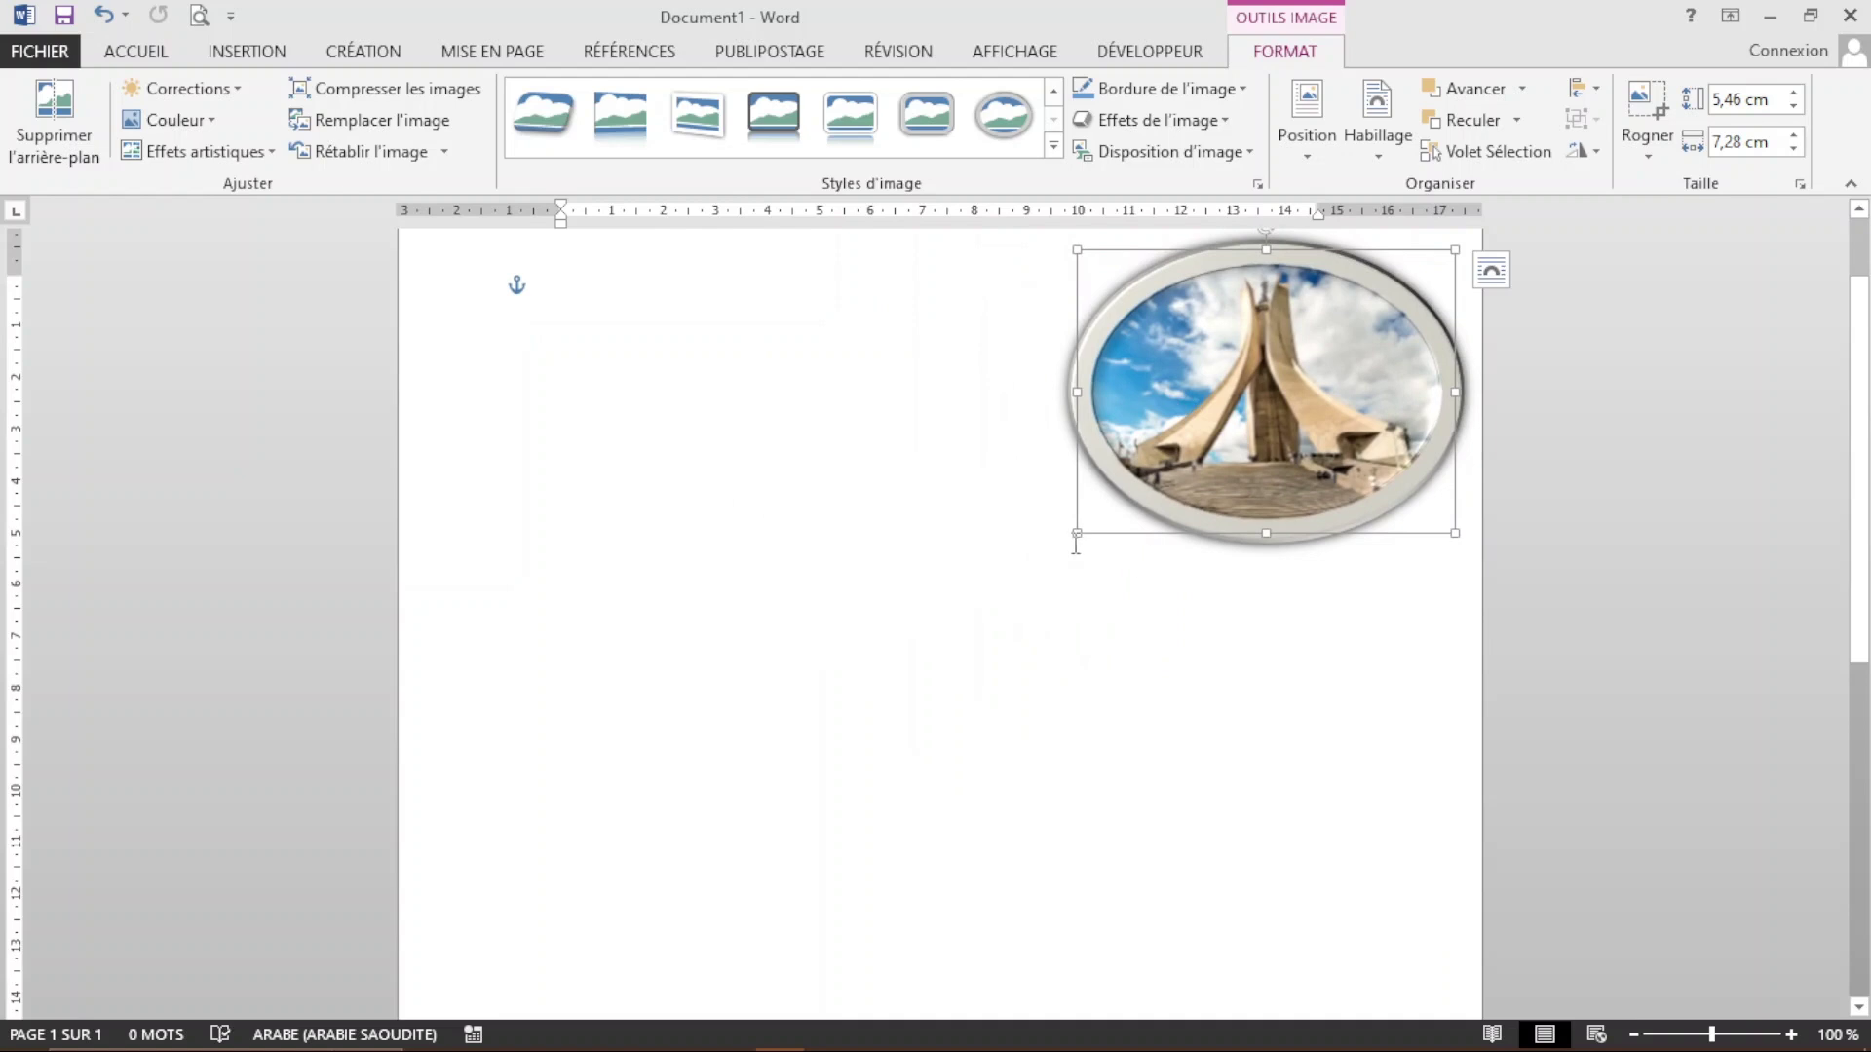
{"action": "left_click_drag", "start_coordinate": [1077, 533], "coordinate": [1154, 476]}
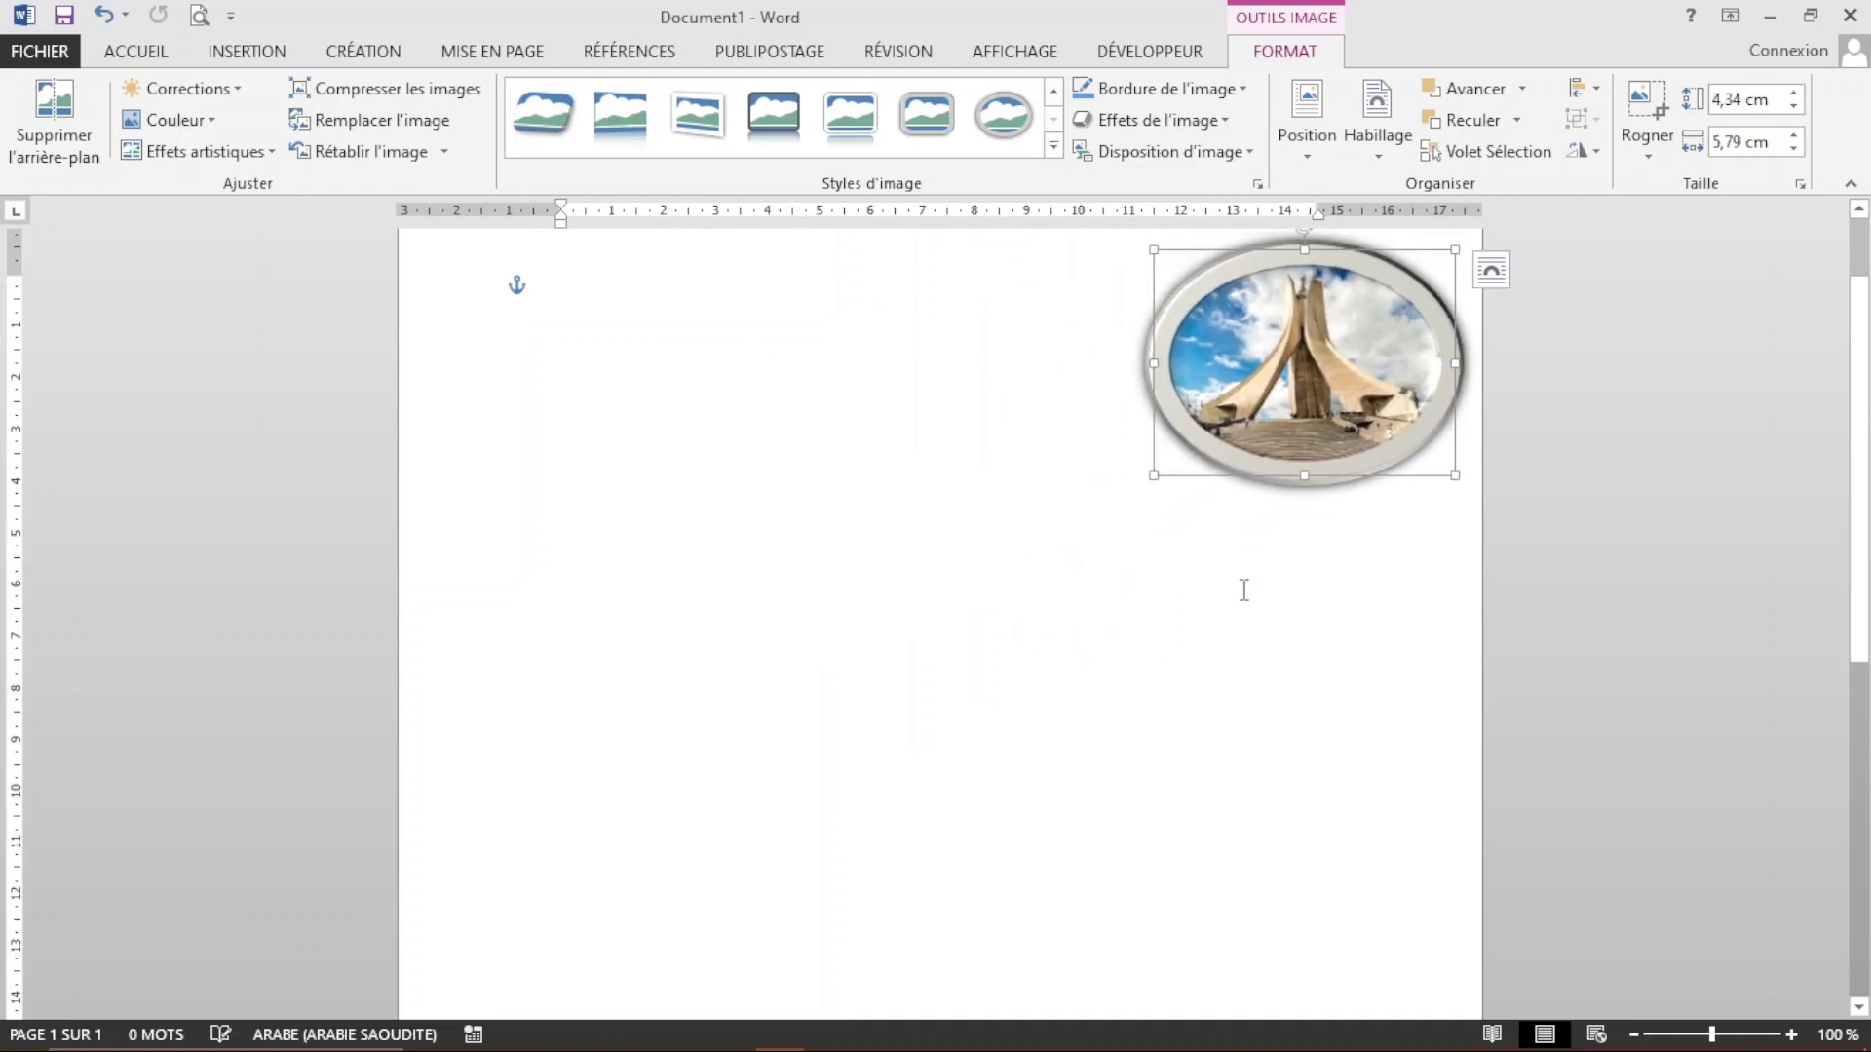
{"action": "left_click", "coordinate": [1408, 569]}
{"action": "key", "text": "alt+shift"}
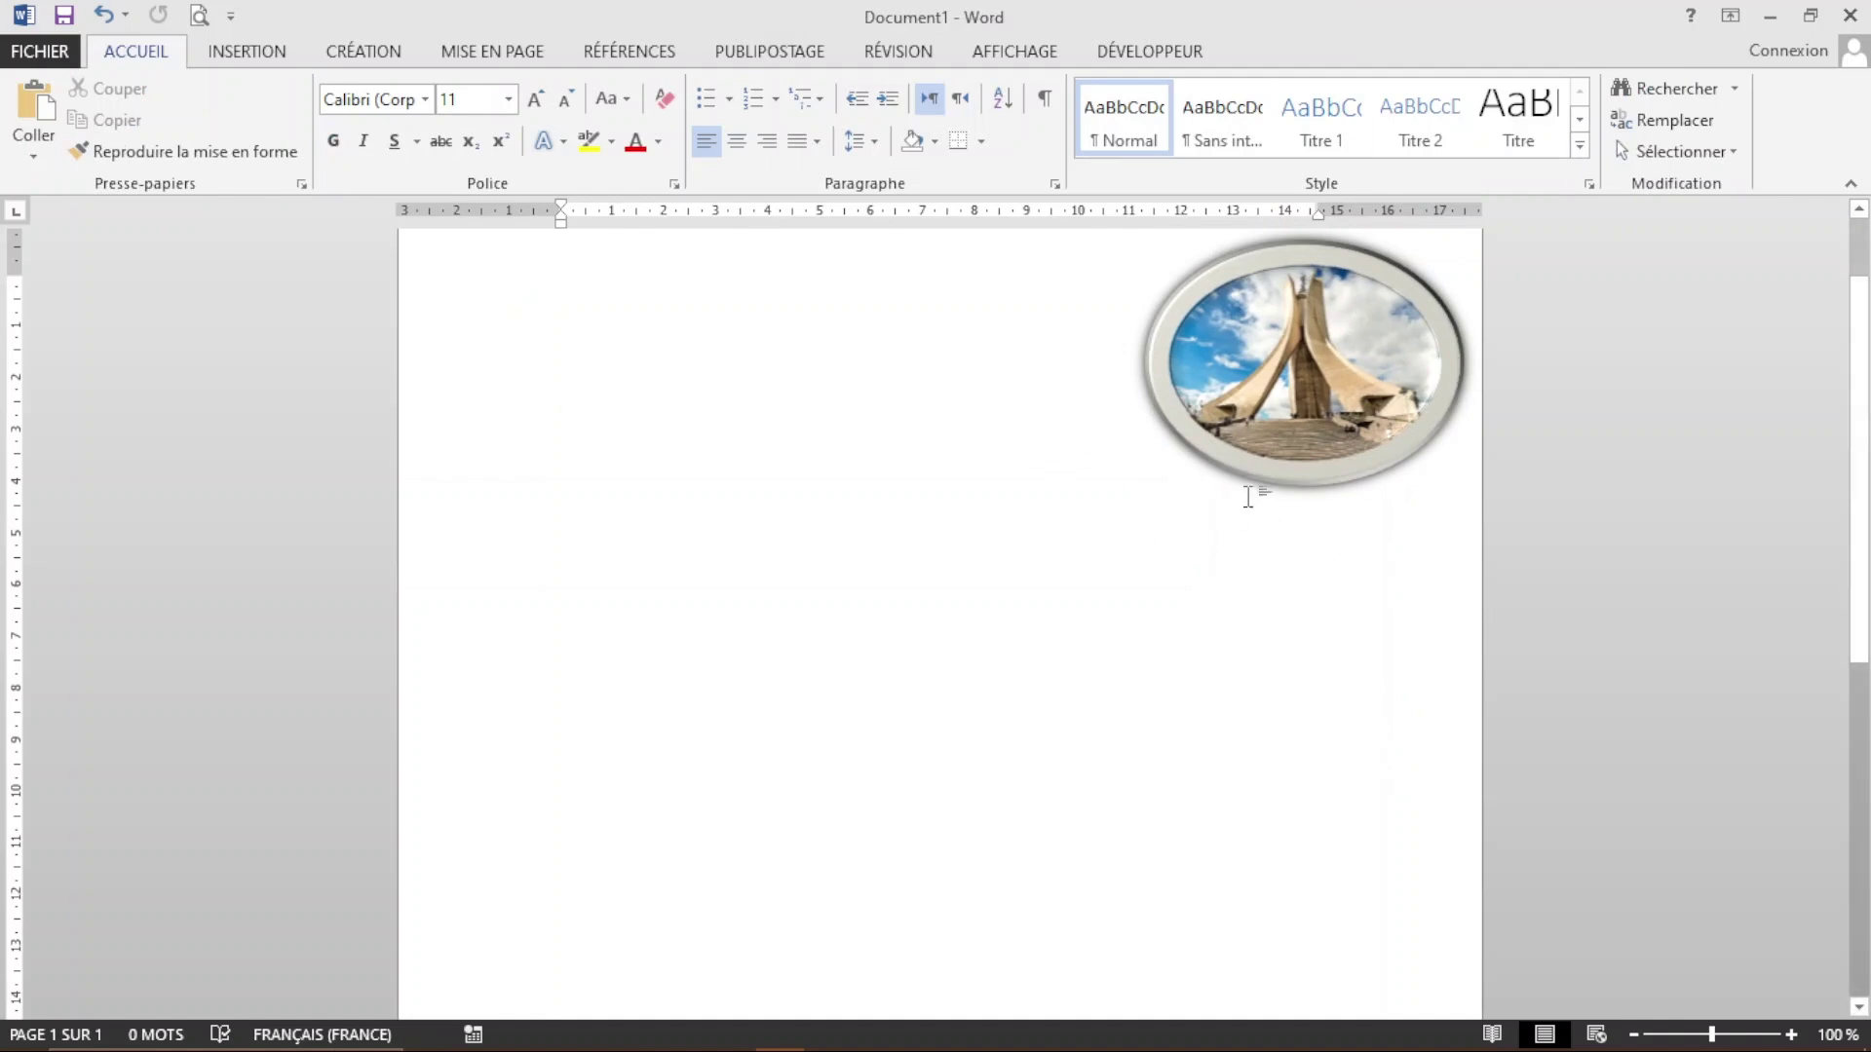
Step: Move the oval photo to the horizontal centre of the page and show its picture formatting tools
{"action": "left_click", "coordinate": [1301, 434]}
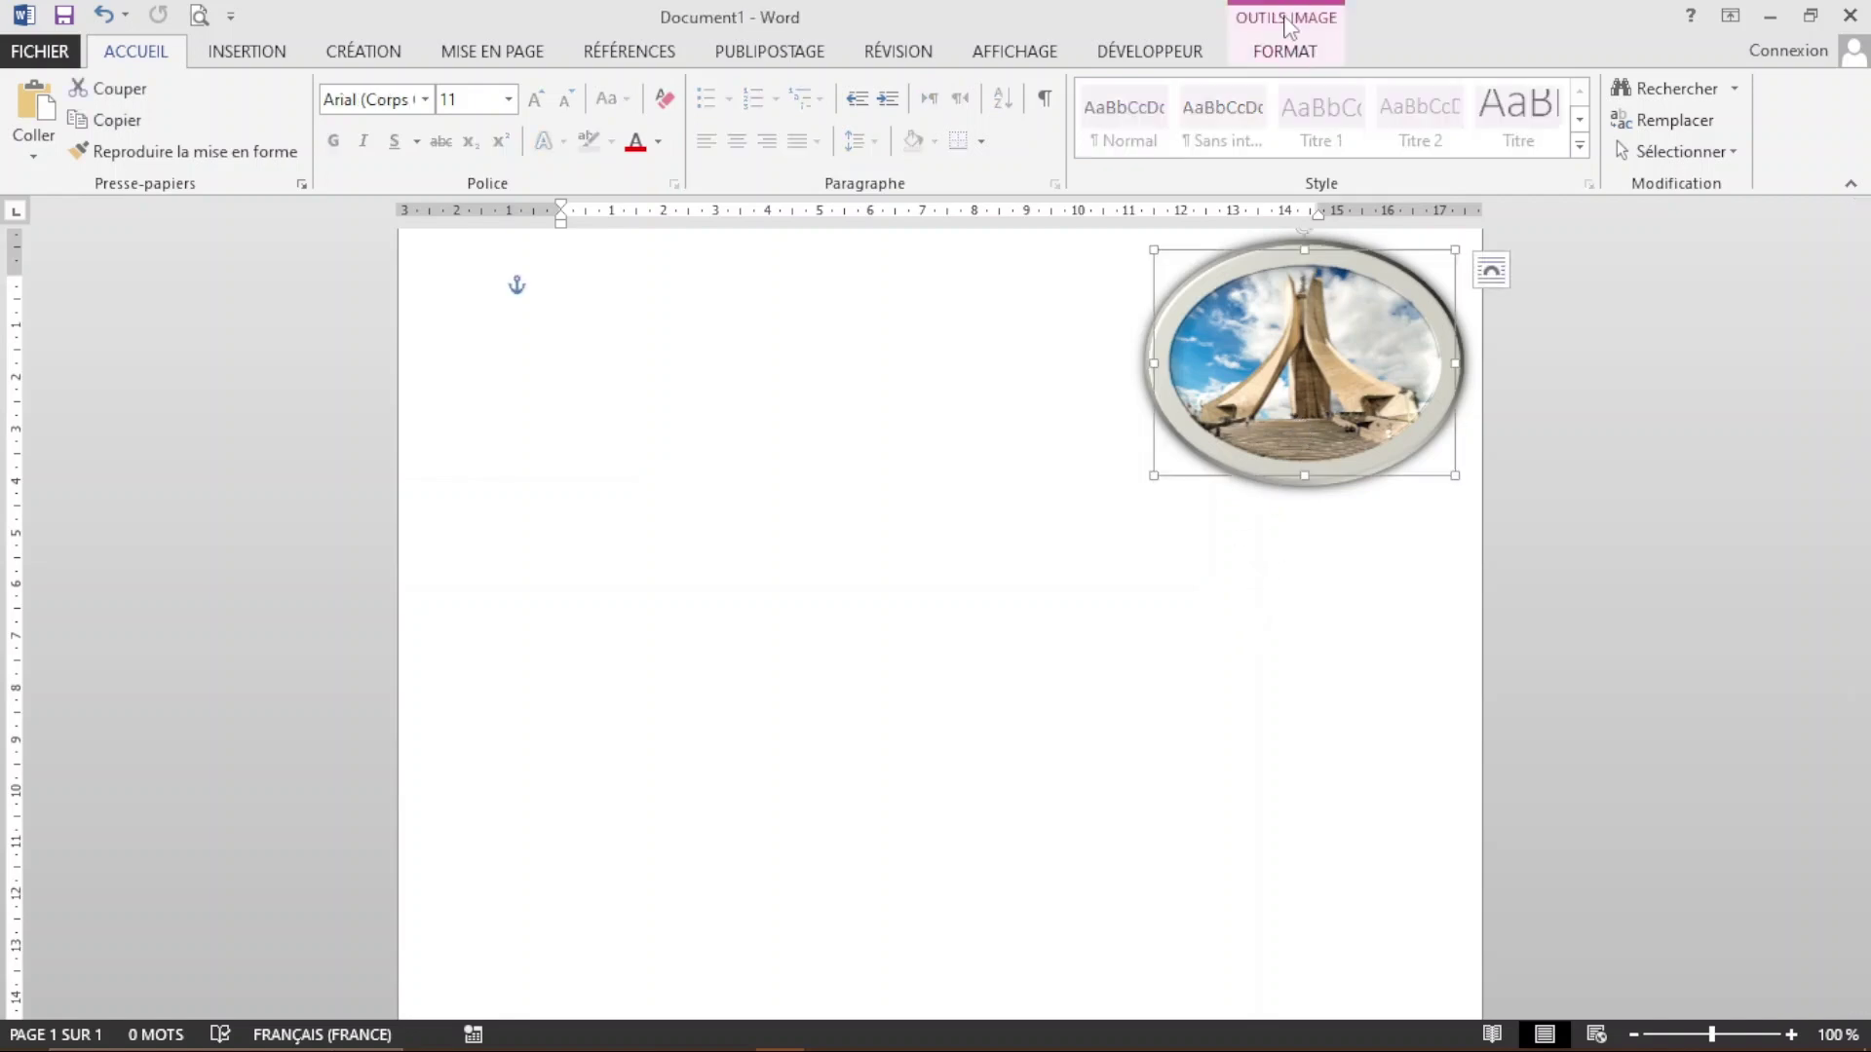
{"action": "left_click_drag", "start_coordinate": [1351, 299], "coordinate": [985, 474]}
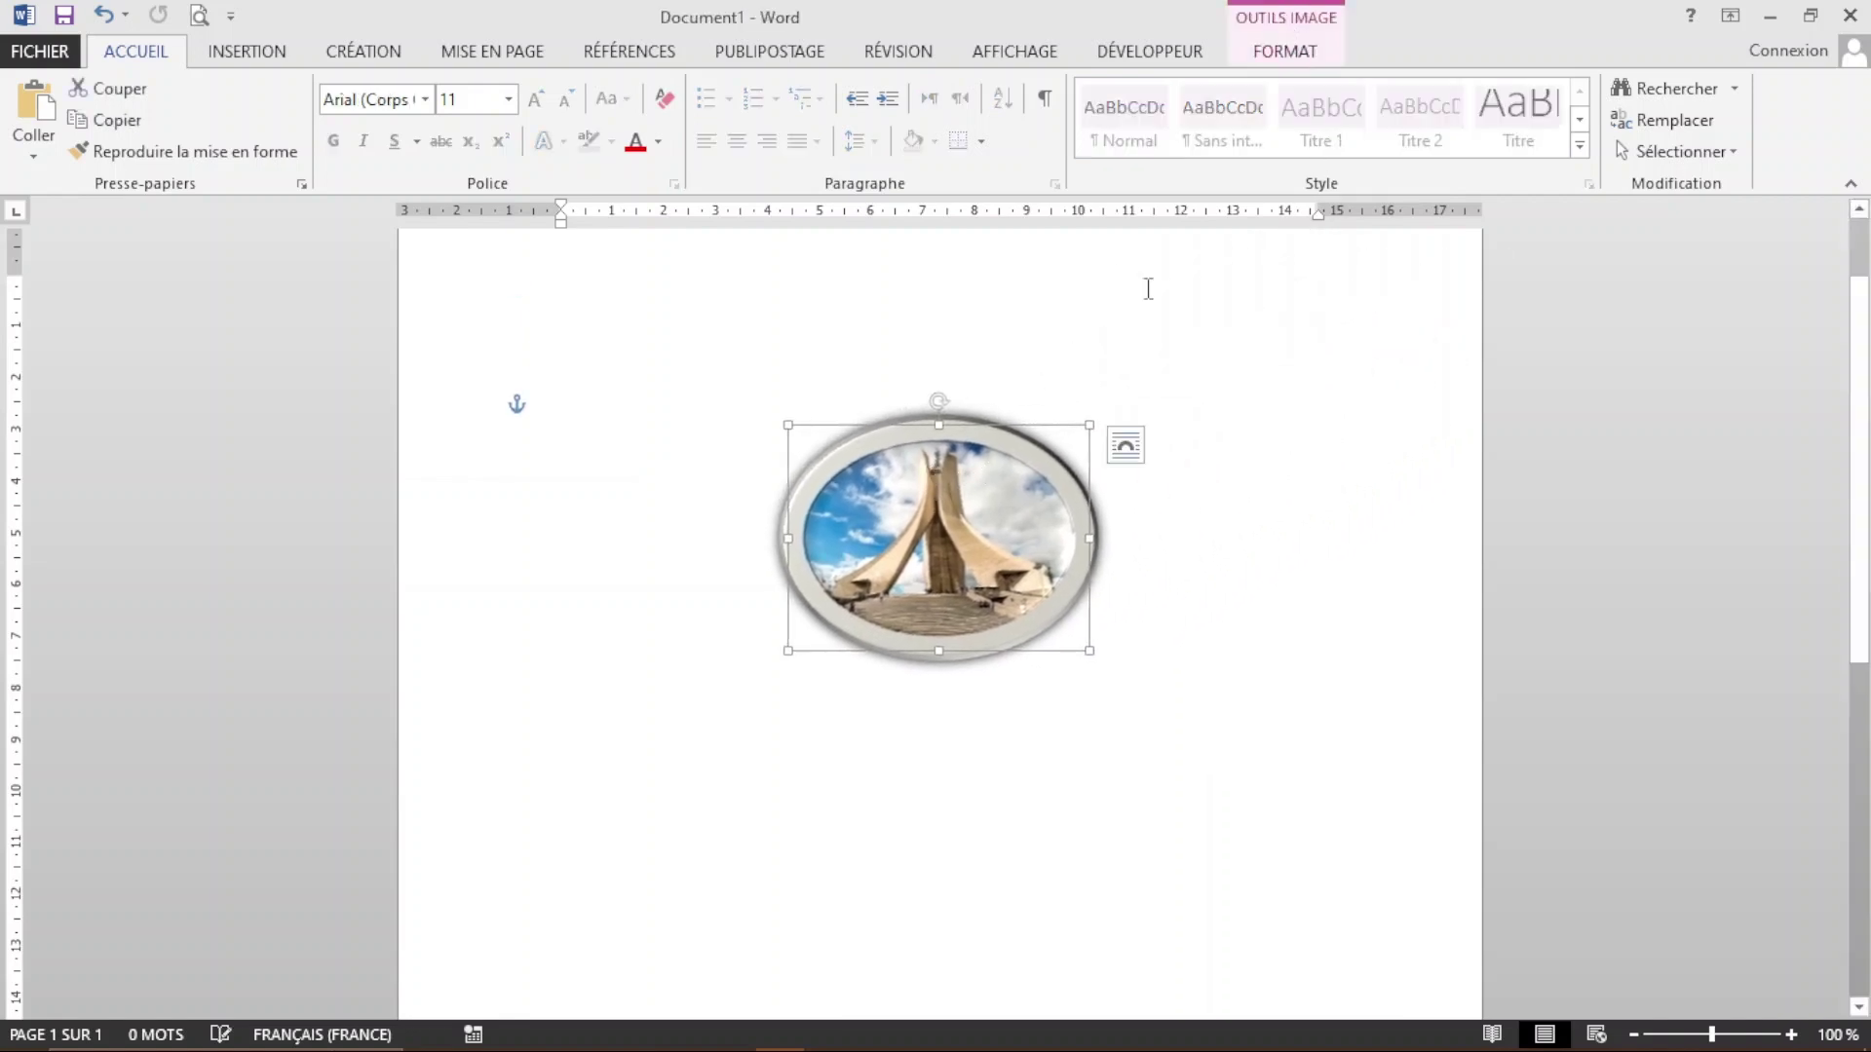
{"action": "left_click", "coordinate": [1284, 46]}
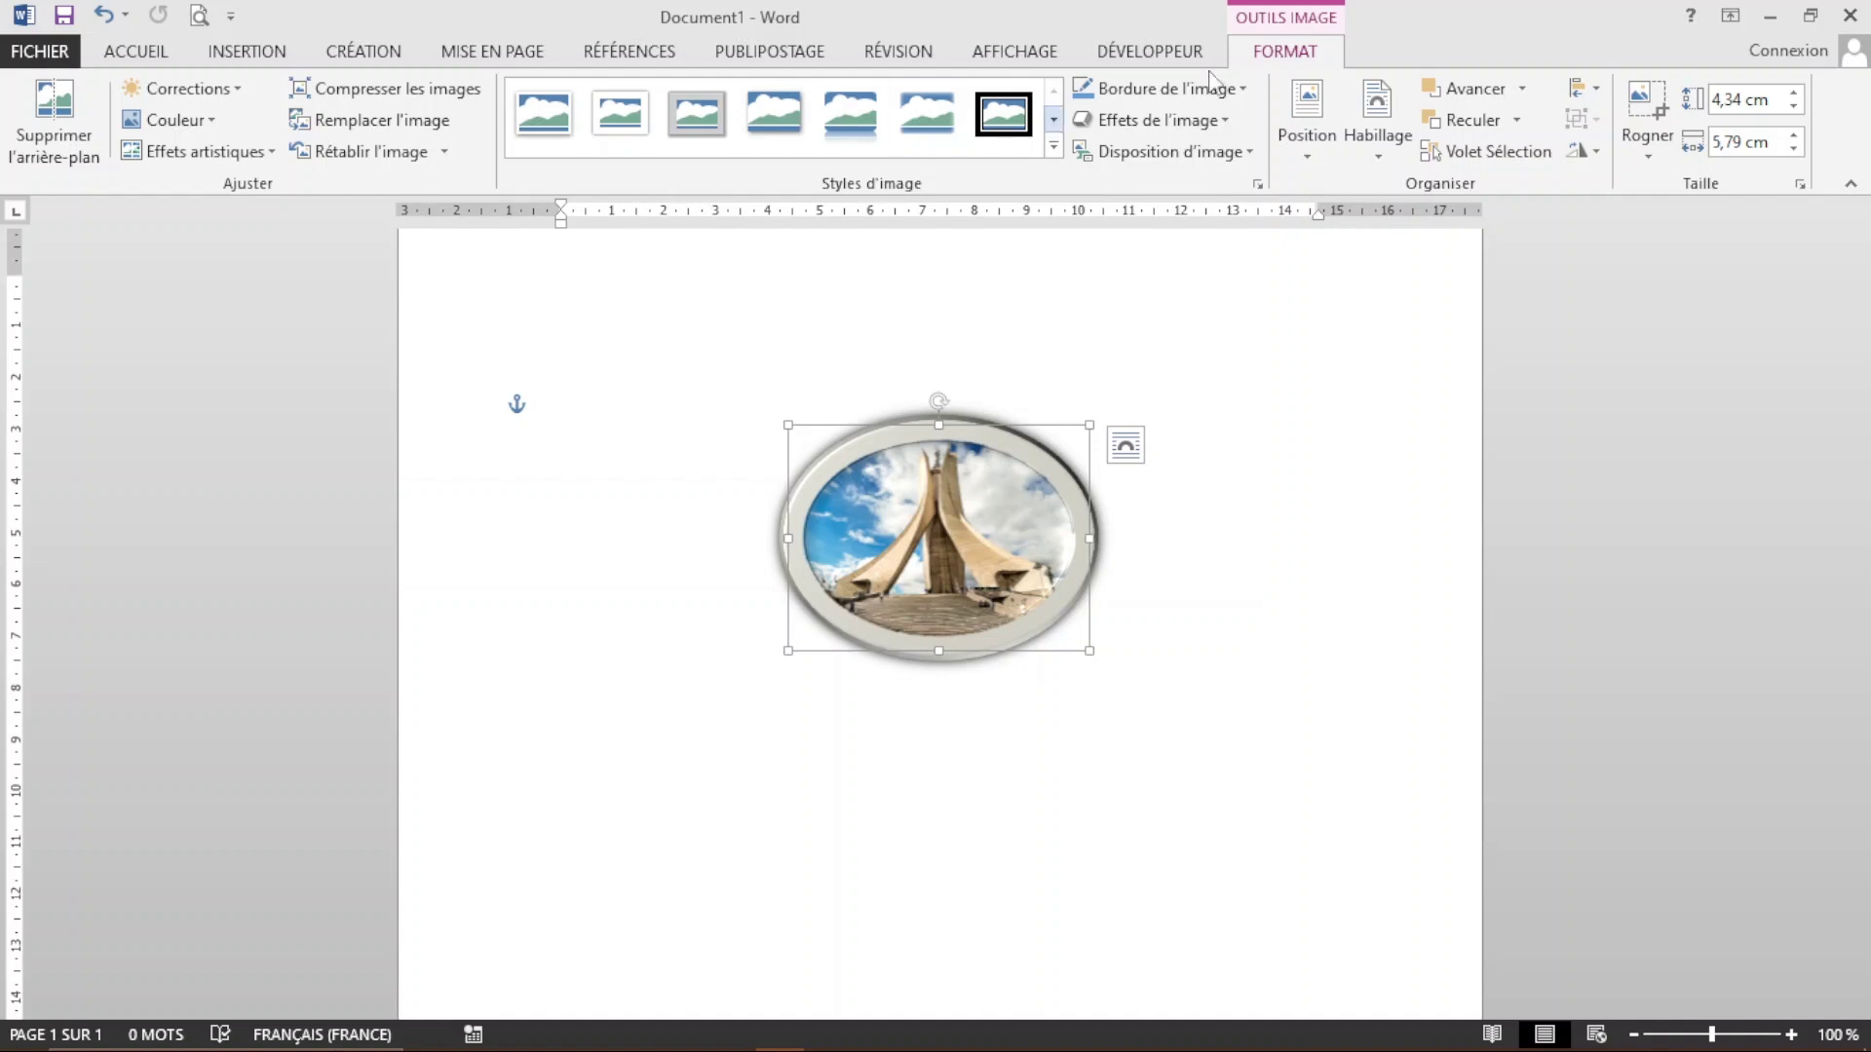
{"action": "key", "text": "alt+shift"}
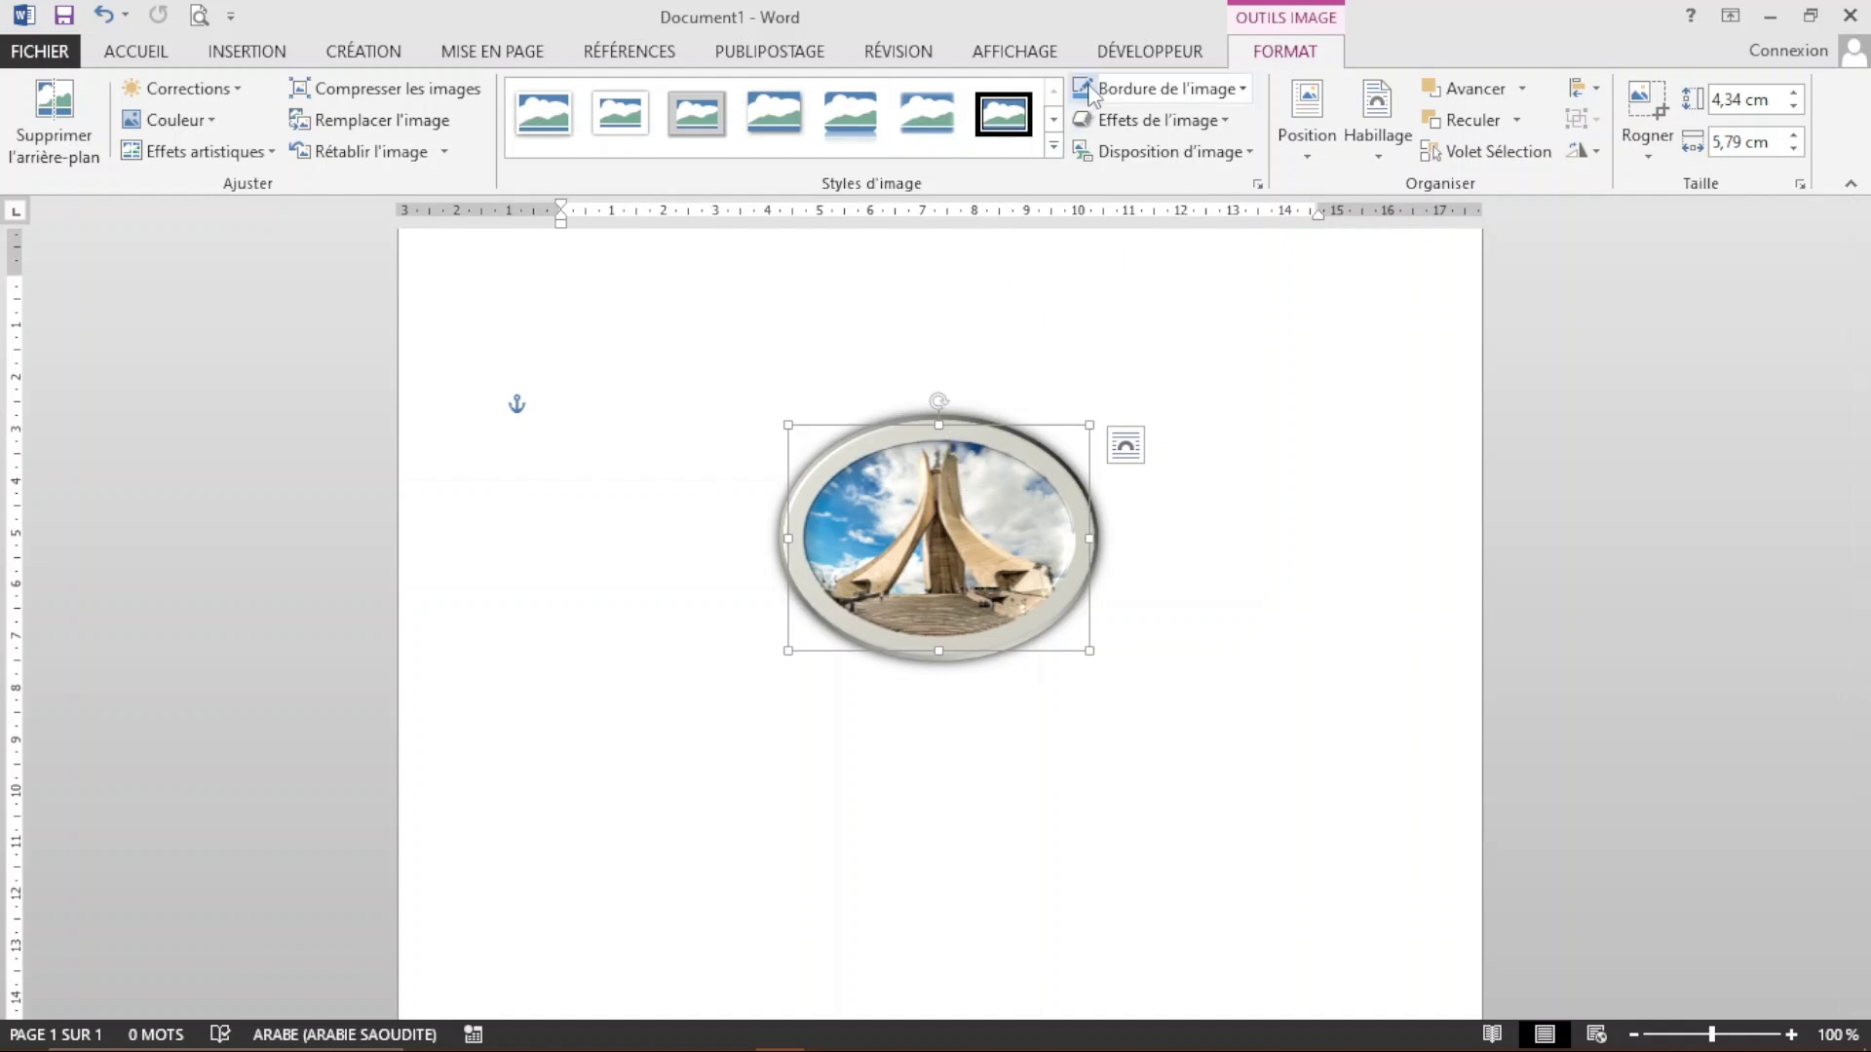
Step: Set the oval photo's border thickness to 1½ pt
{"action": "left_click", "coordinate": [1244, 89]}
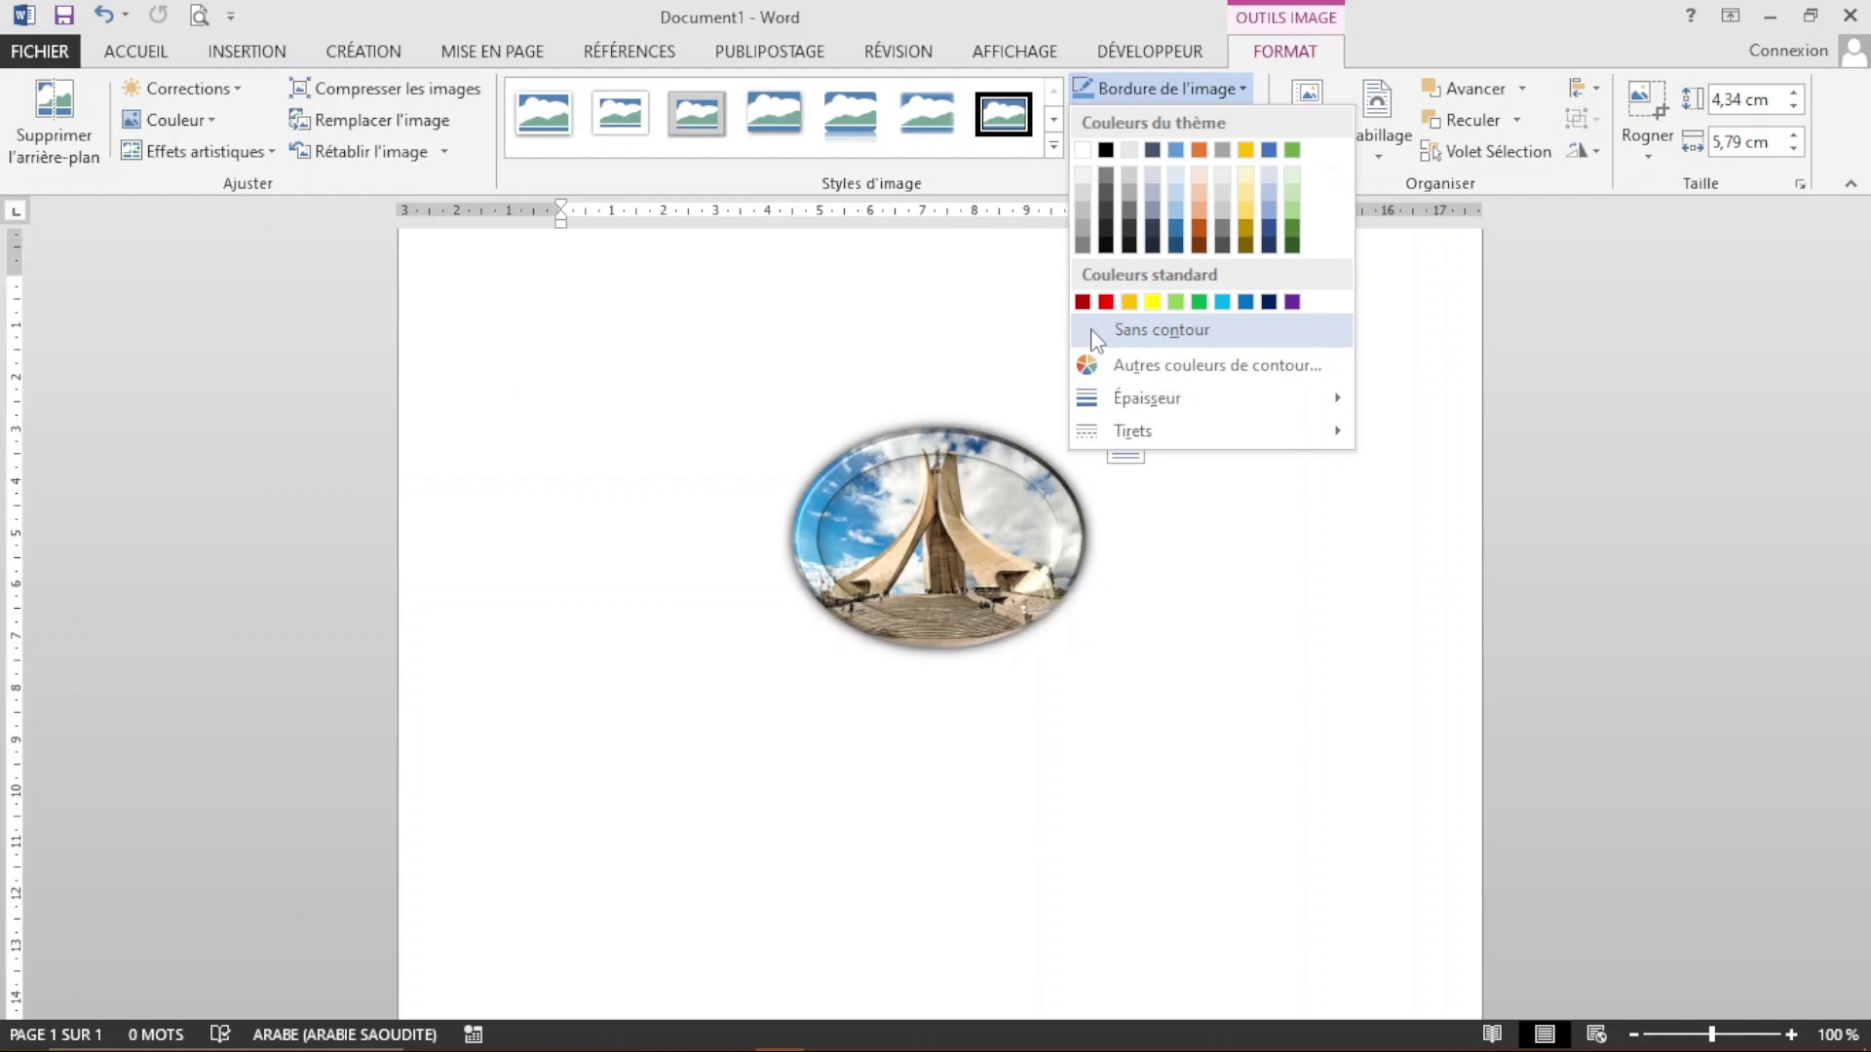
{"action": "mouse_move", "coordinate": [1146, 408]}
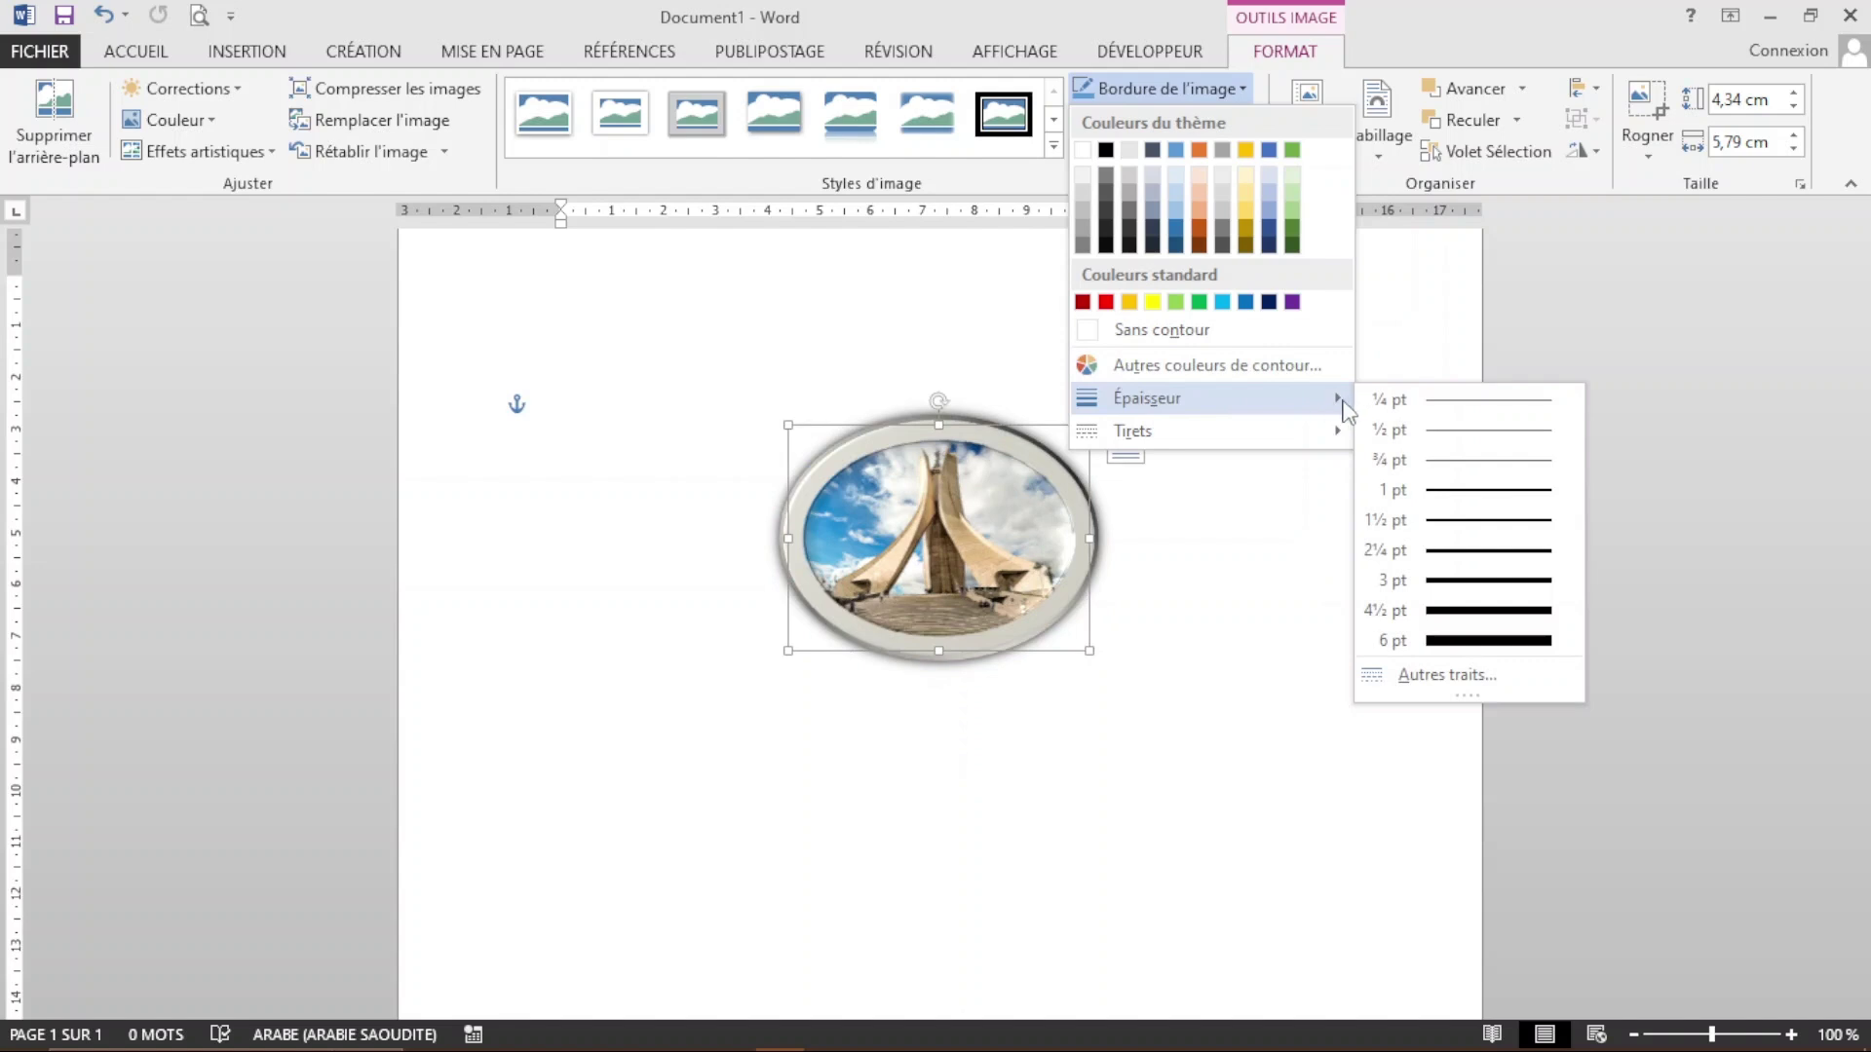
{"action": "left_click", "coordinate": [1449, 521]}
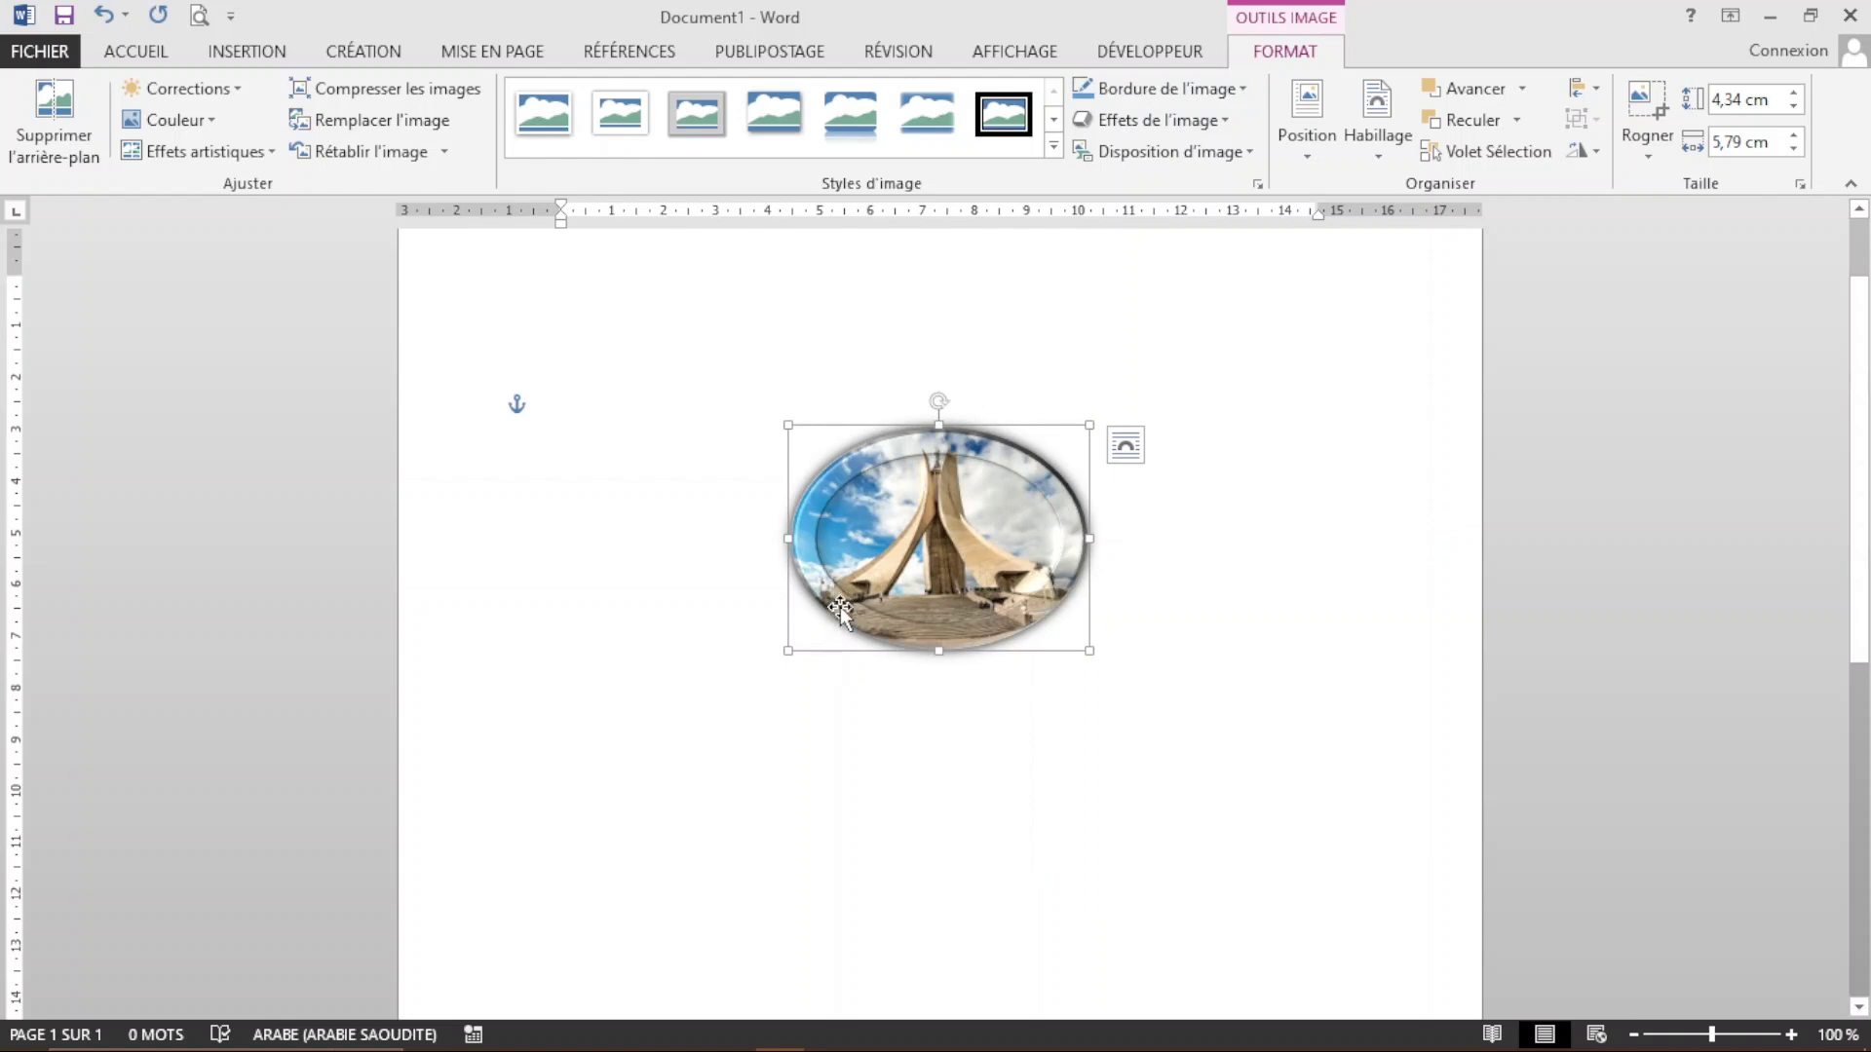
{"action": "left_click", "coordinate": [1244, 89]}
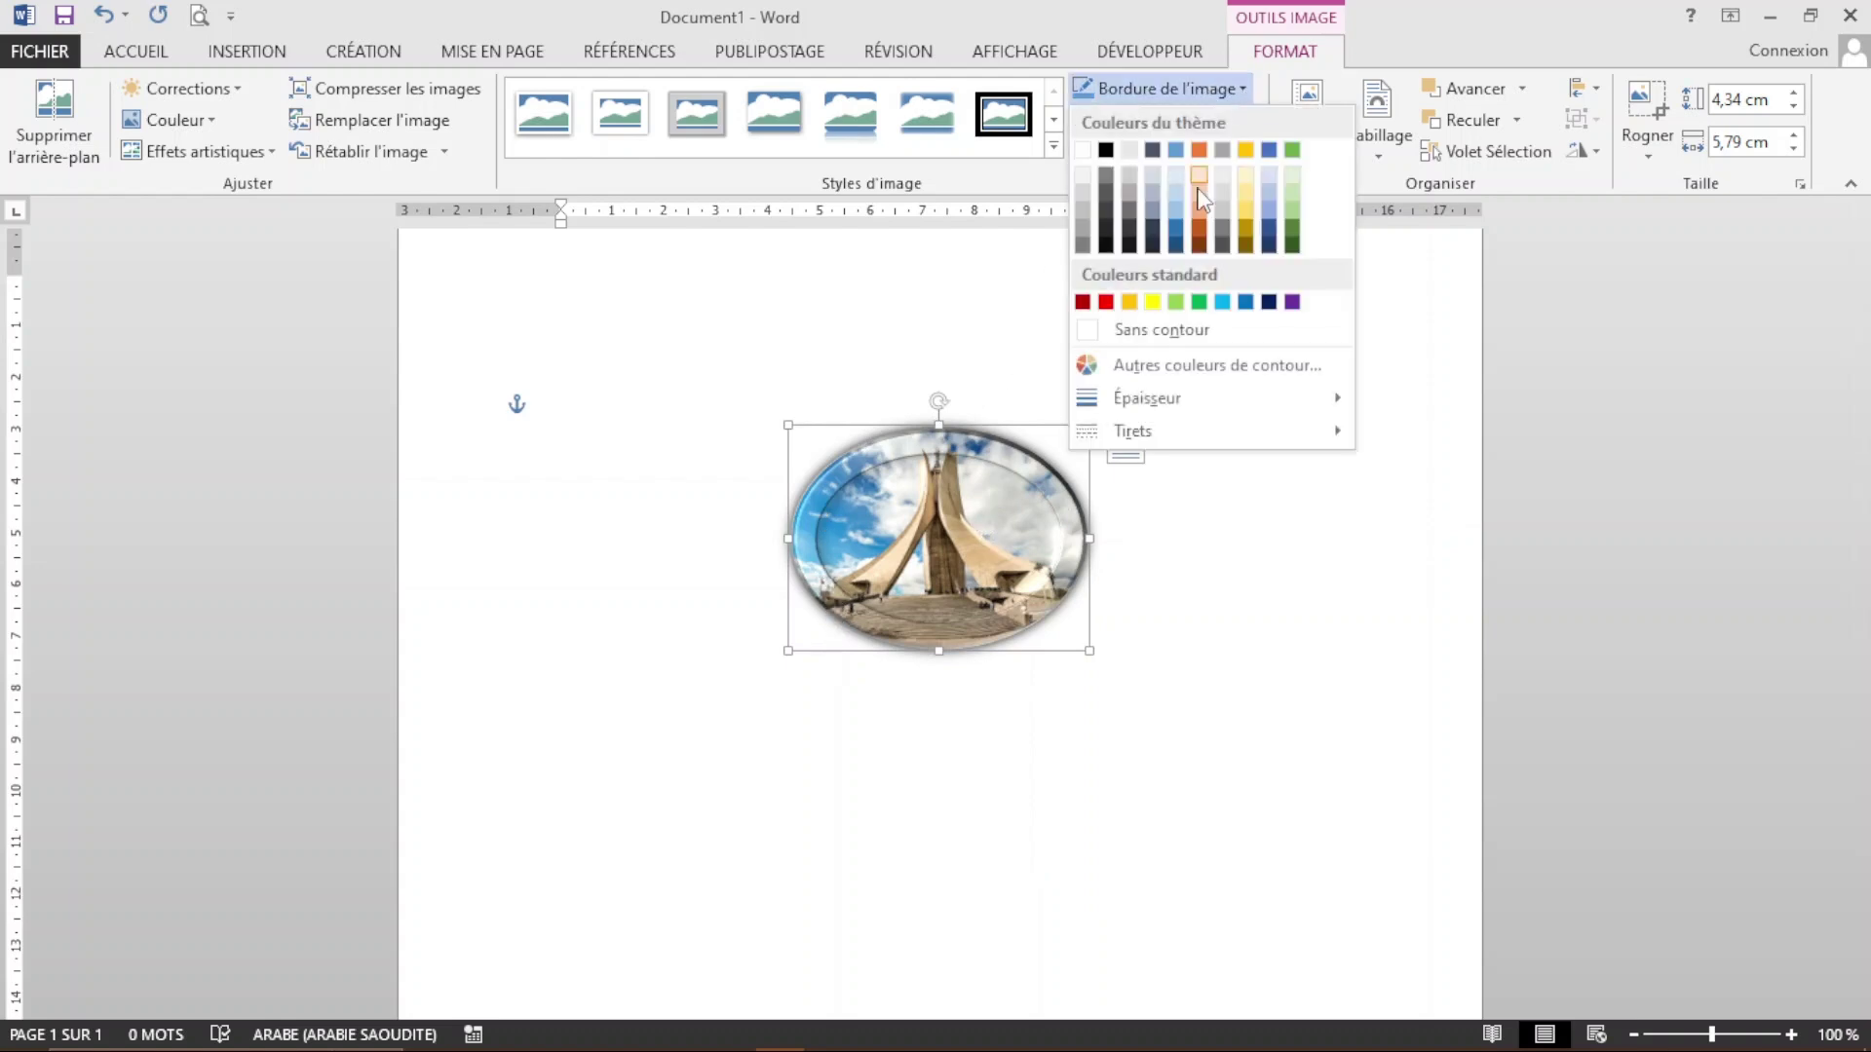
{"action": "mouse_move", "coordinate": [1333, 435]}
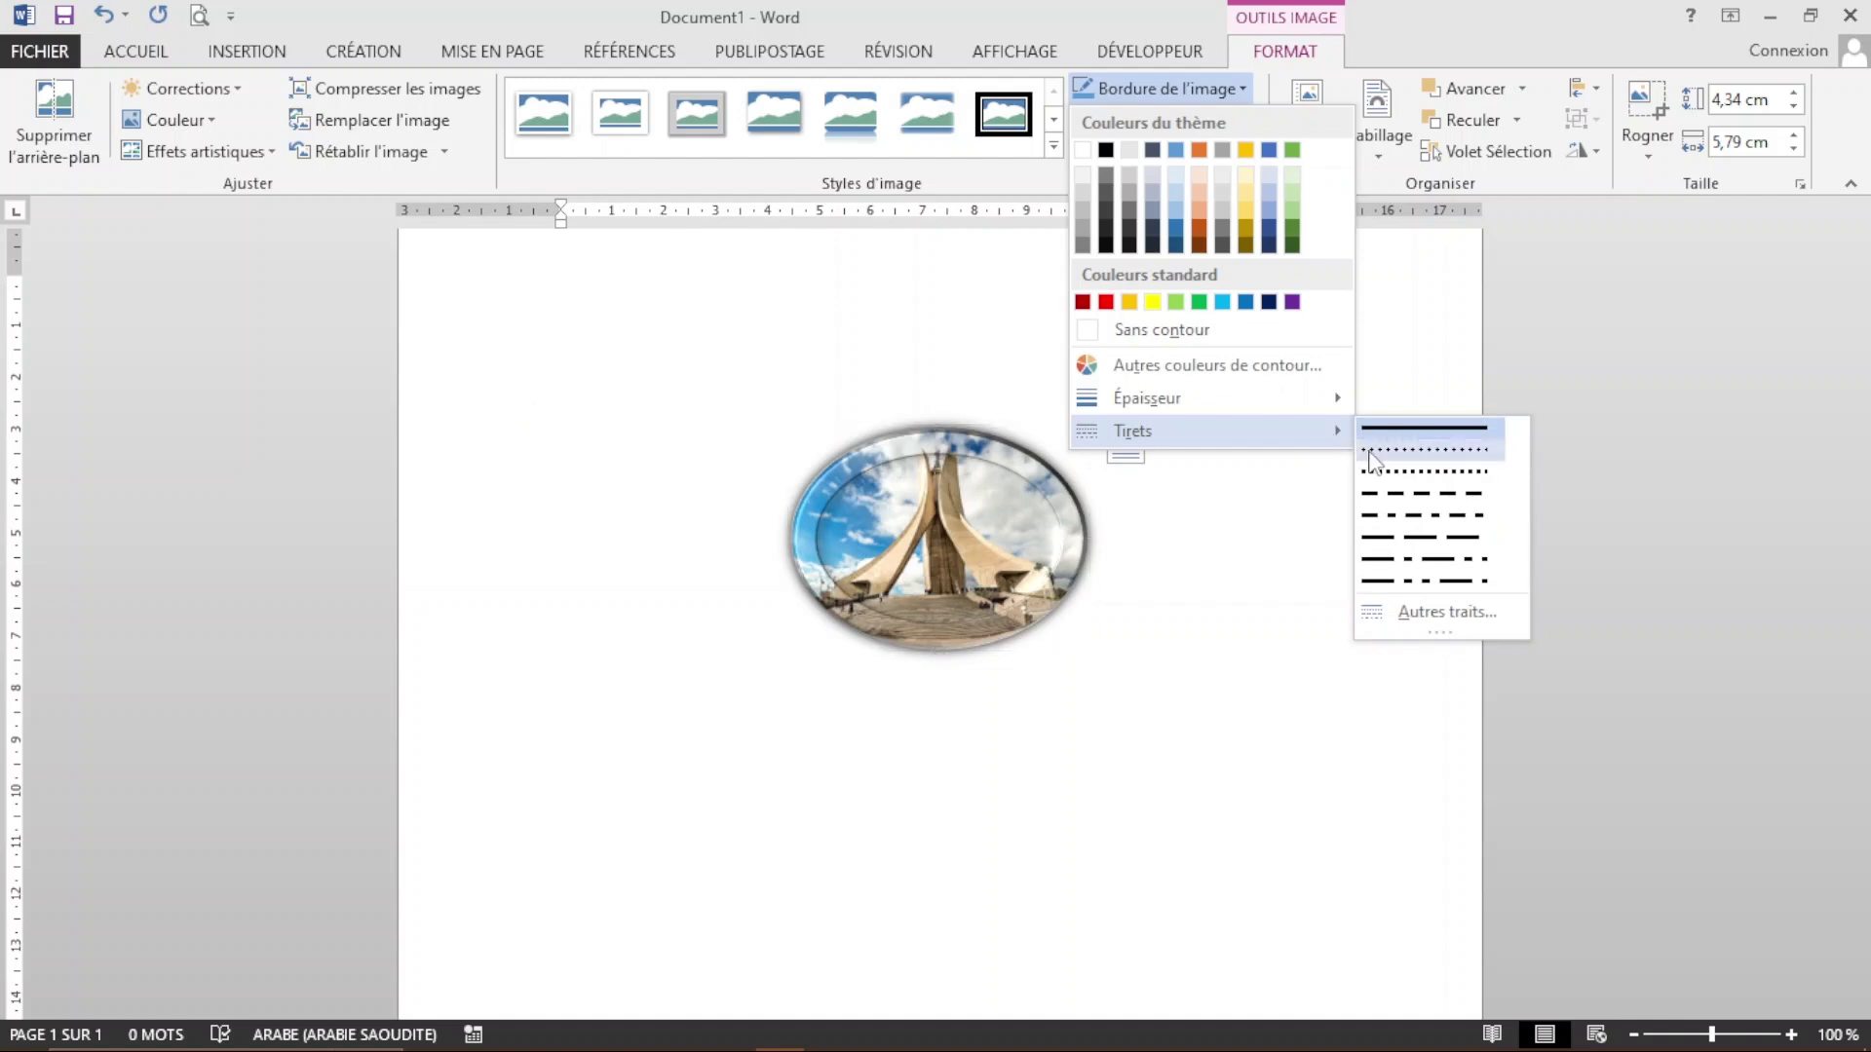
{"action": "key", "text": "Escape"}
{"action": "key", "text": "Escape"}
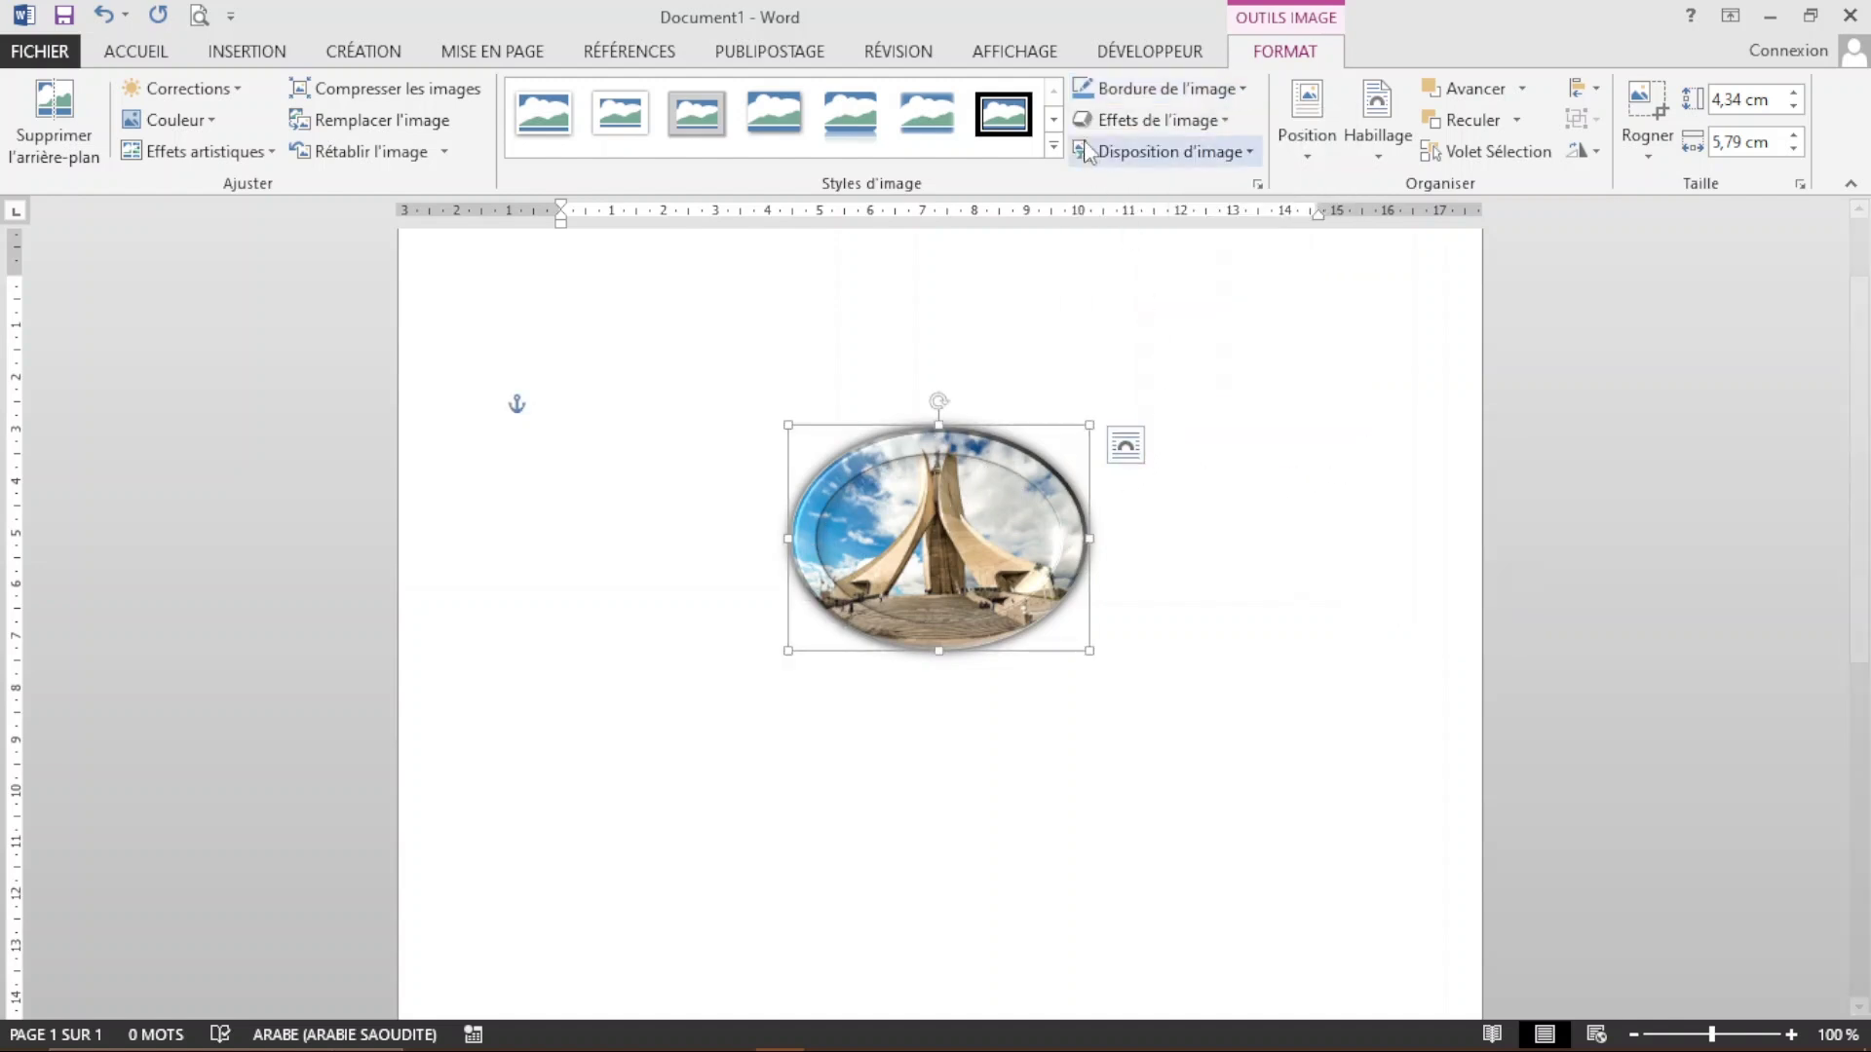
{"action": "left_click", "coordinate": [1232, 90]}
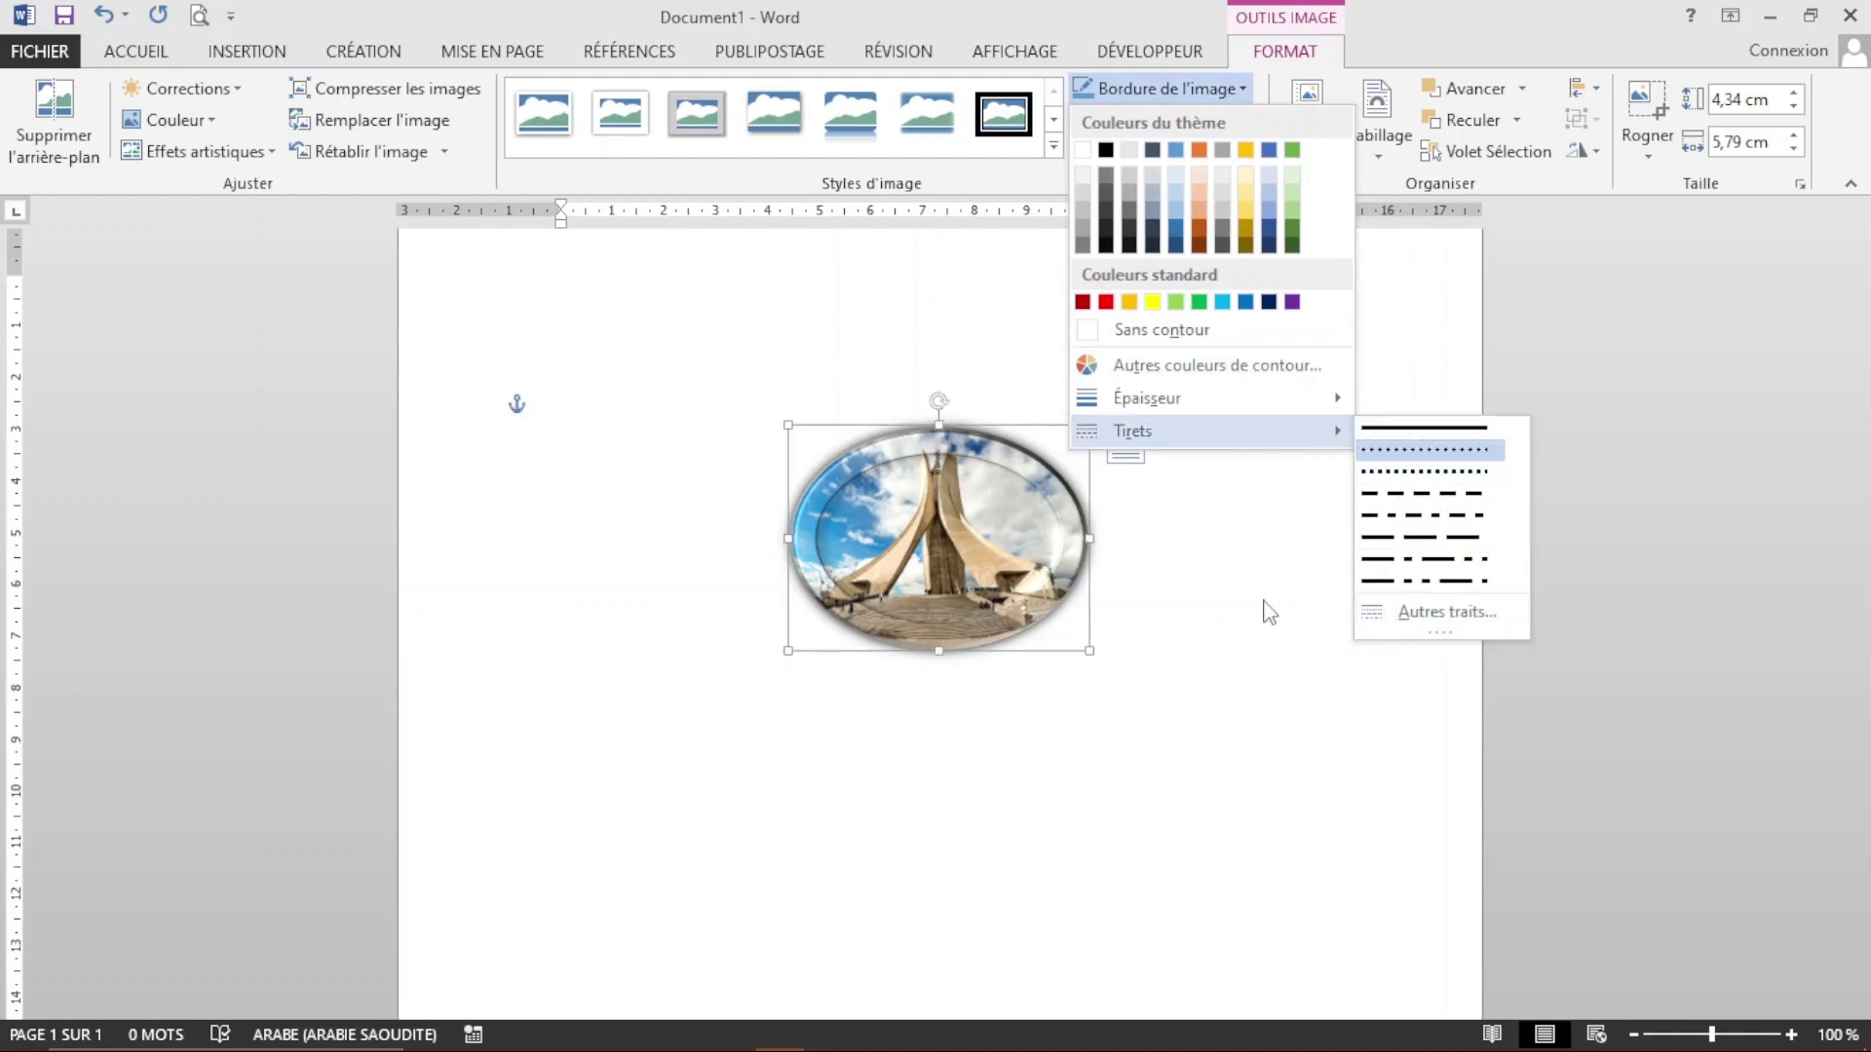
{"action": "left_click", "coordinate": [1026, 172]}
Step: Apply the first perspective shadow preset to the oval photo so that its shadow falls toward the left
{"action": "left_click", "coordinate": [1225, 122]}
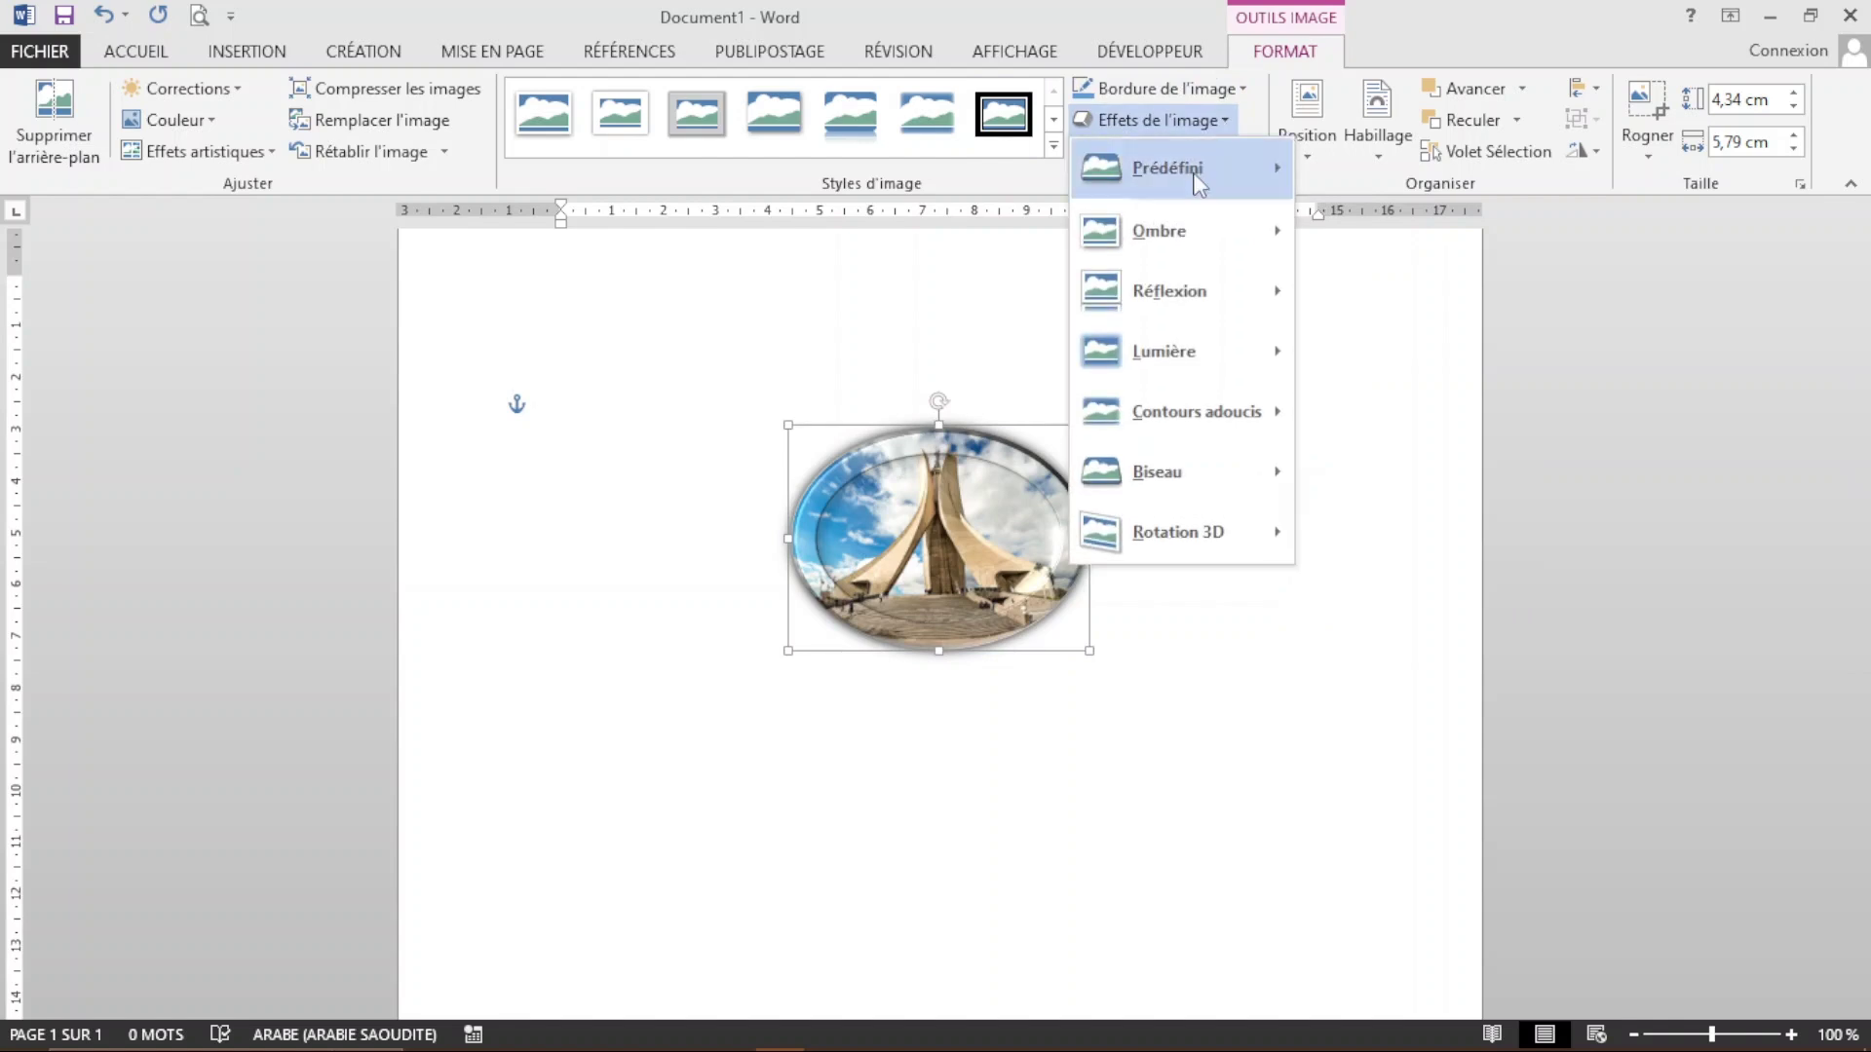
{"action": "mouse_move", "coordinate": [1198, 185]}
{"action": "mouse_move", "coordinate": [1255, 230]}
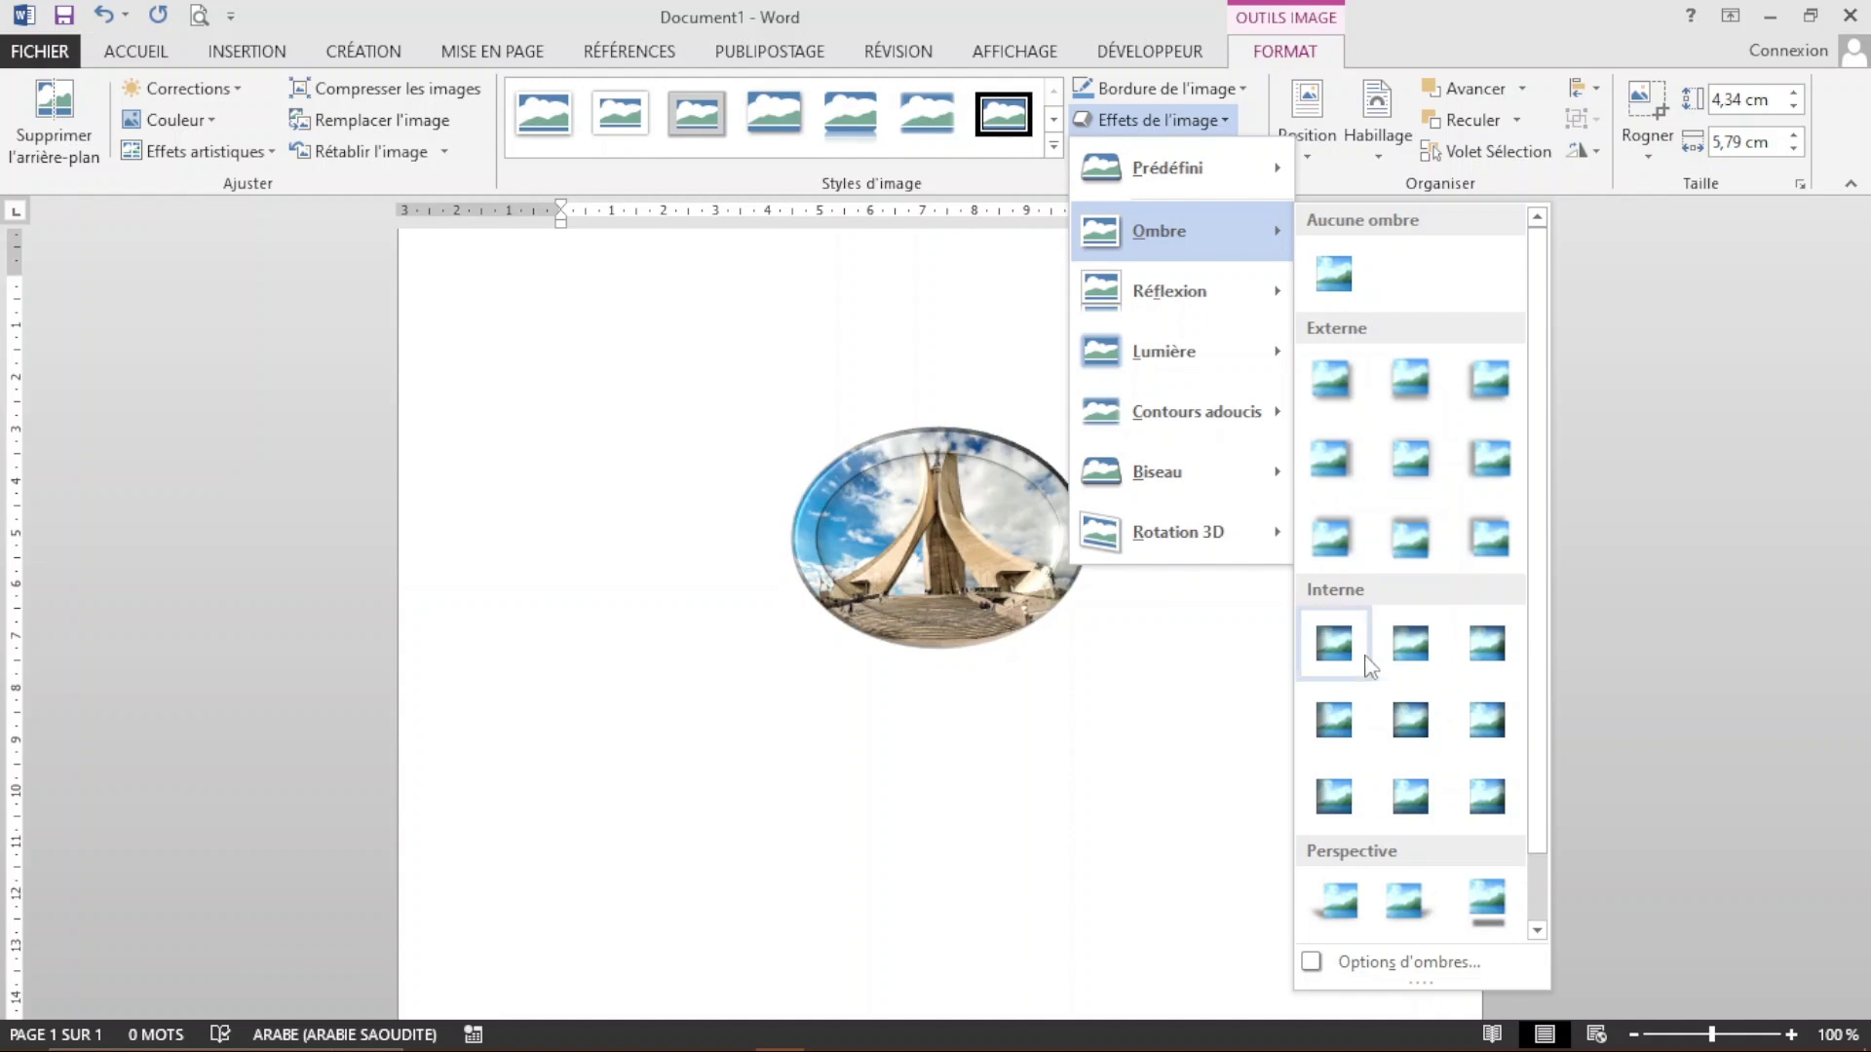
{"action": "left_click", "coordinate": [1338, 913]}
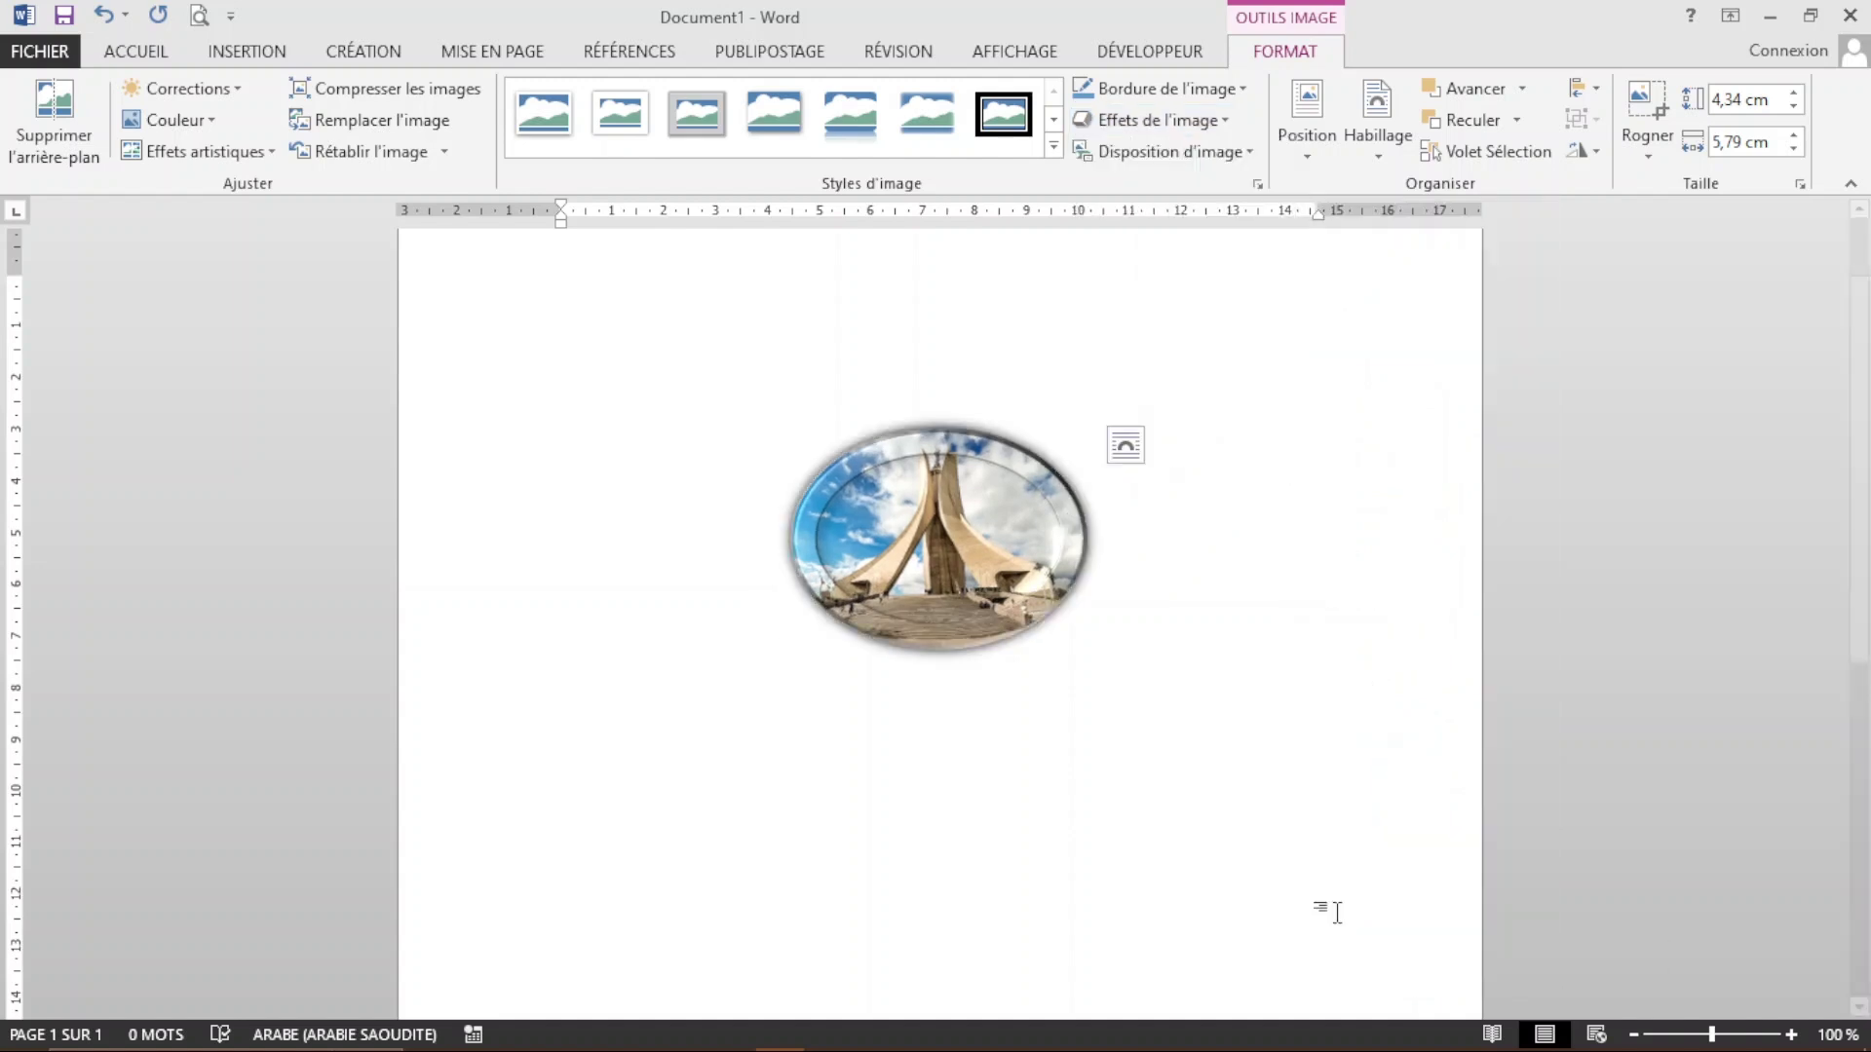
Step: Add a full-height reflection below the oval photo using the third variation in the first row
{"action": "left_click", "coordinate": [1215, 128]}
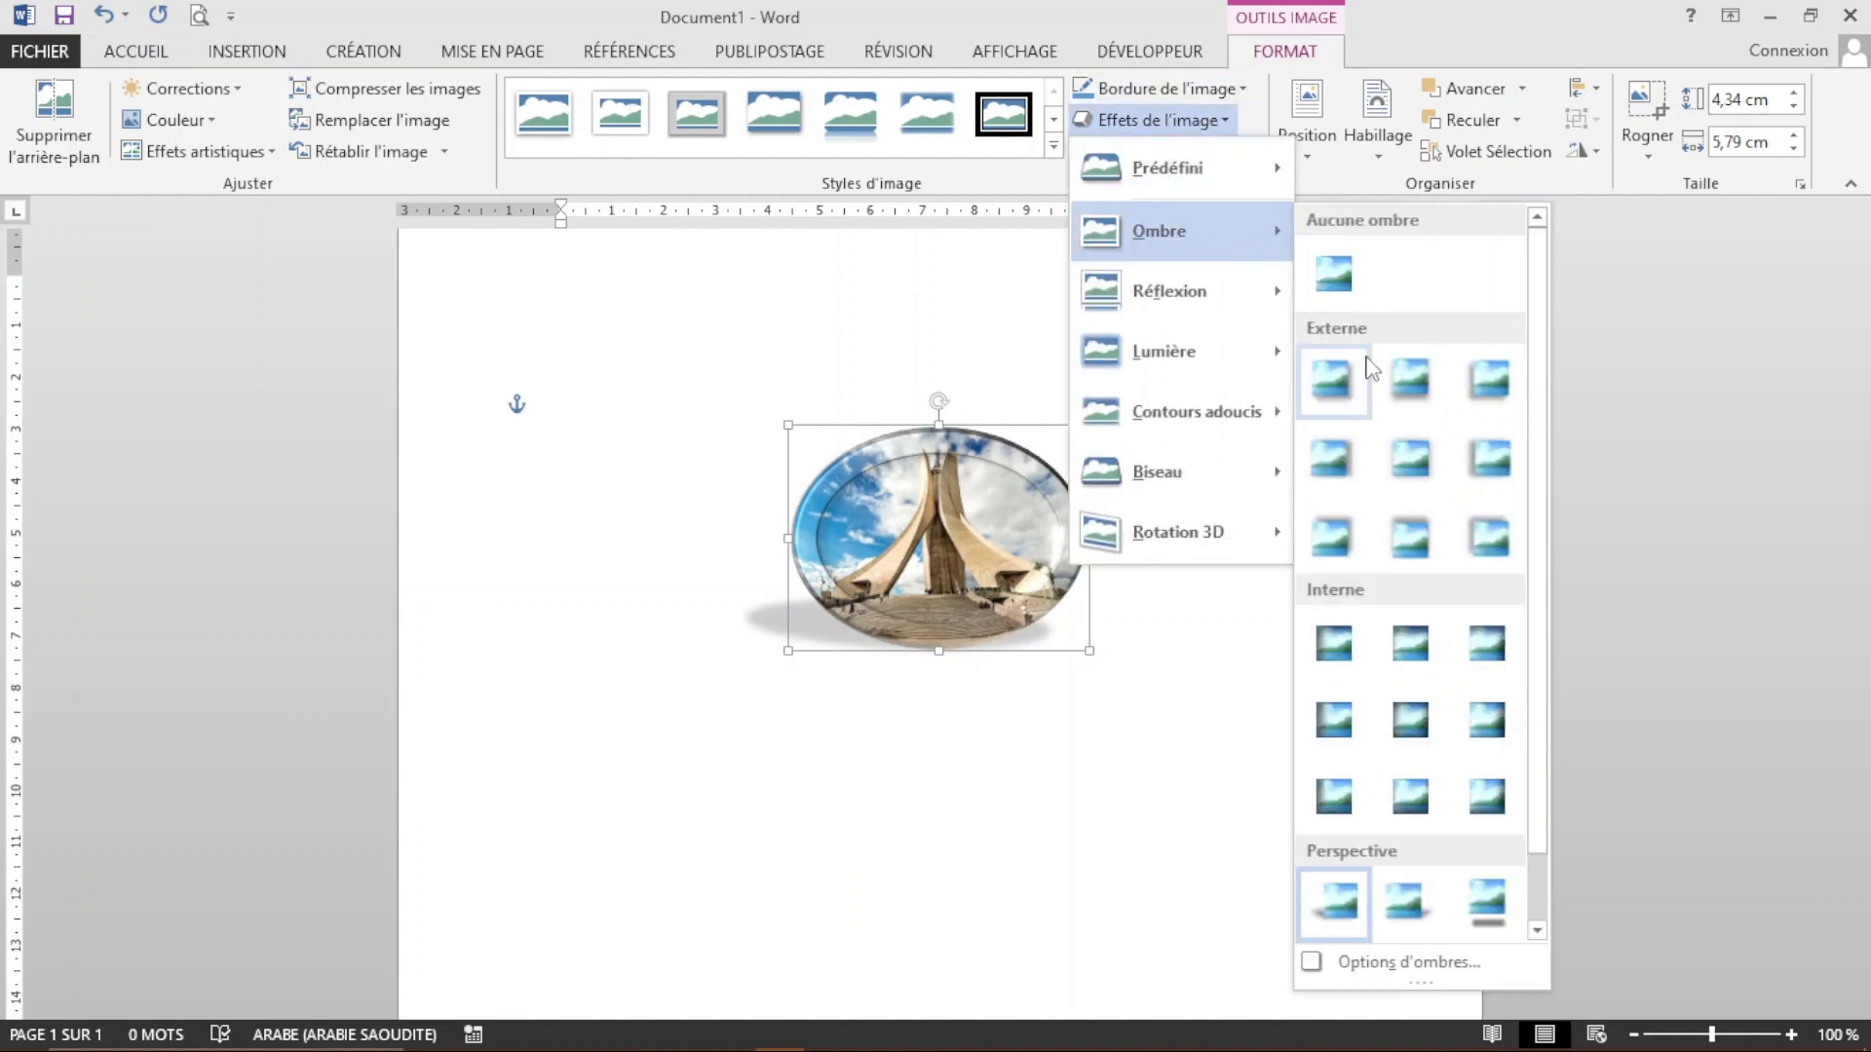
{"action": "mouse_move", "coordinate": [1280, 293]}
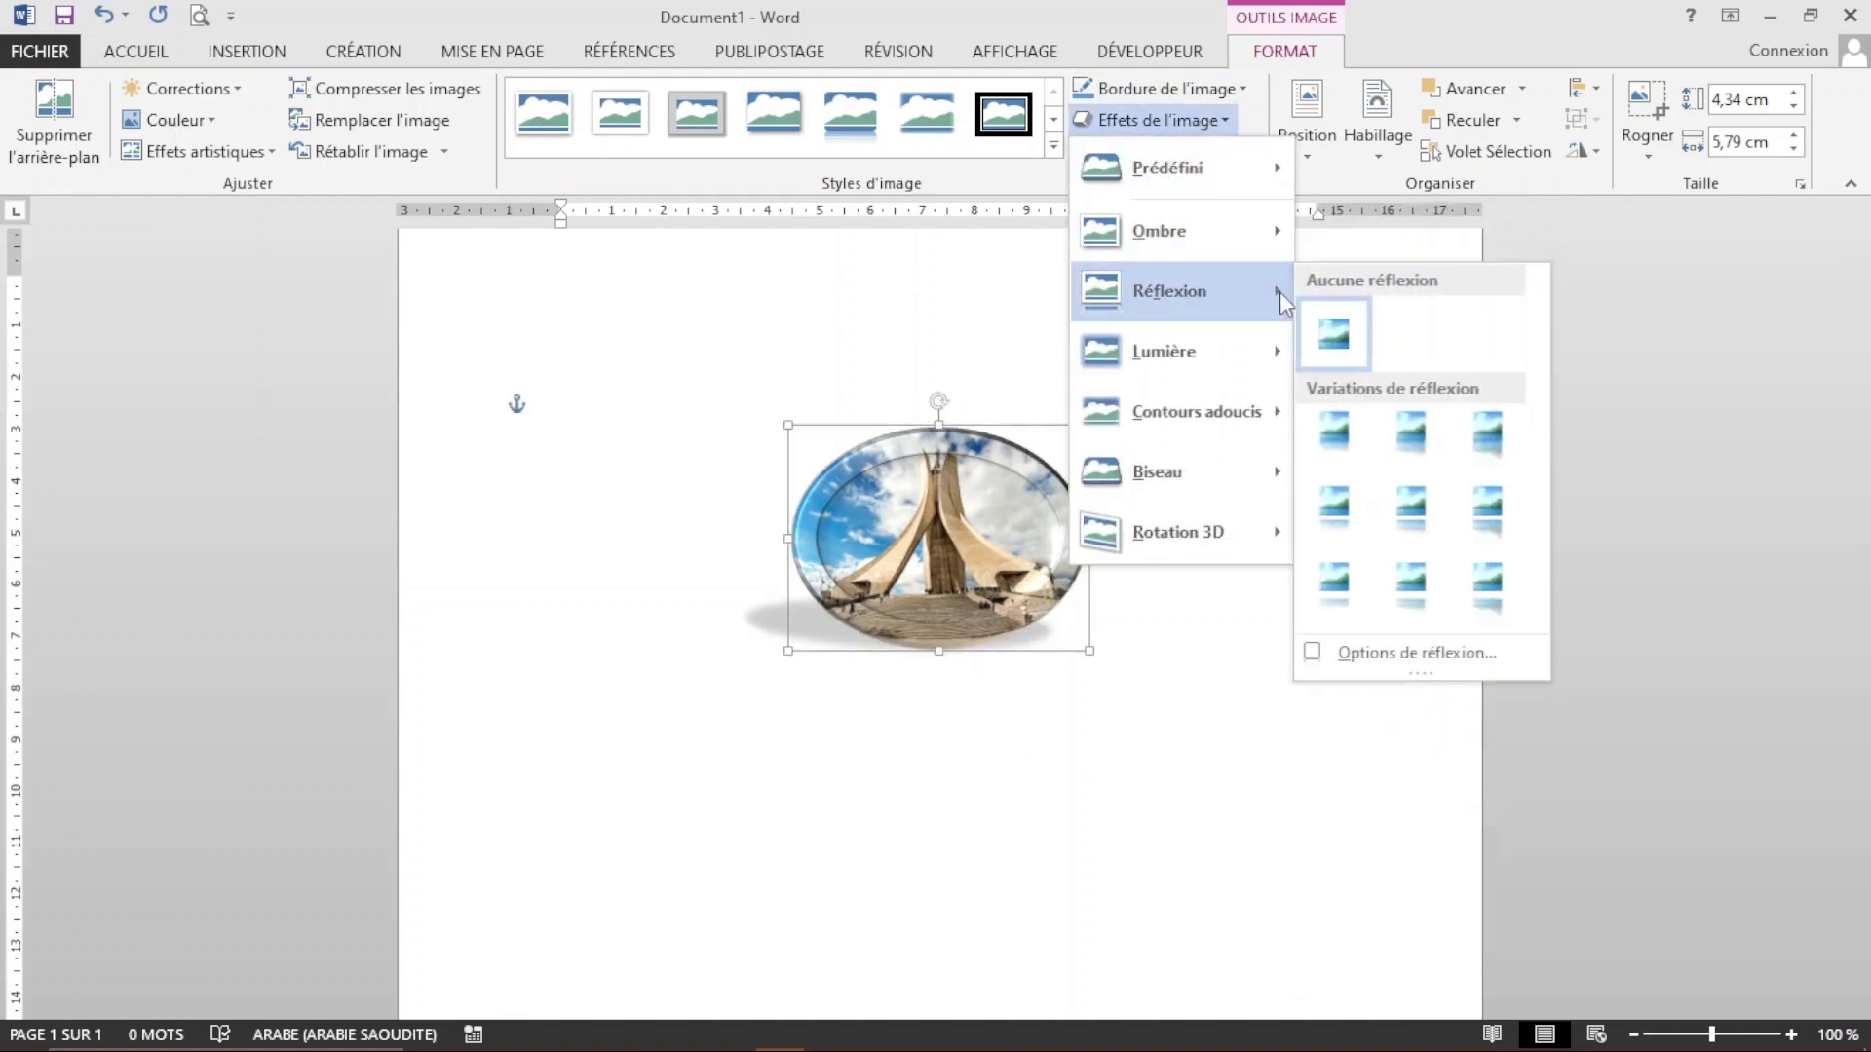
{"action": "left_click", "coordinate": [1488, 448]}
Step: Preview glow, soft edge and bevel effects, and tilt the oval photo backward with the second preset in the second row of perspective 3D rotations
{"action": "left_click", "coordinate": [1158, 119]}
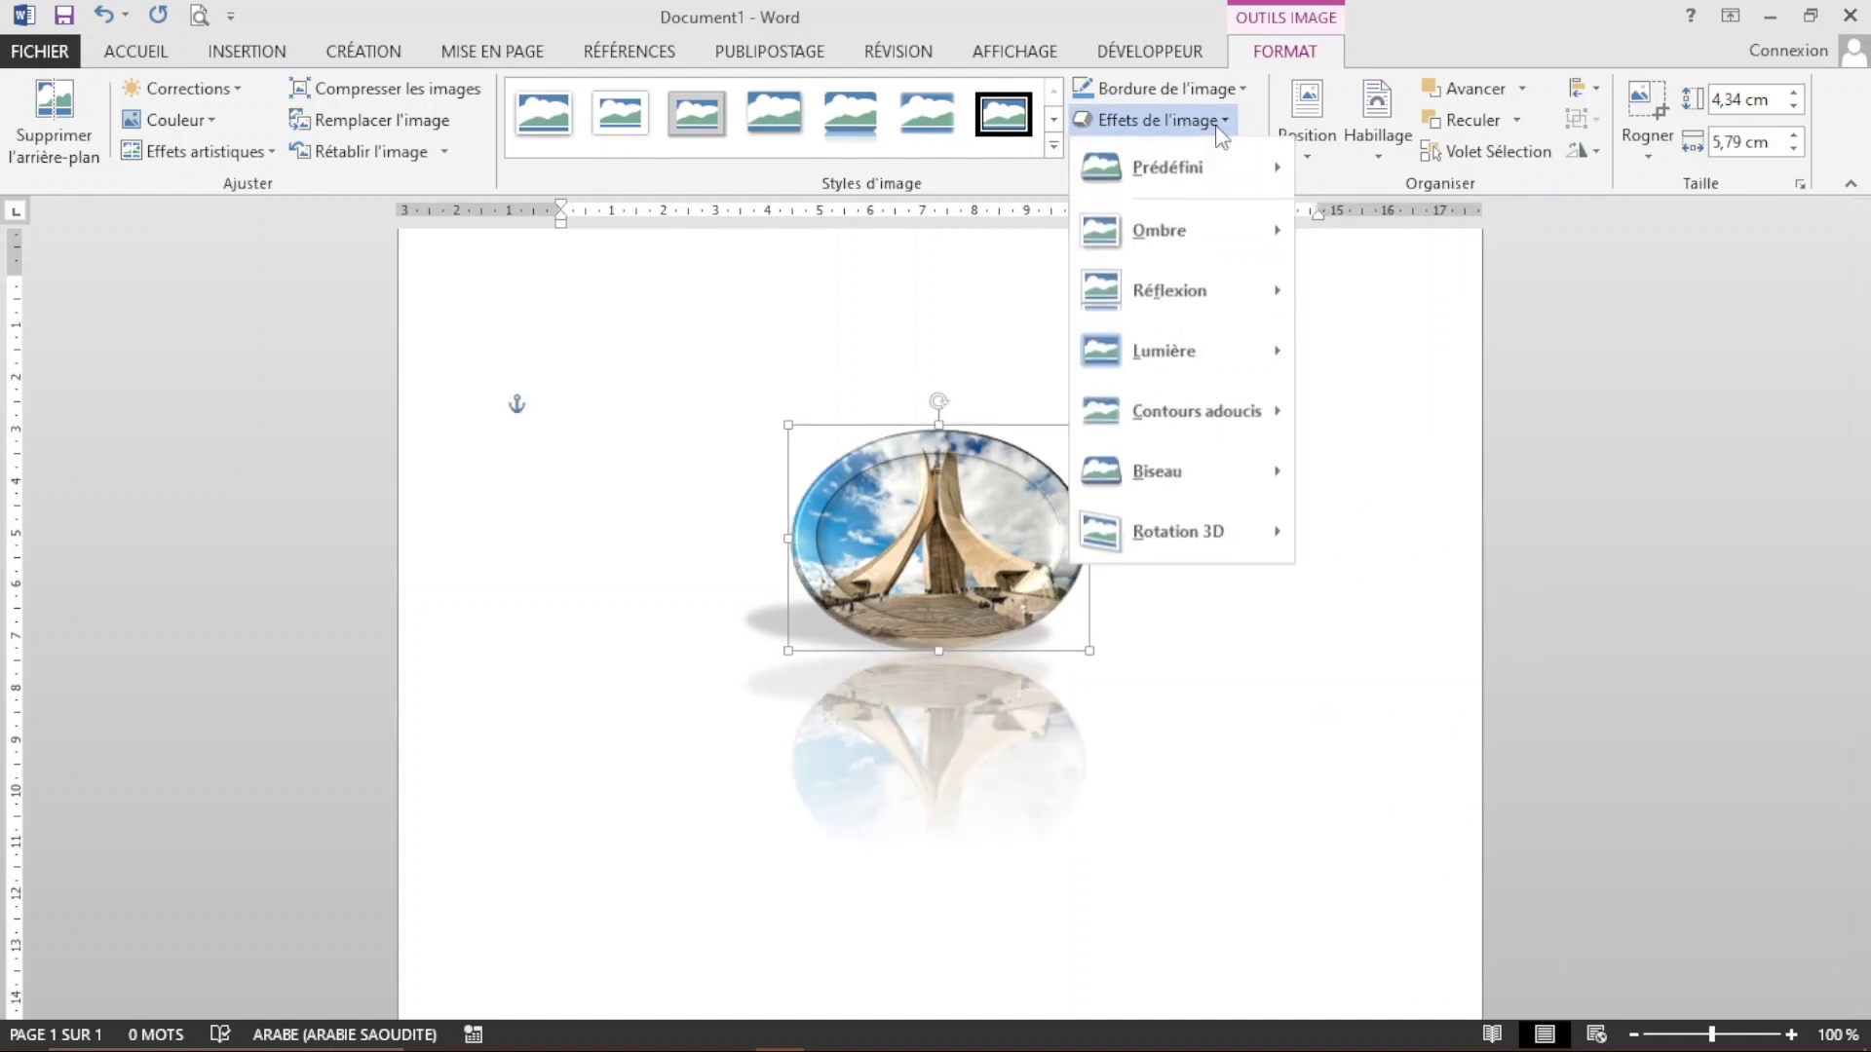
{"action": "mouse_move", "coordinate": [1212, 353]}
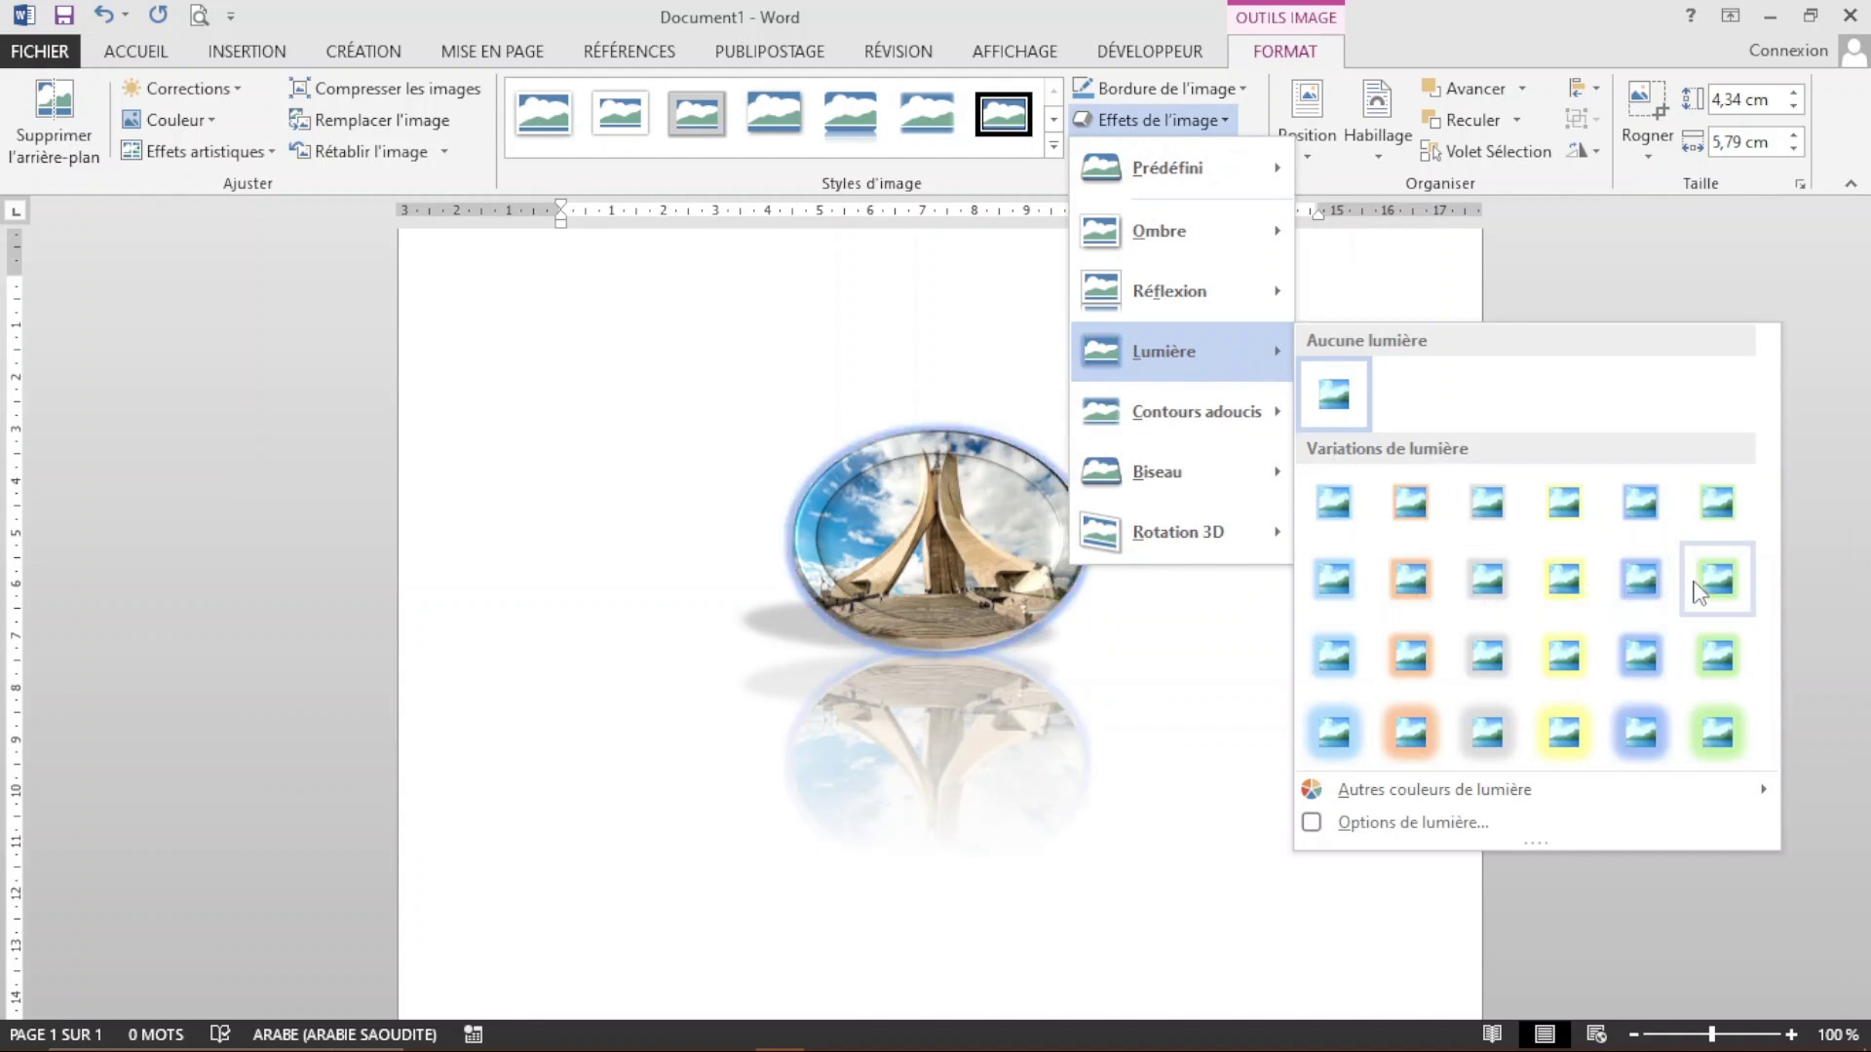
{"action": "mouse_move", "coordinate": [1491, 804]}
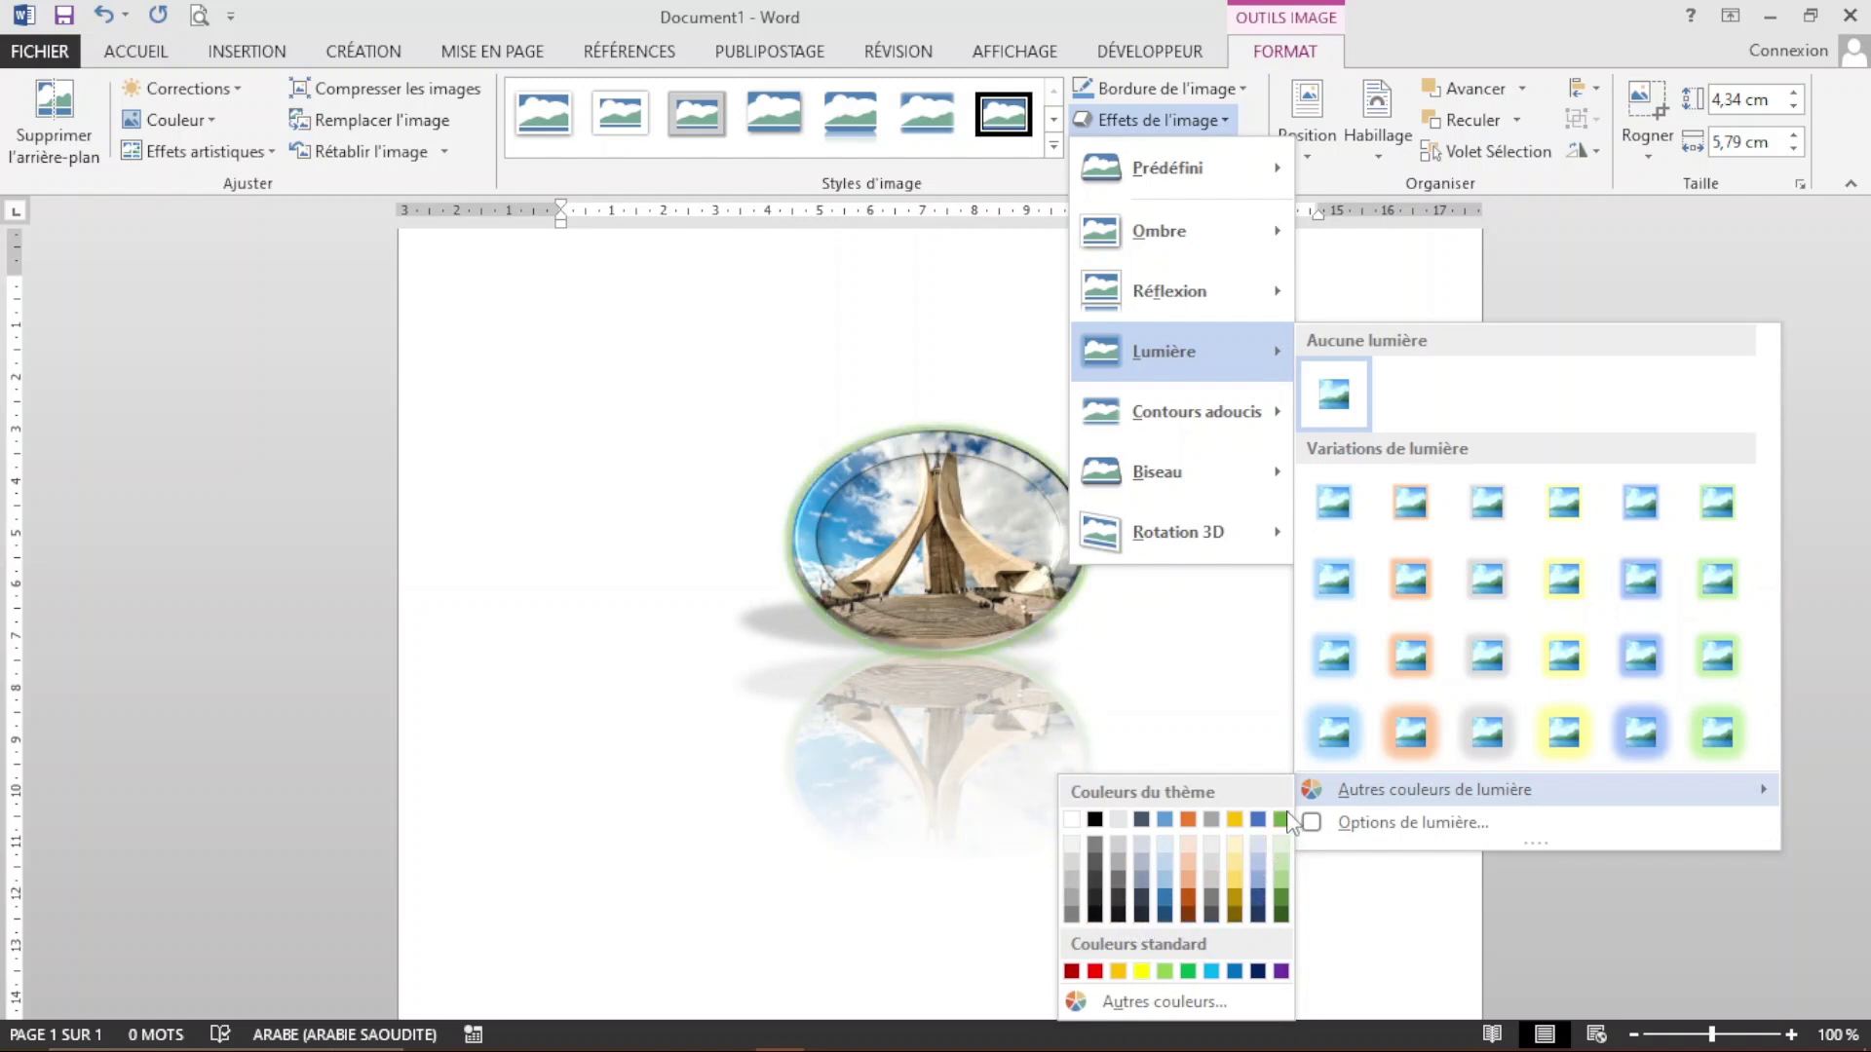
{"action": "mouse_move", "coordinate": [1277, 409]}
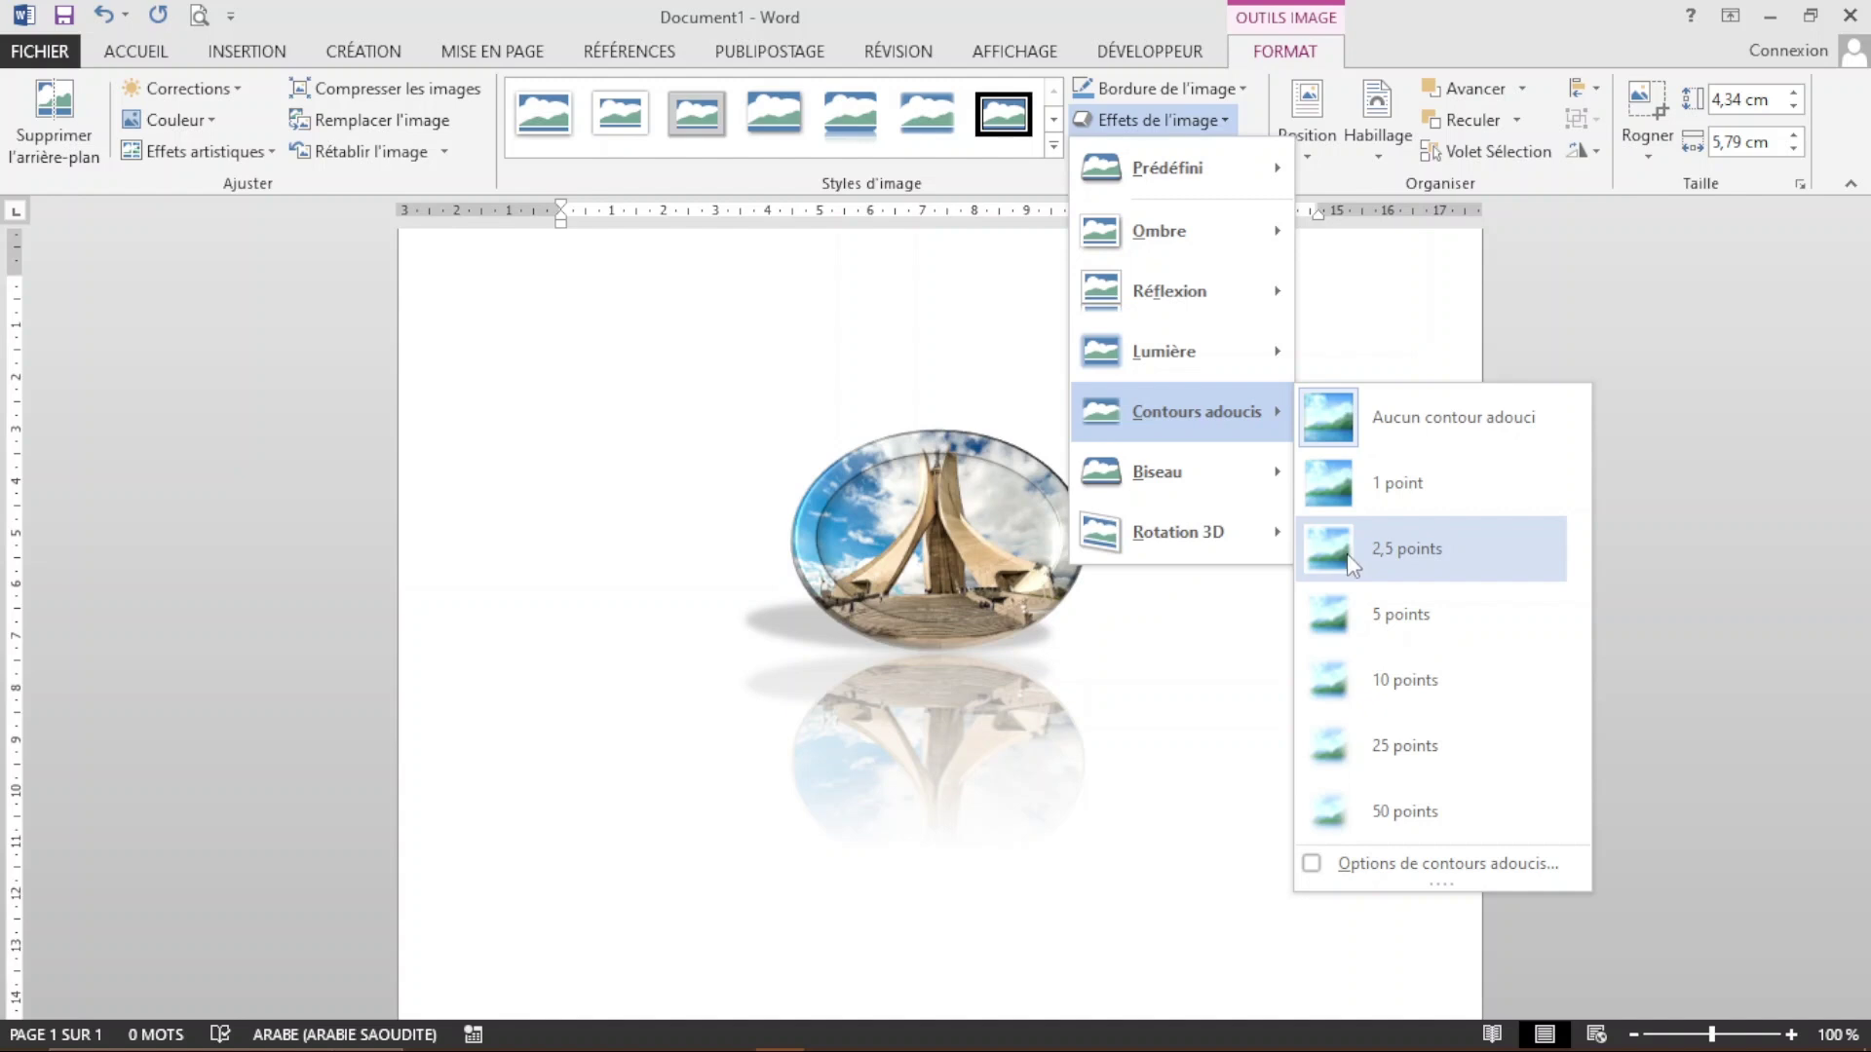
{"action": "mouse_move", "coordinate": [1272, 472]}
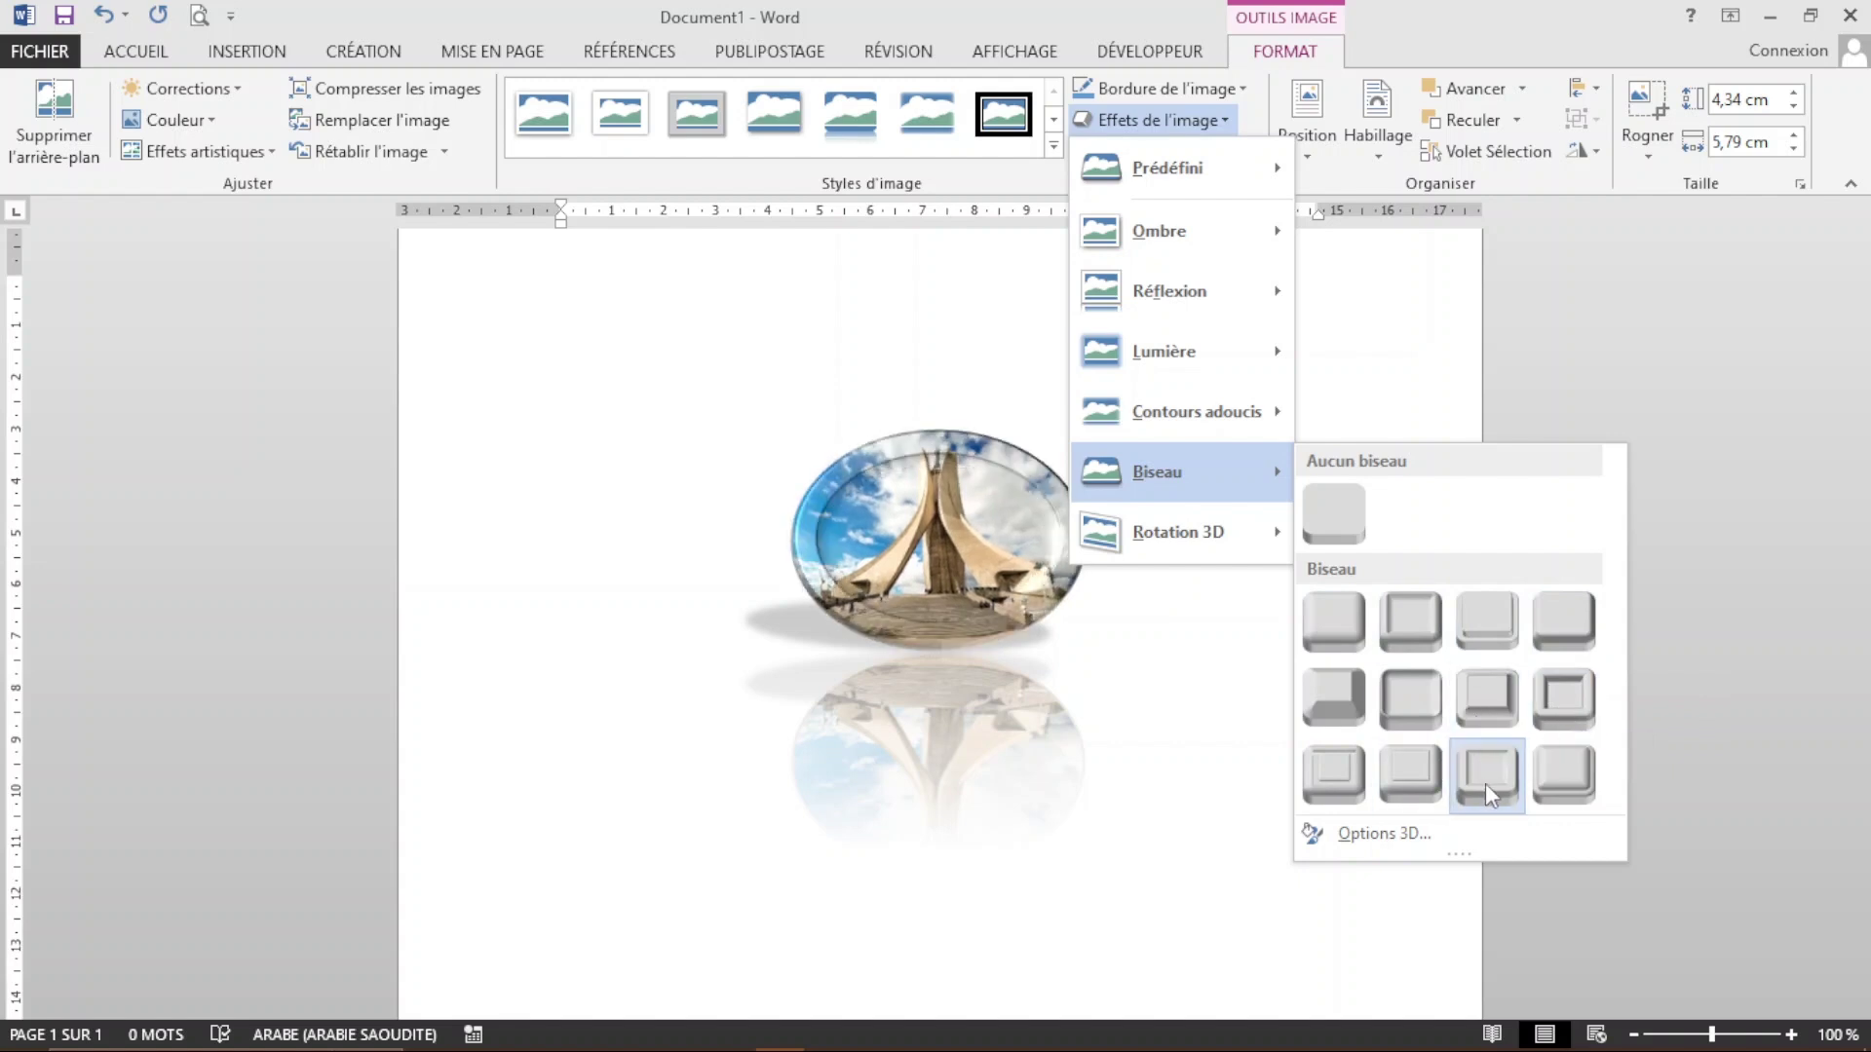
{"action": "mouse_move", "coordinate": [1269, 530]}
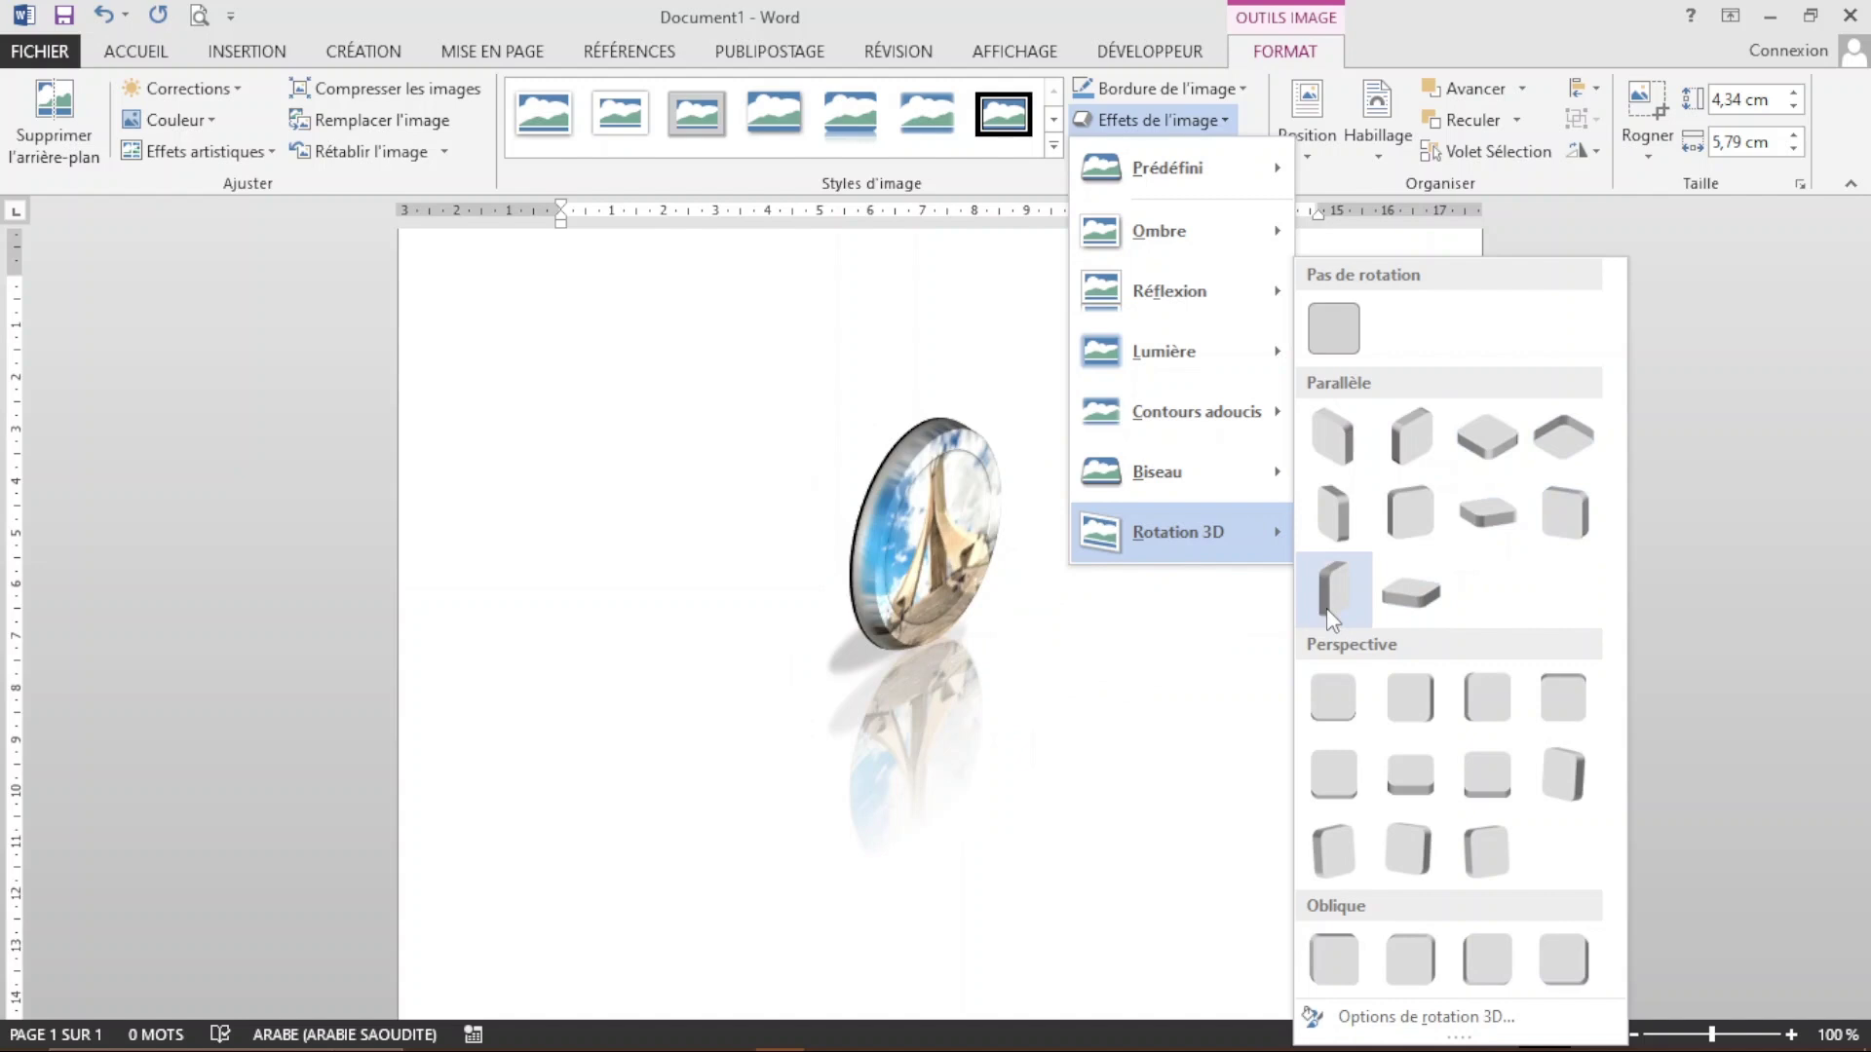
{"action": "left_click", "coordinate": [1403, 788]}
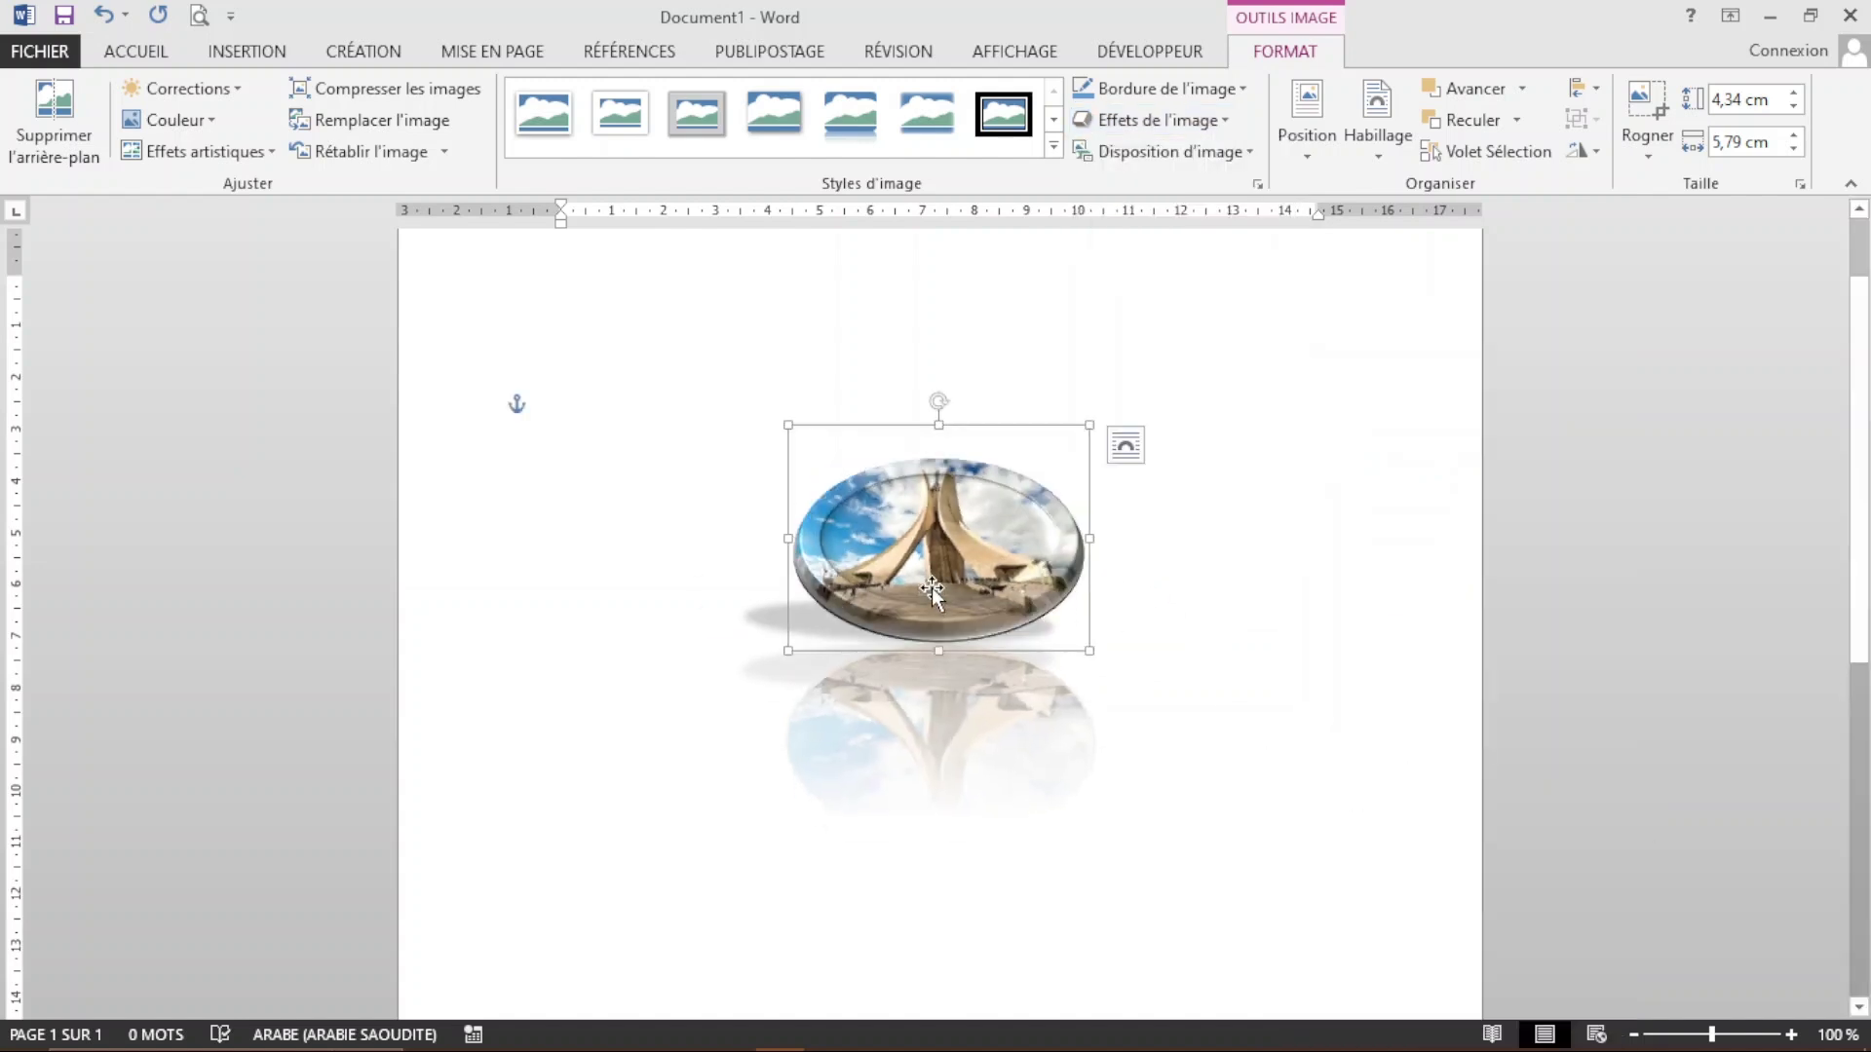